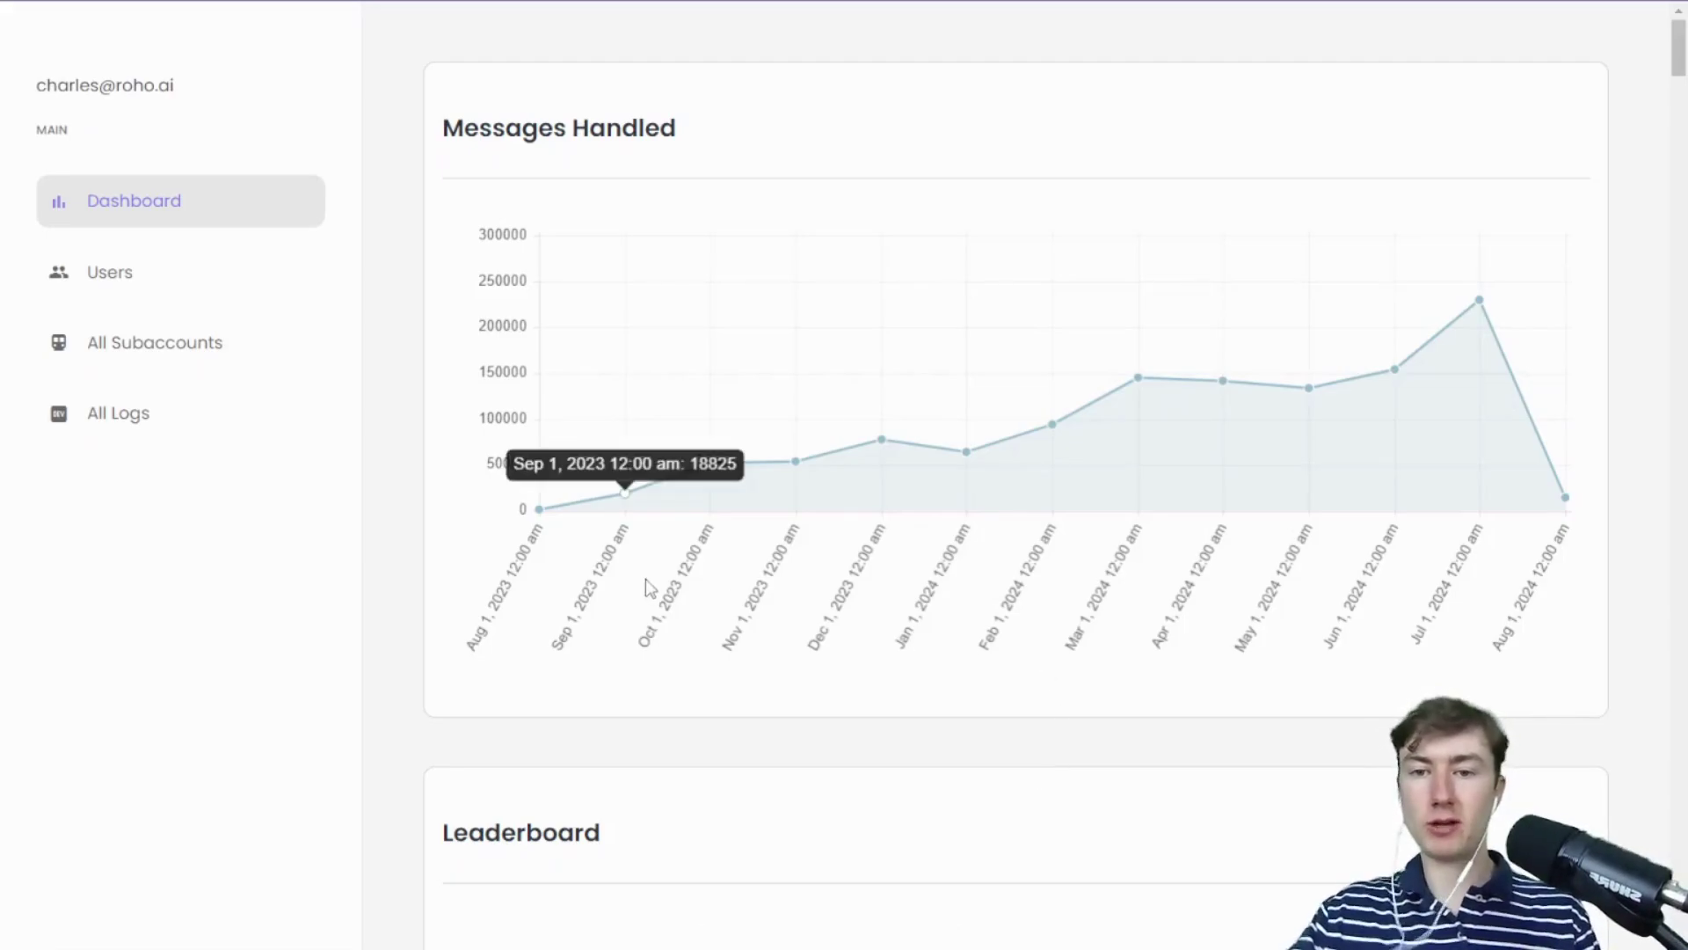
# Inspect the monthly data points on the Messages Handled chart from September 2023 through August 2024
pyautogui.moveTo(712, 474)
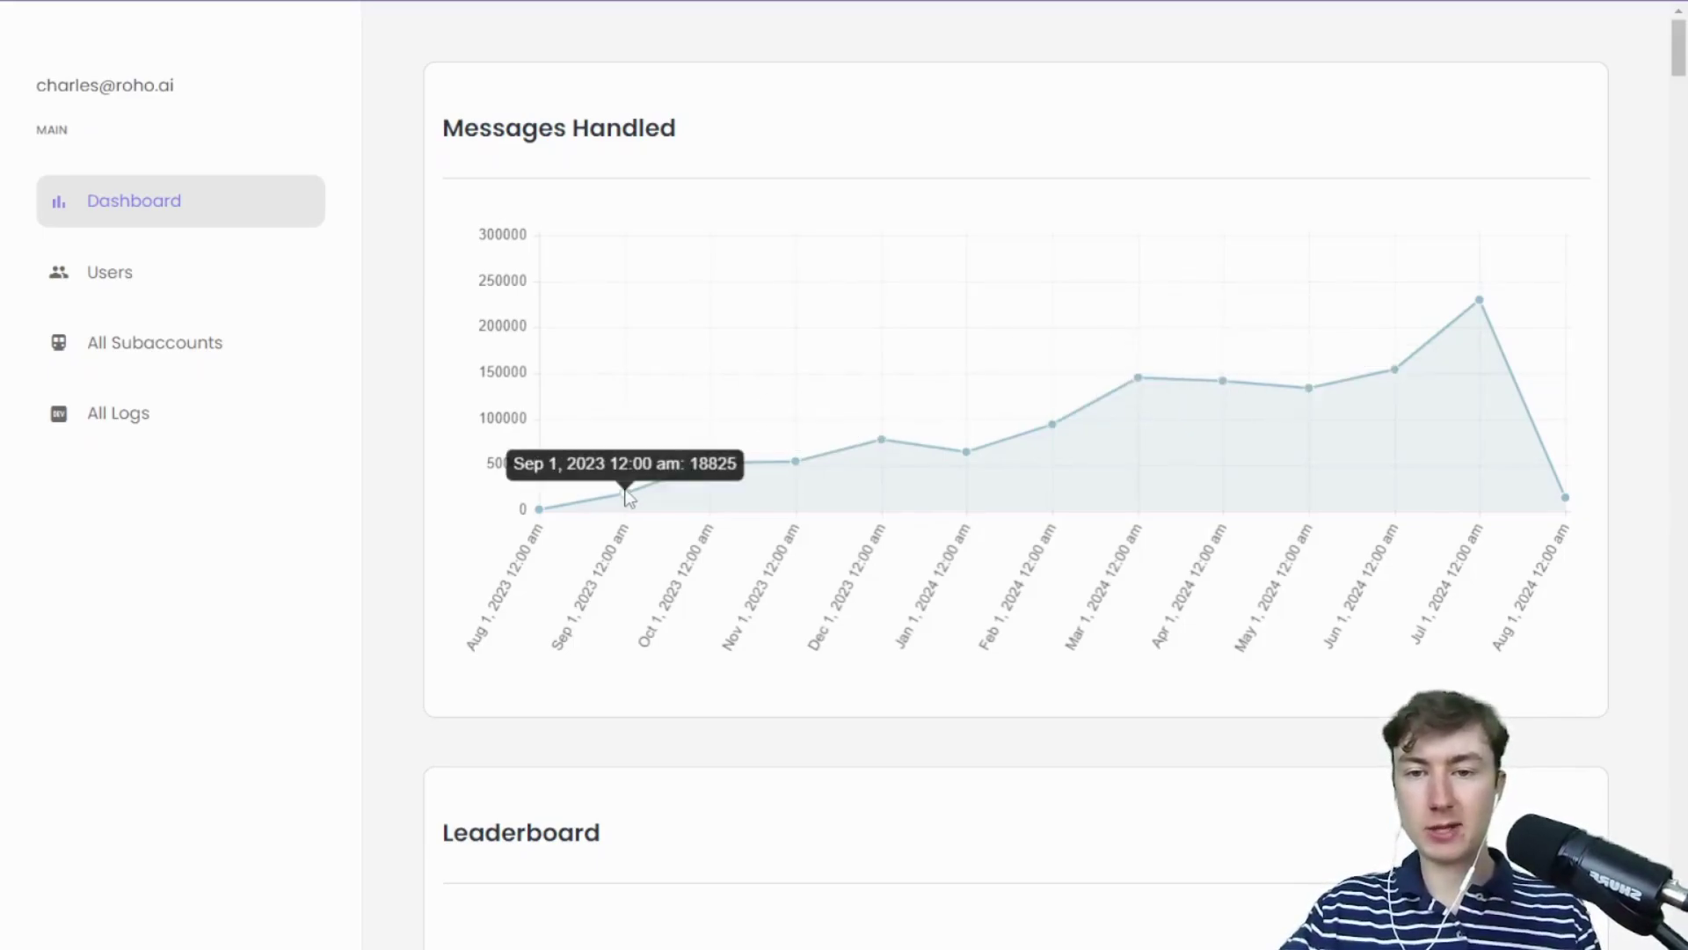
pyautogui.moveTo(780, 477)
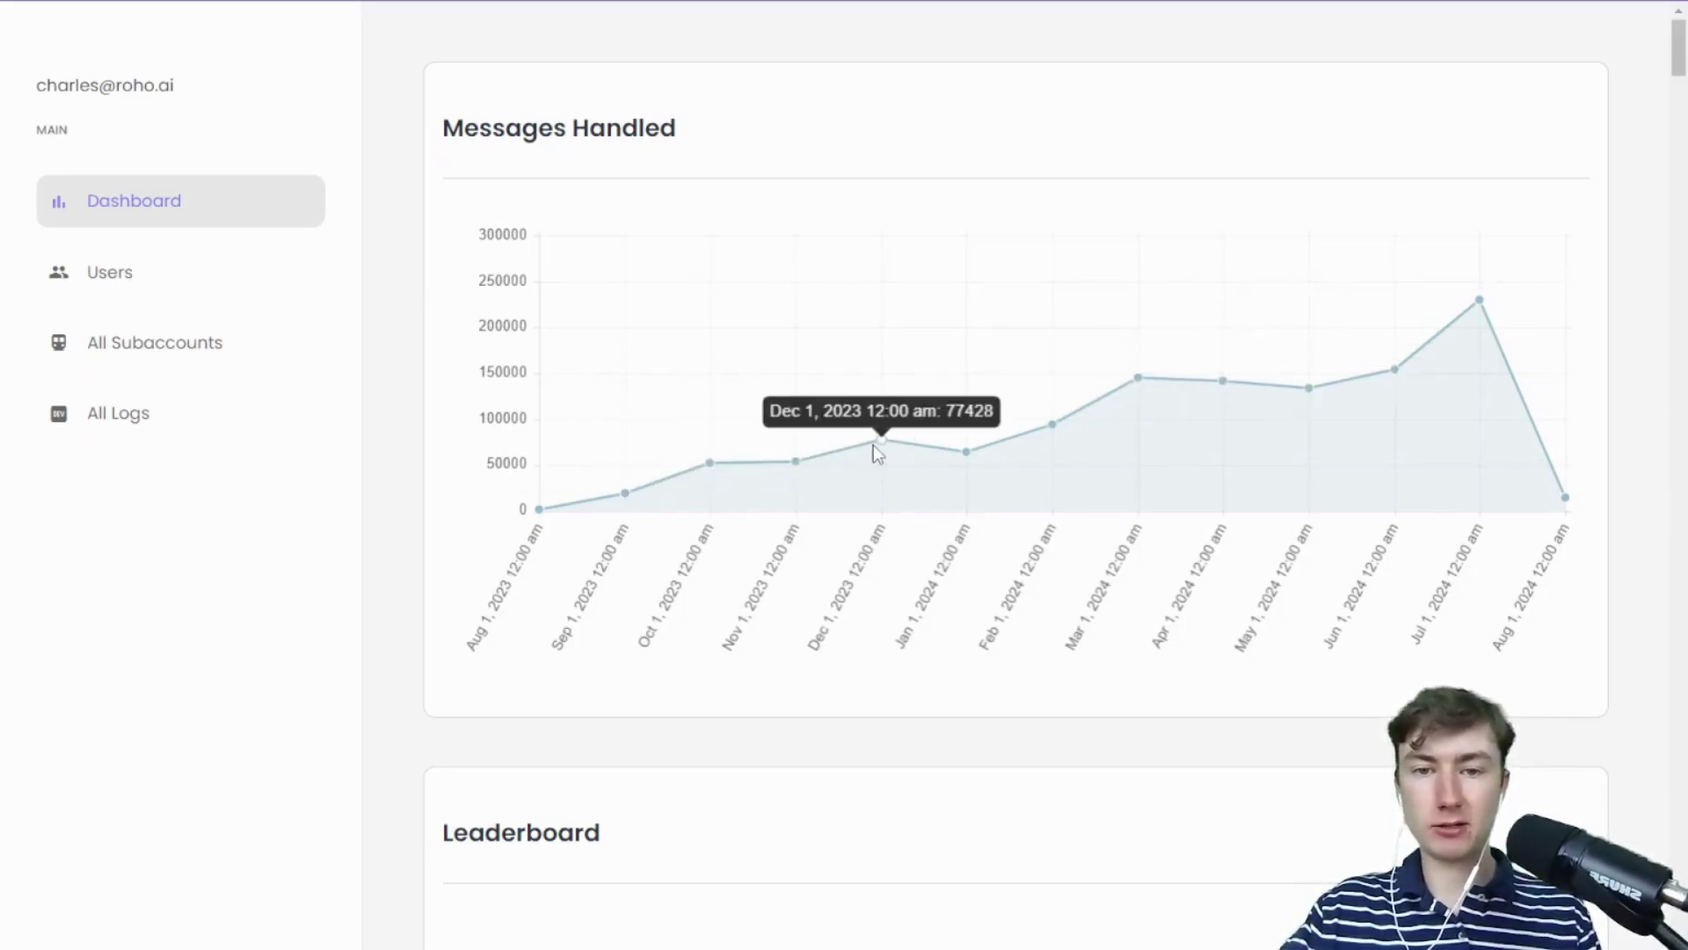
pyautogui.moveTo(1339, 380)
pyautogui.moveTo(1467, 331)
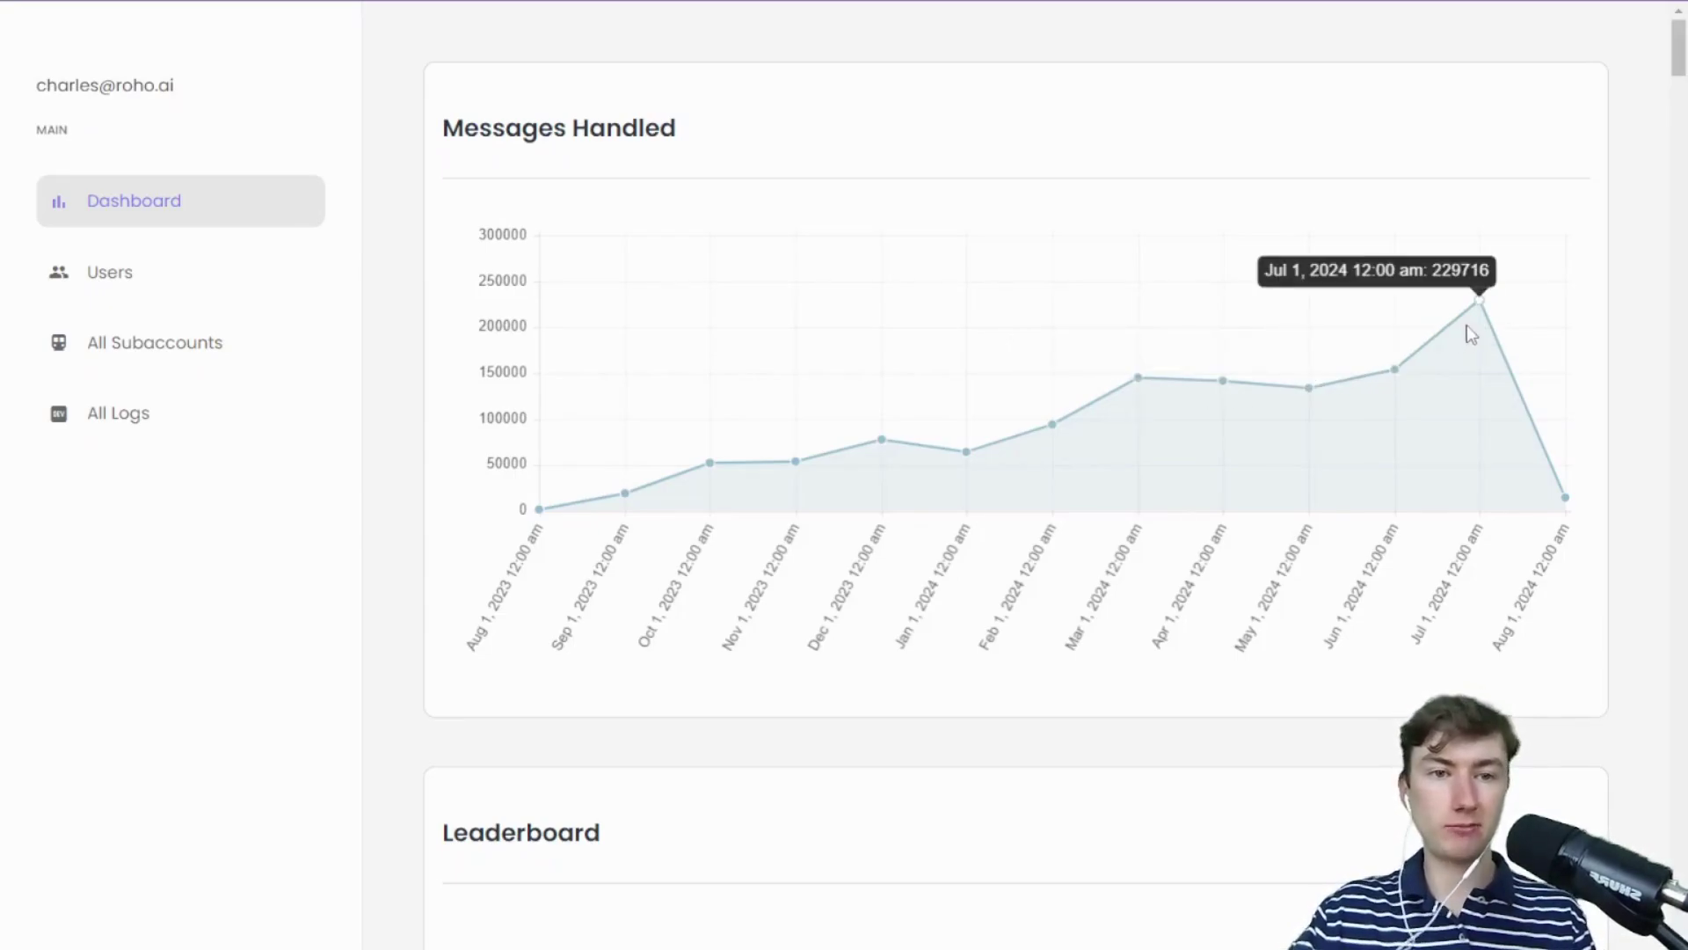
pyautogui.moveTo(1401, 380)
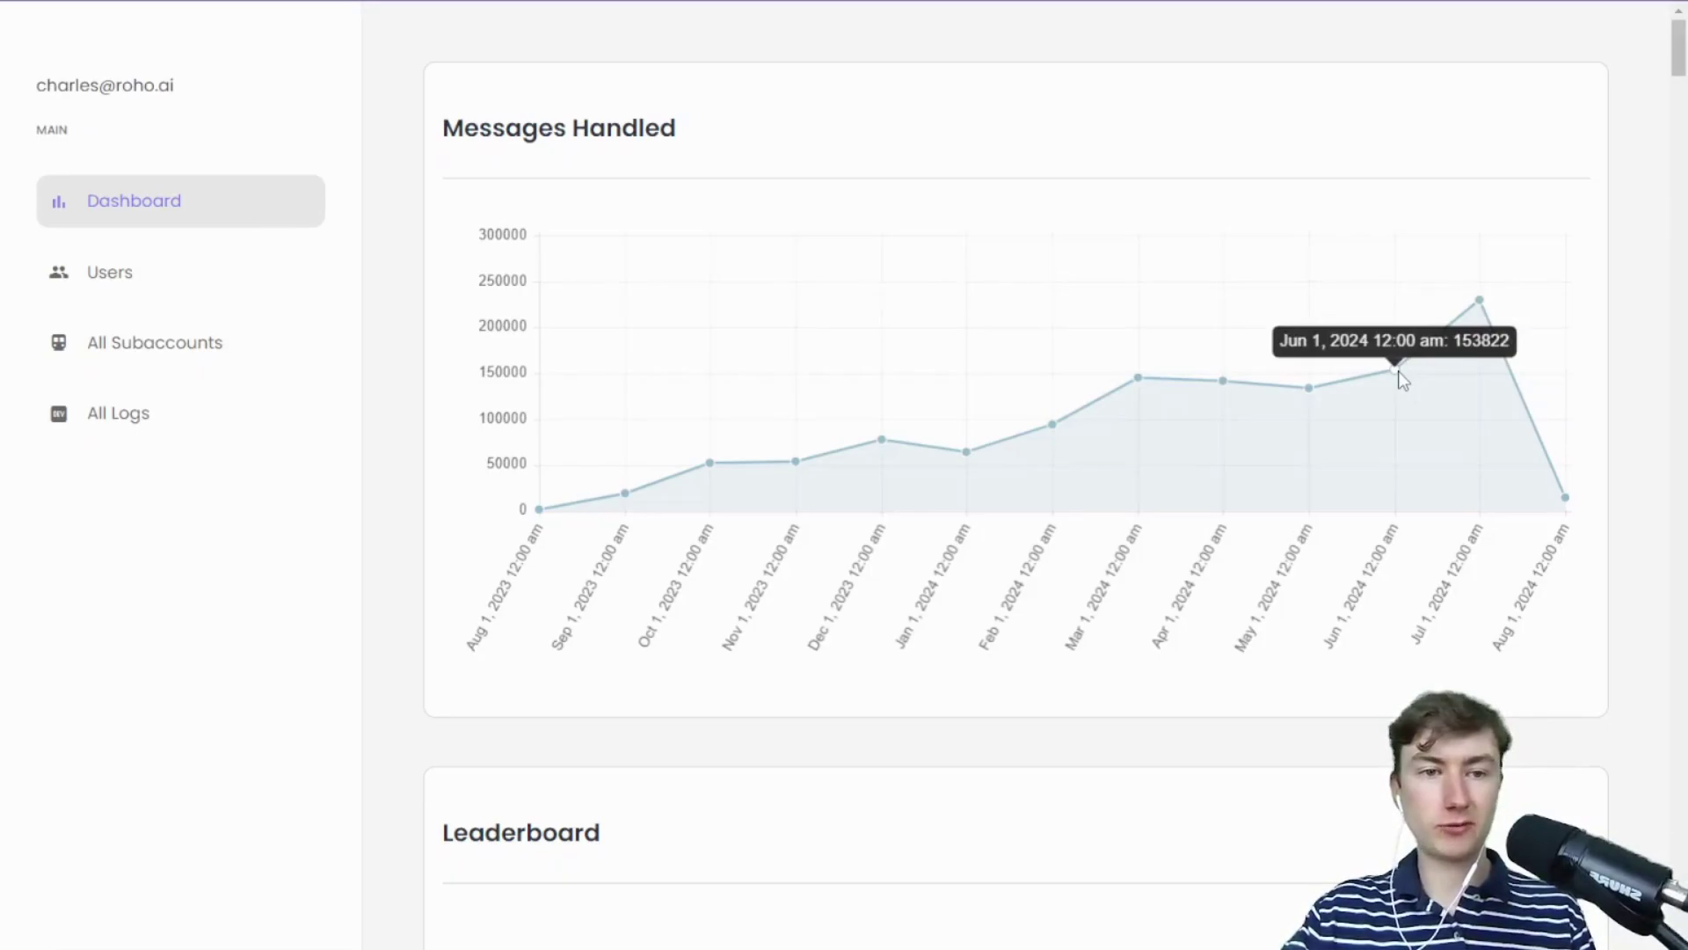
pyautogui.moveTo(1555, 483)
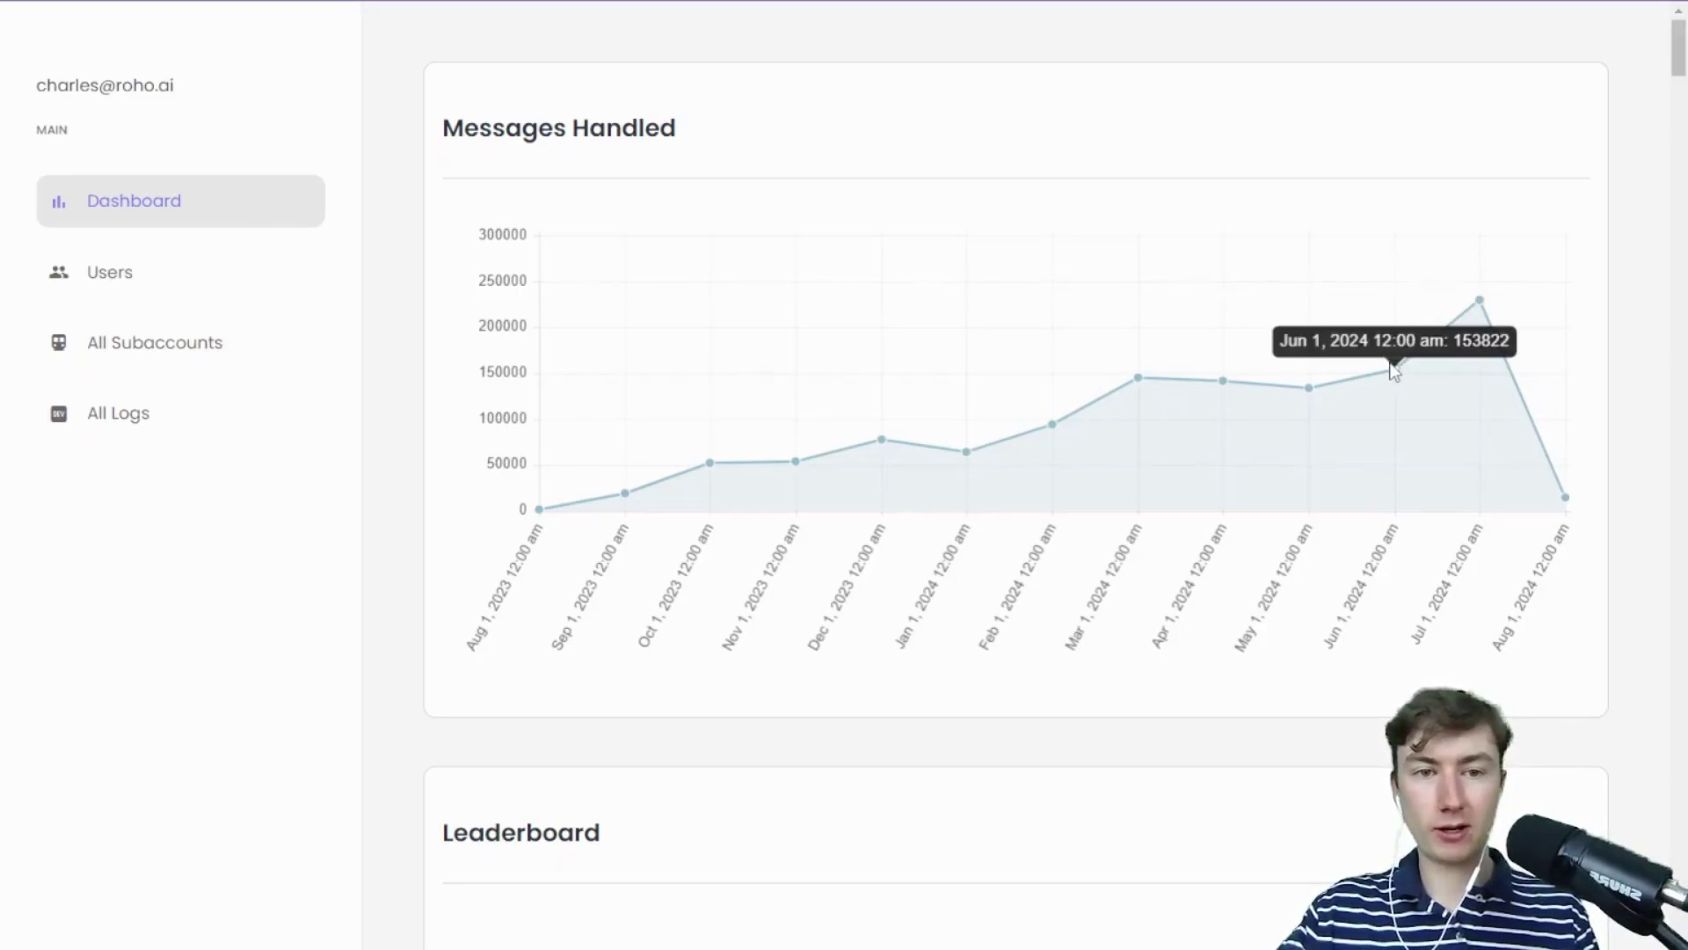
pyautogui.moveTo(1057, 263)
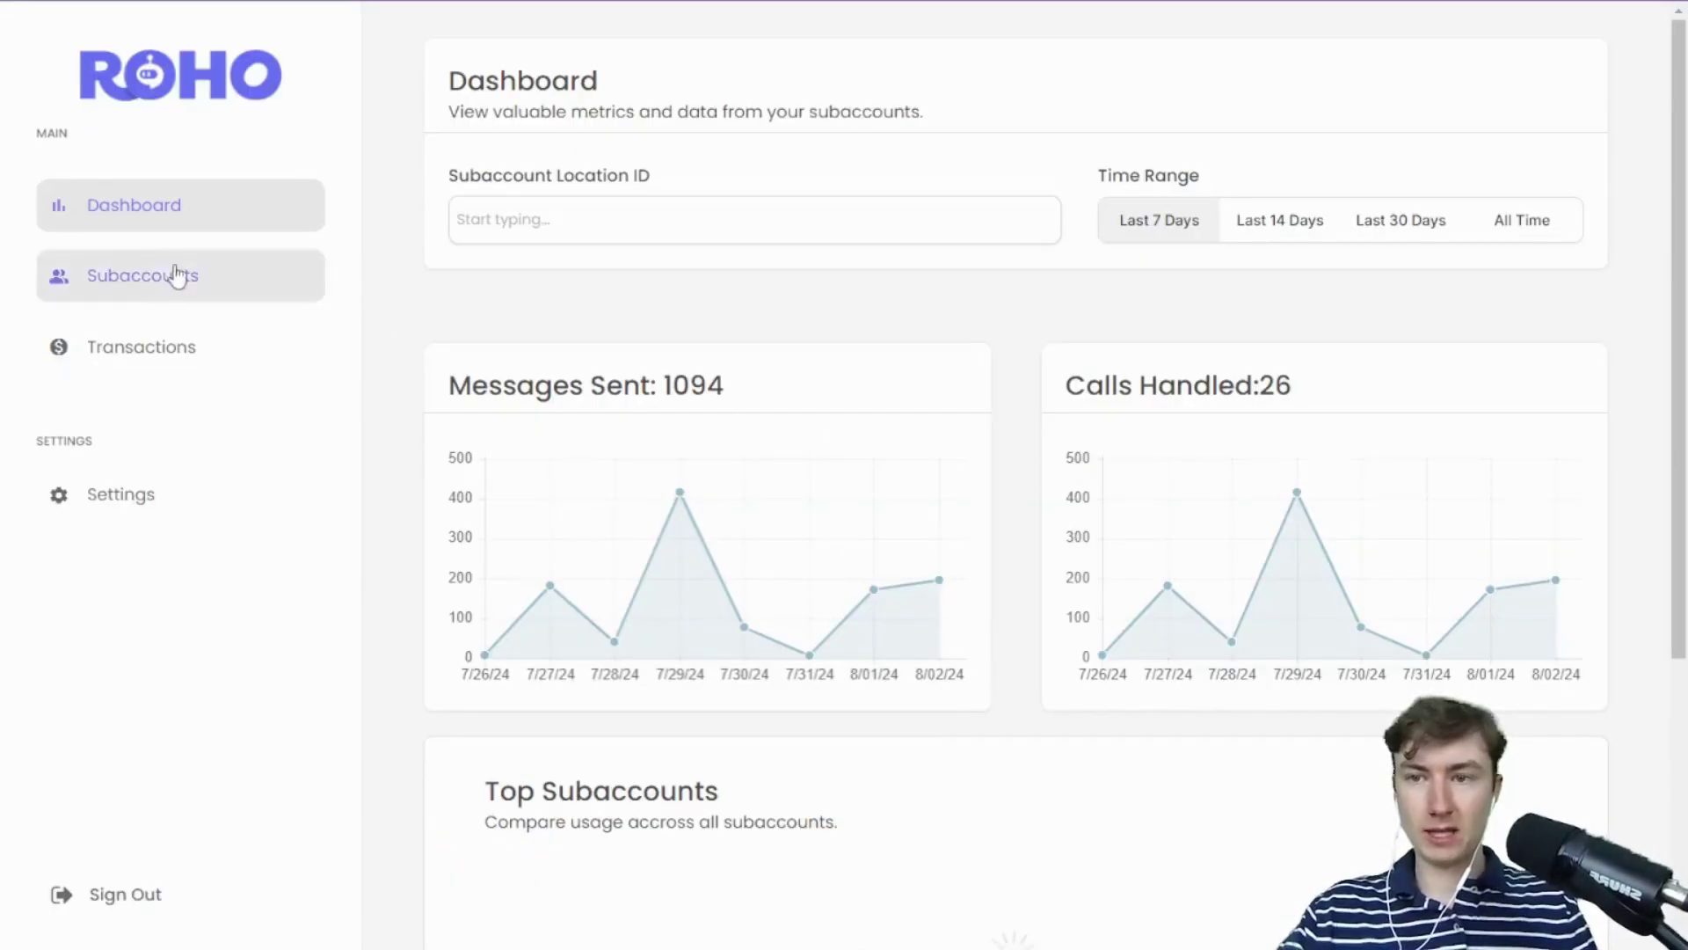
# Open the agency dashboard and step its time range through Last 14 Days and Last 30 Days to All Time
pyautogui.click(180, 211)
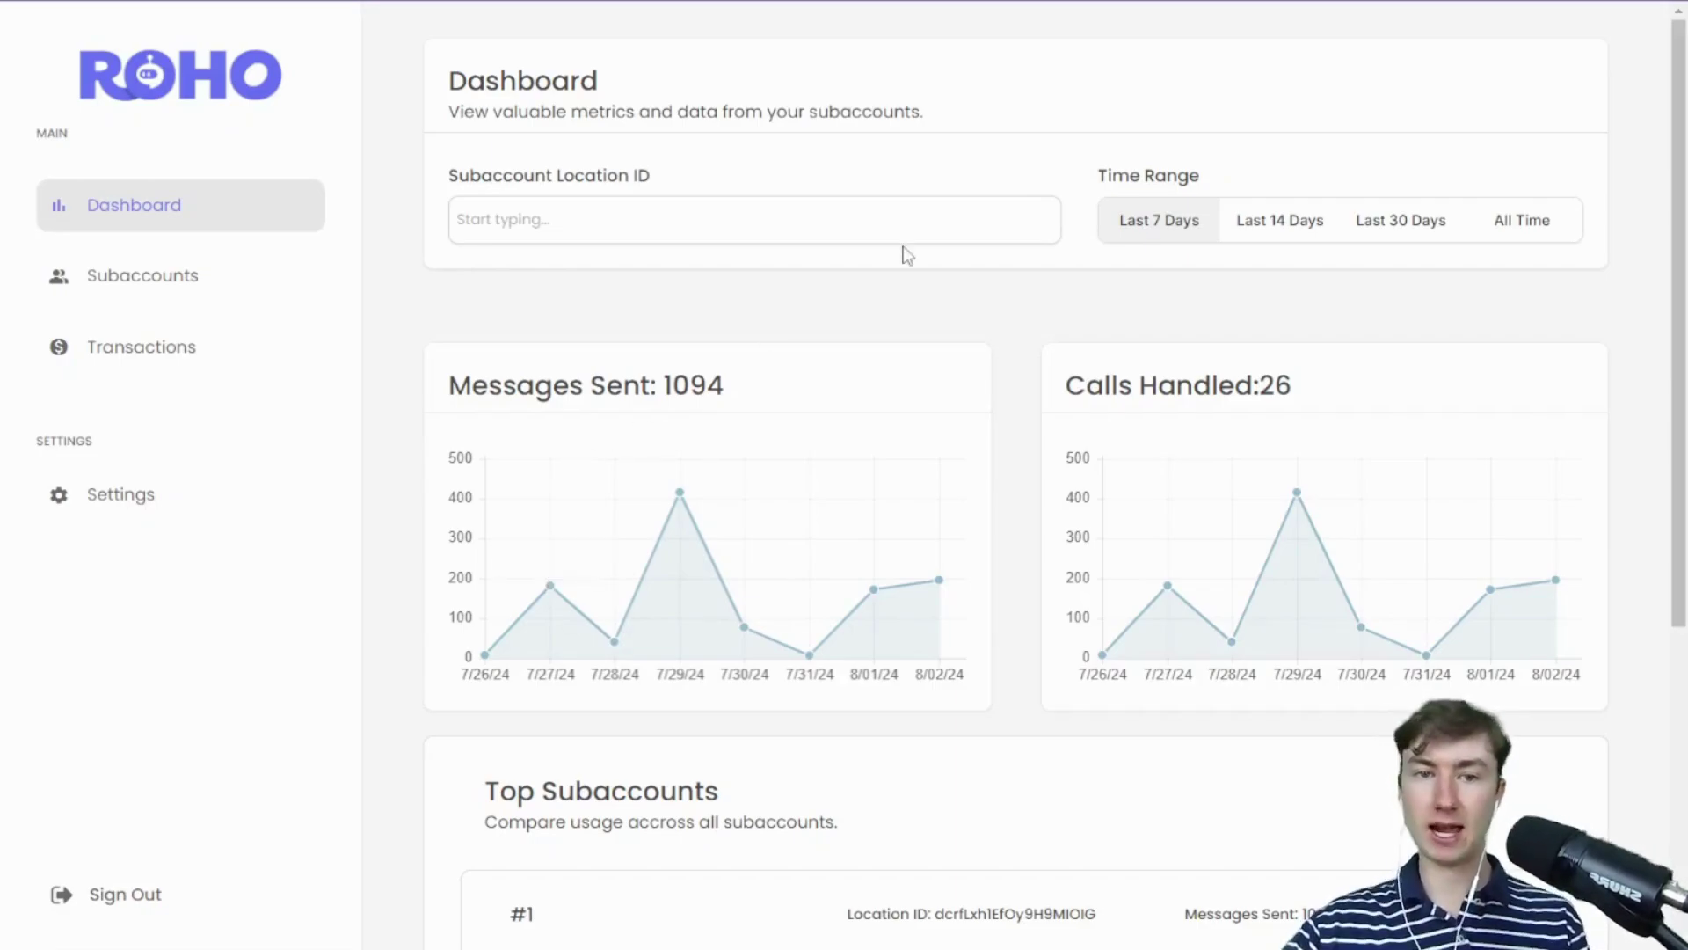
pyautogui.click(819, 236)
pyautogui.click(909, 365)
pyautogui.click(1294, 223)
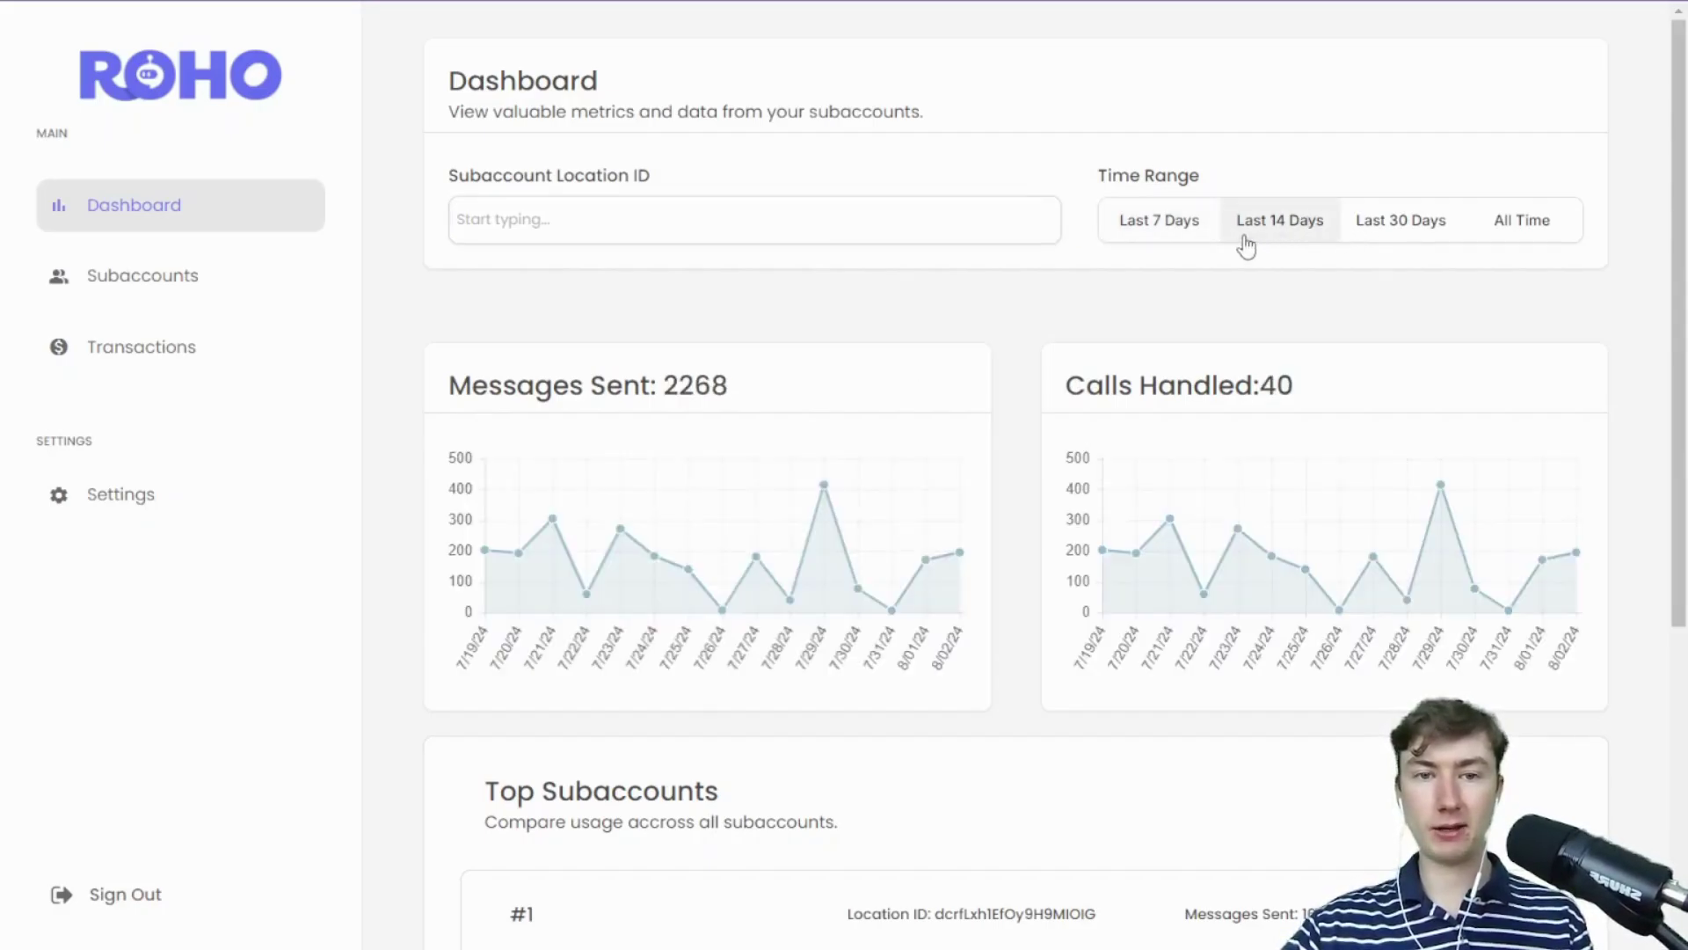
pyautogui.click(1347, 228)
pyautogui.click(1528, 230)
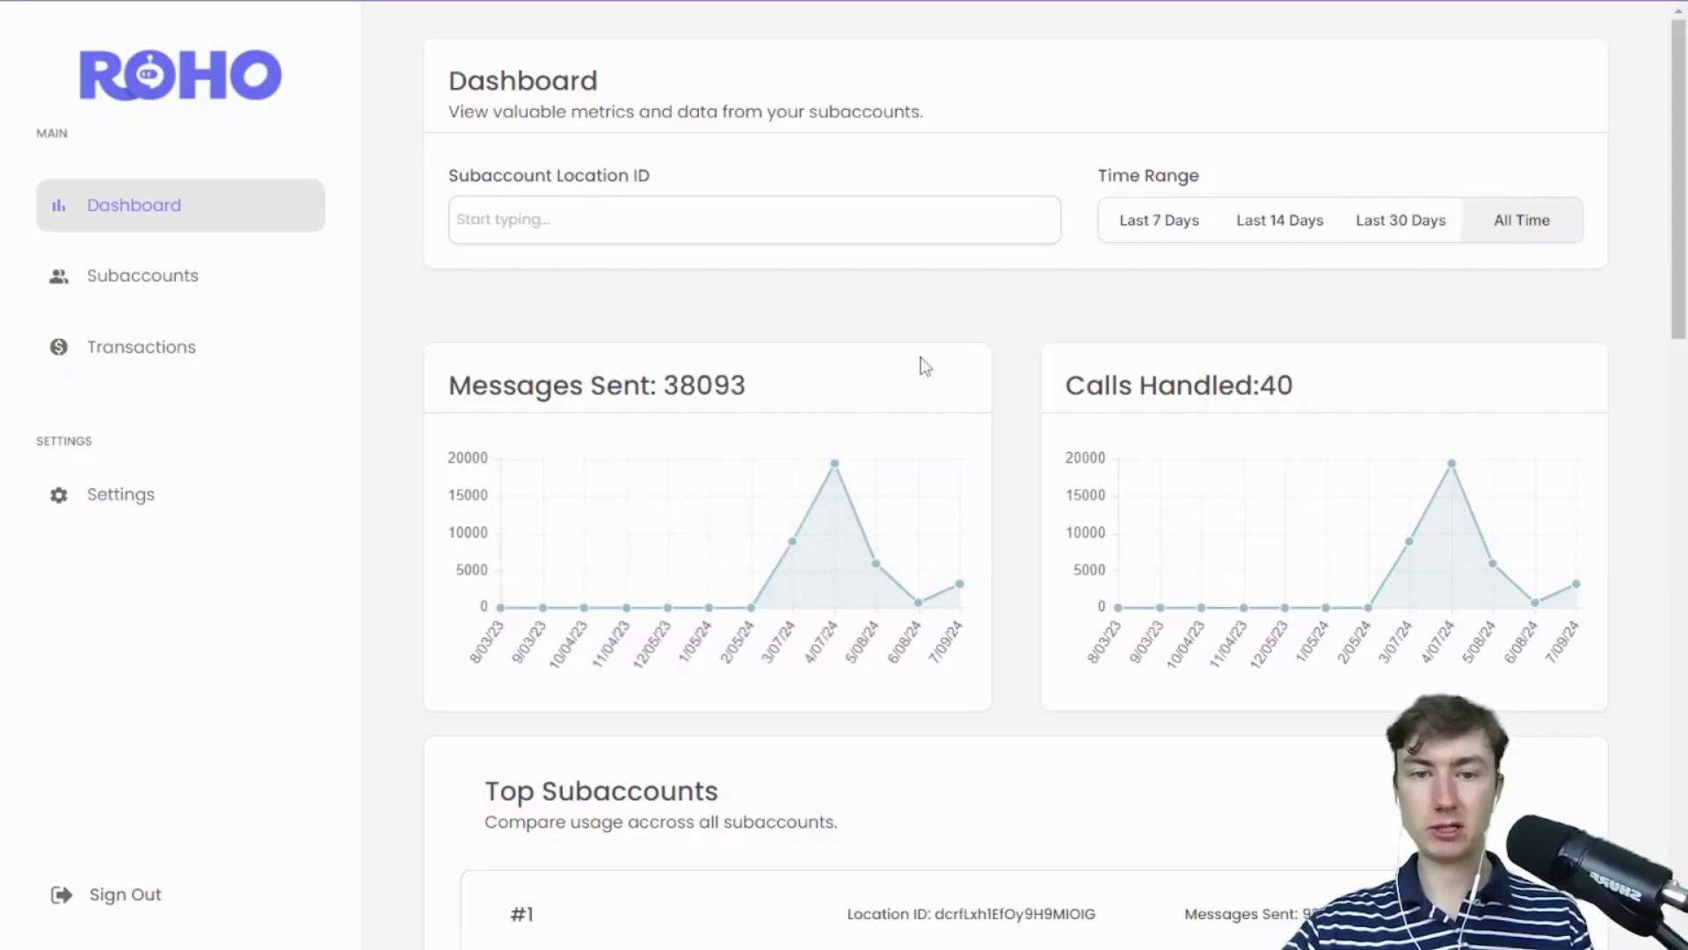
# Examine the all-time Calls Handled figure and Top Subaccounts ranking, and set the dashboard's time range back to Last 7 Days
pyautogui.moveTo(1040, 393); pyautogui.dragTo(1269, 408)
pyautogui.click(1270, 408)
pyautogui.scroll(-2, 1358, 376)
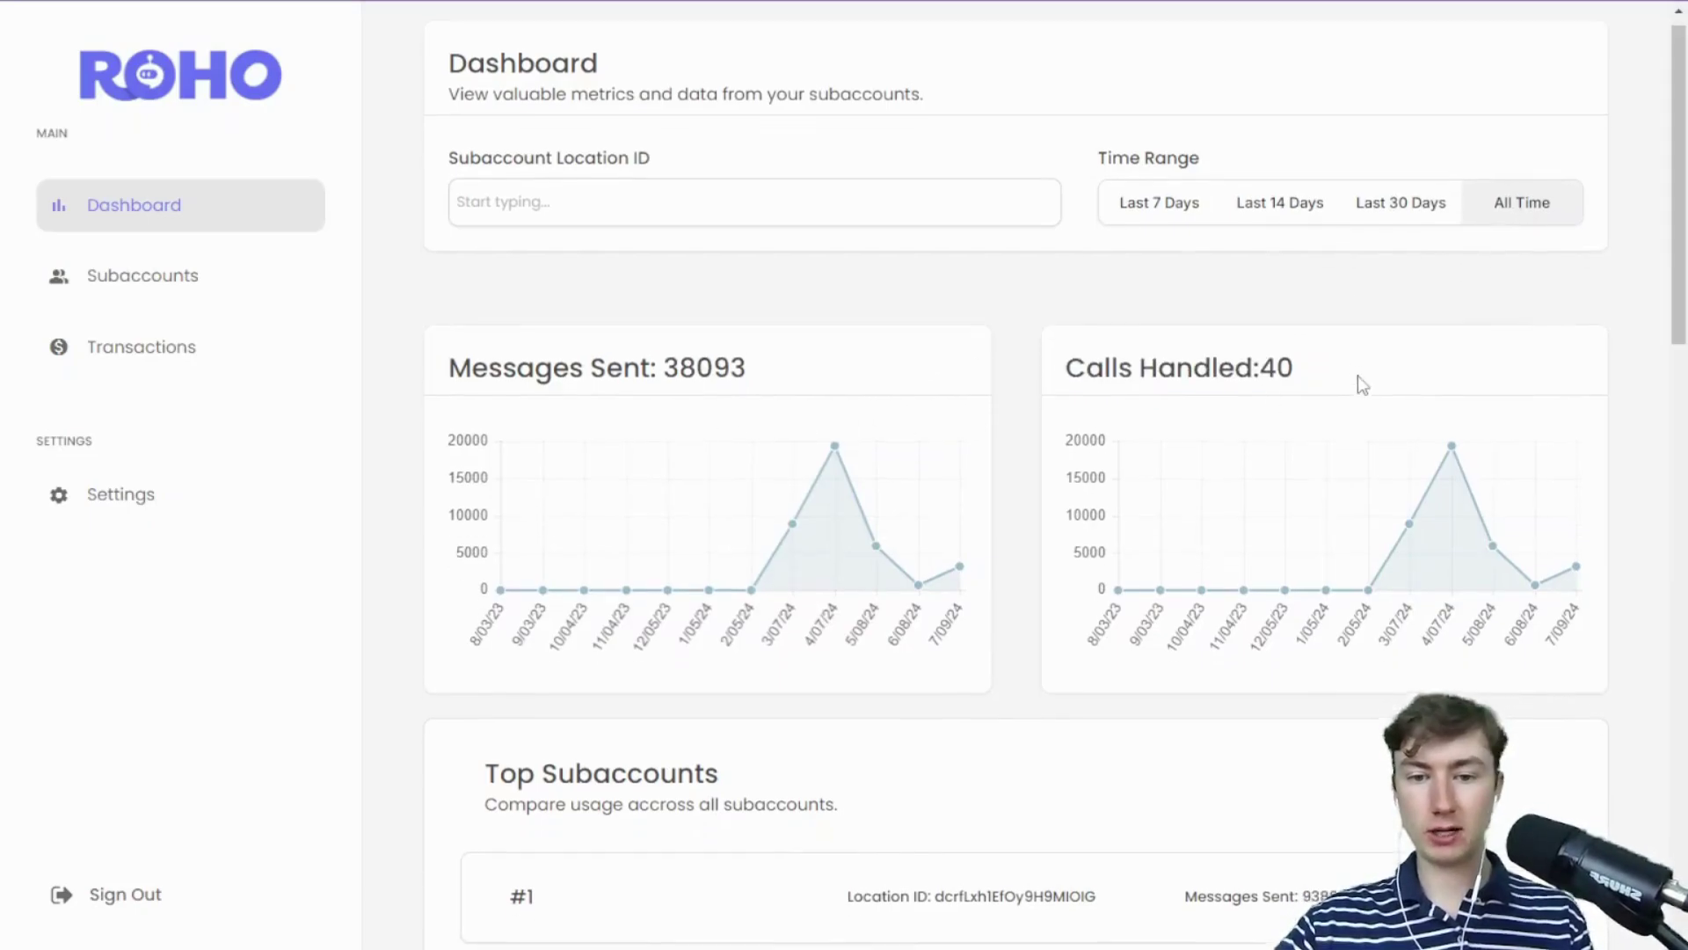
pyautogui.scroll(-7, 1358, 376)
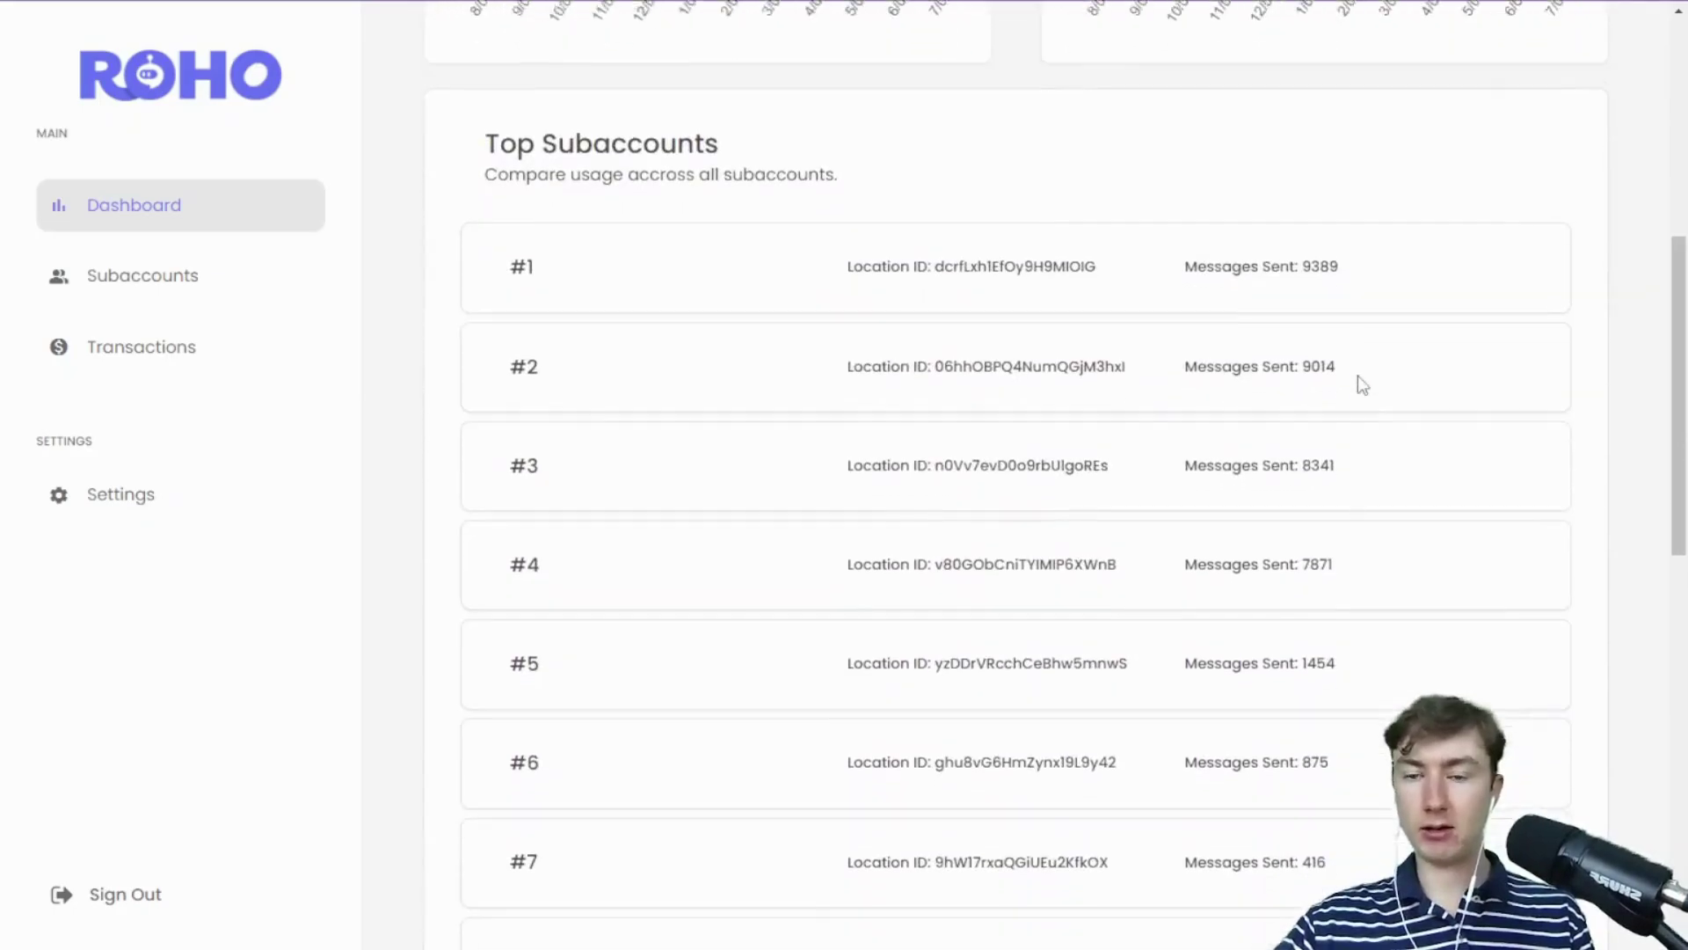
pyautogui.scroll(9, 1357, 376)
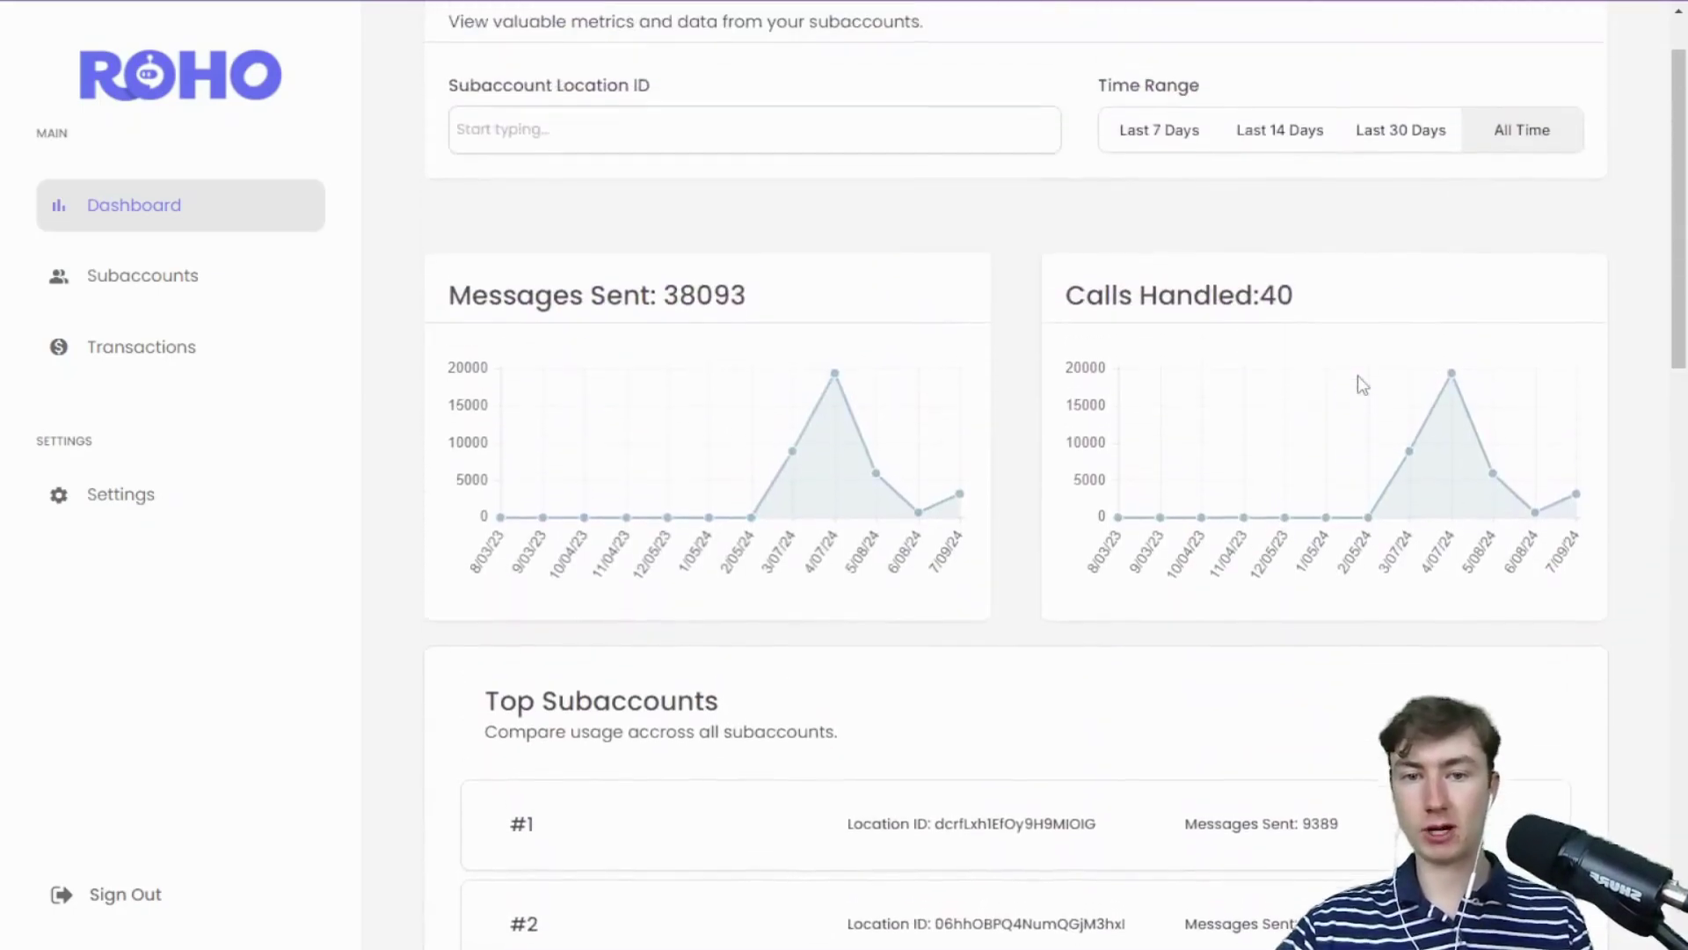
pyautogui.scroll(-7, 813, 728)
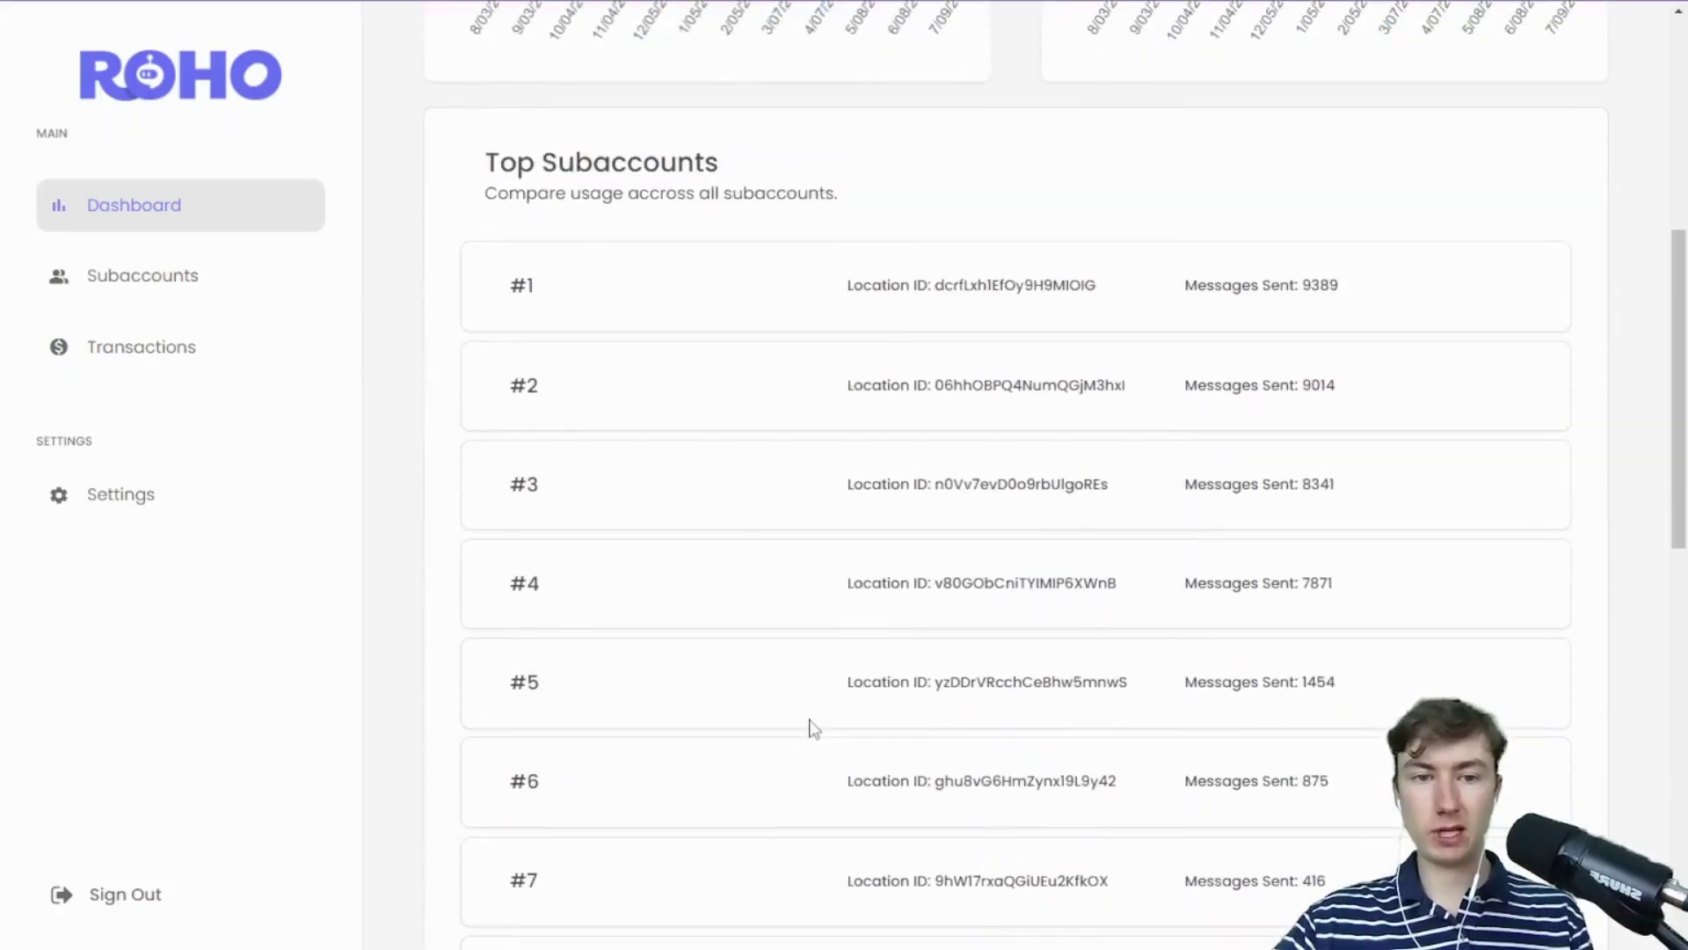
pyautogui.scroll(7, 813, 728)
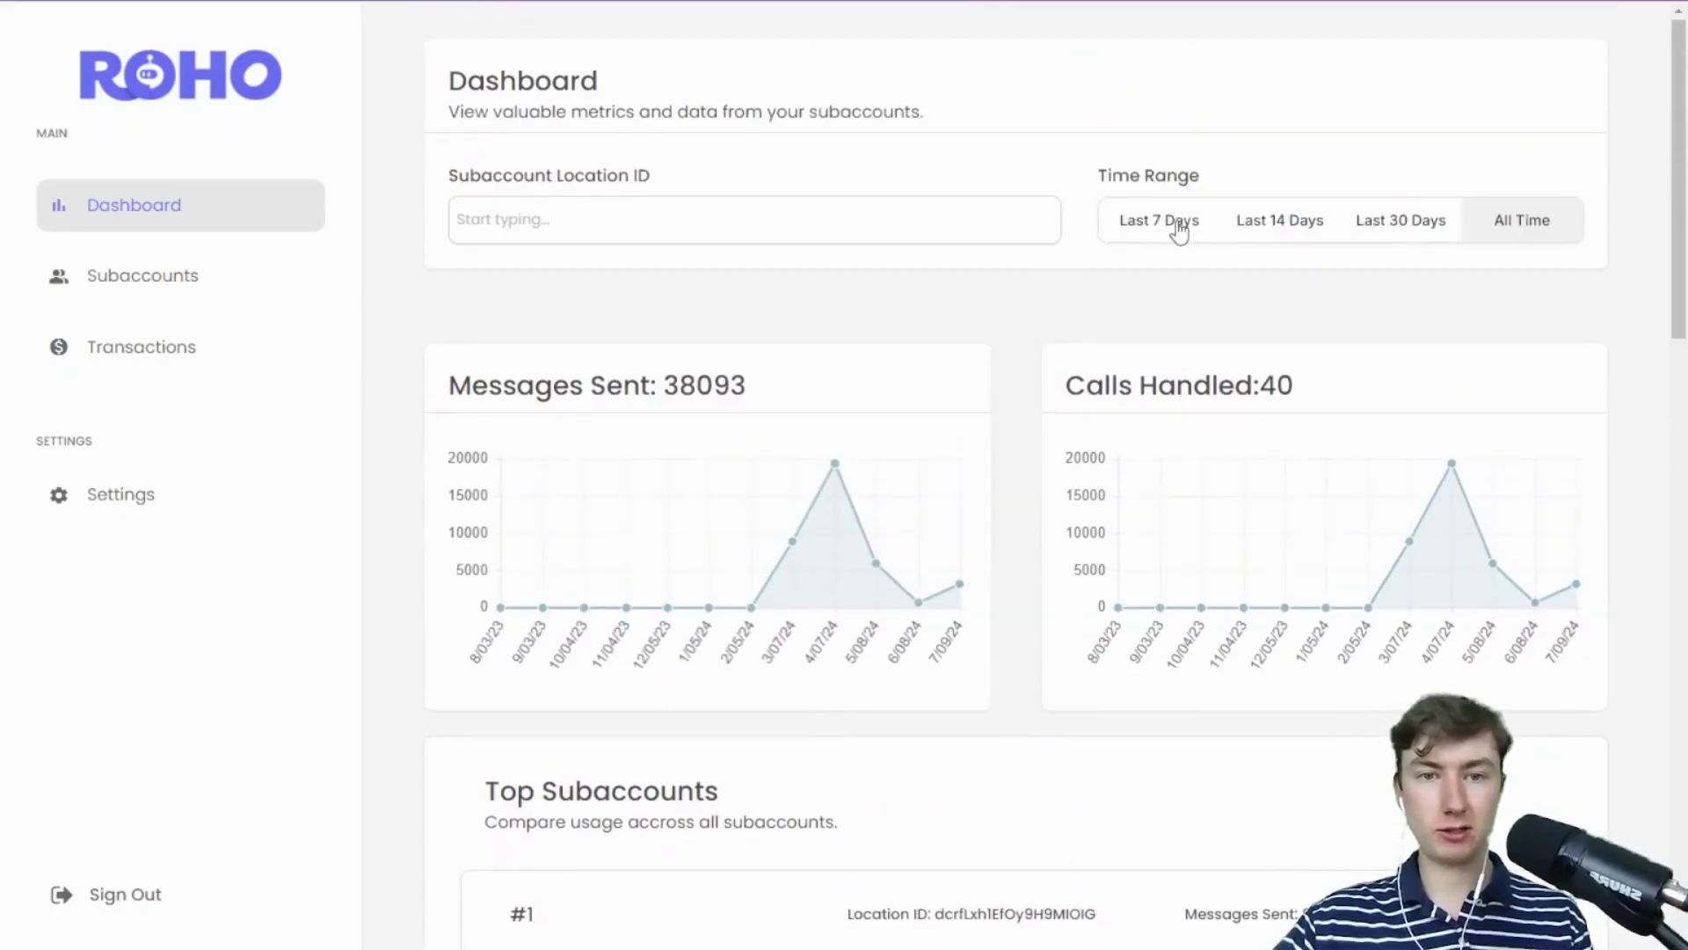
pyautogui.click(1183, 229)
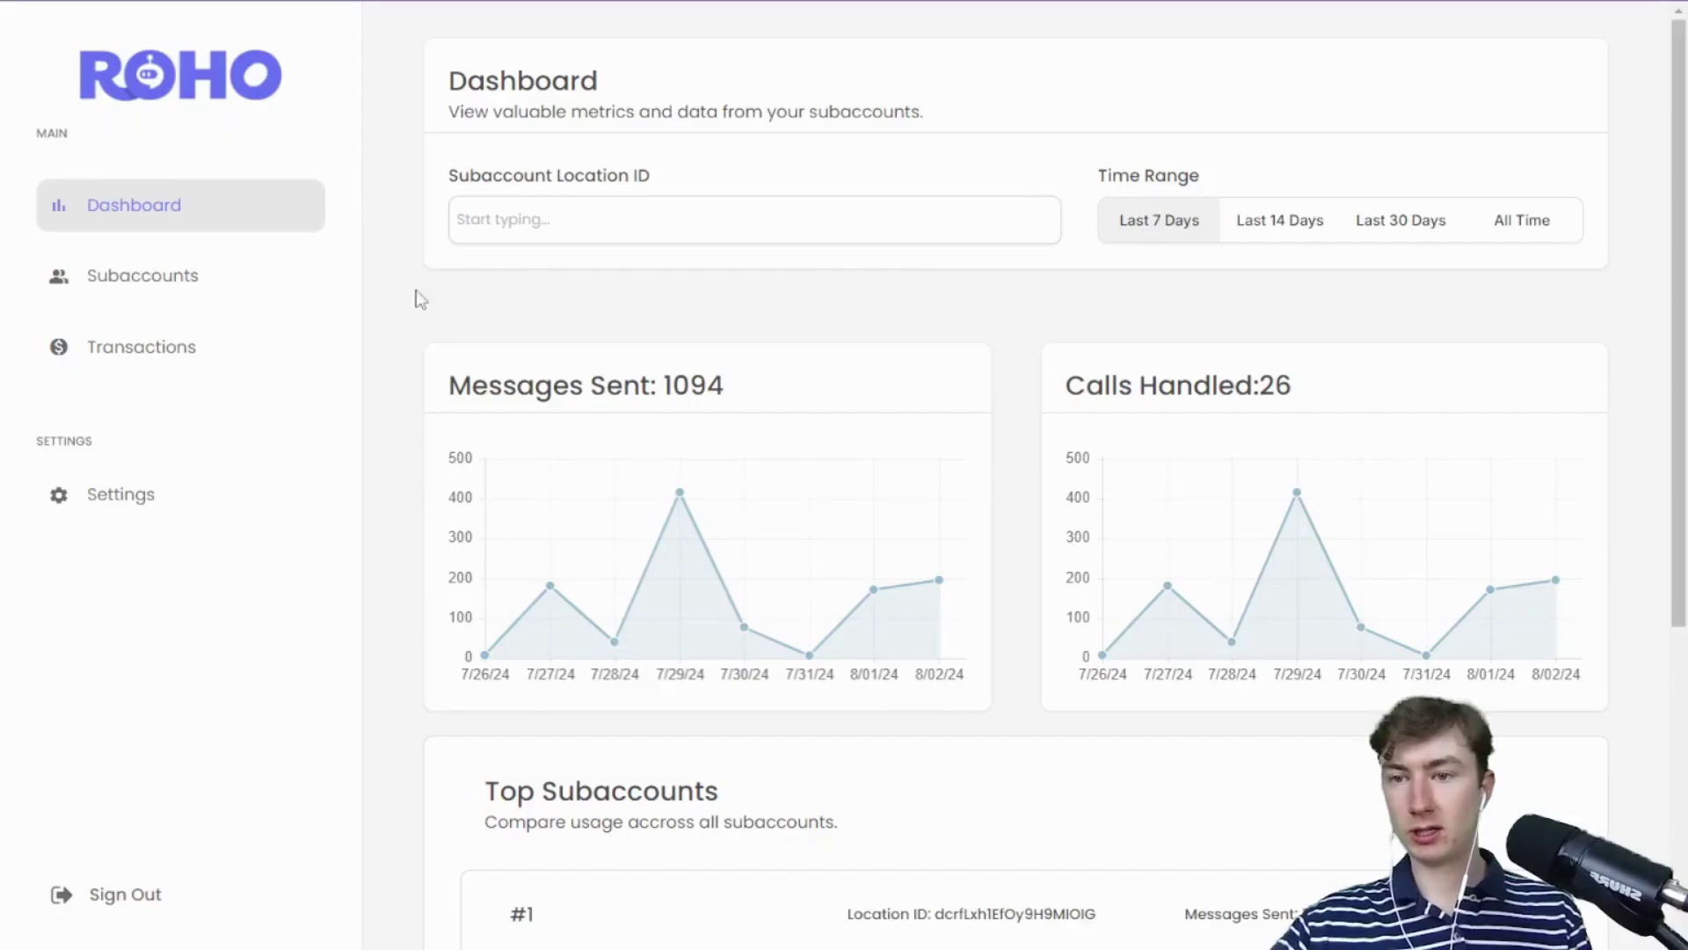
# Go to the Subaccounts list and open the first subaccount's settings at the Daily Call Limit
pyautogui.click(205, 290)
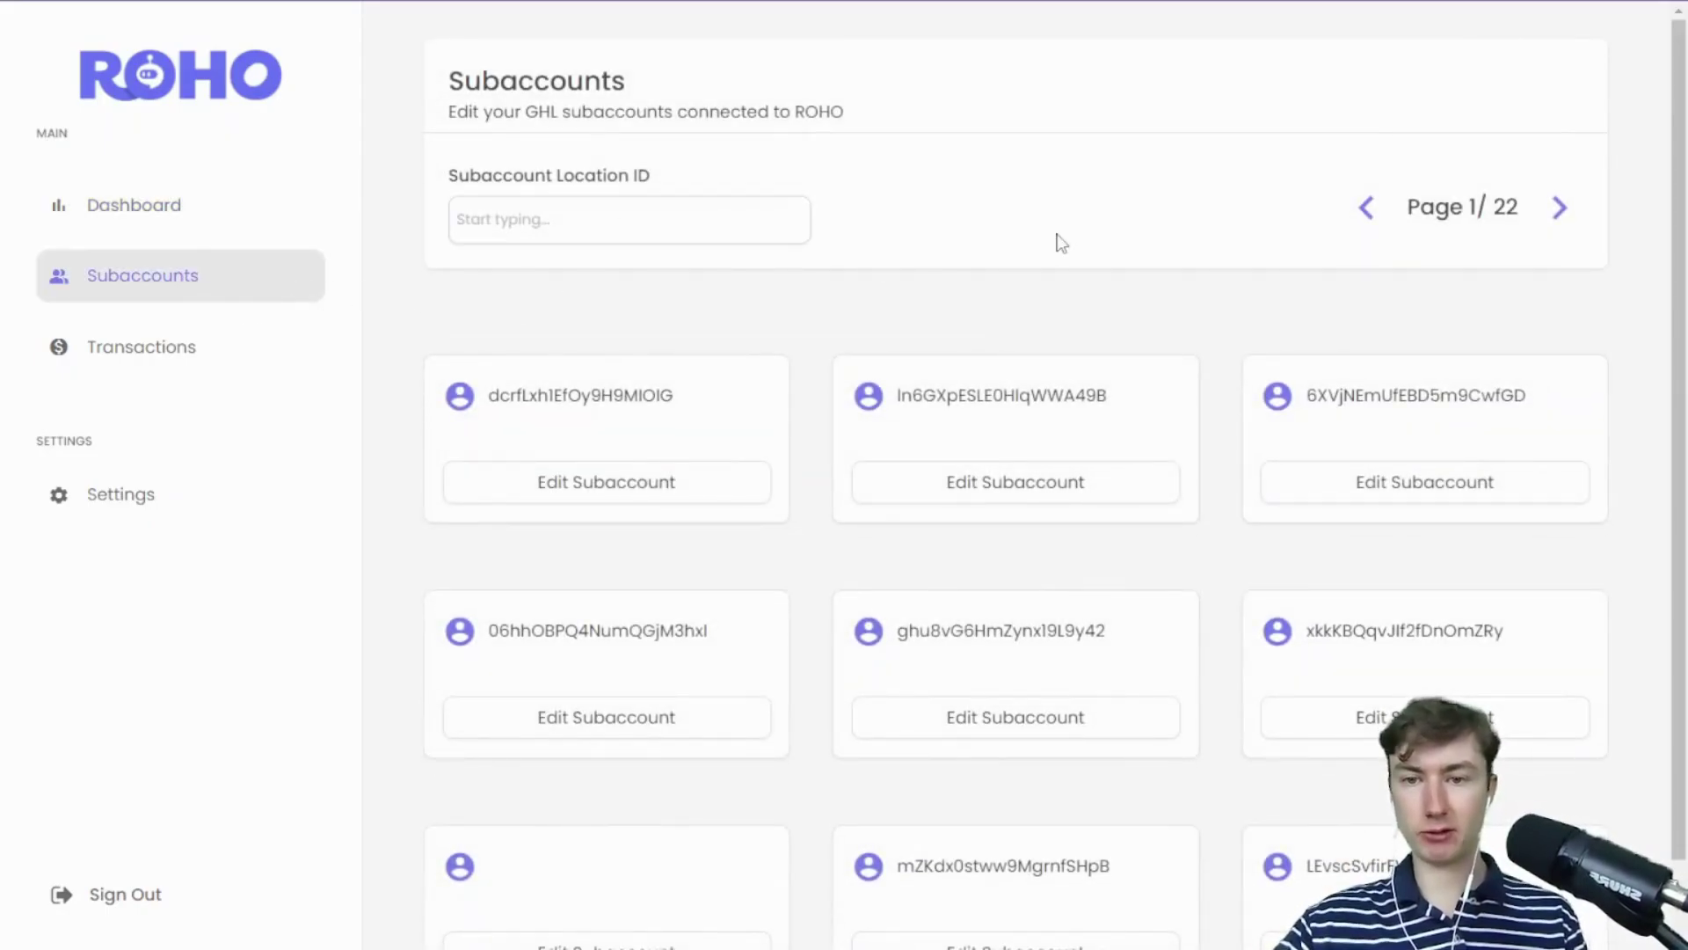
pyautogui.click(685, 481)
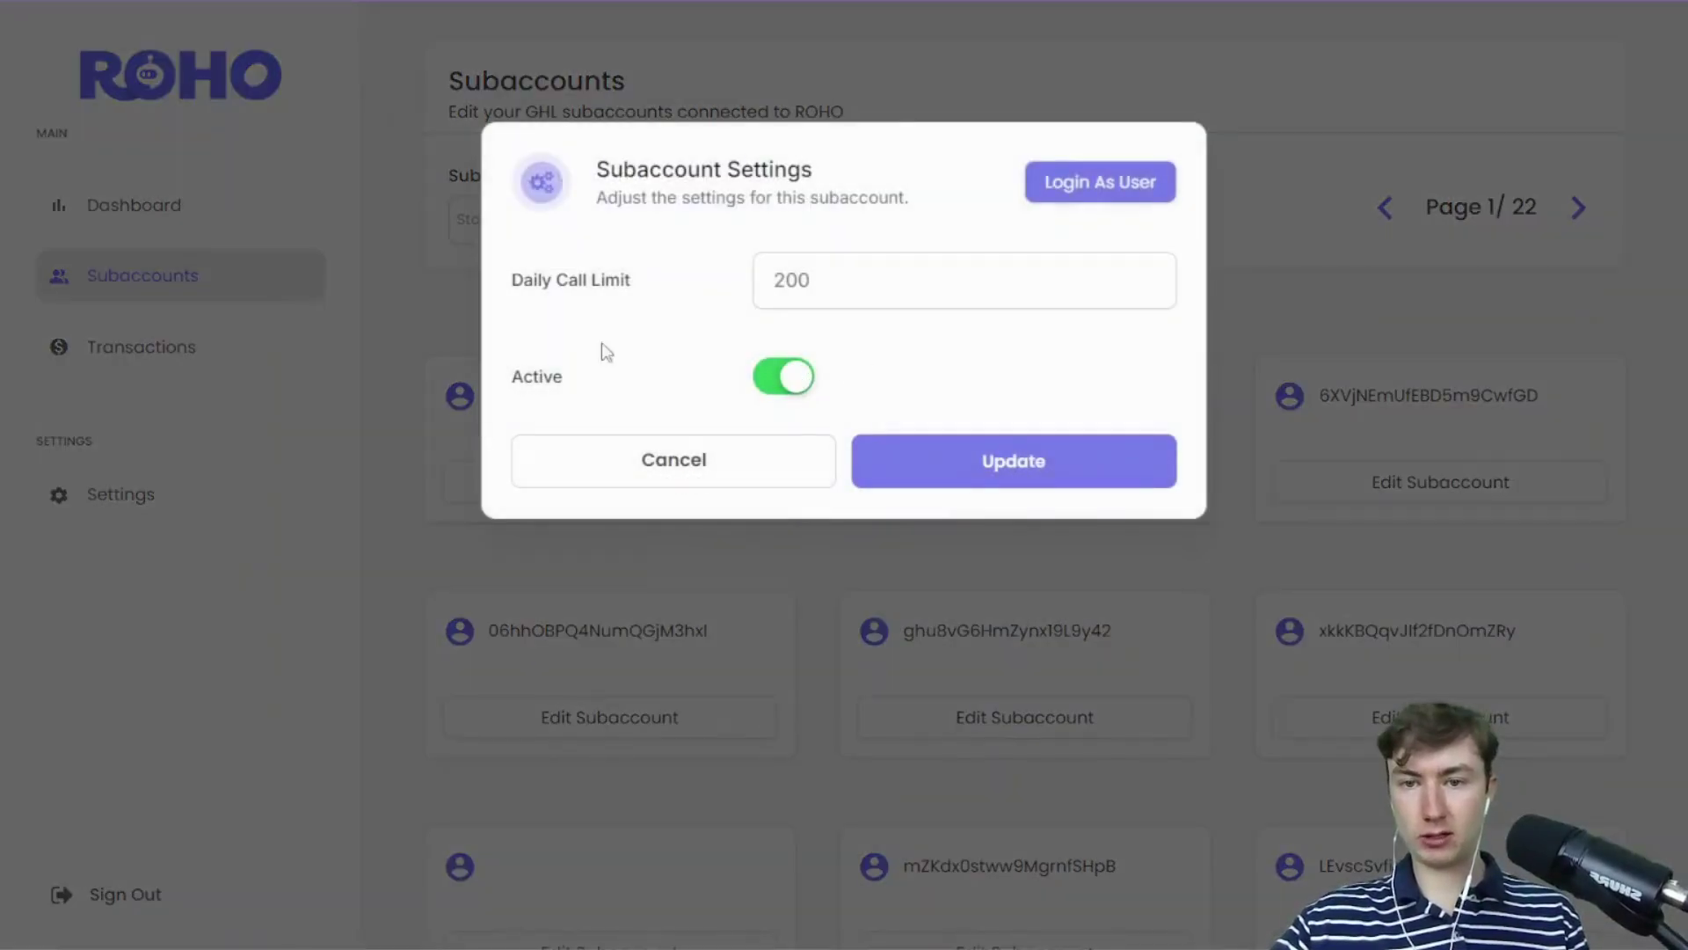
pyautogui.click(1046, 283)
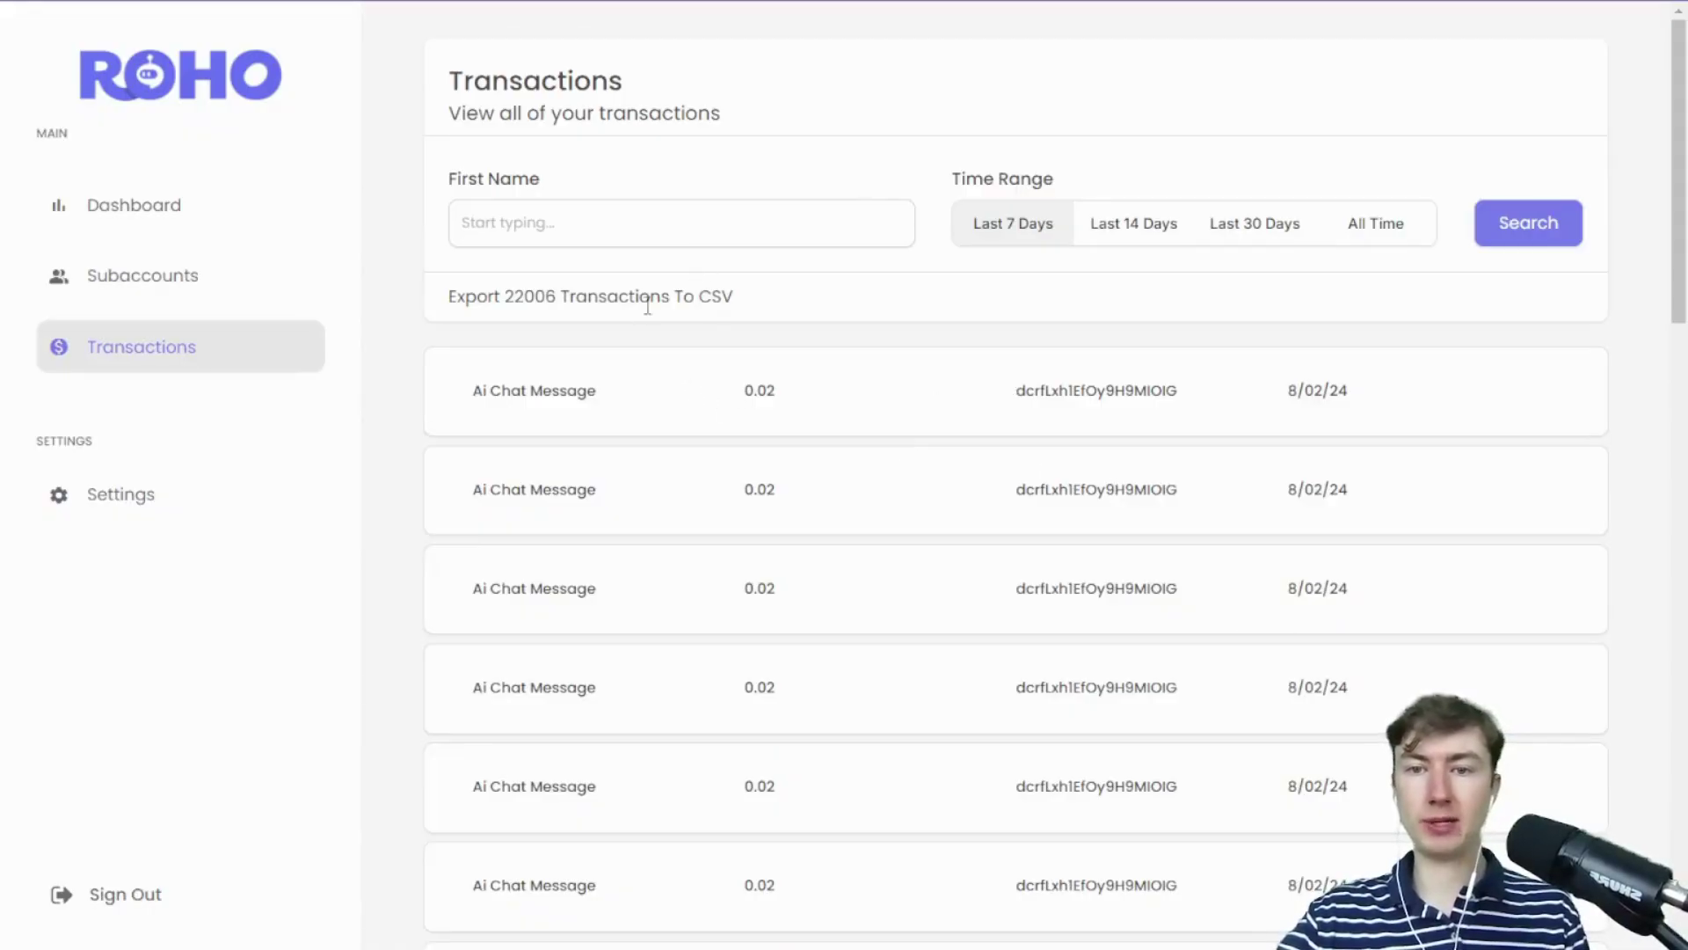
# Inspect the first transaction entry and search the transactions with the time range set to Last 30 Days
pyautogui.moveTo(468, 395); pyautogui.dragTo(1141, 422)
pyautogui.click(1194, 410)
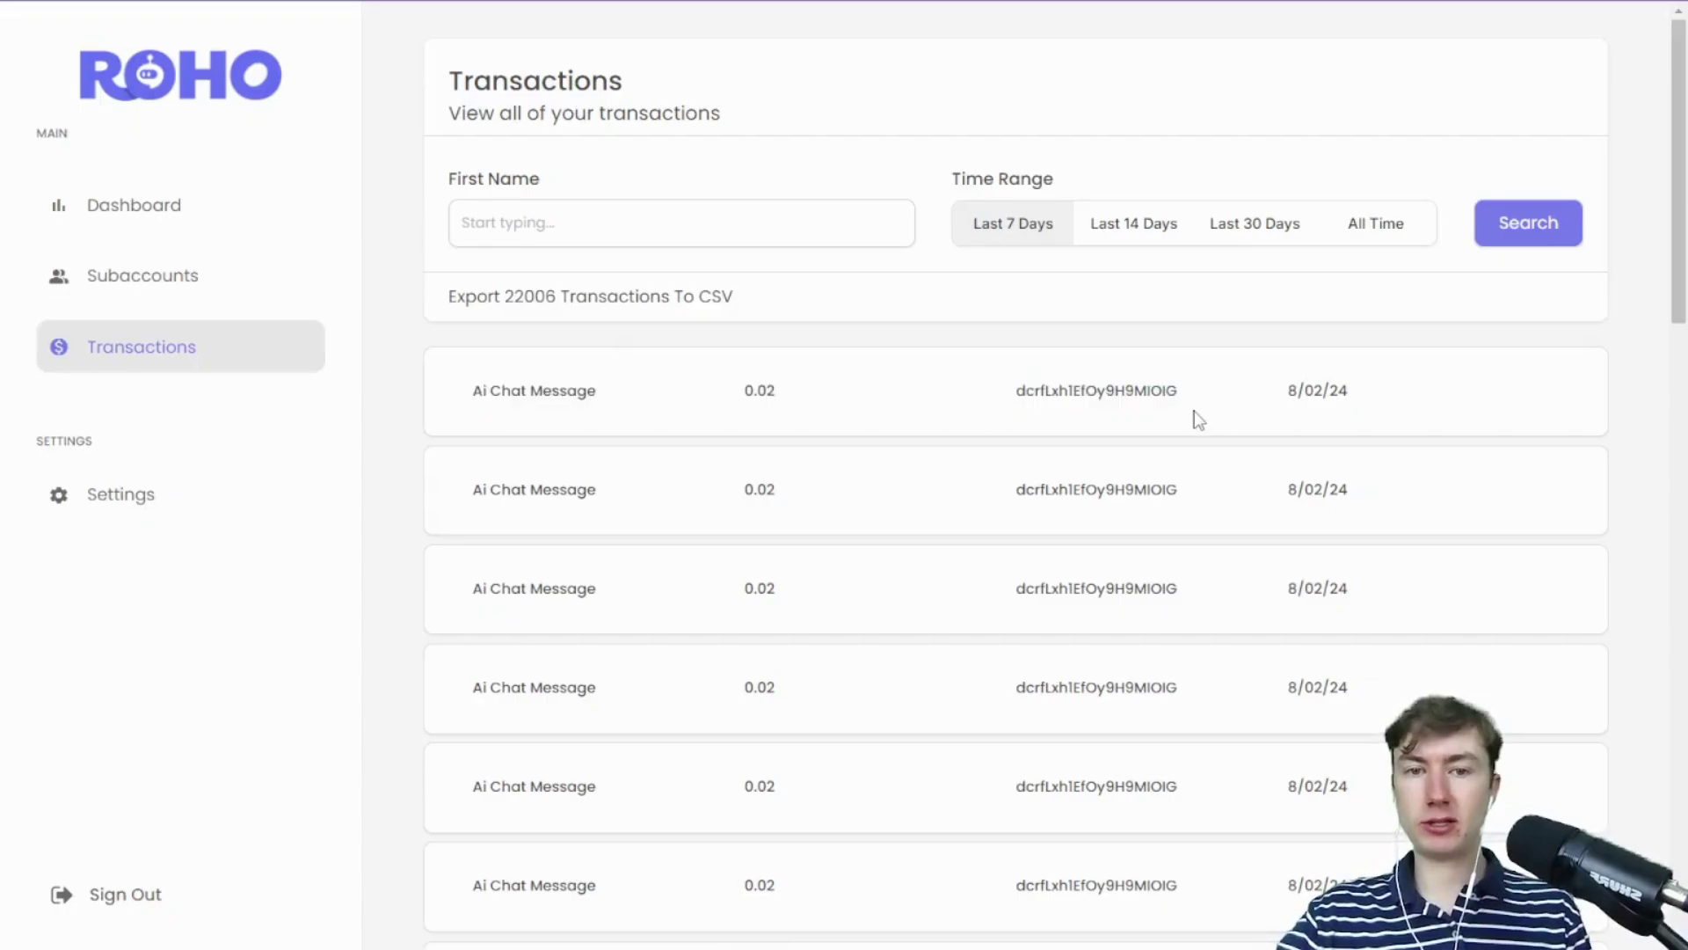
pyautogui.click(1132, 234)
pyautogui.click(1231, 230)
pyautogui.click(1378, 225)
pyautogui.click(1528, 223)
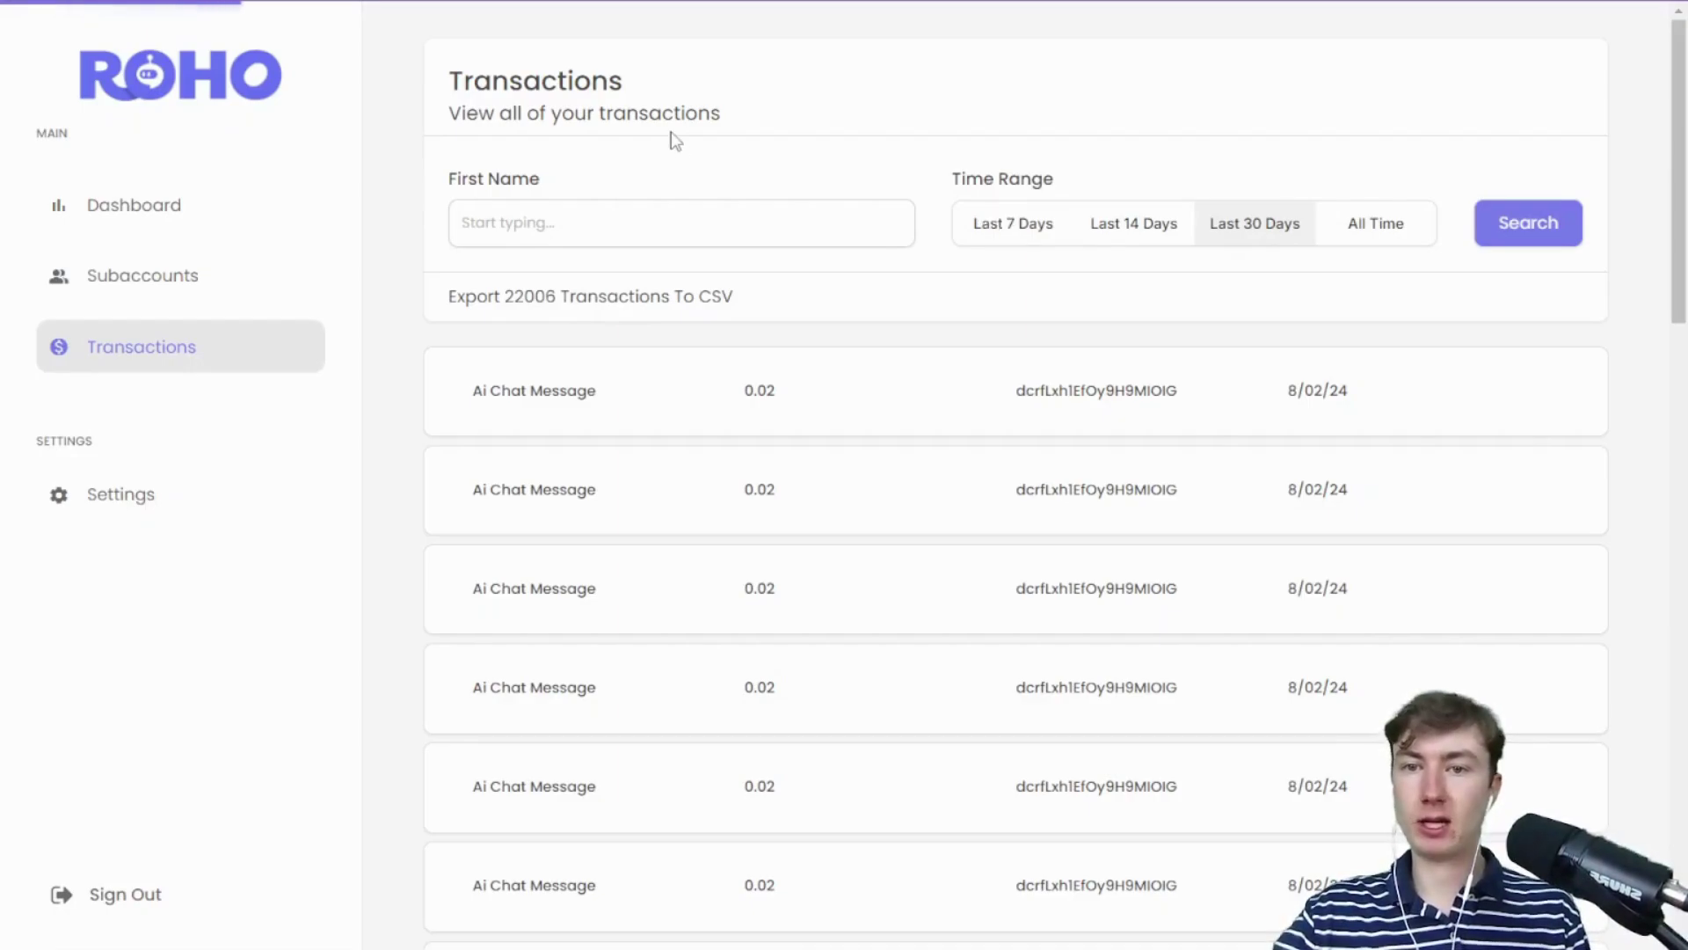
# Reload the Transactions page
pyautogui.moveTo(674, 141); pyautogui.dragTo(462, 84)
pyautogui.click(633, 105)
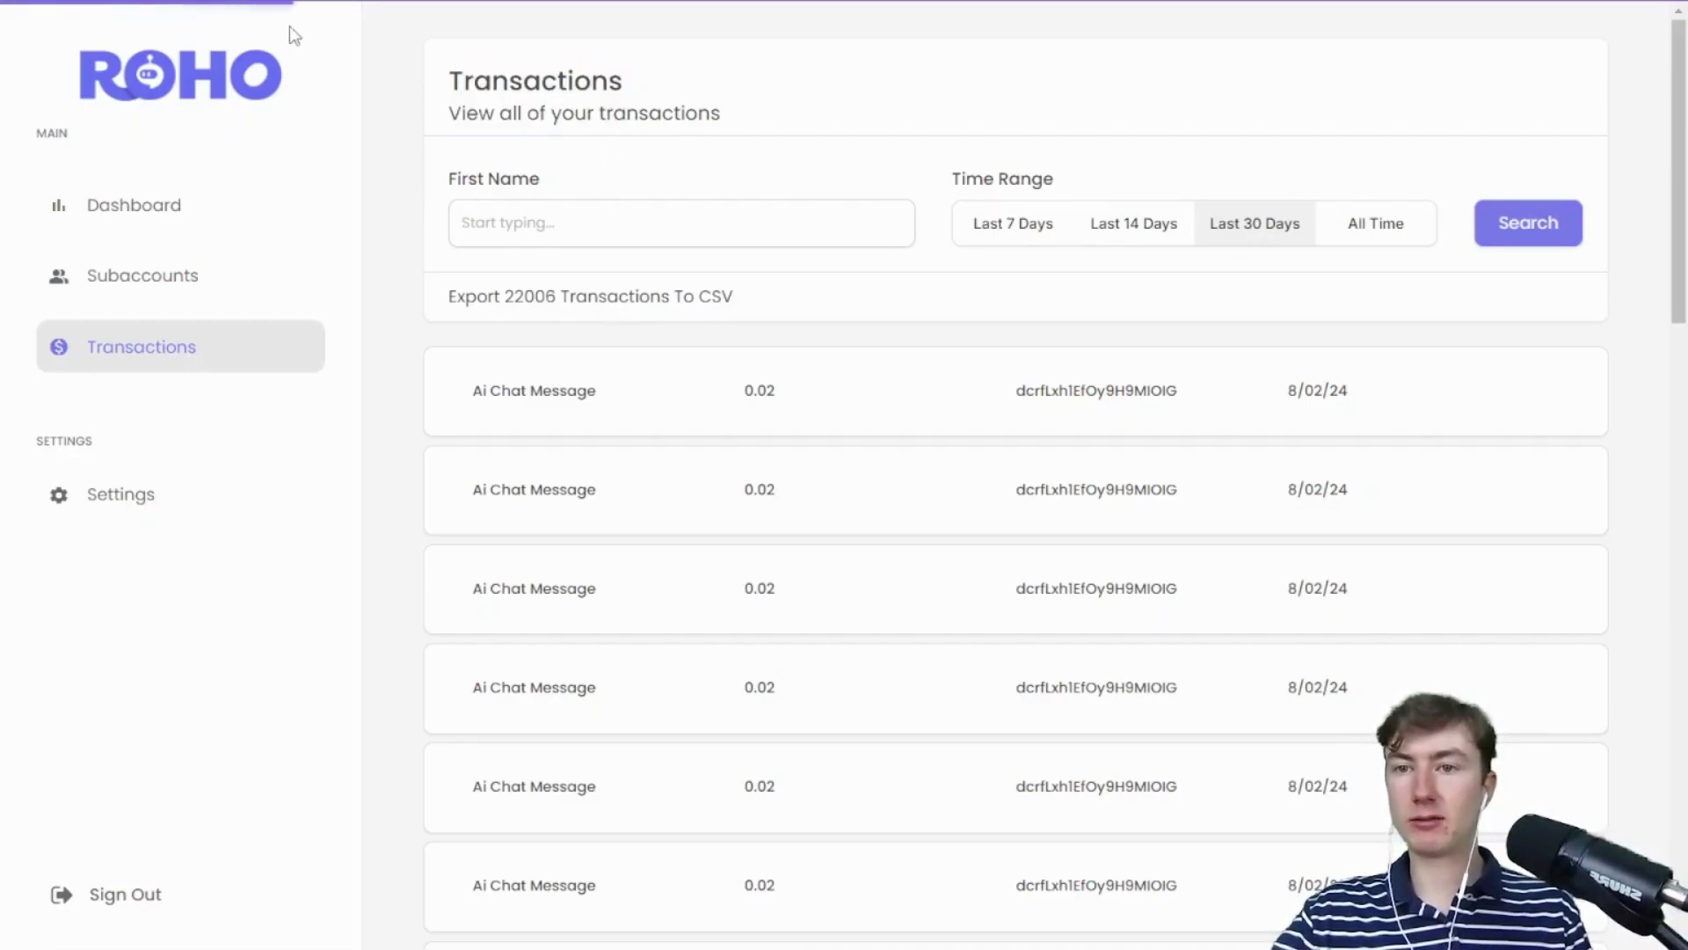
pyautogui.hotkey('ctrl', 'r')
pyautogui.click(935, 71)
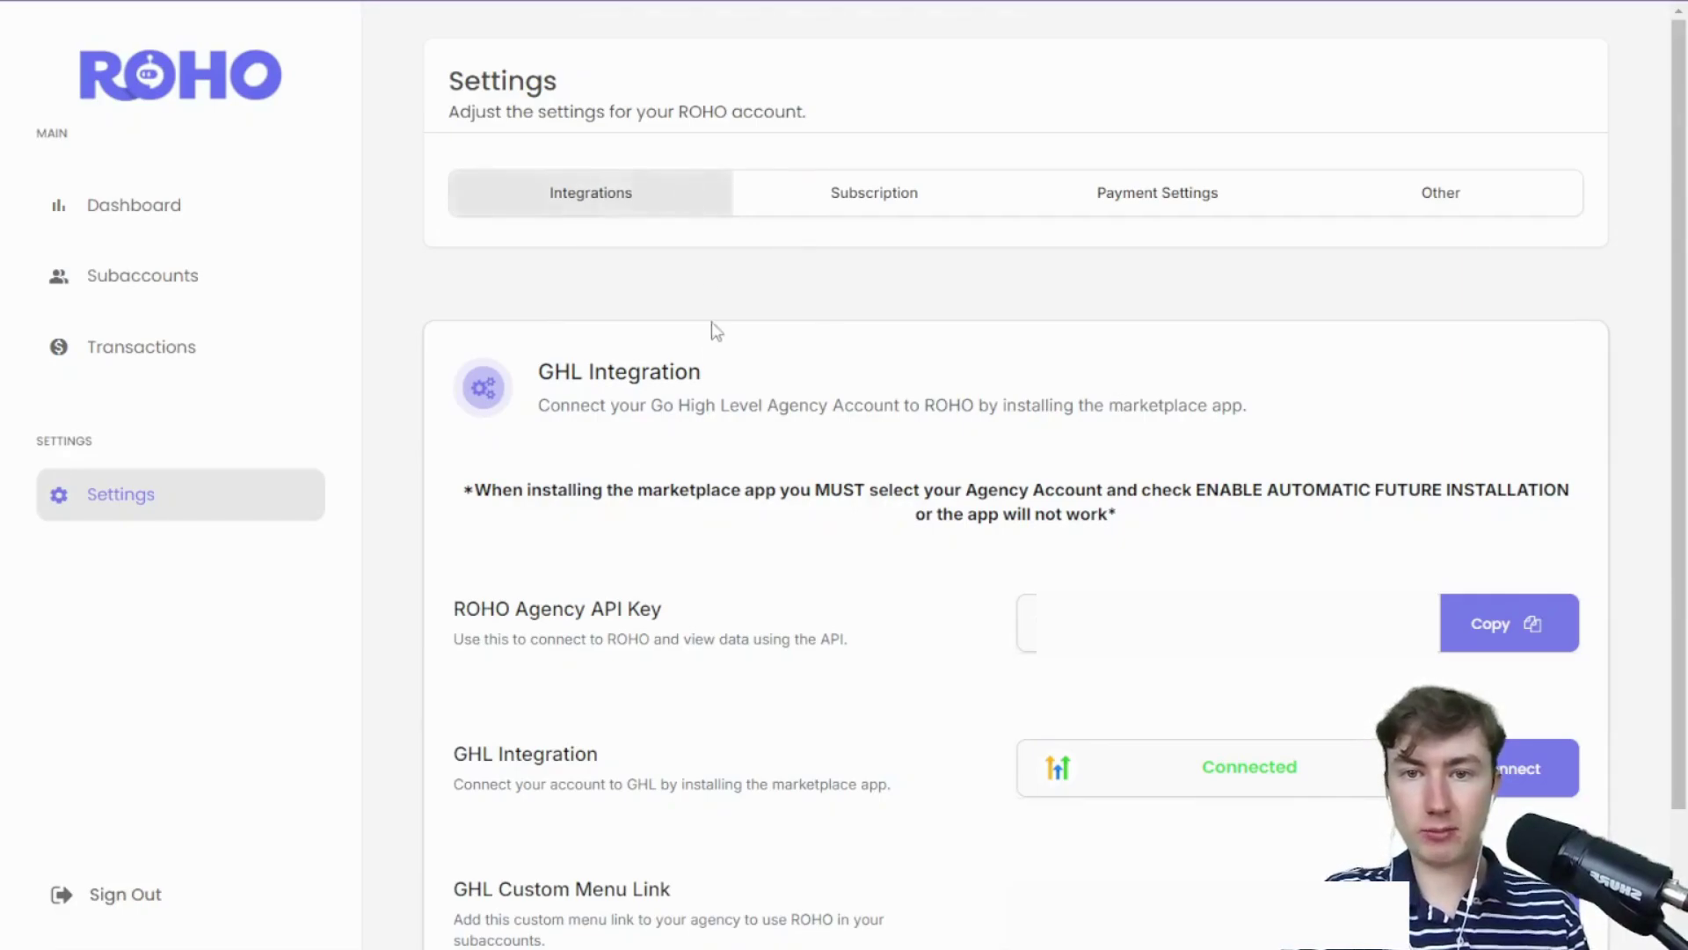
# Review the account's Subscription plans and its Payment Settings, including the wallet balance and auto recharge options
pyautogui.click(869, 199)
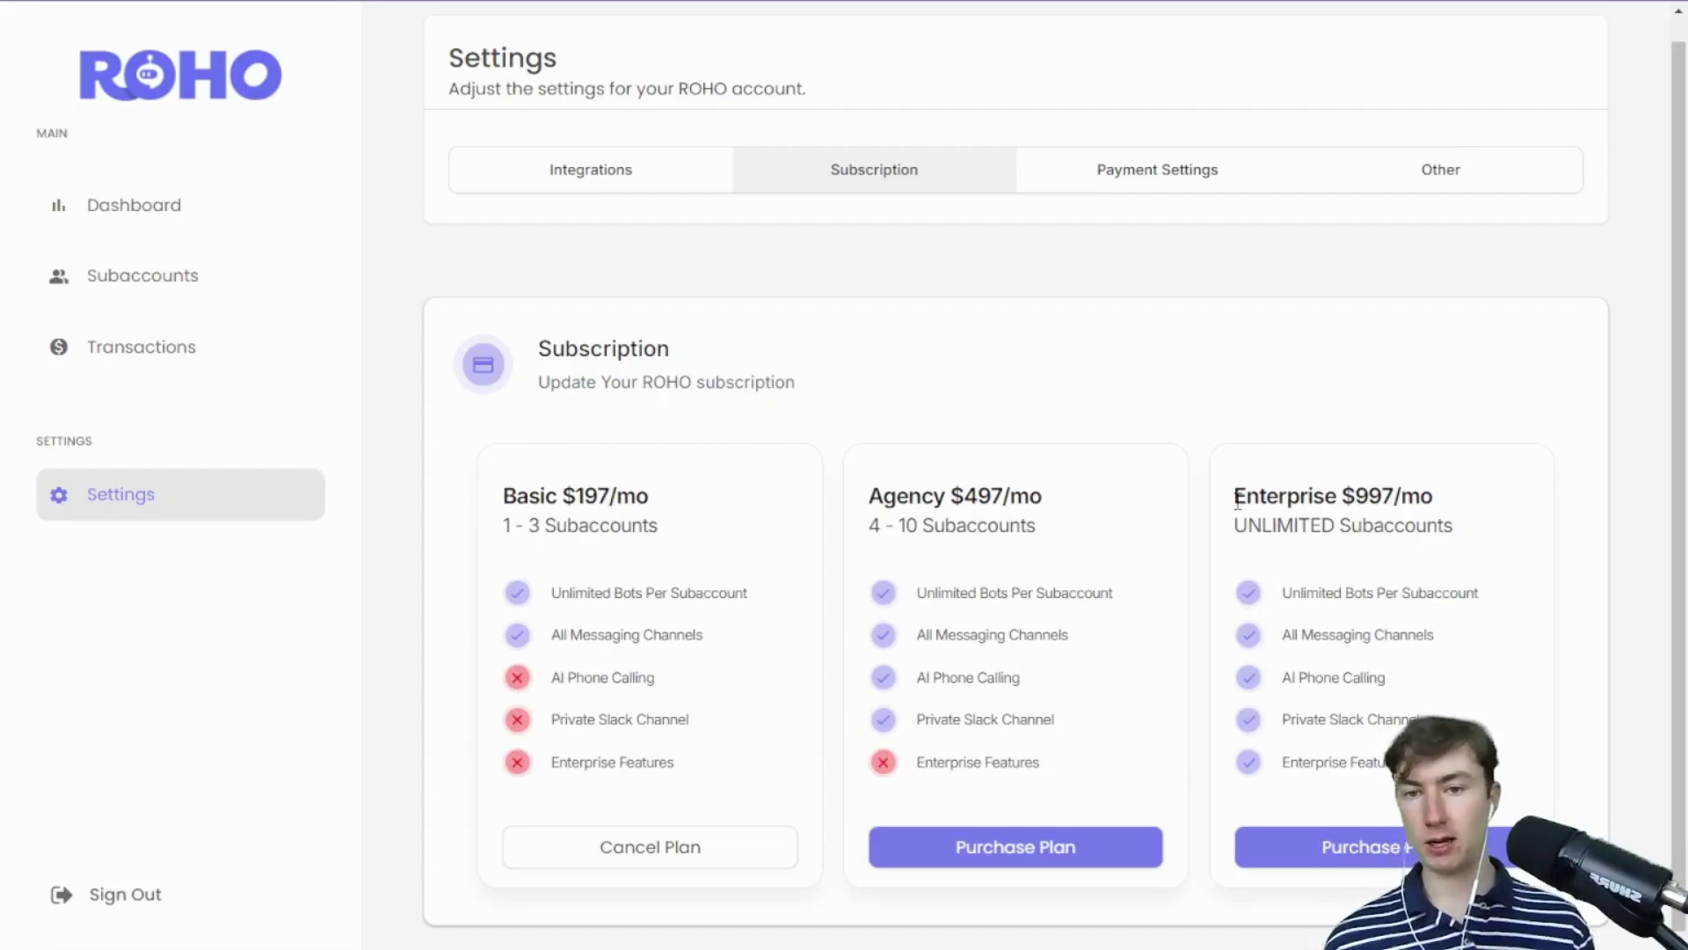
pyautogui.click(1181, 173)
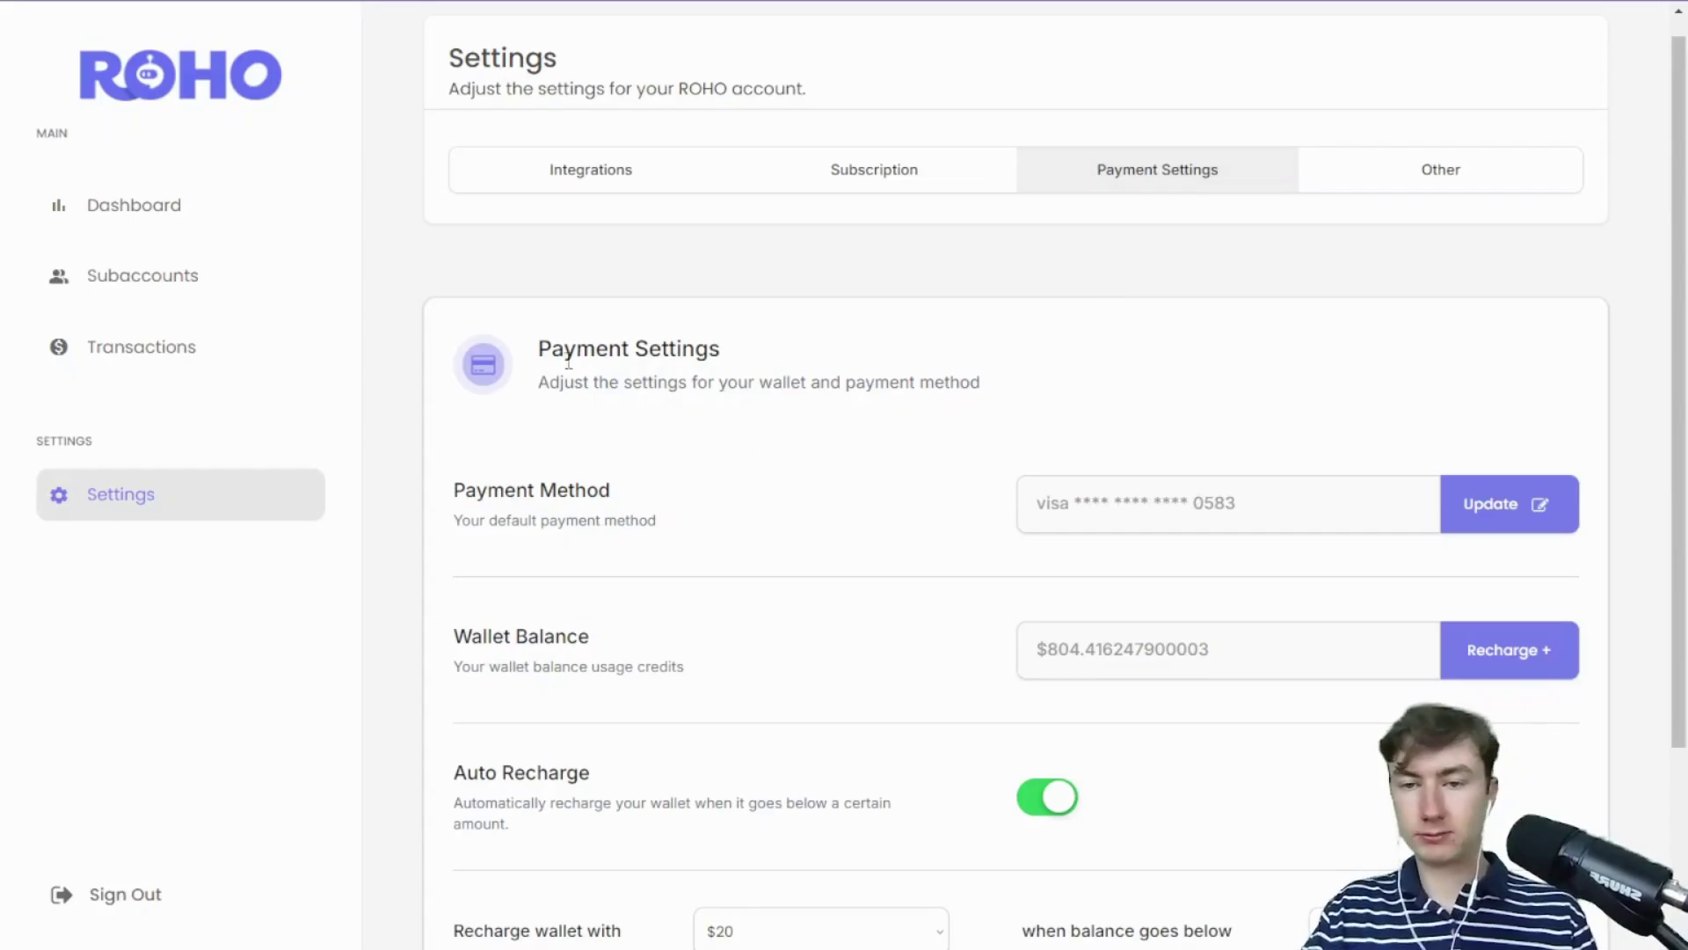
pyautogui.scroll(-3, 545, 383)
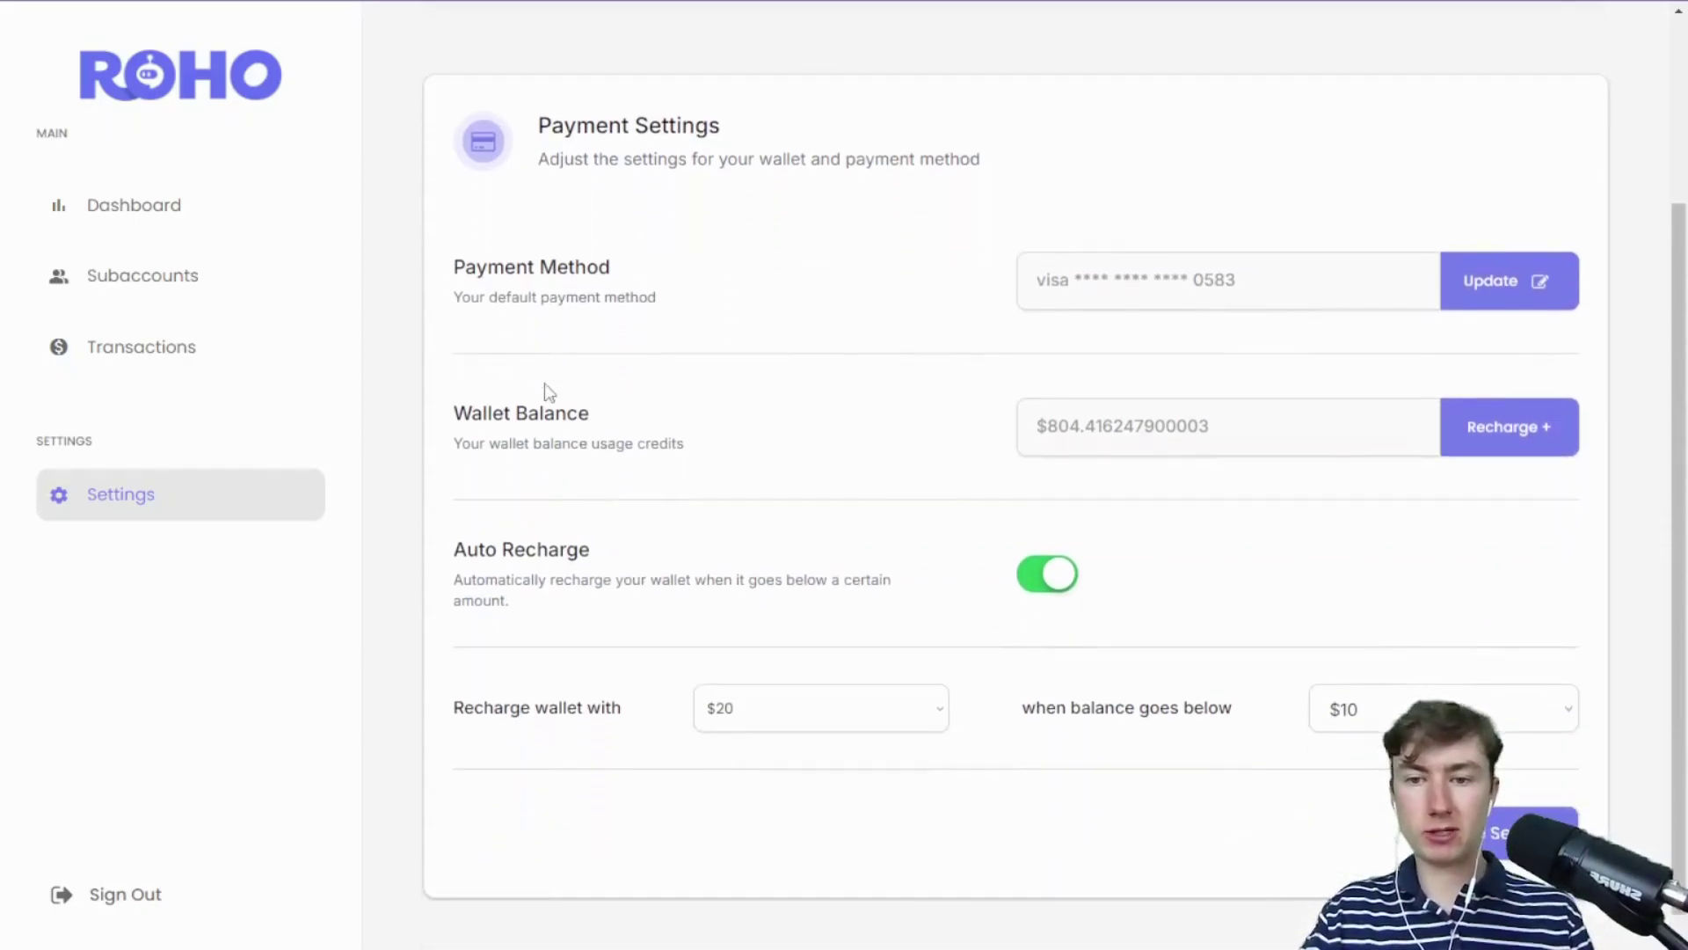
pyautogui.scroll(3, 942, 630)
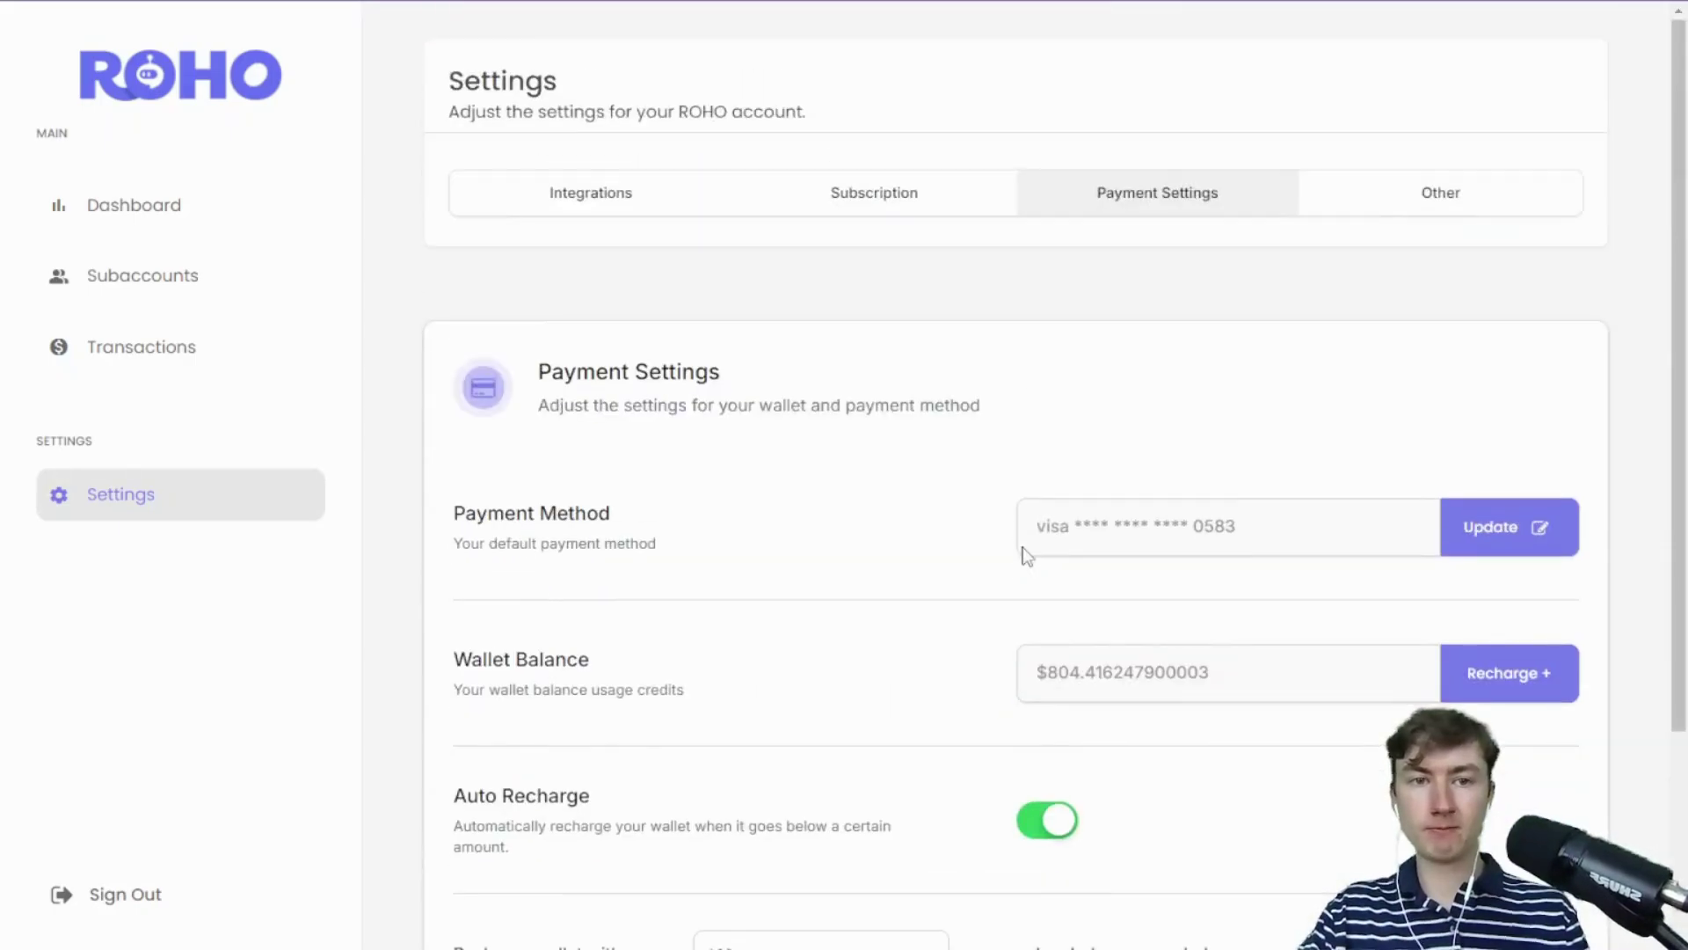
# Examine the Other settings, covering the default daily call limit for subaccounts and the Stripe rebilling options
pyautogui.click(1499, 200)
pyautogui.scroll(-1, 870, 517)
pyautogui.scroll(-2, 961, 422)
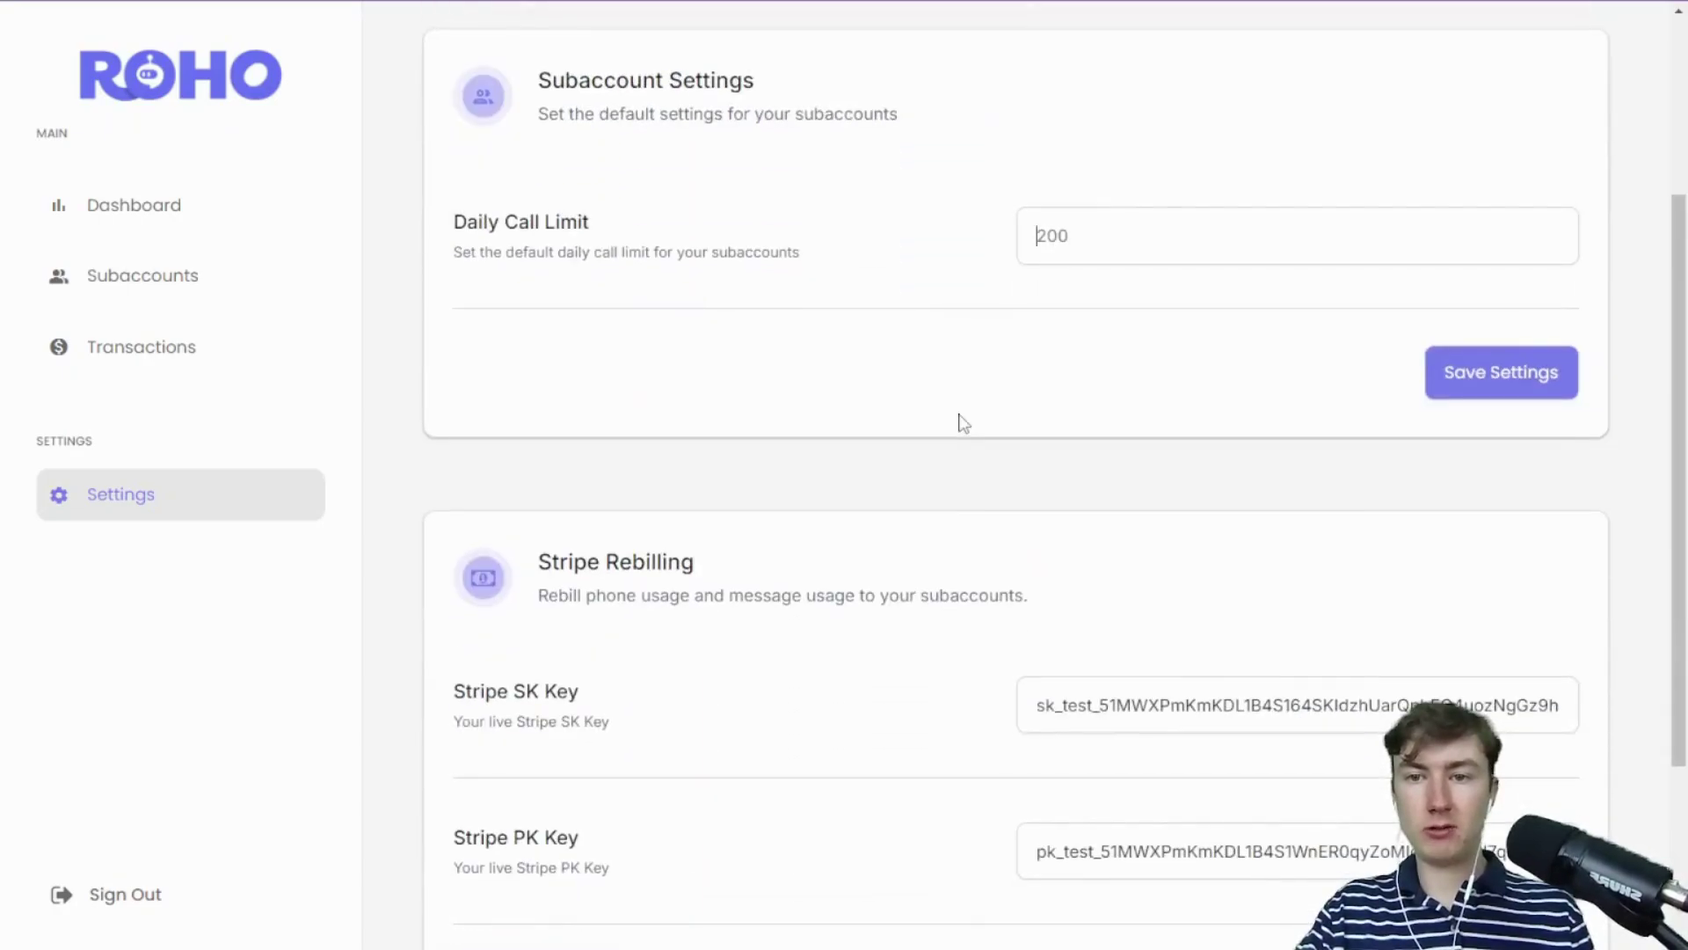
pyautogui.scroll(1, 961, 422)
pyautogui.scroll(-1, 963, 424)
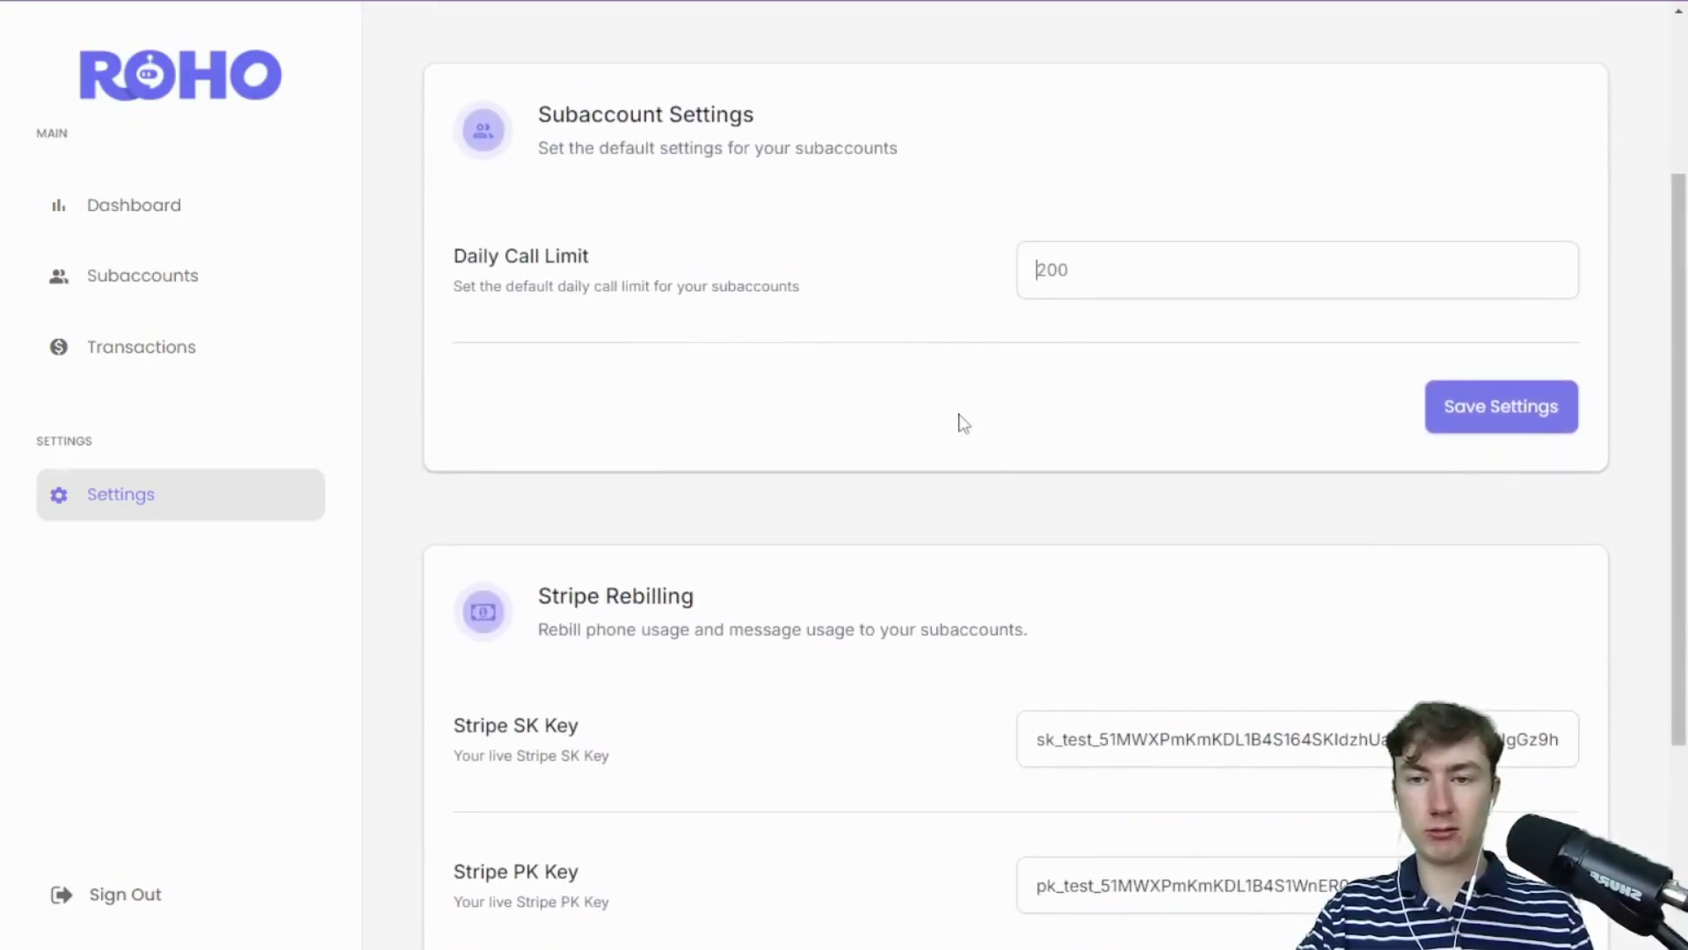
pyautogui.scroll(2, 964, 424)
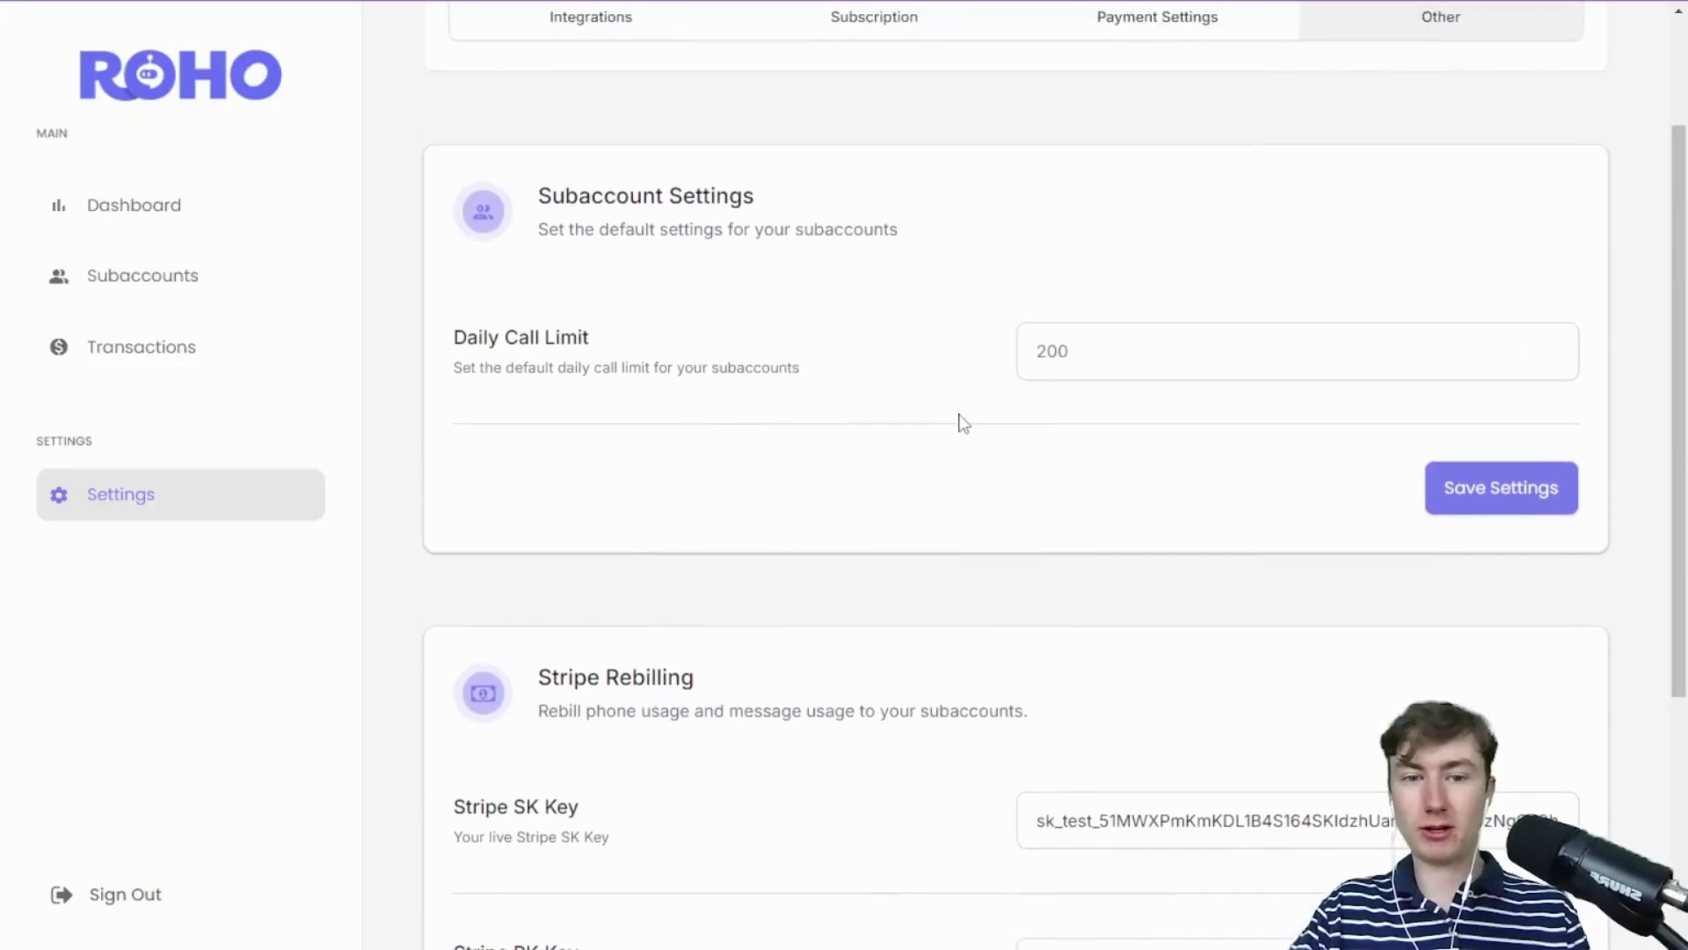
pyautogui.scroll(3, 964, 423)
pyautogui.scroll(-6, 963, 423)
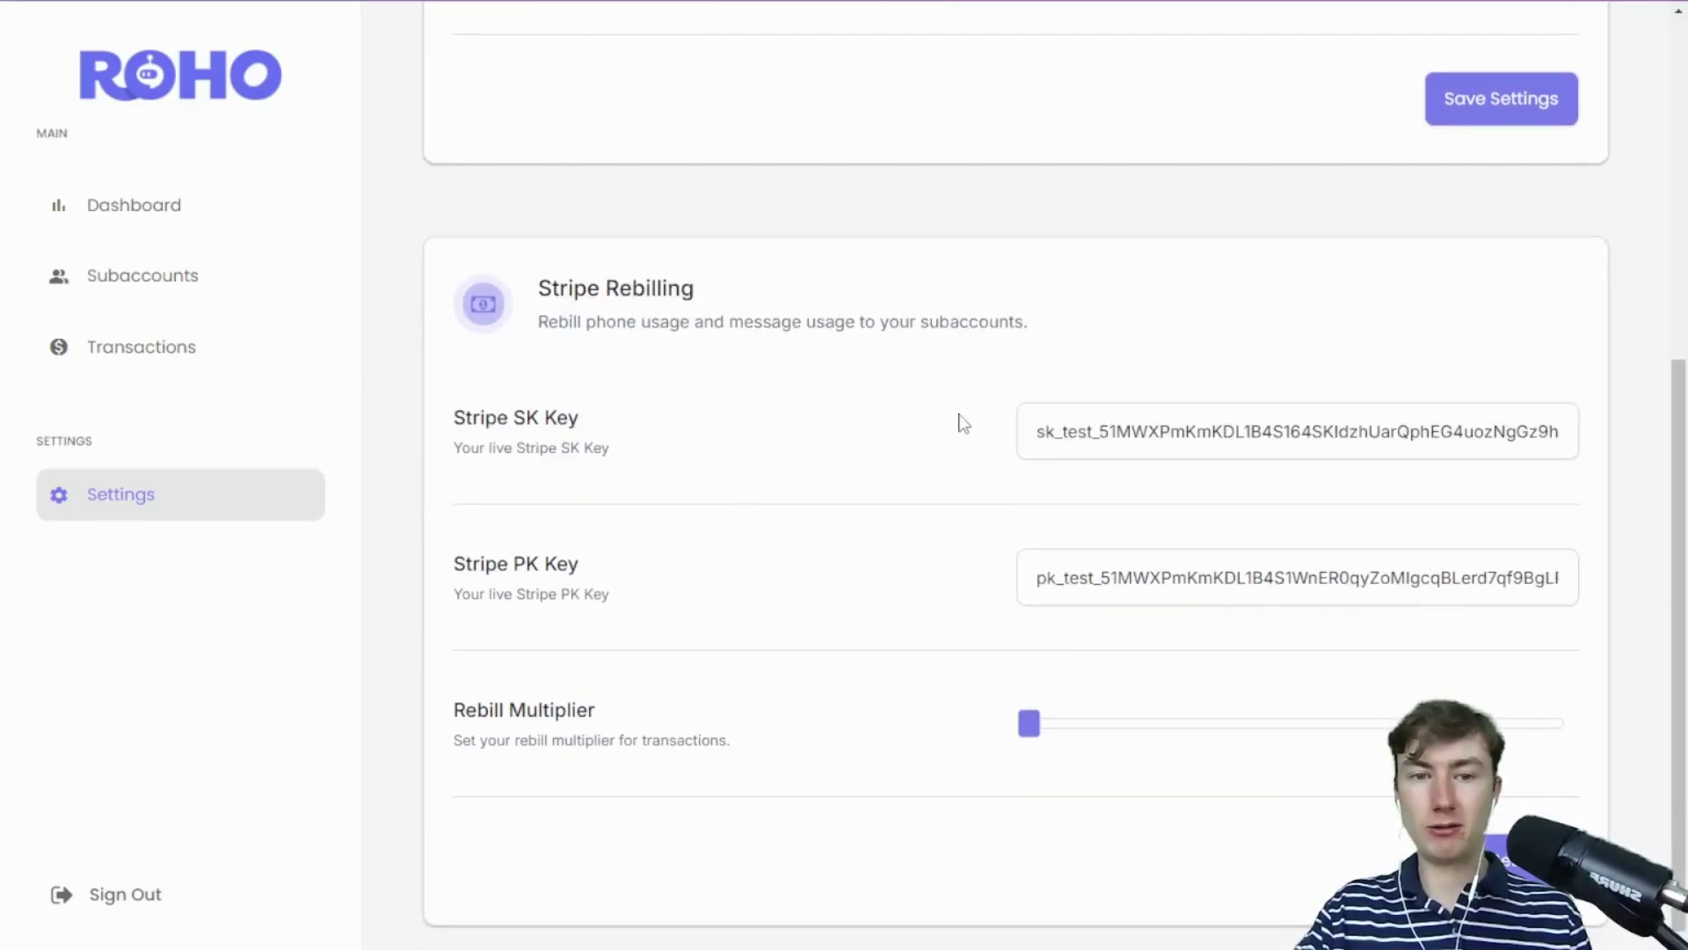
pyautogui.scroll(6, 963, 424)
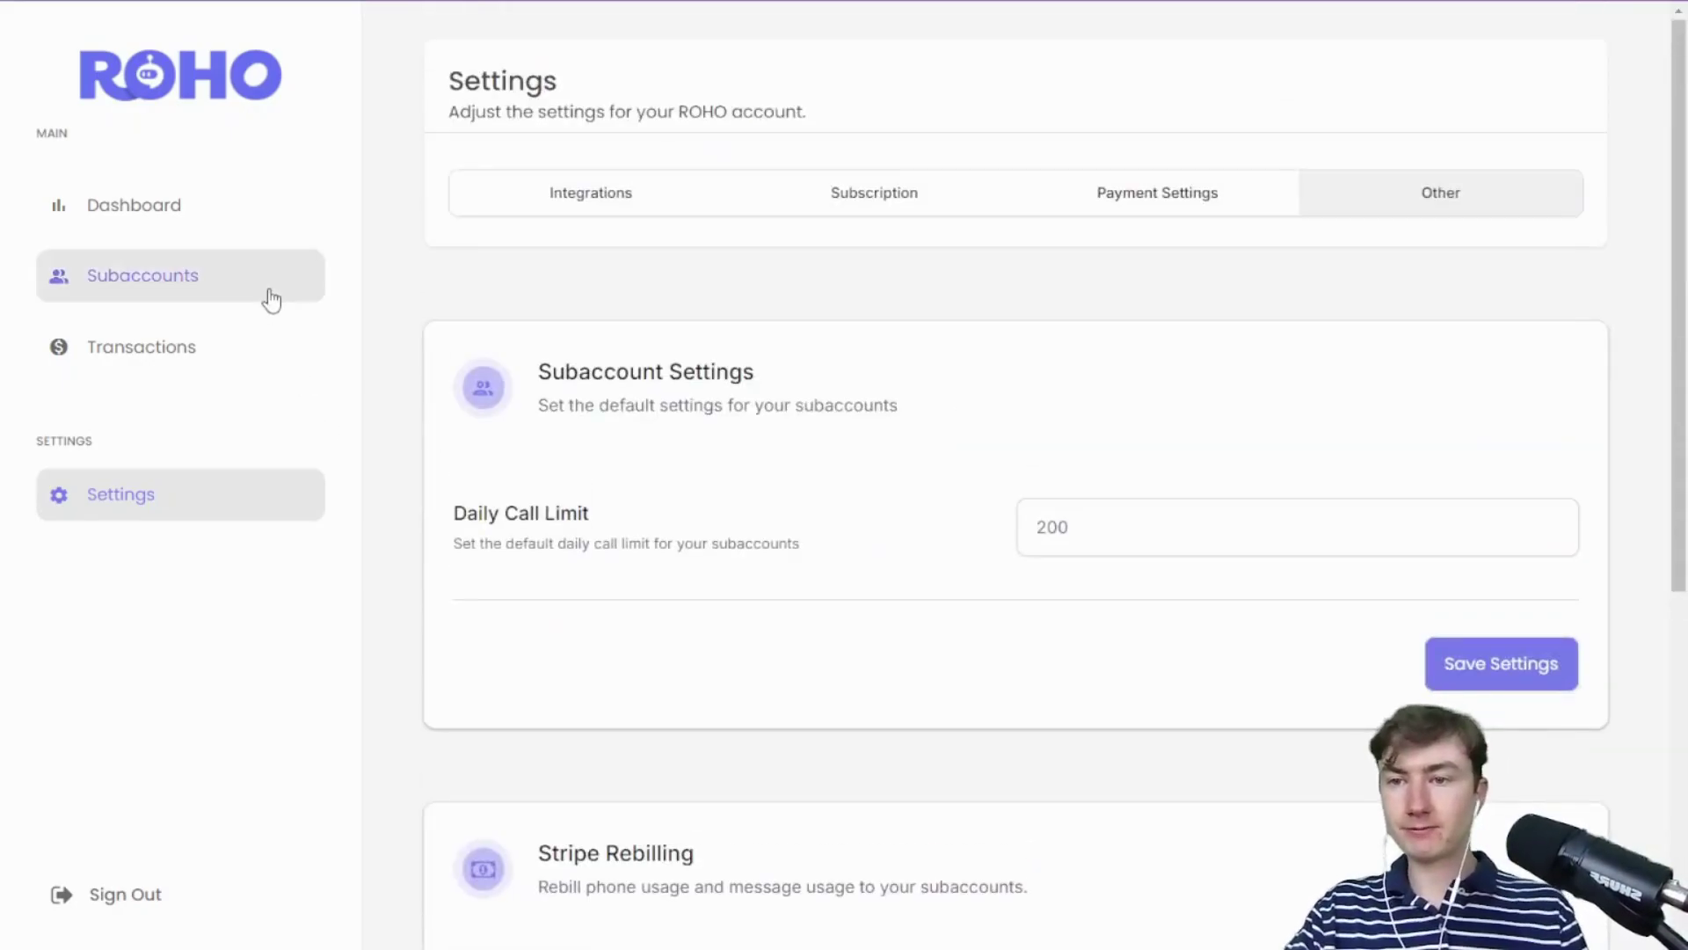
# Return to the agency dashboard and activate its Subaccount Location ID filter
pyautogui.click(272, 300)
pyautogui.click(234, 219)
pyautogui.click(536, 220)
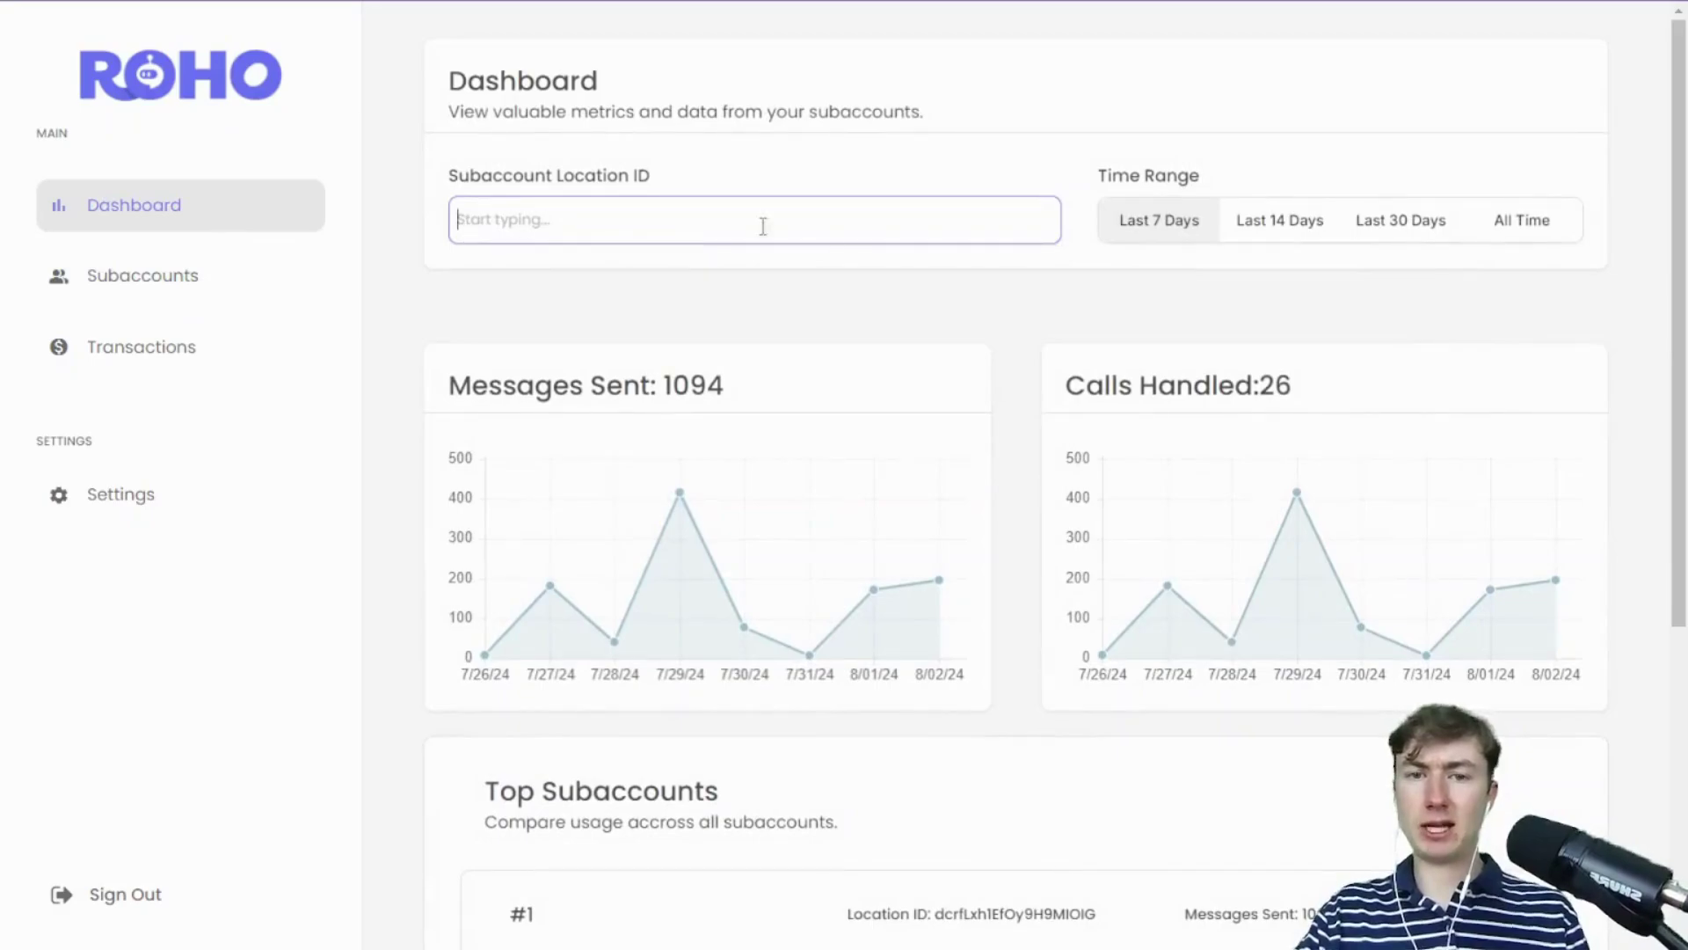
# Go back to the Subaccounts list and point out its Subaccount Location ID search
pyautogui.click(154, 283)
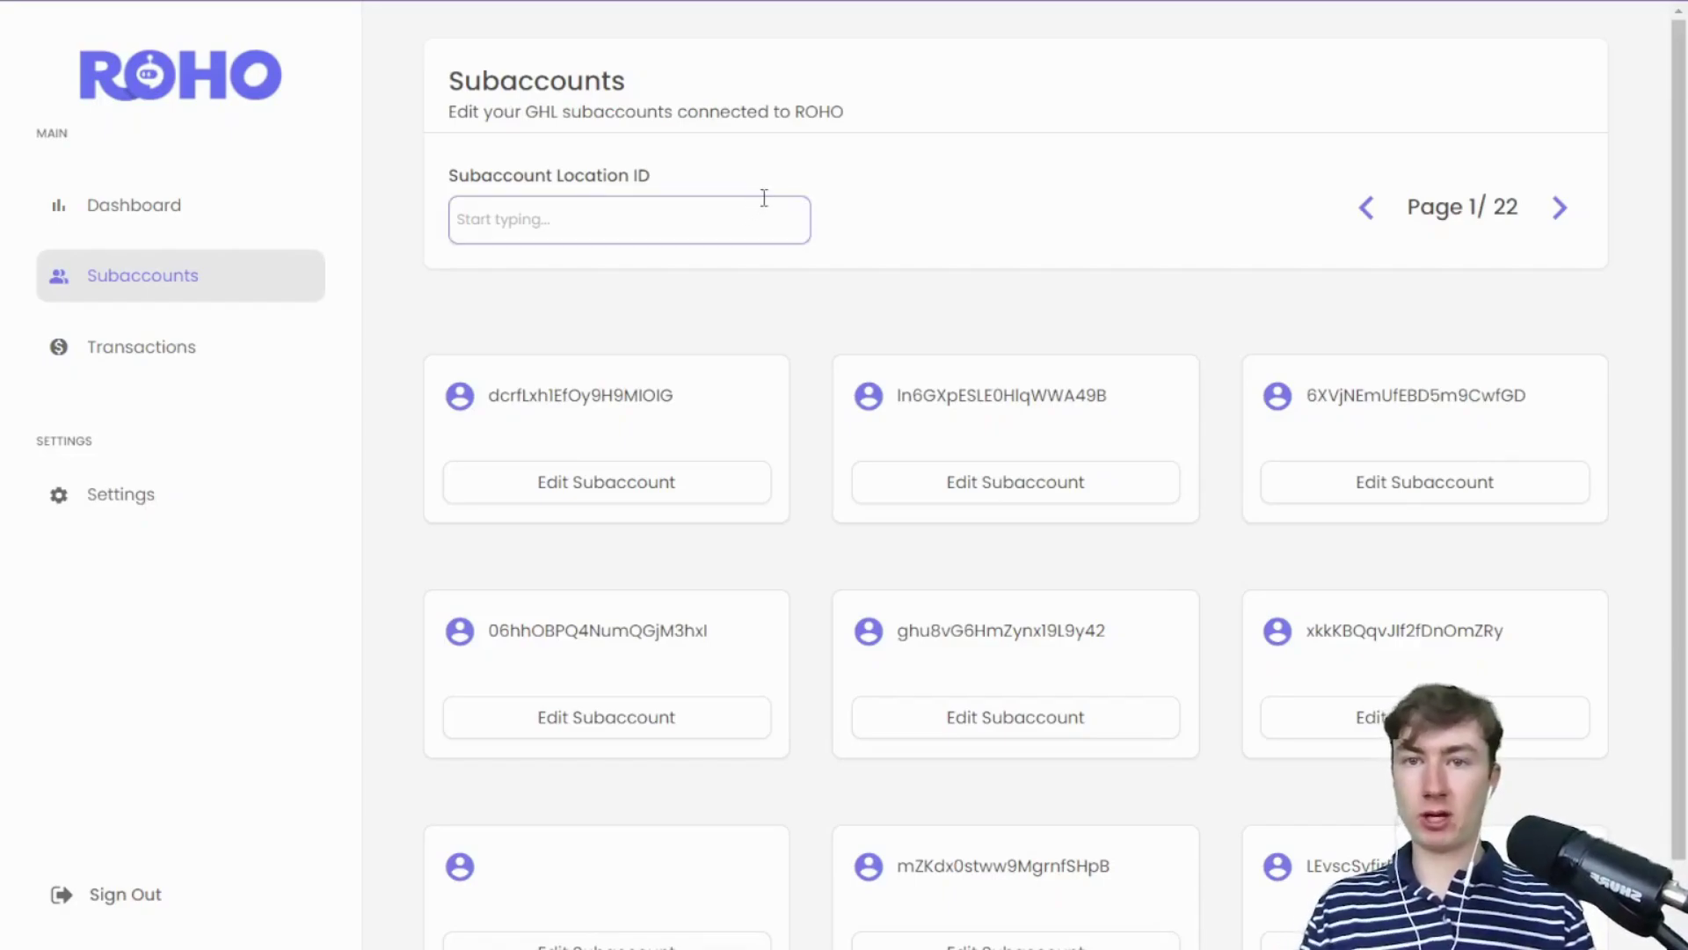
pyautogui.click(699, 209)
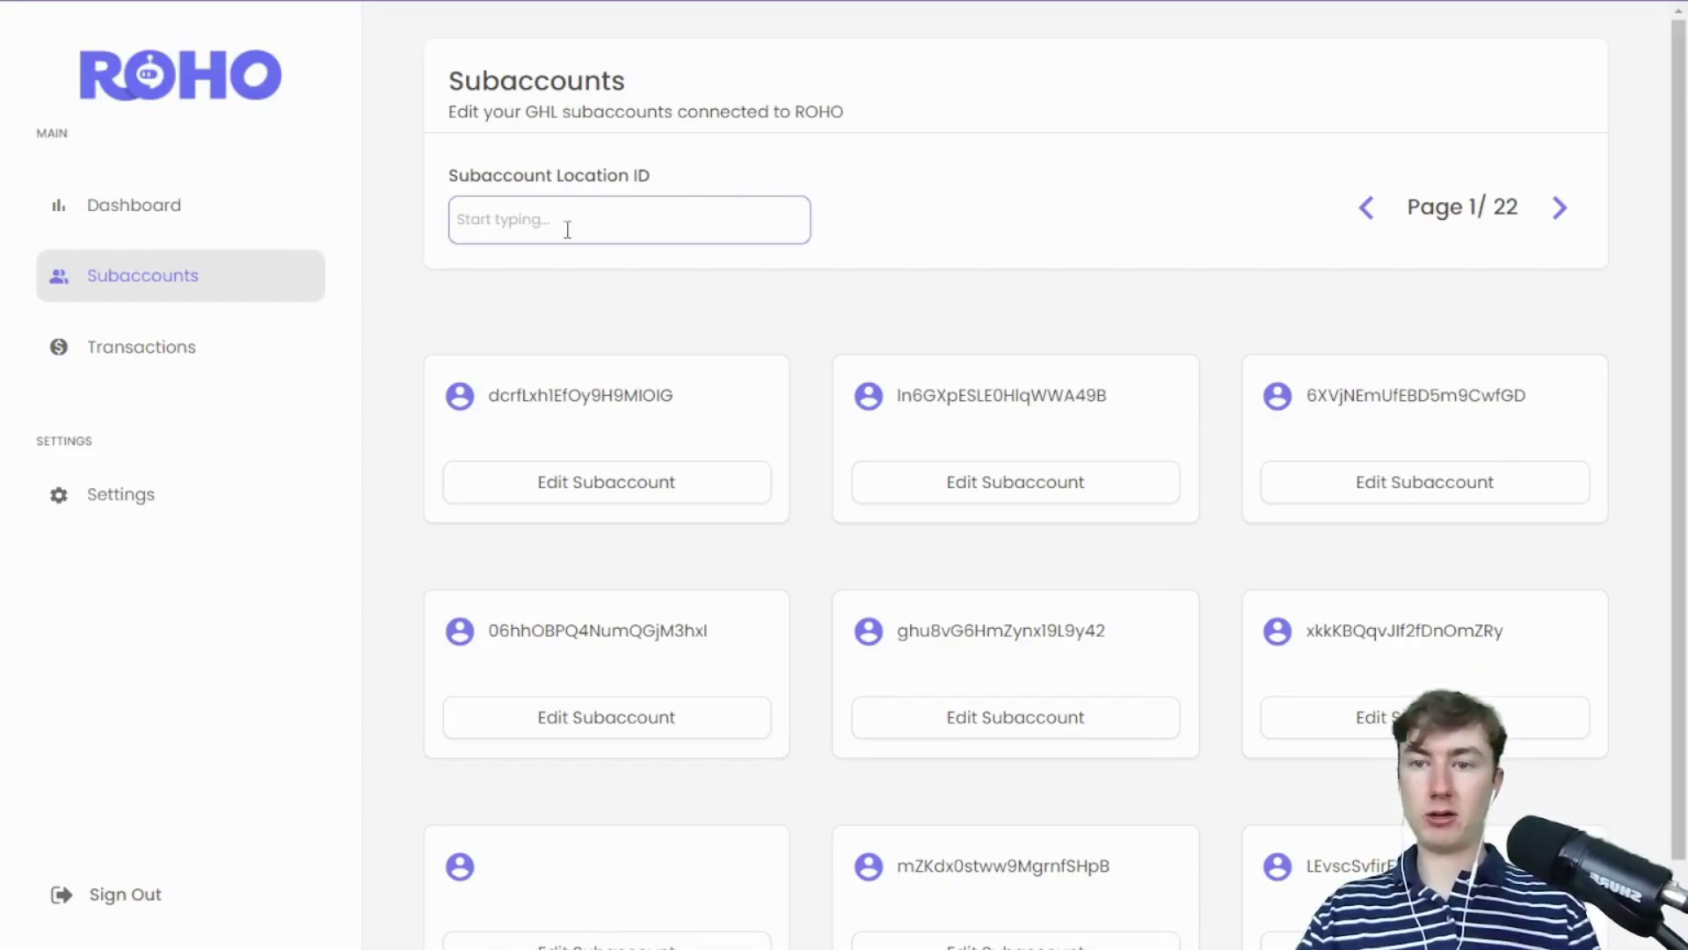
pyautogui.moveTo(775, 180); pyautogui.dragTo(451, 182)
pyautogui.click(450, 182)
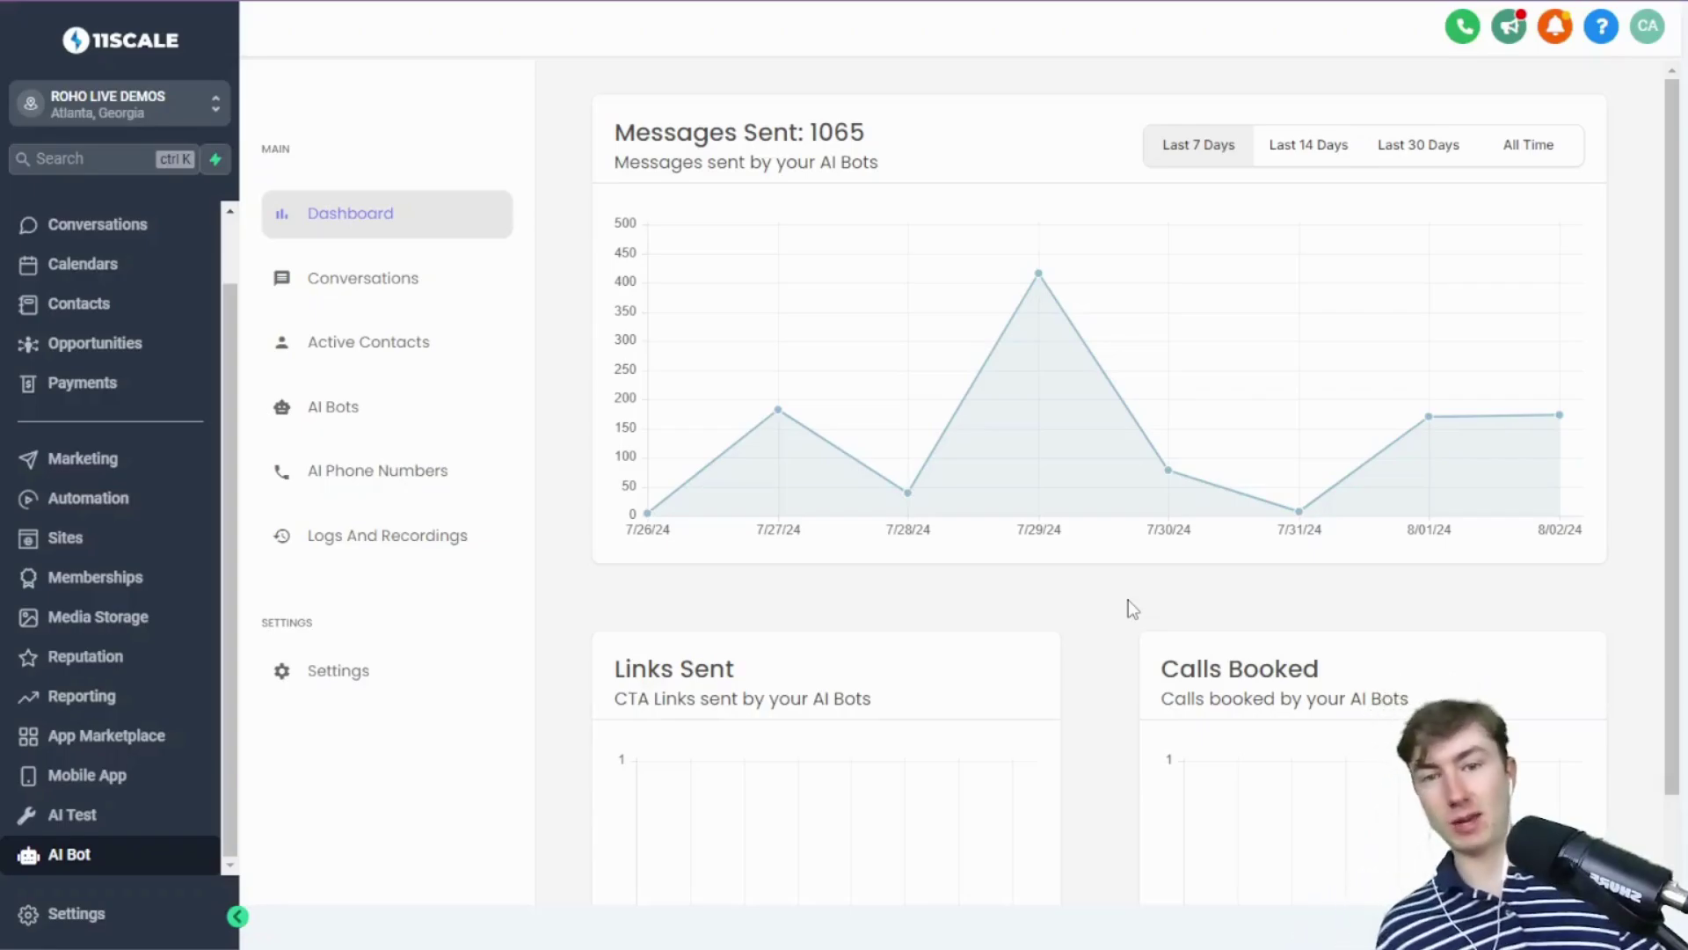
# Compare the Messages Sent chart over the last 14 days, the last 30 days and all time
pyautogui.click(1316, 144)
pyautogui.click(1386, 144)
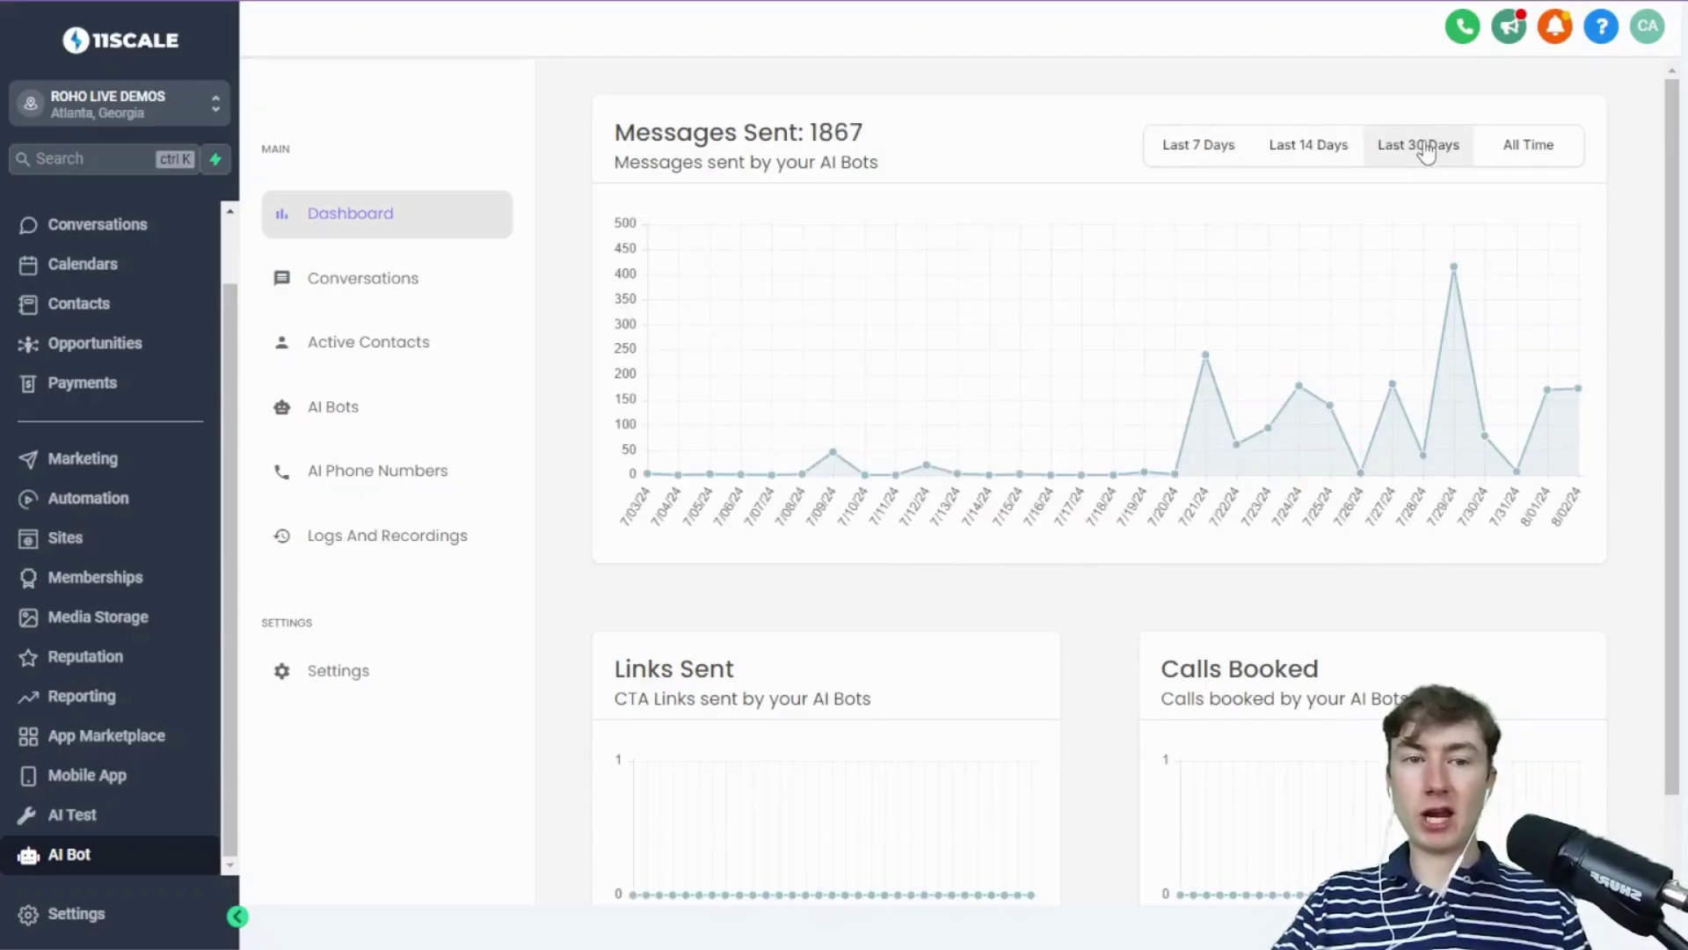
pyautogui.click(1581, 147)
pyautogui.scroll(-1, 1212, 484)
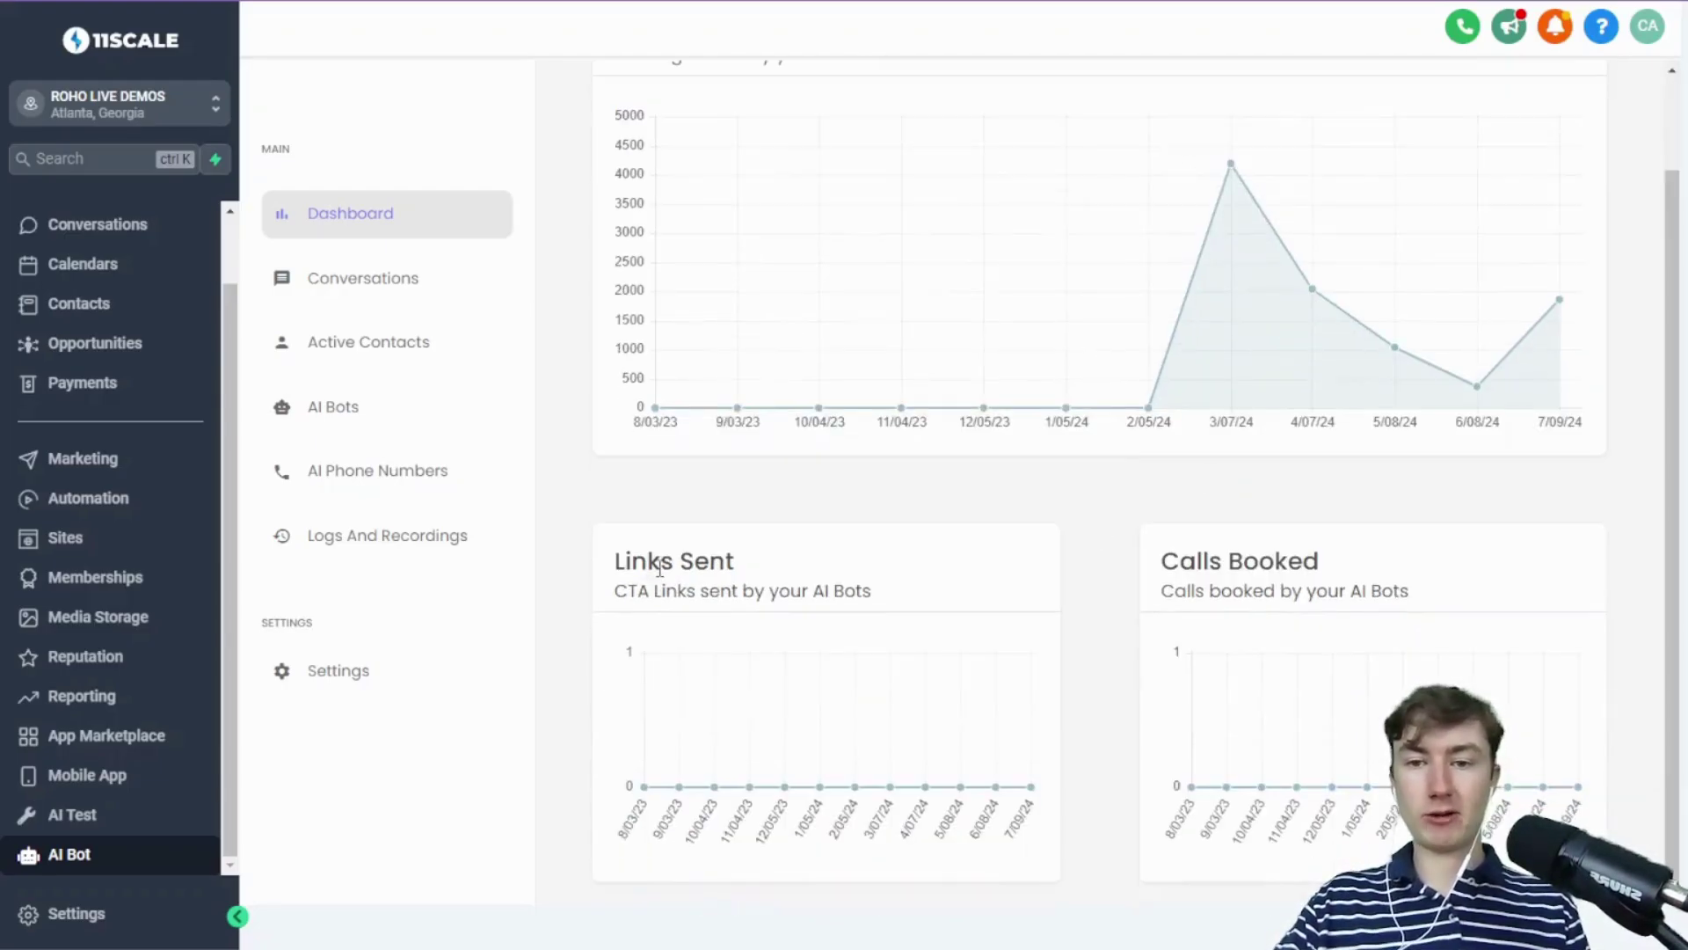
# Examine the Links Sent chart and its description of CTA links sent by the bots
pyautogui.moveTo(602, 567); pyautogui.dragTo(773, 590)
pyautogui.click(580, 567)
pyautogui.moveTo(580, 567); pyautogui.dragTo(741, 563)
pyautogui.click(741, 563)
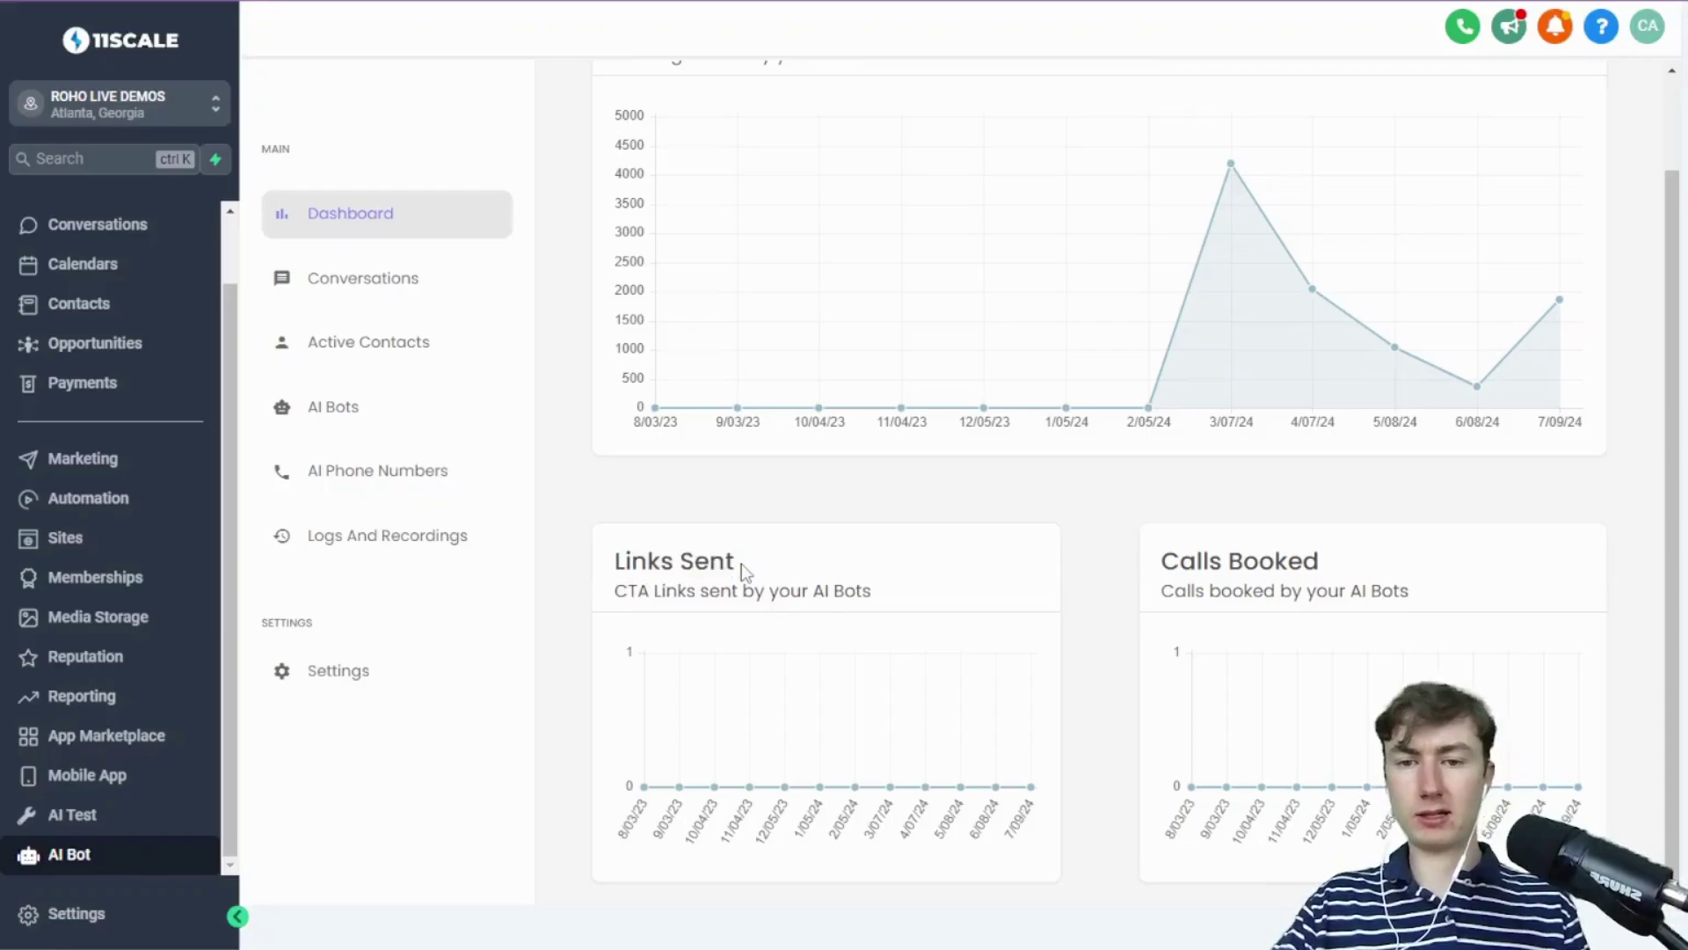
pyautogui.scroll(1, 741, 563)
pyautogui.moveTo(615, 686); pyautogui.dragTo(773, 697)
pyautogui.click(773, 697)
# Switch the dashboard's date range through Last 30 Days, Last 7 Days and All Time
pyautogui.click(1411, 145)
pyautogui.click(1239, 150)
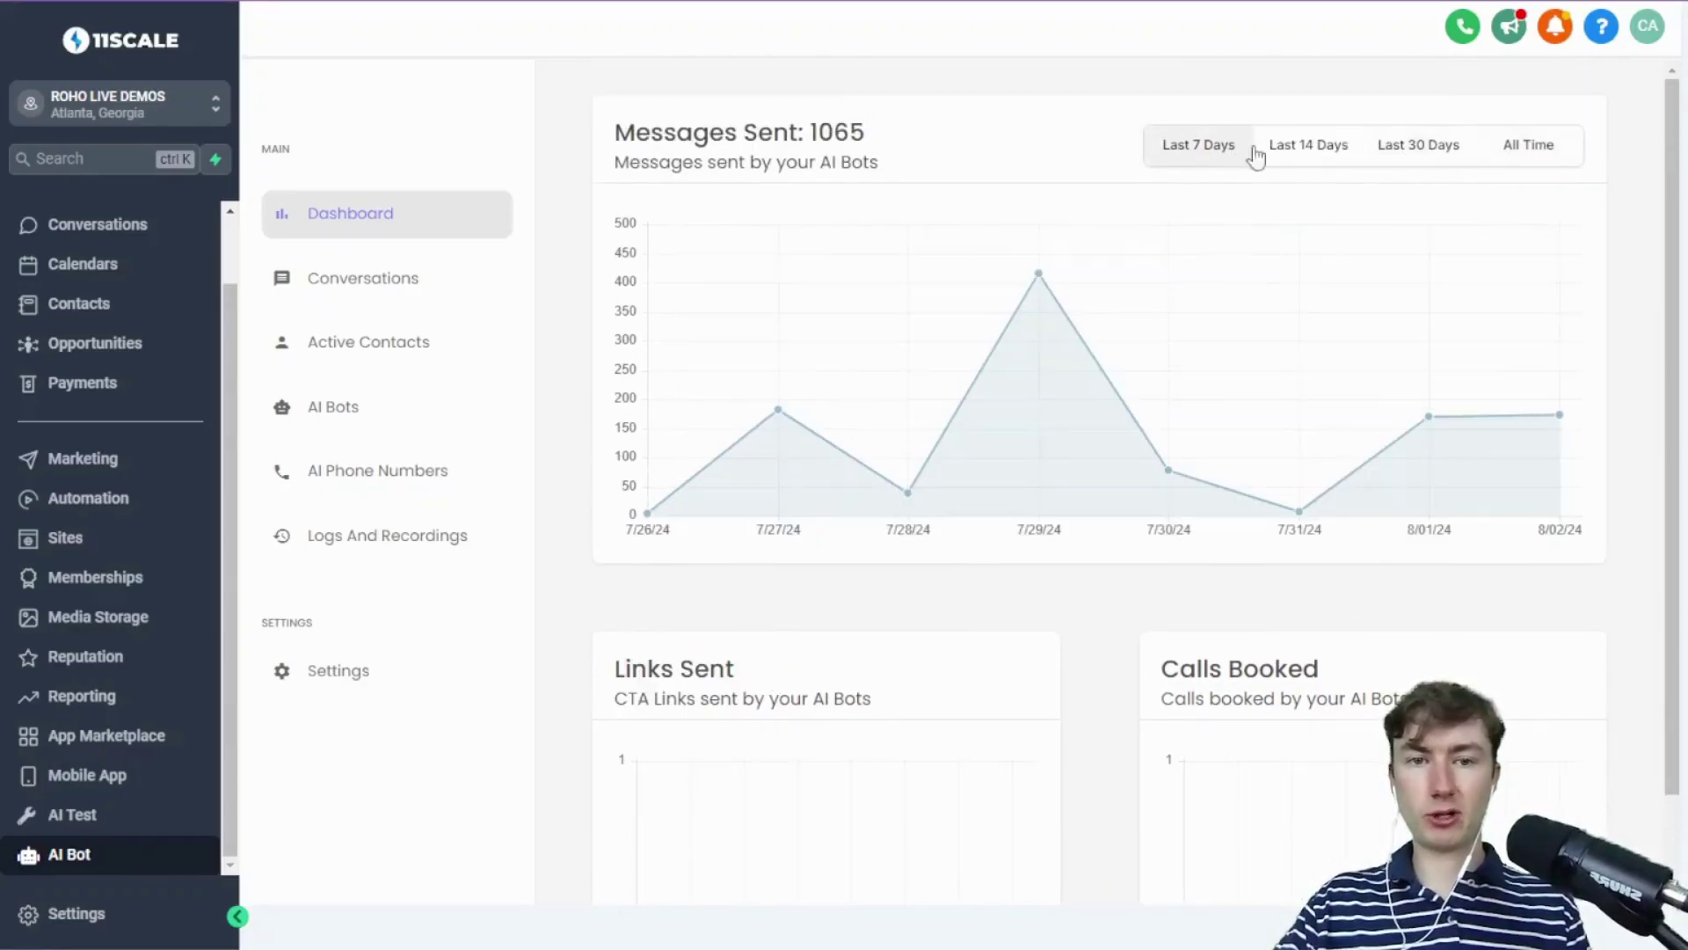
pyautogui.click(1558, 149)
# Go to Conversations and read the most recent thread and the rohoaitools thread
pyautogui.click(455, 293)
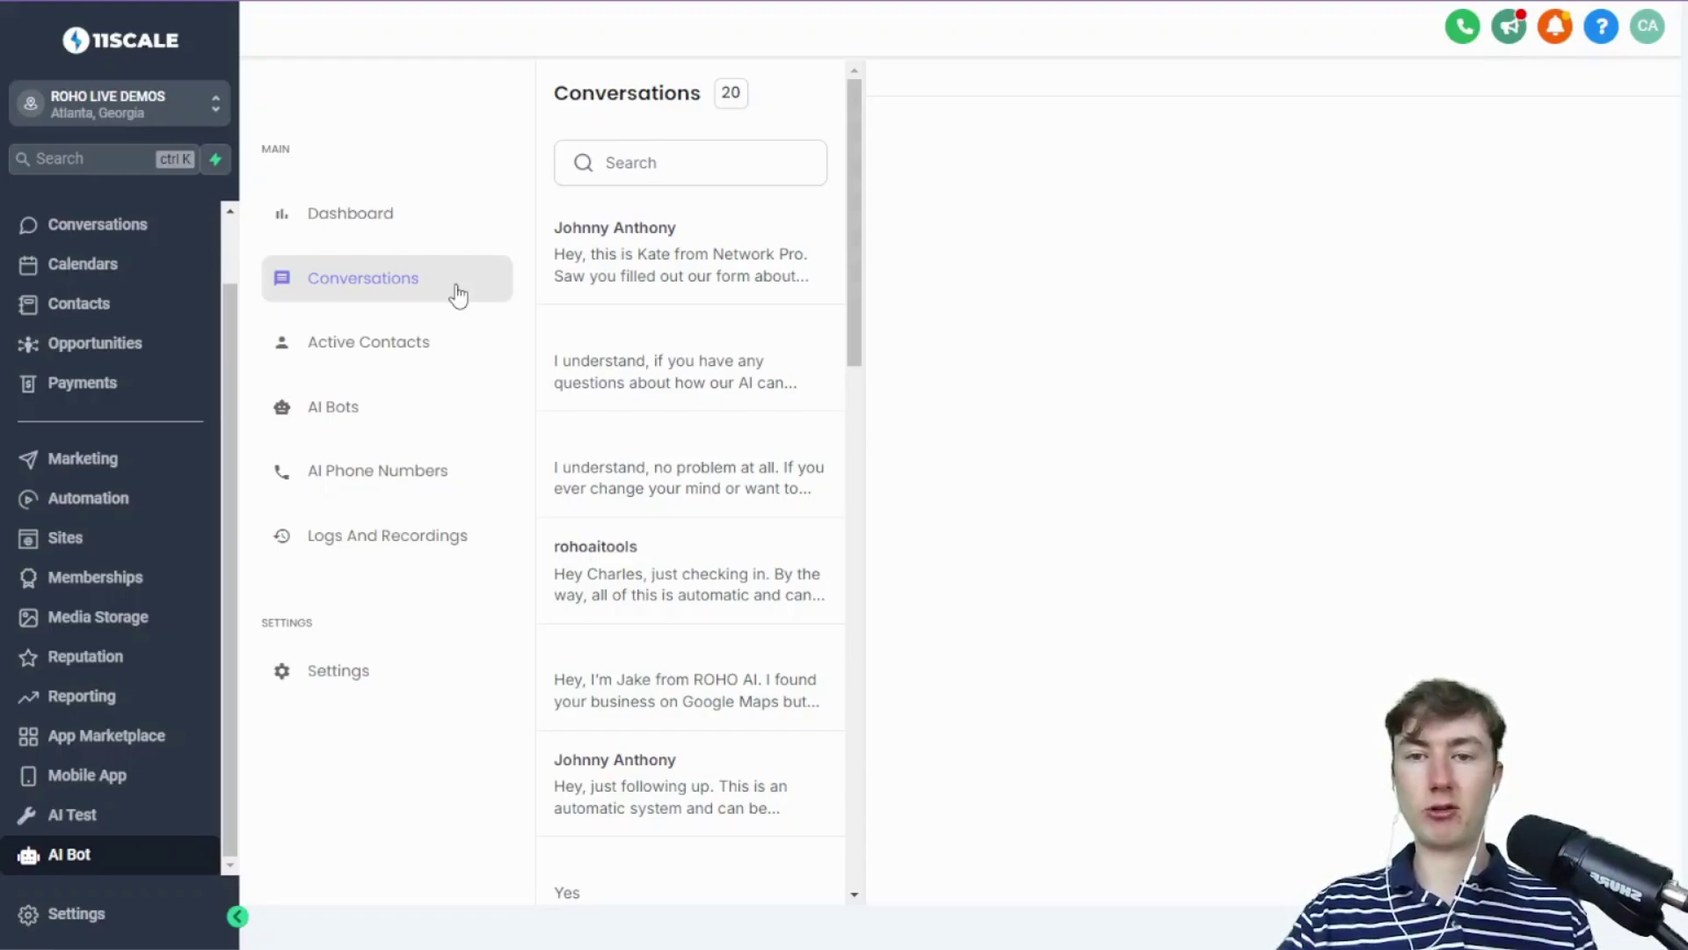
pyautogui.click(692, 254)
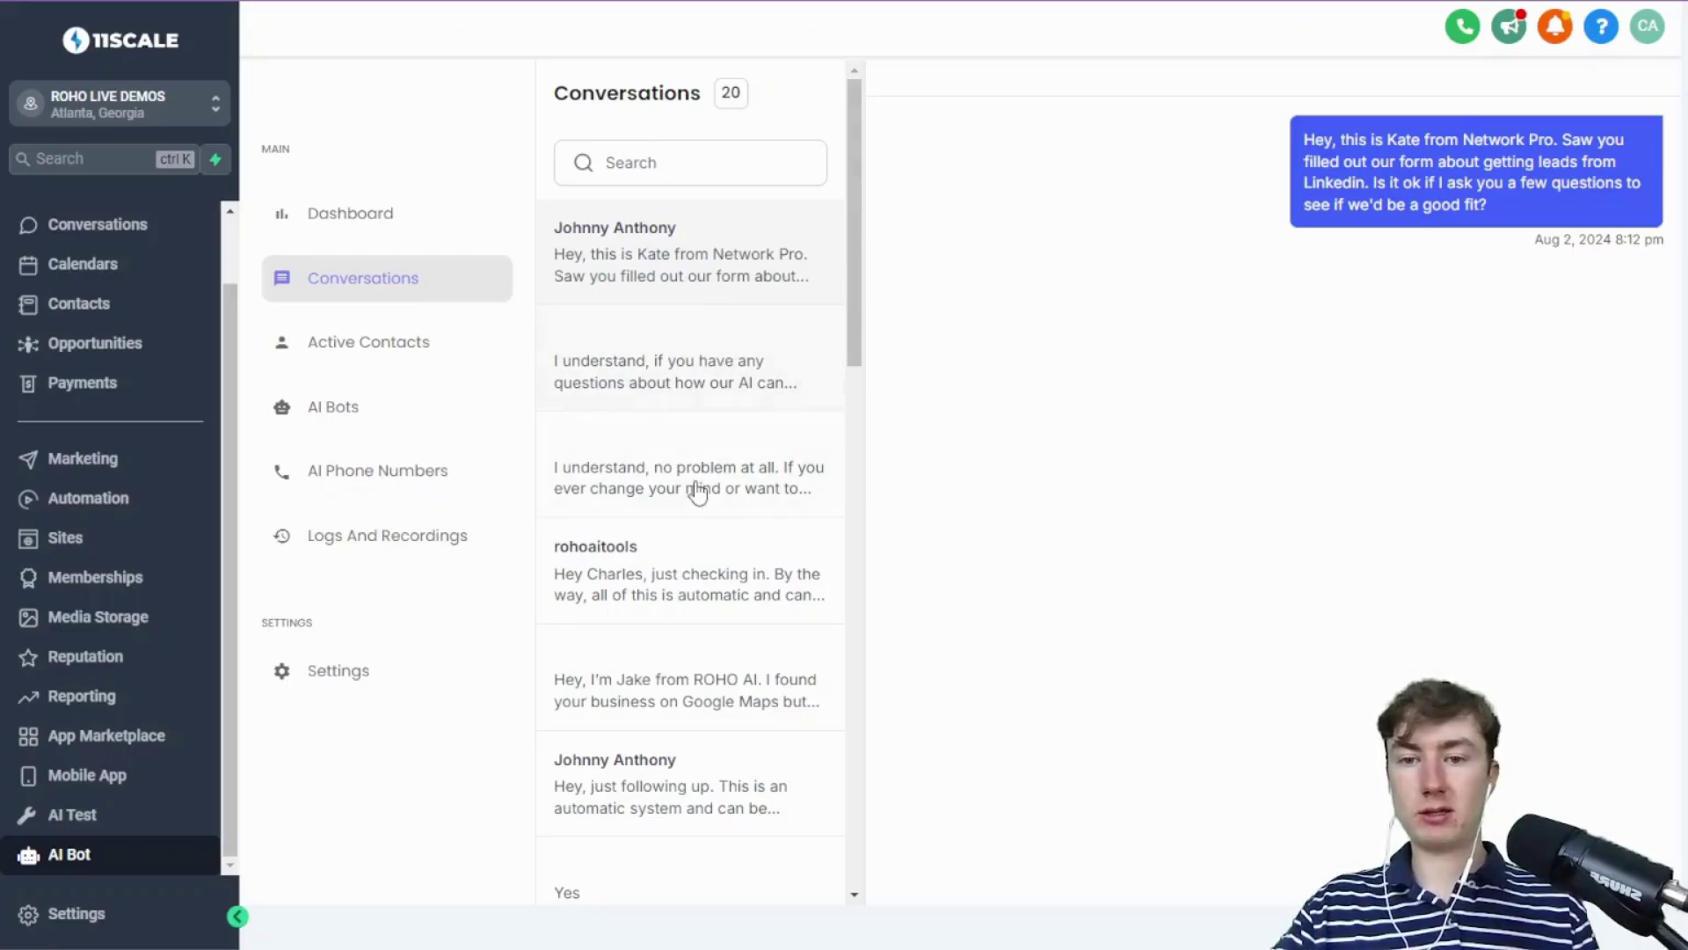
pyautogui.click(649, 568)
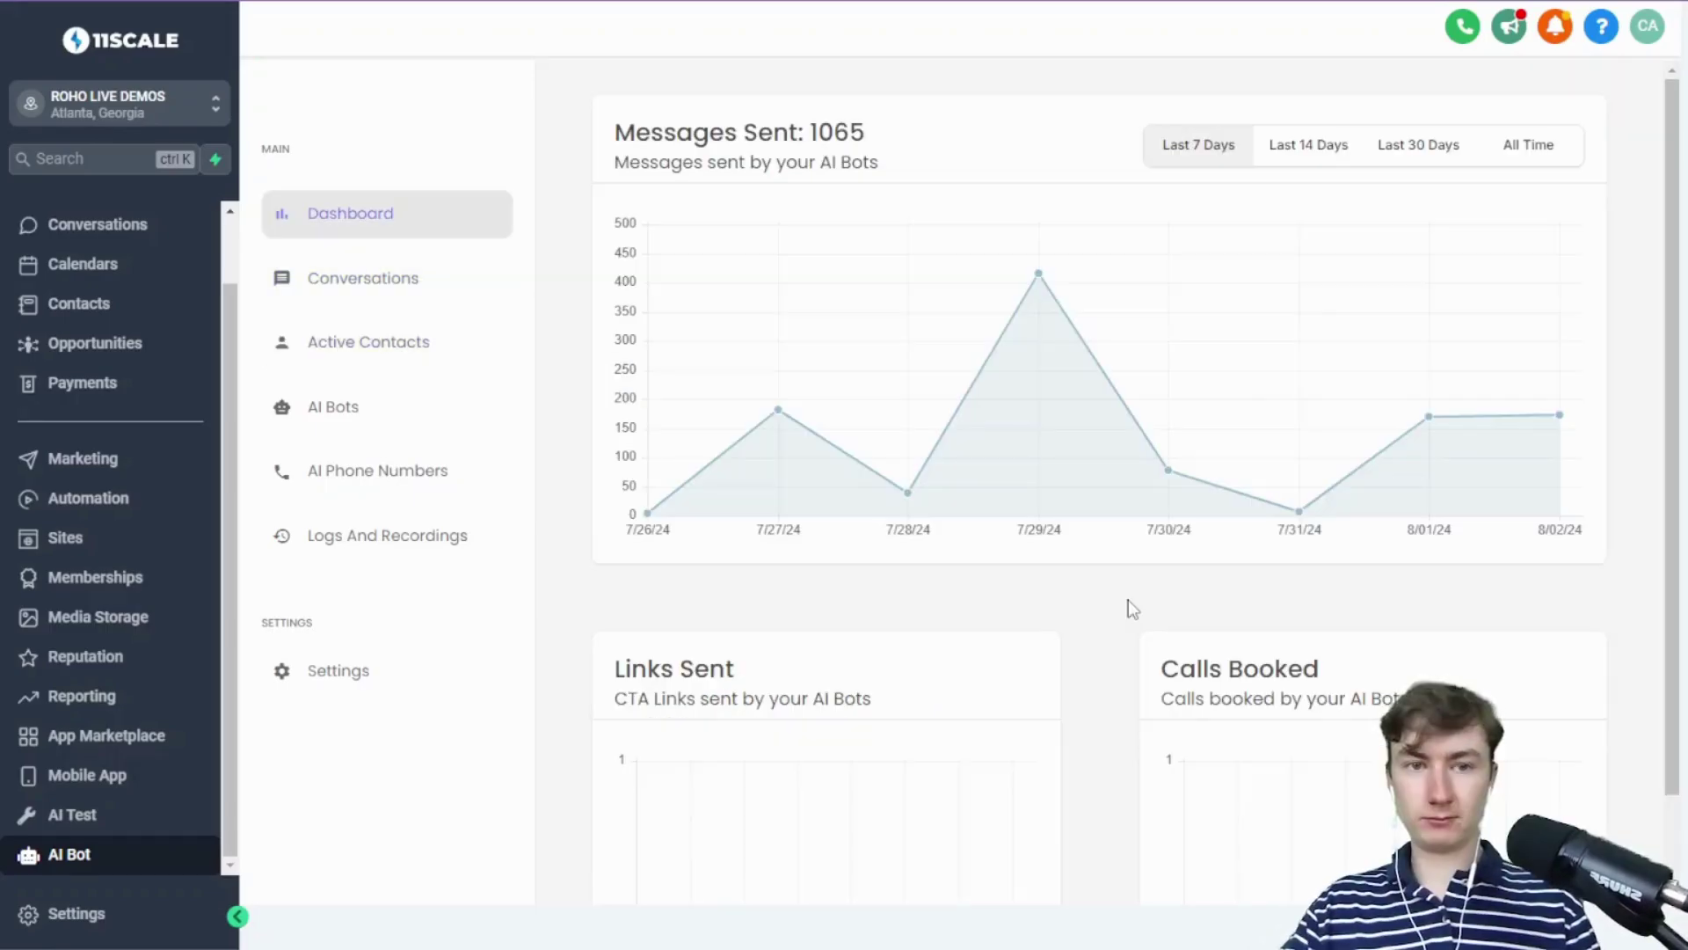
# Go to Active Contacts, demonstrate selecting and deselecting all contacts, and point out the deactivation options
pyautogui.click(403, 362)
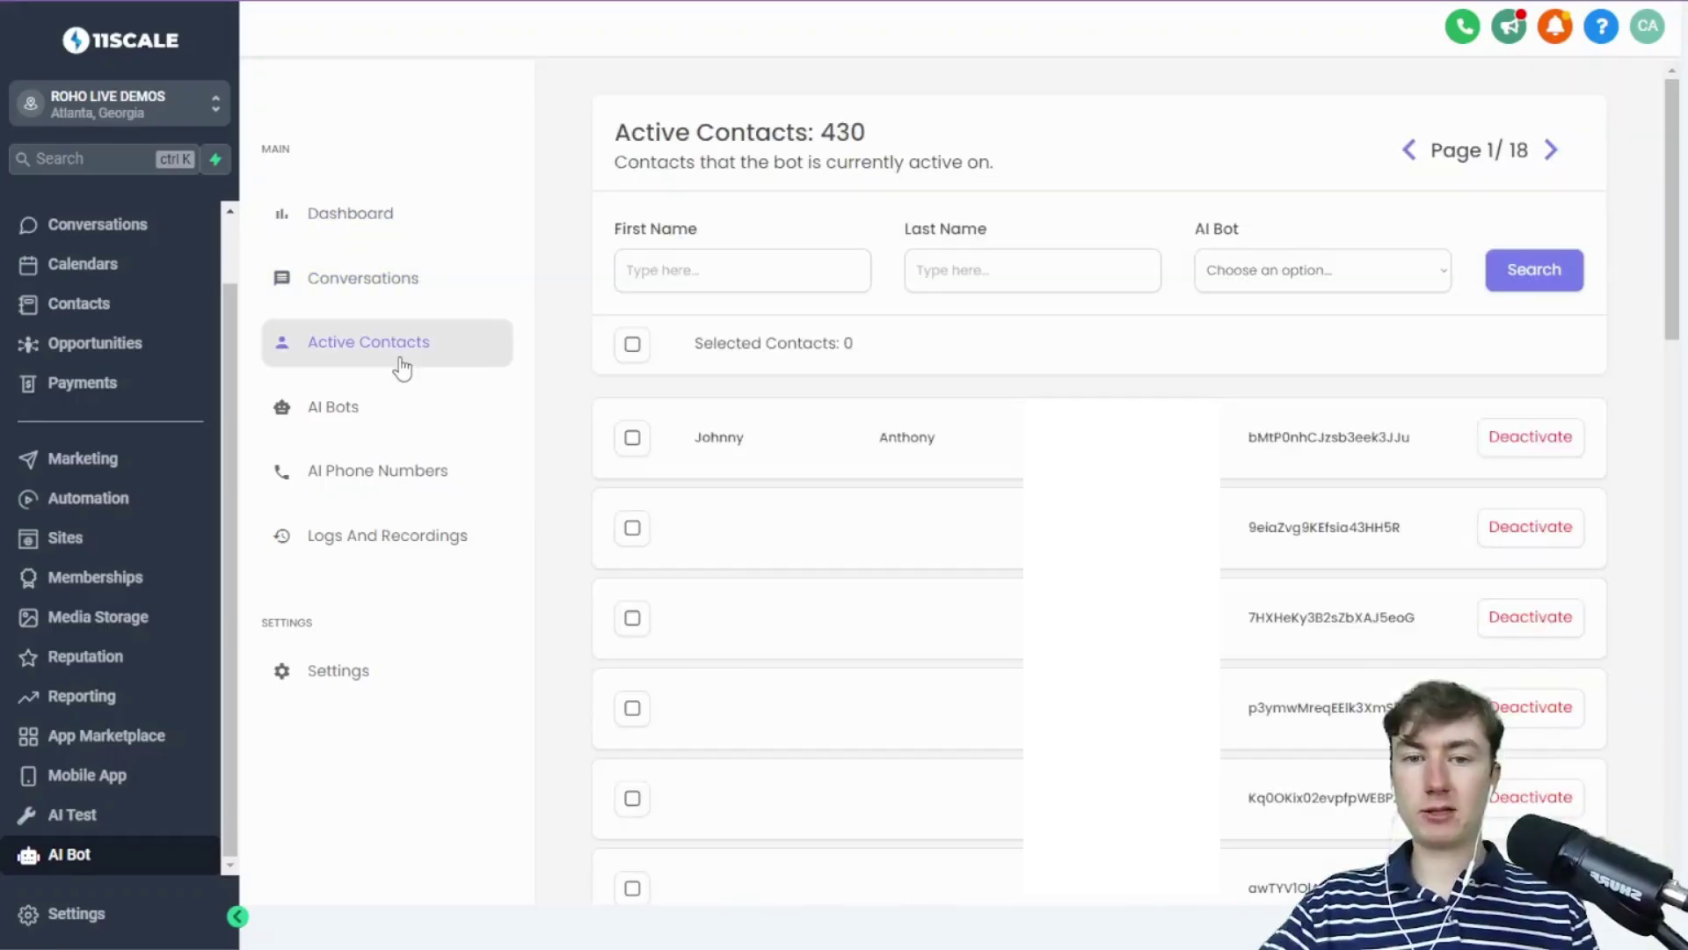
pyautogui.click(631, 345)
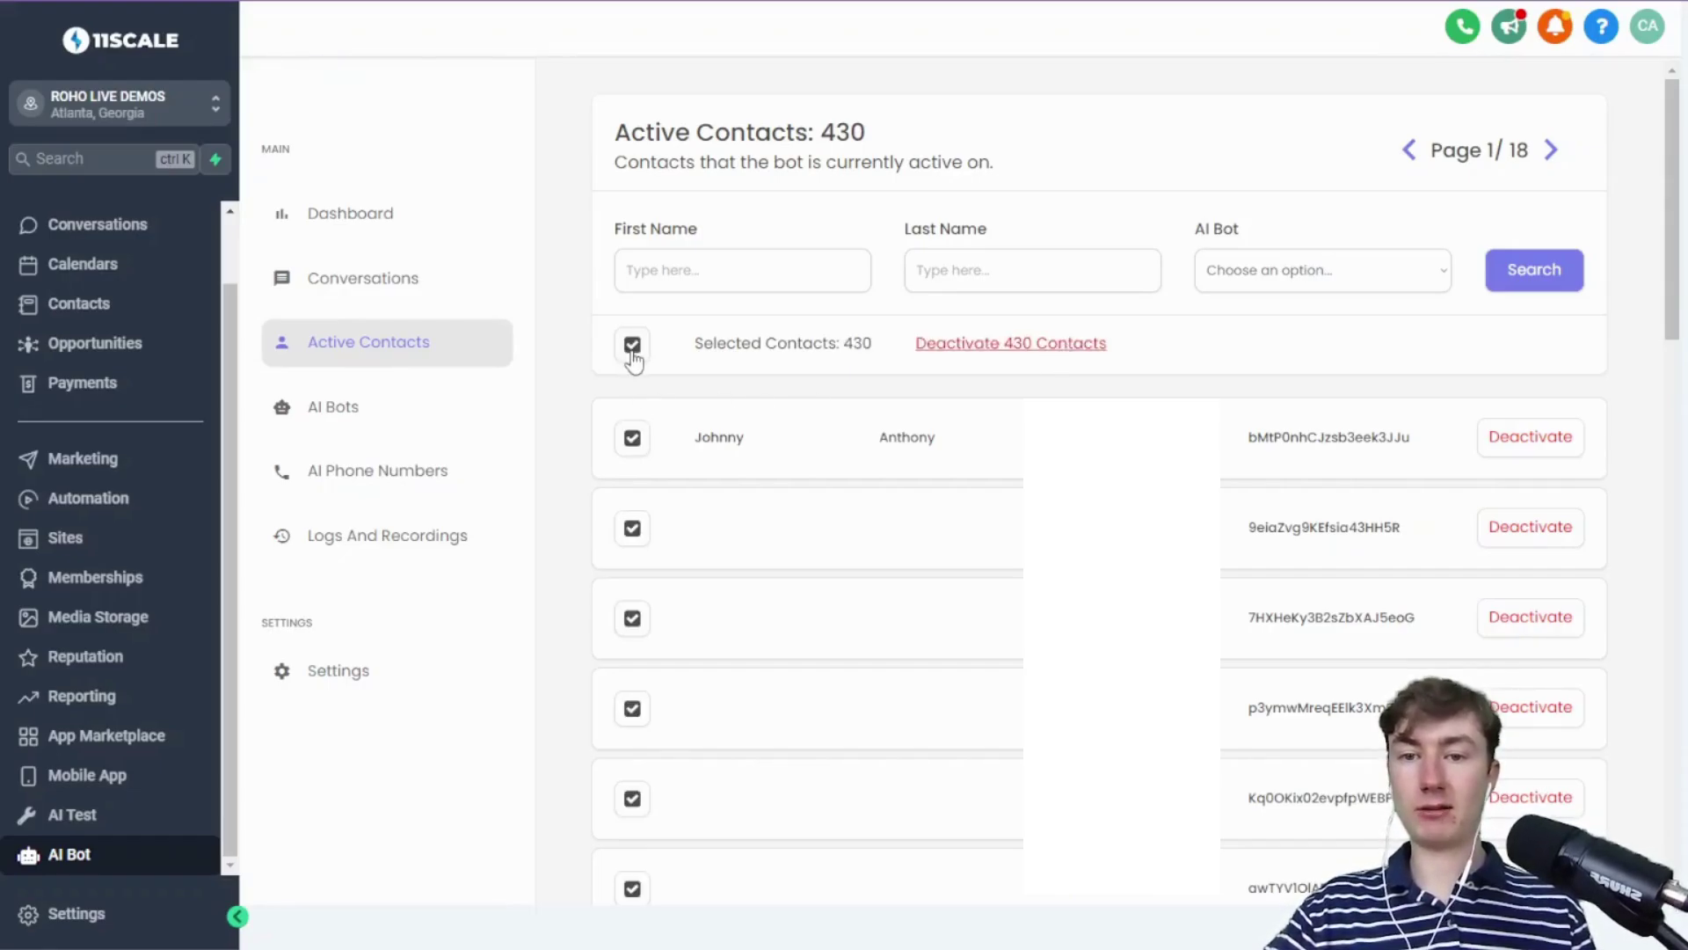
pyautogui.click(631, 346)
pyautogui.click(1528, 444)
pyautogui.click(1023, 384)
pyautogui.moveTo(930, 347); pyautogui.dragTo(831, 345)
pyautogui.click(912, 348)
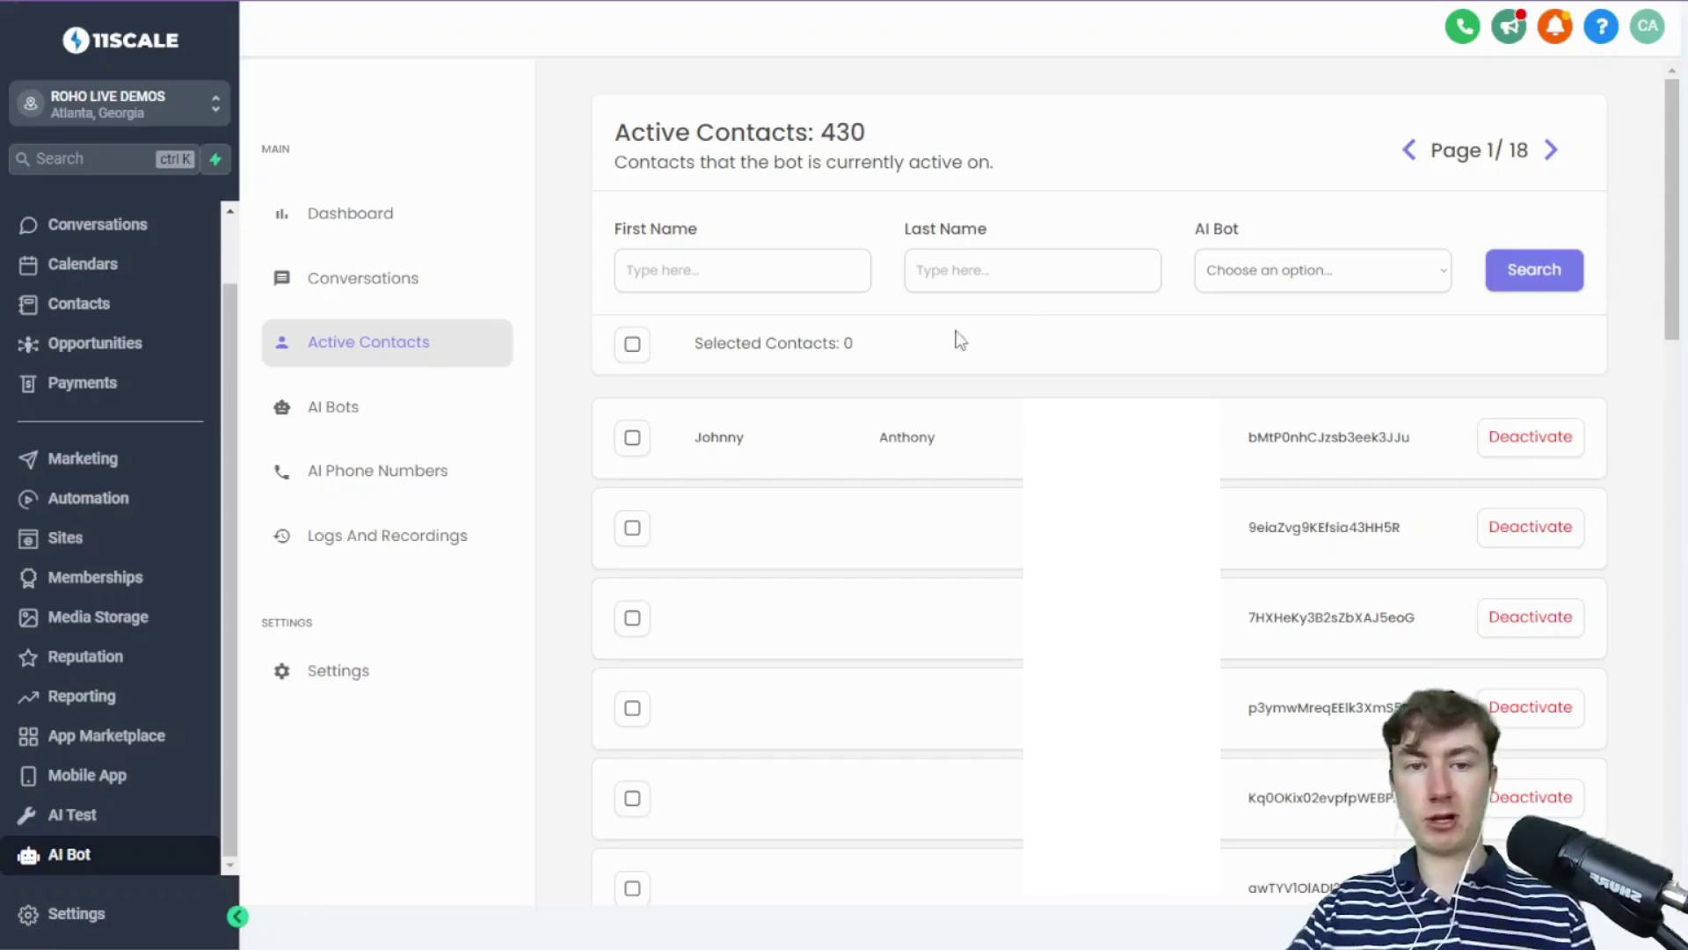
# Pass through the AI Bots list and review the Inbound Phone Numbers page and its description
pyautogui.click(442, 413)
pyautogui.click(426, 477)
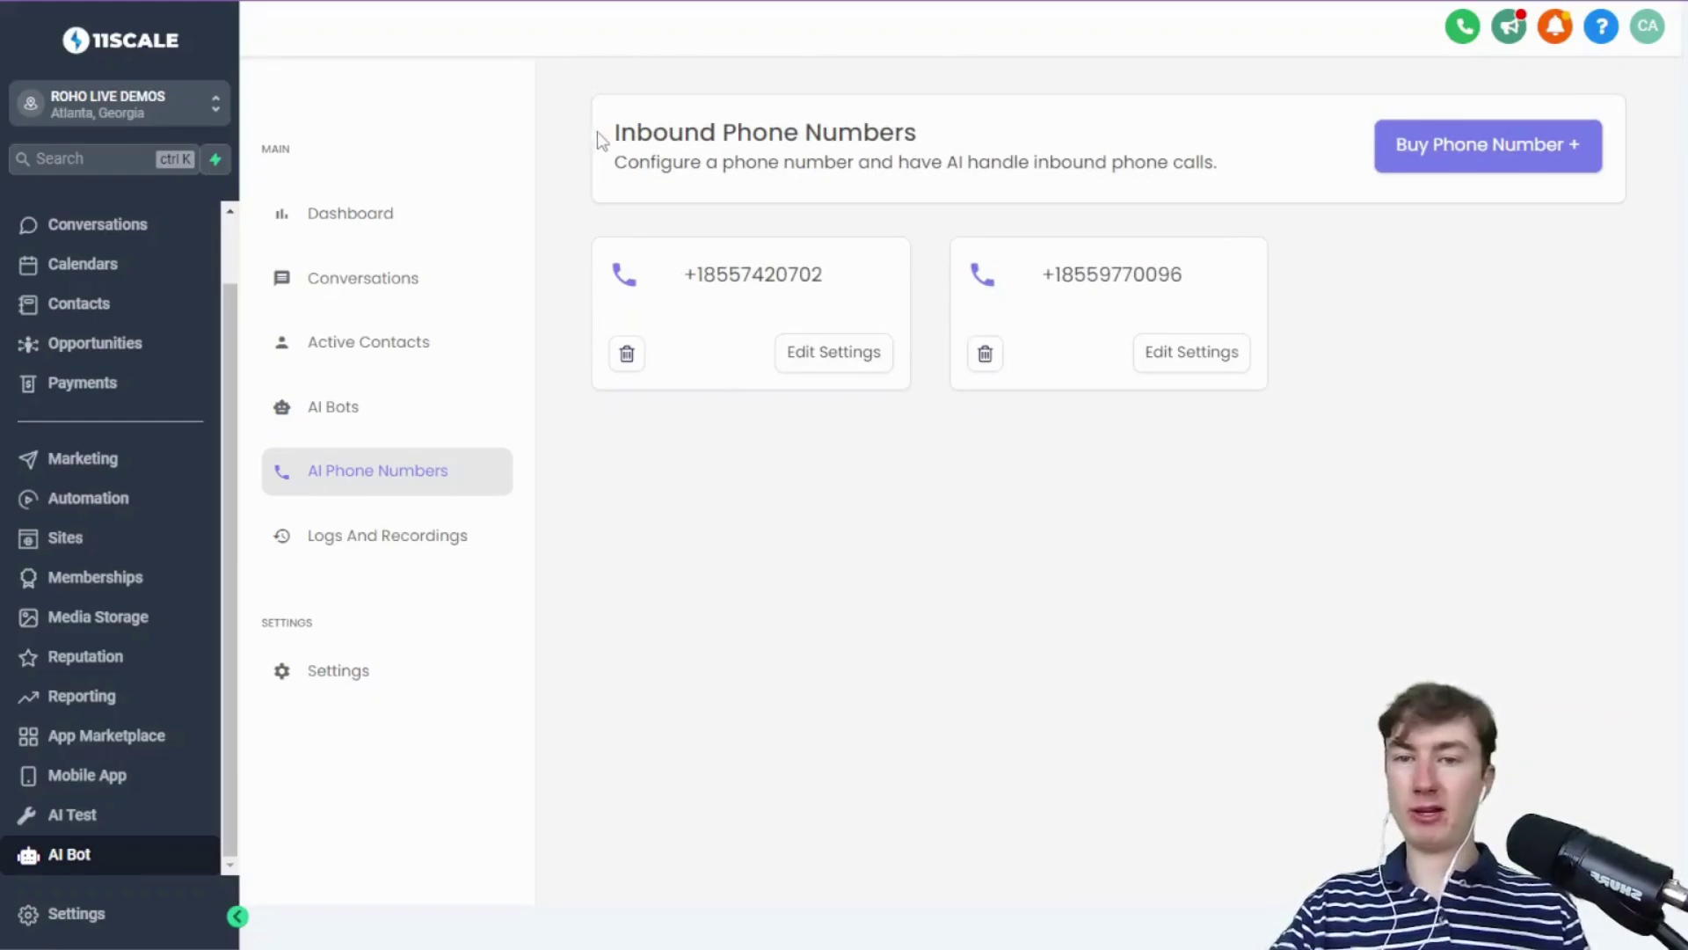
pyautogui.moveTo(614, 133); pyautogui.dragTo(871, 141)
pyautogui.click(1370, 197)
pyautogui.moveTo(1219, 169); pyautogui.dragTo(728, 167)
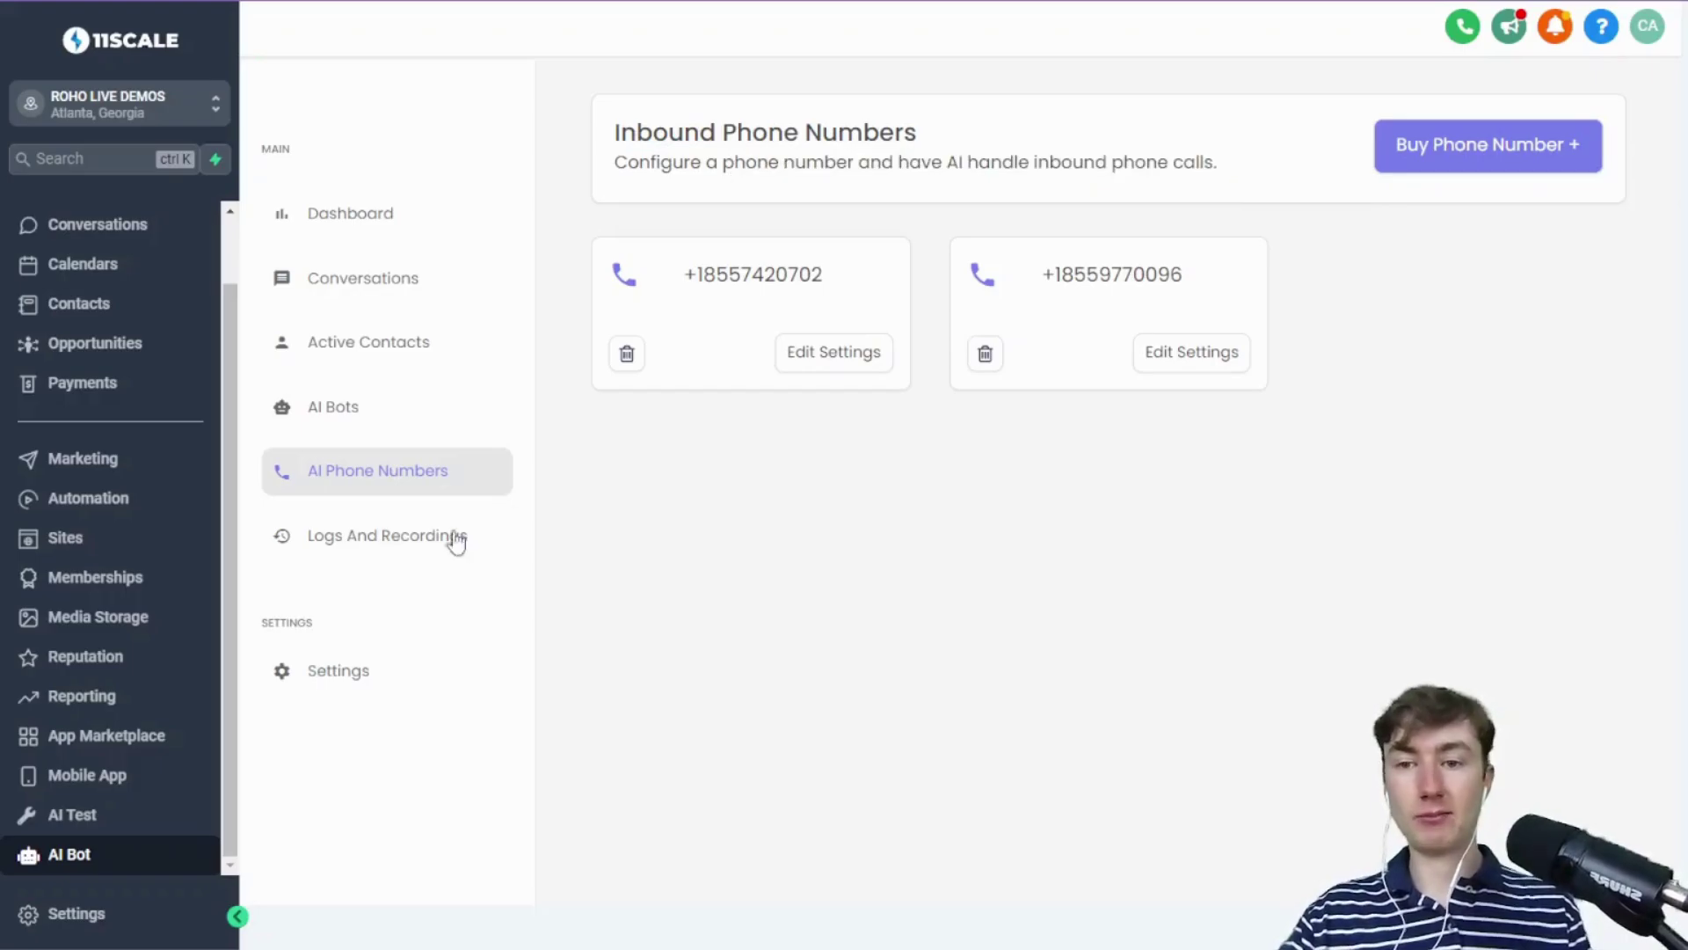
# Open Logs And Recordings and search for log entries with Error set to Yes
pyautogui.click(442, 545)
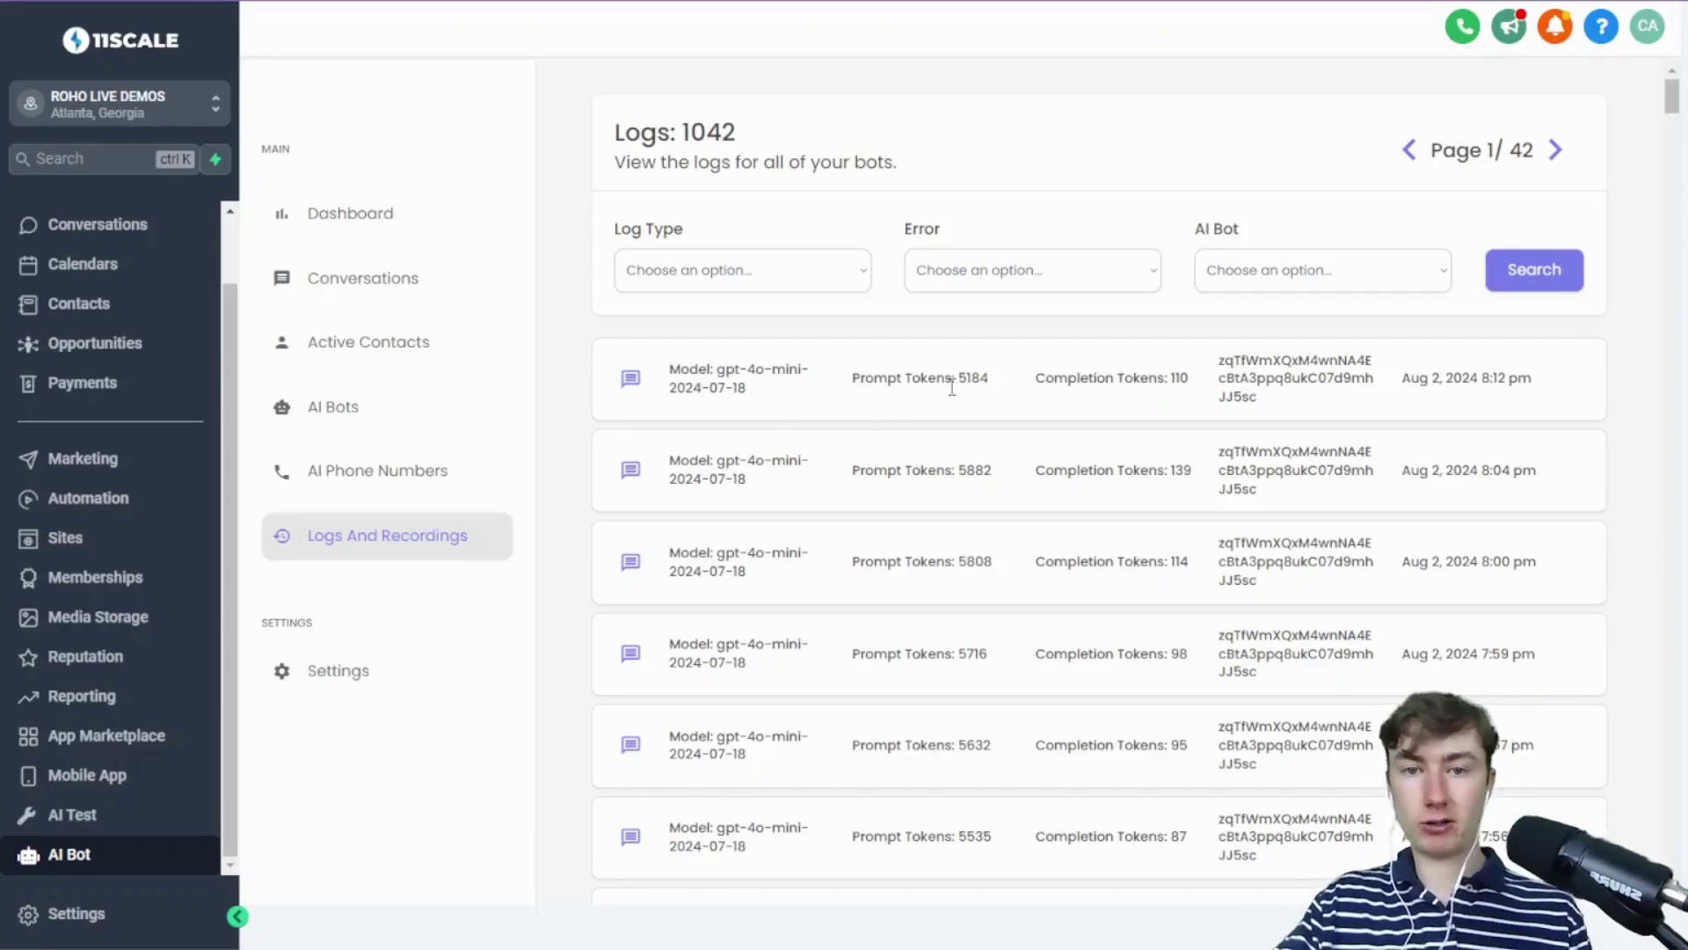
pyautogui.click(1083, 280)
pyautogui.click(988, 323)
pyautogui.click(1532, 269)
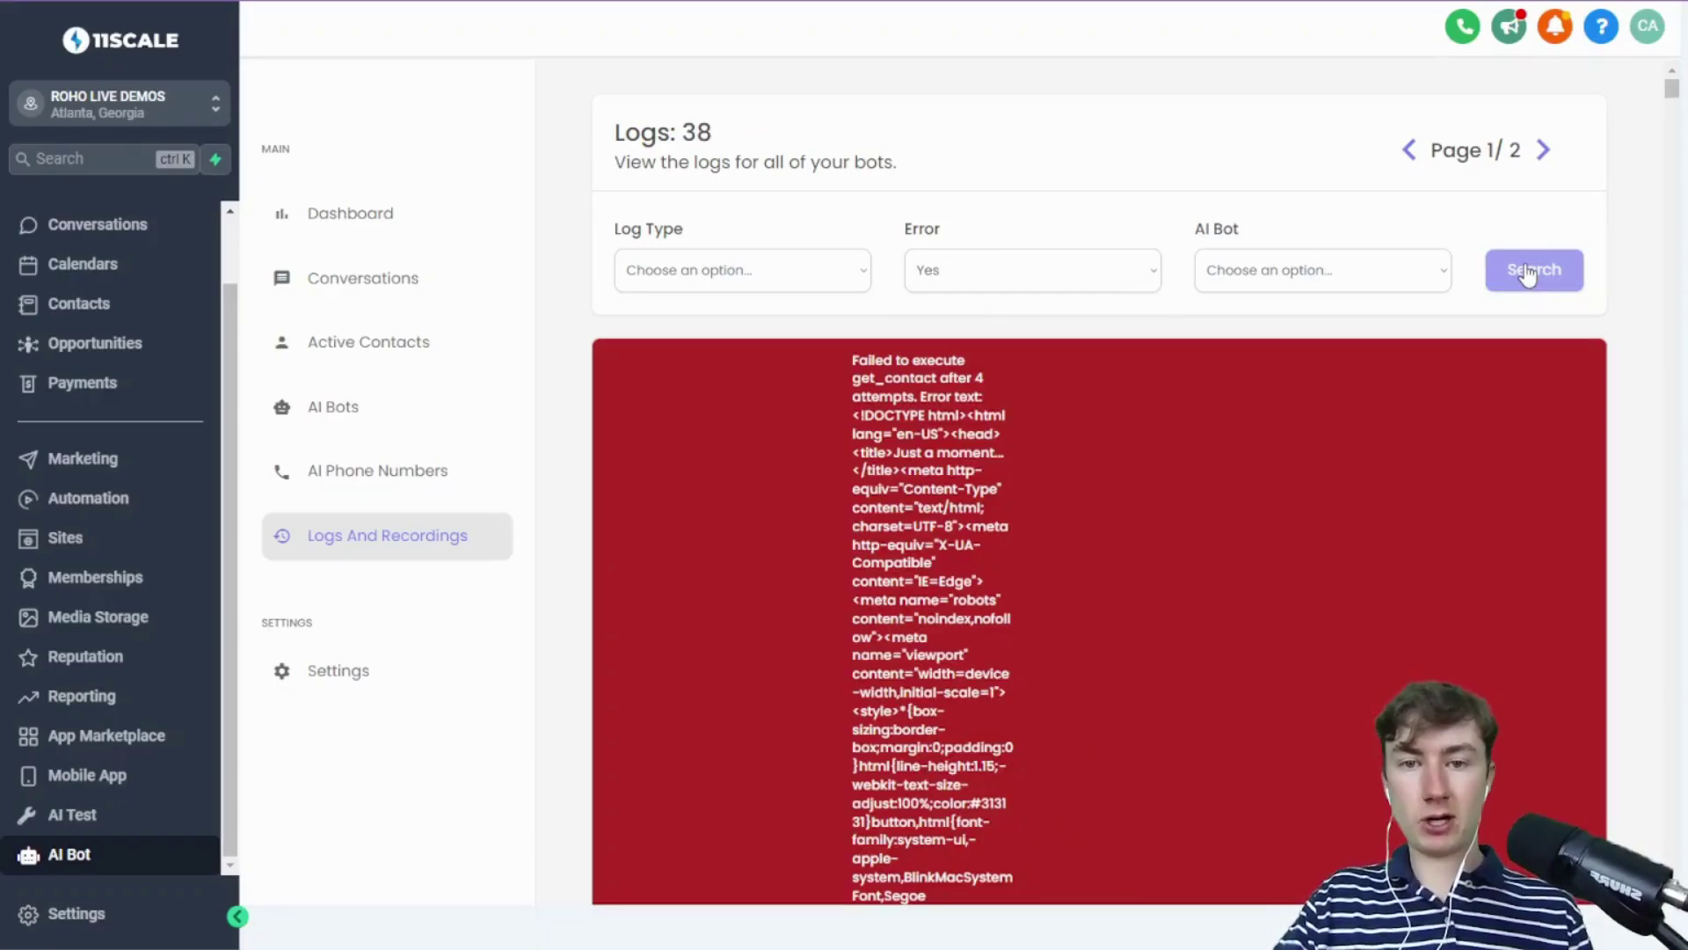
# Examine the filtered error logs, reading the failure text of individual entries for the cause of each error
pyautogui.scroll(-15, 1222, 500)
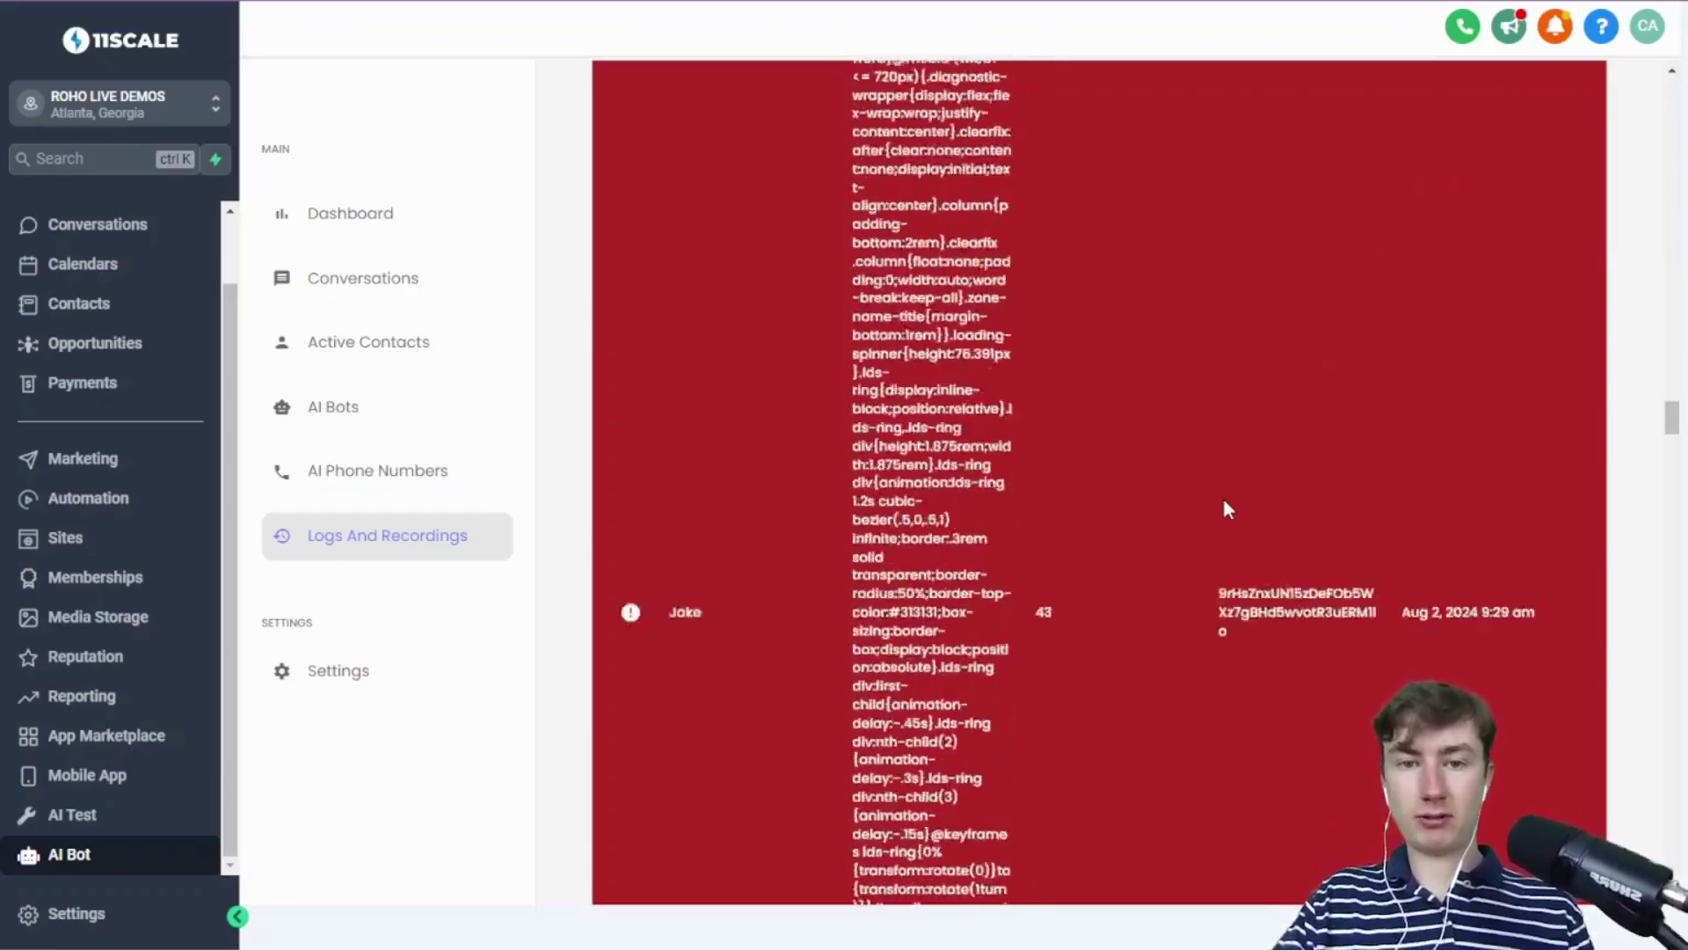
pyautogui.scroll(-20, 1224, 507)
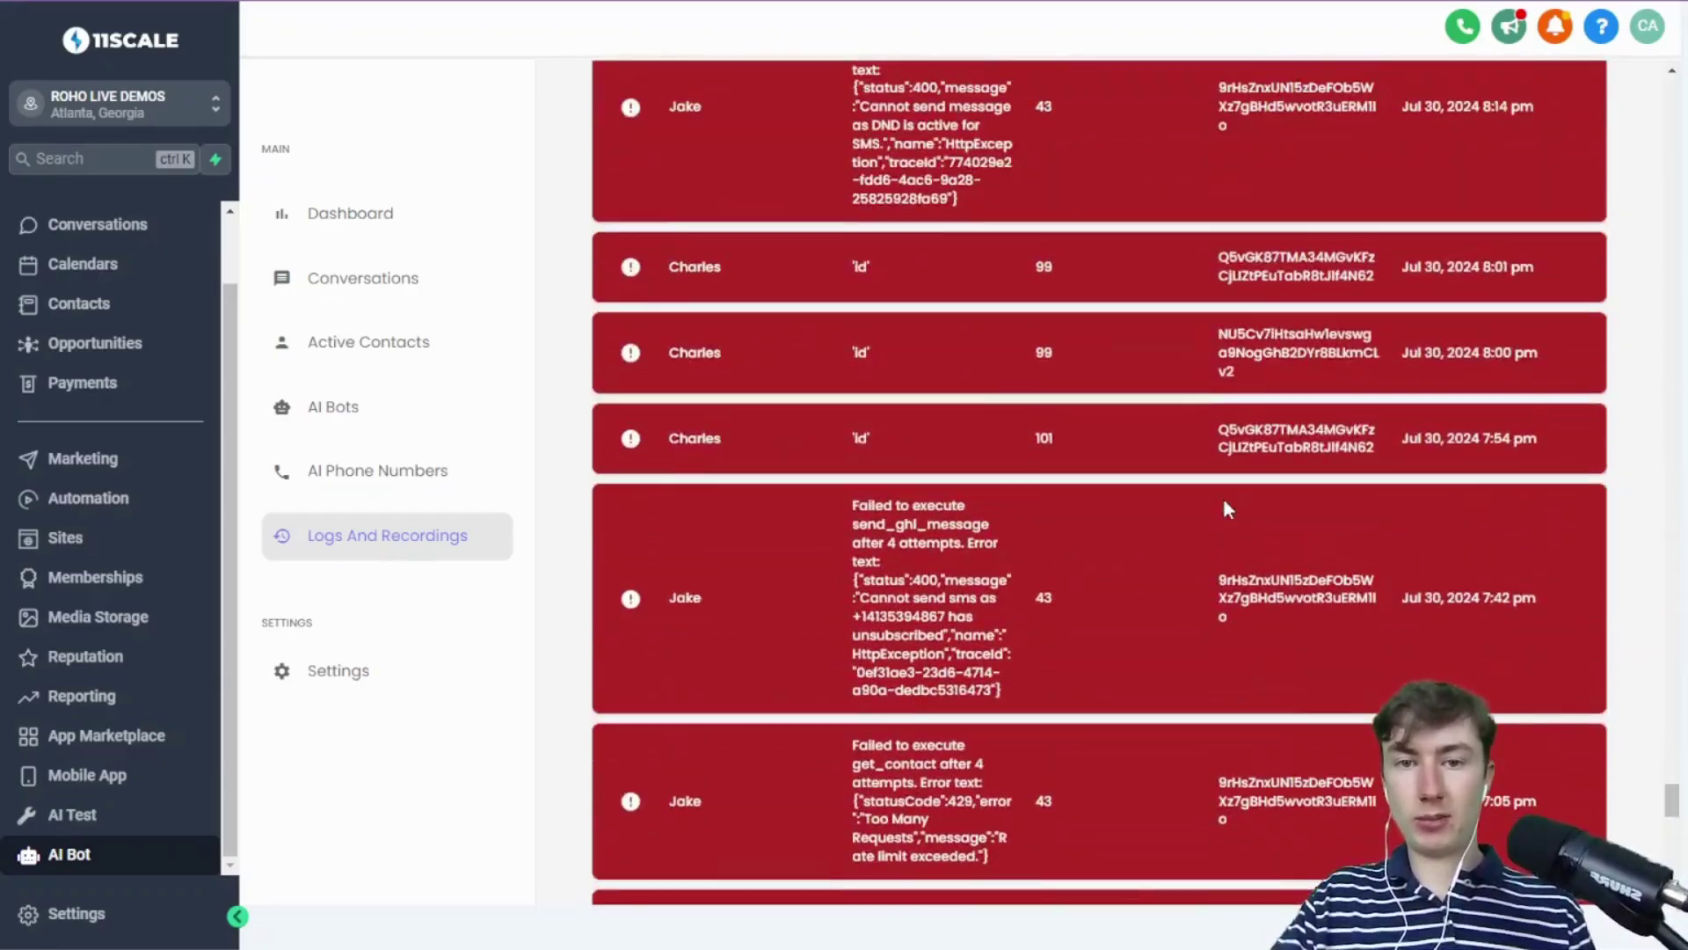
pyautogui.scroll(5, 1228, 509)
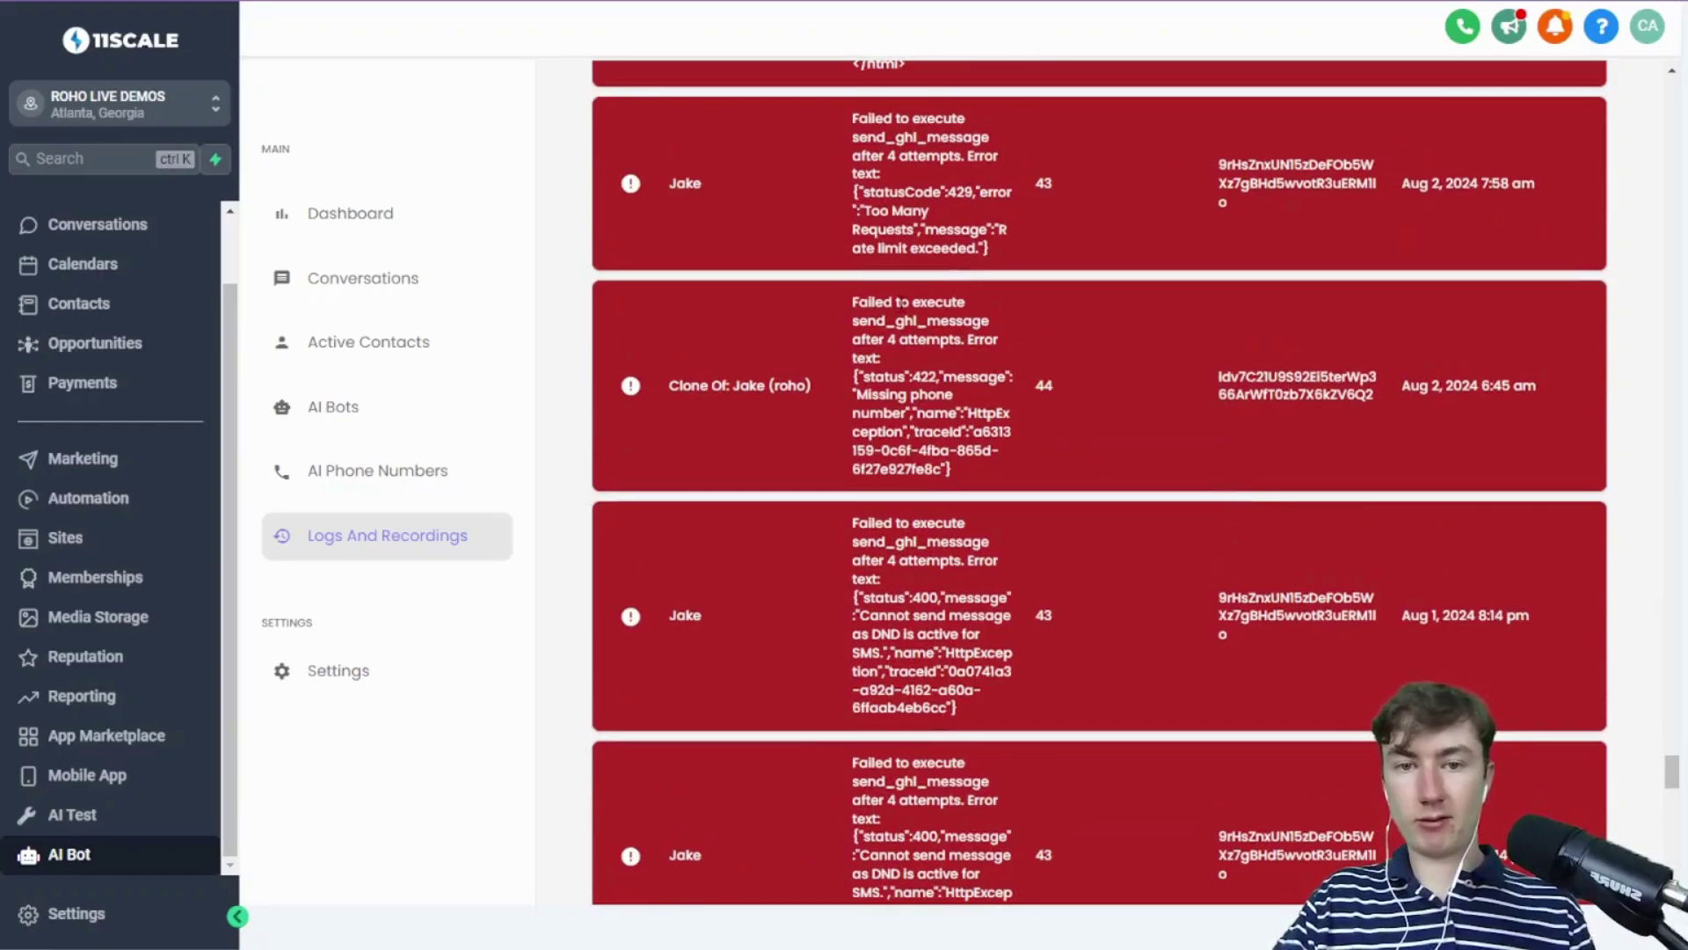
pyautogui.doubleClick(942, 339)
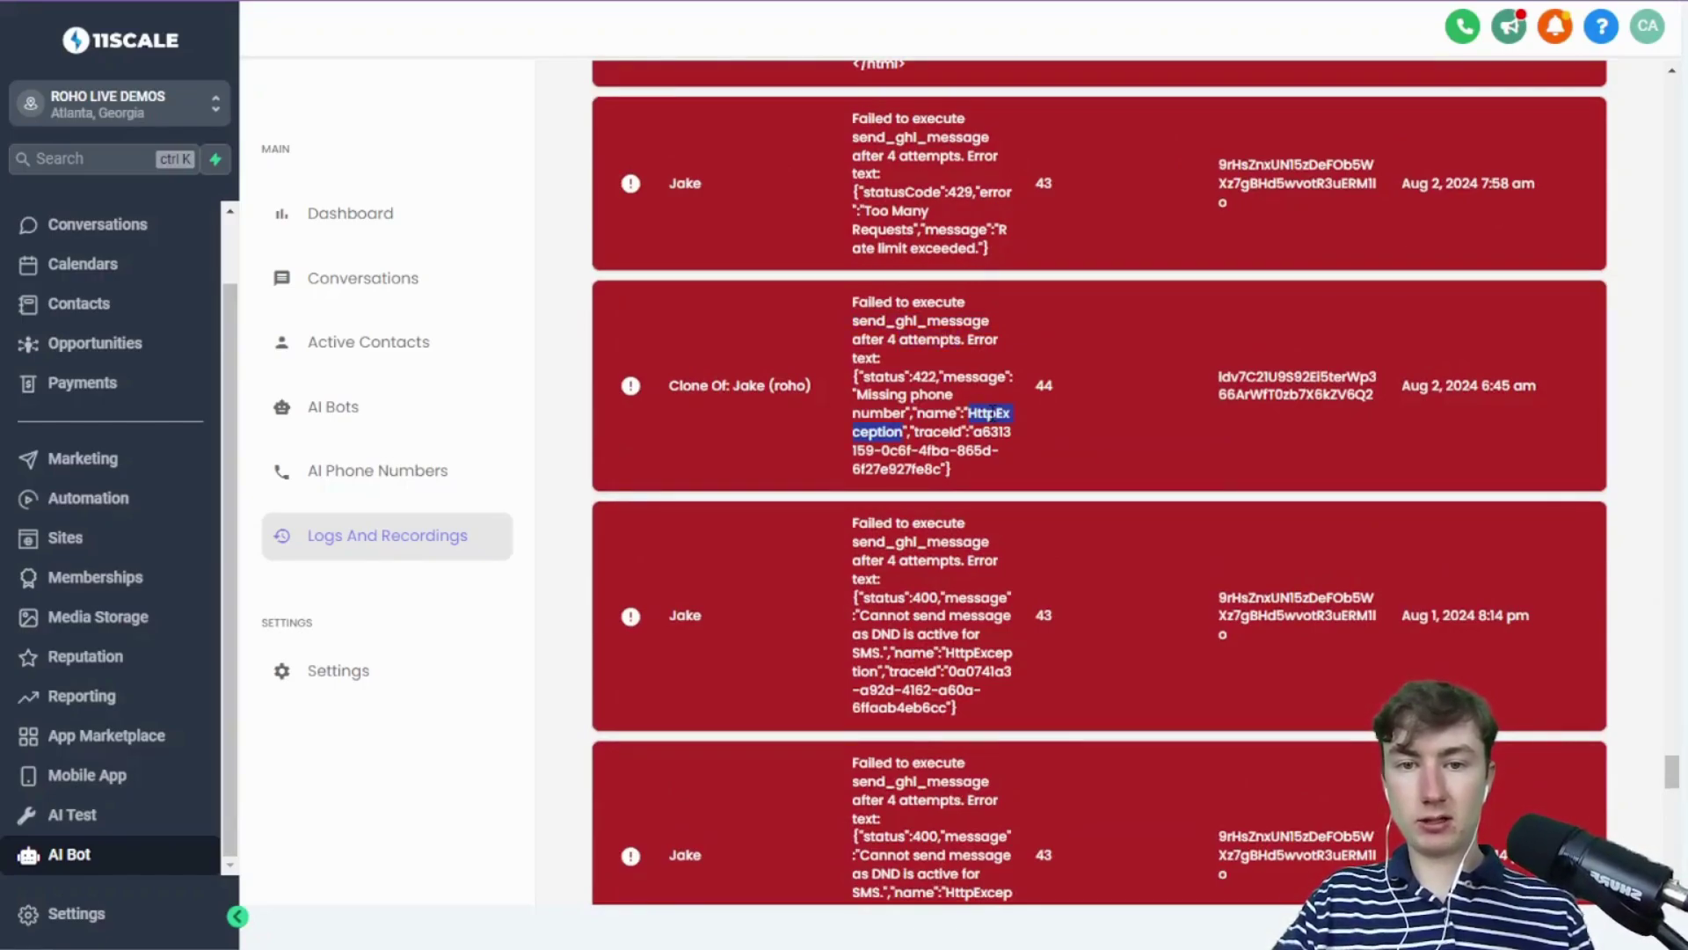
pyautogui.doubleClick(884, 412)
pyautogui.scroll(2, 932, 352)
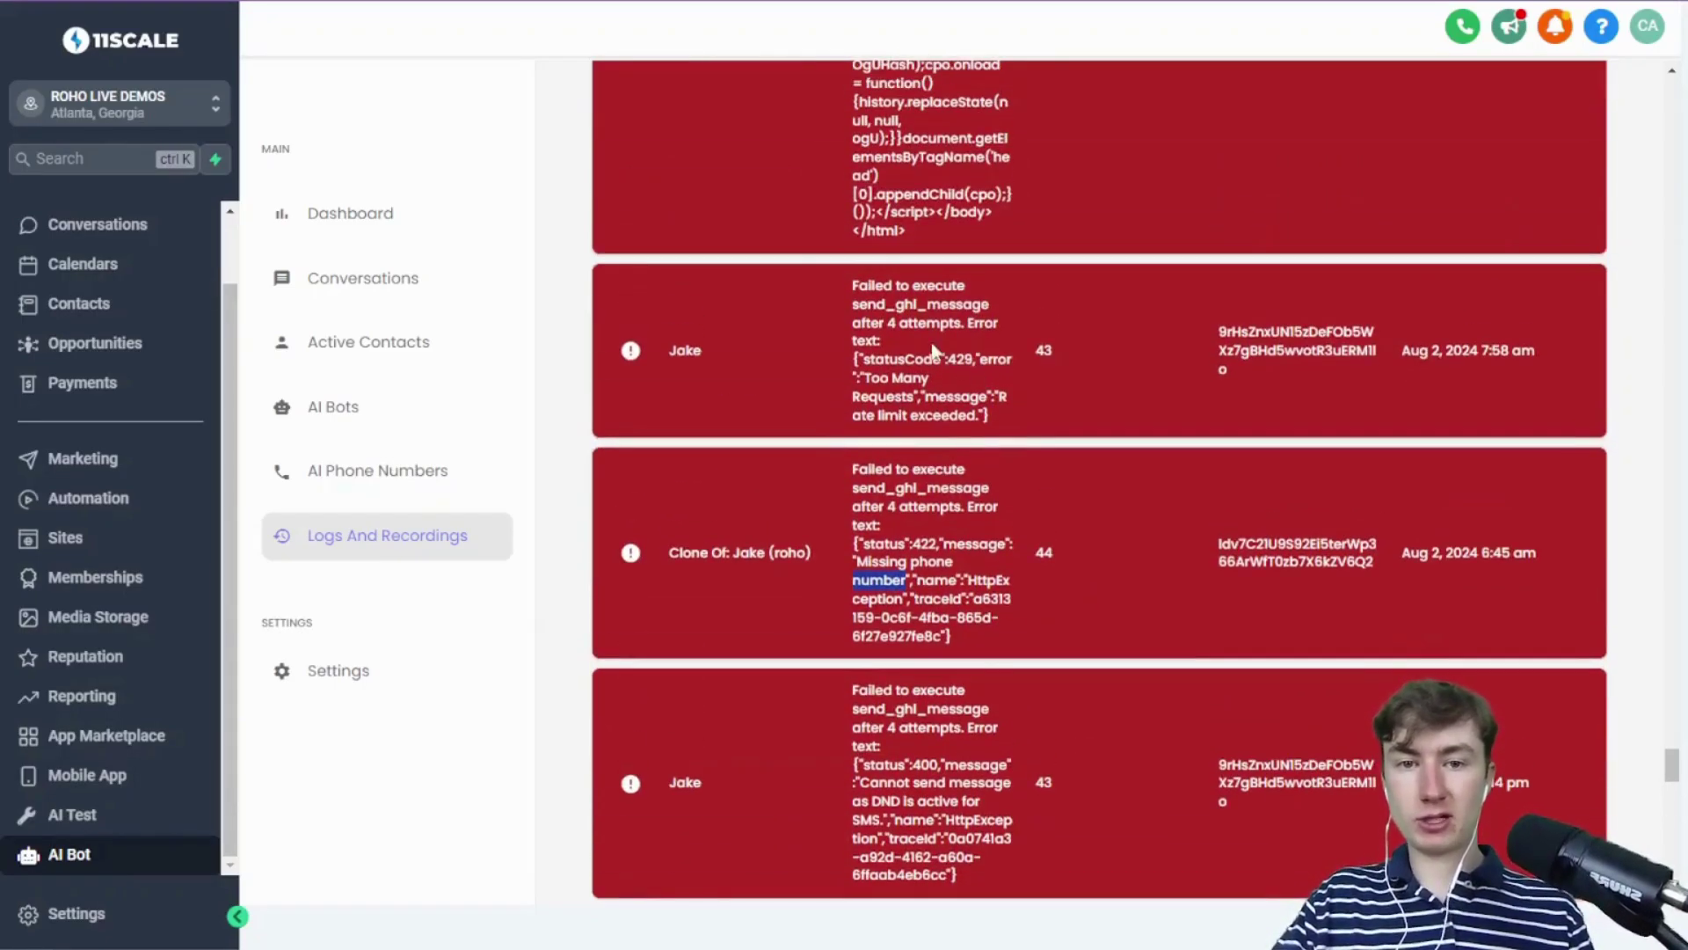
pyautogui.scroll(5, 931, 440)
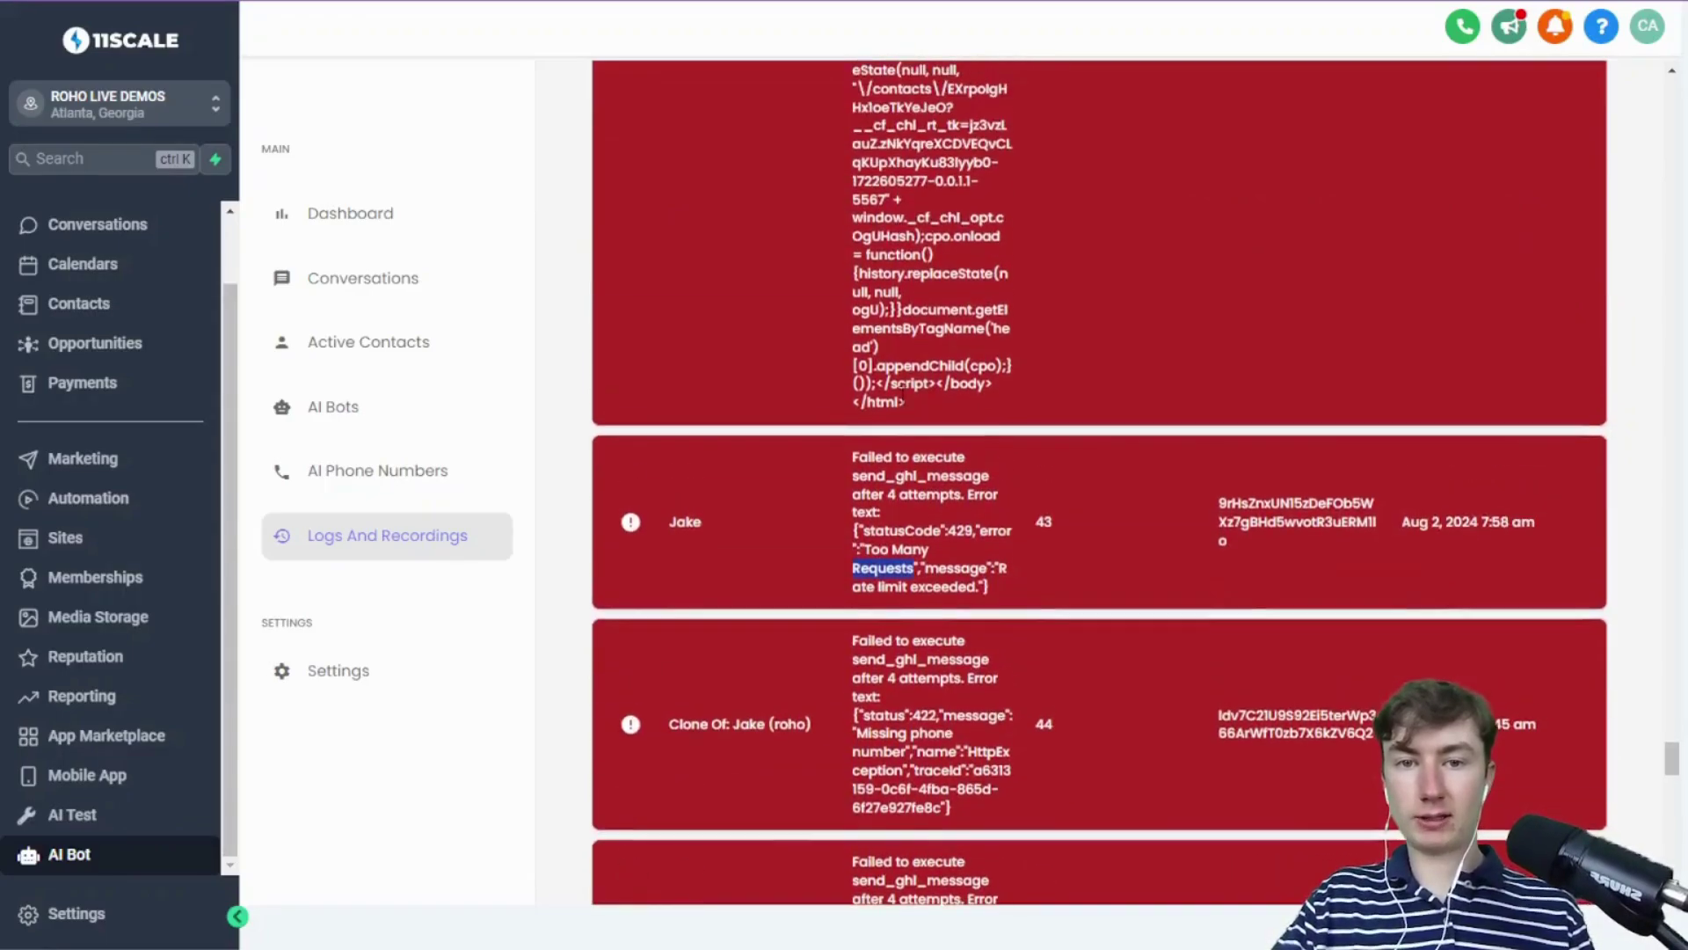
pyautogui.scroll(1, 932, 440)
pyautogui.doubleClick(894, 390)
pyautogui.scroll(-4, 902, 503)
pyautogui.scroll(7, 902, 503)
pyautogui.click(902, 503)
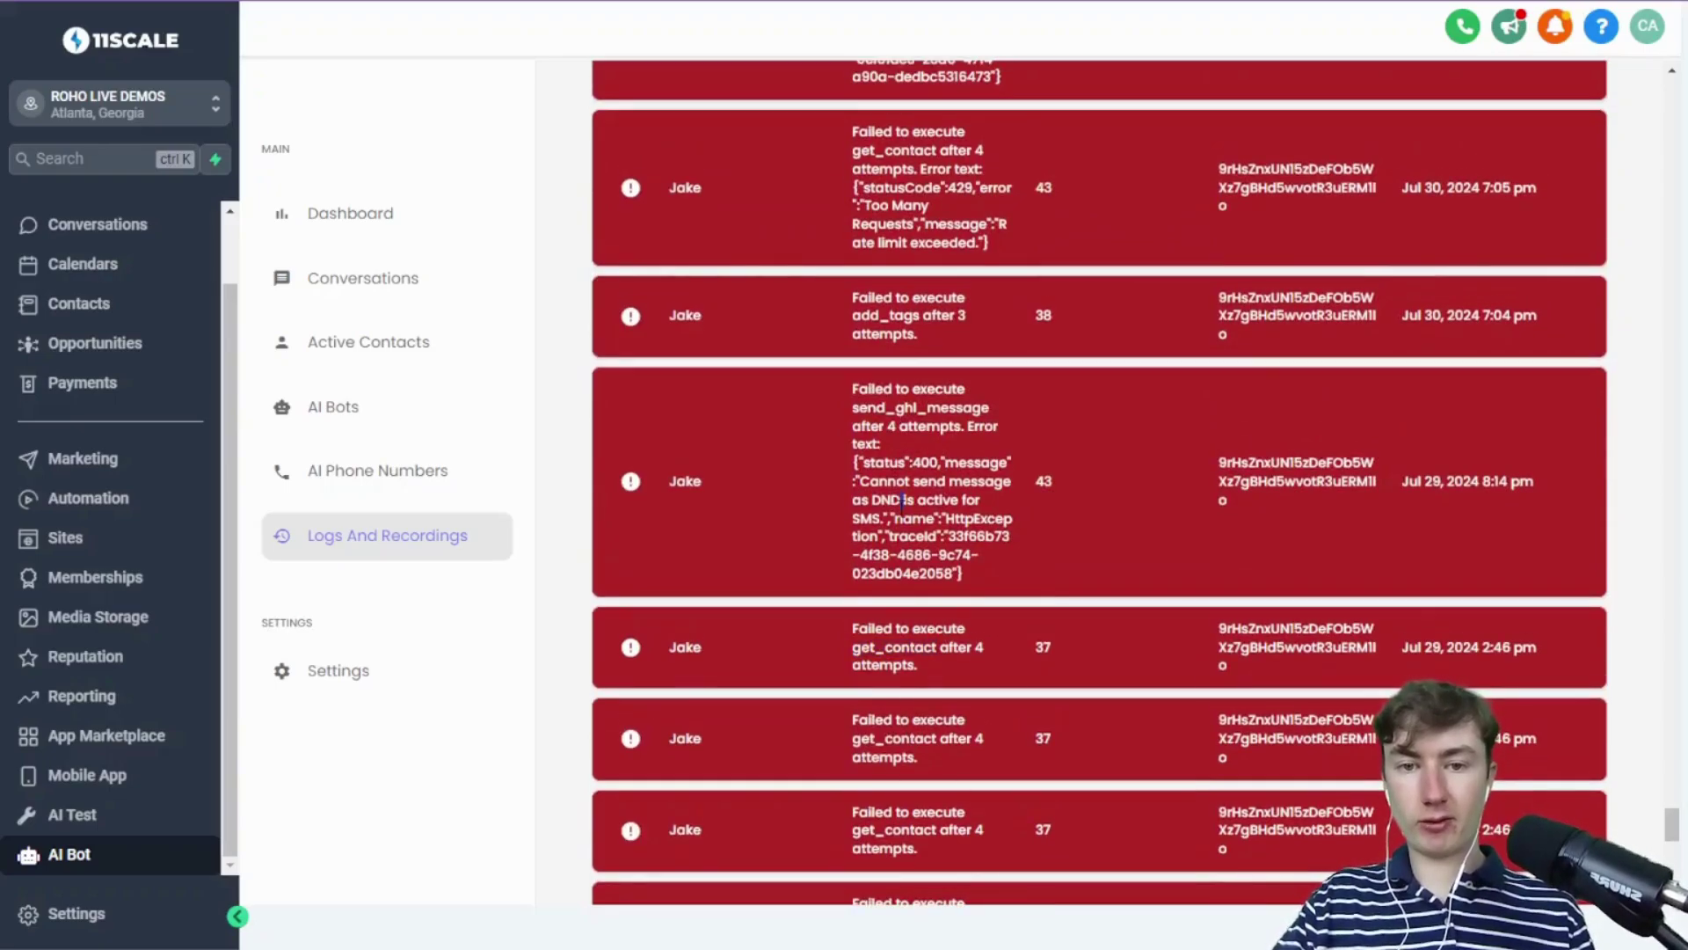
pyautogui.doubleClick(887, 499)
pyautogui.scroll(-5, 1099, 484)
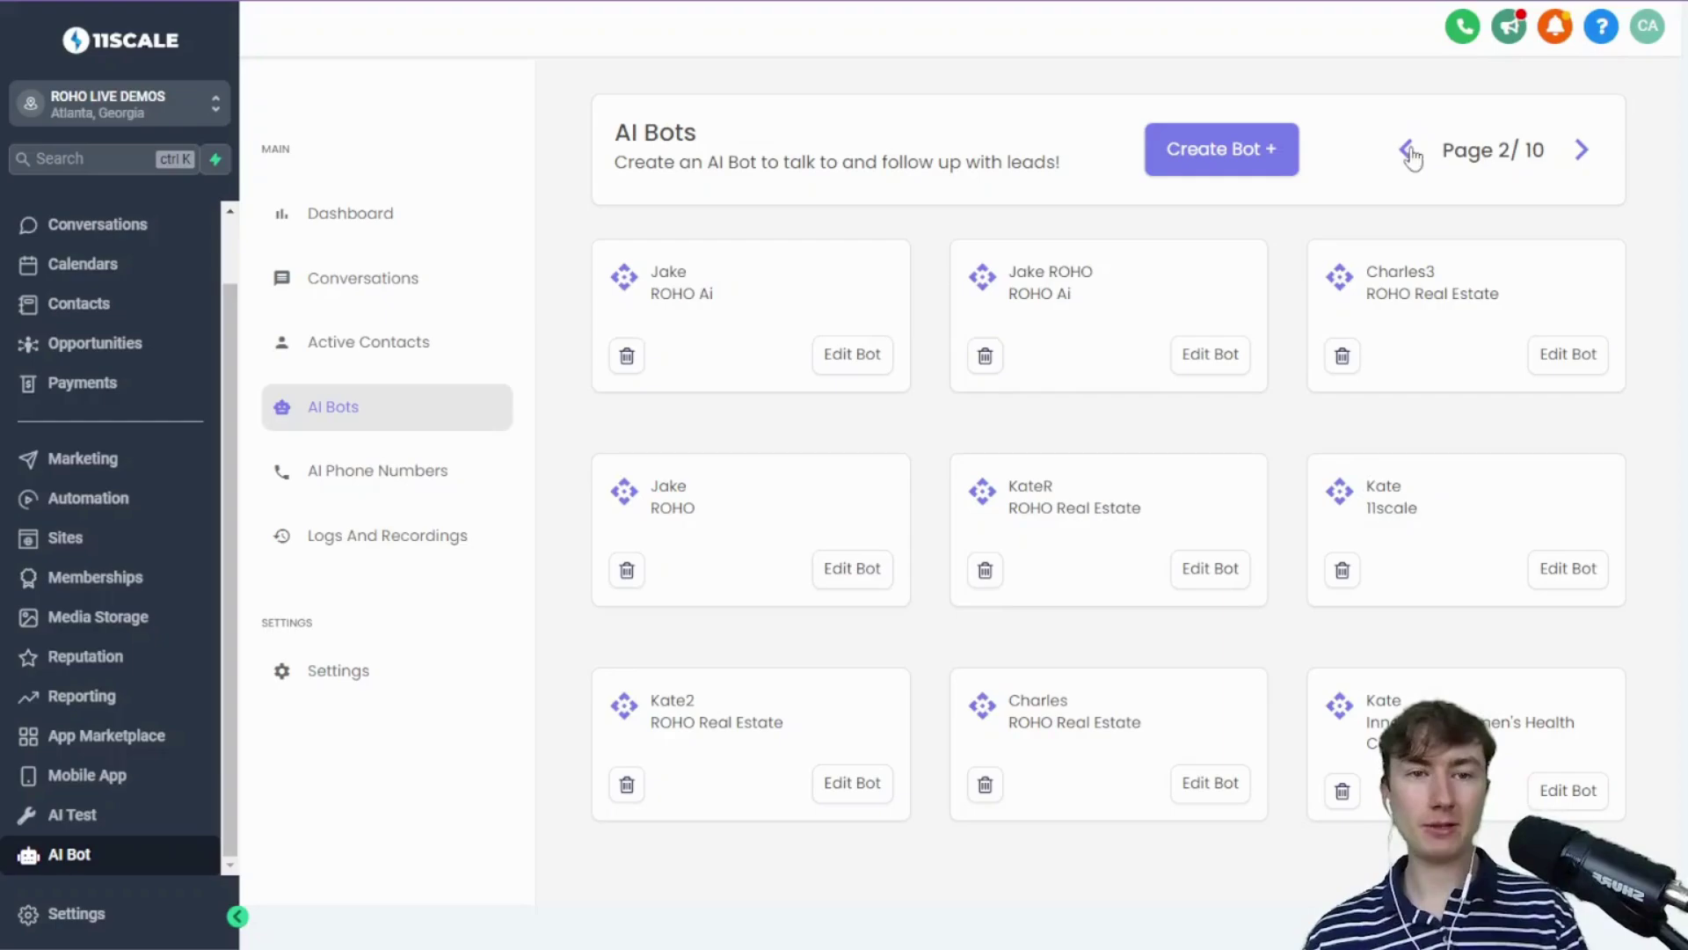
# Browse the first two pages of AI Bots and open the Jake ROHO bot for editing
pyautogui.click(1405, 151)
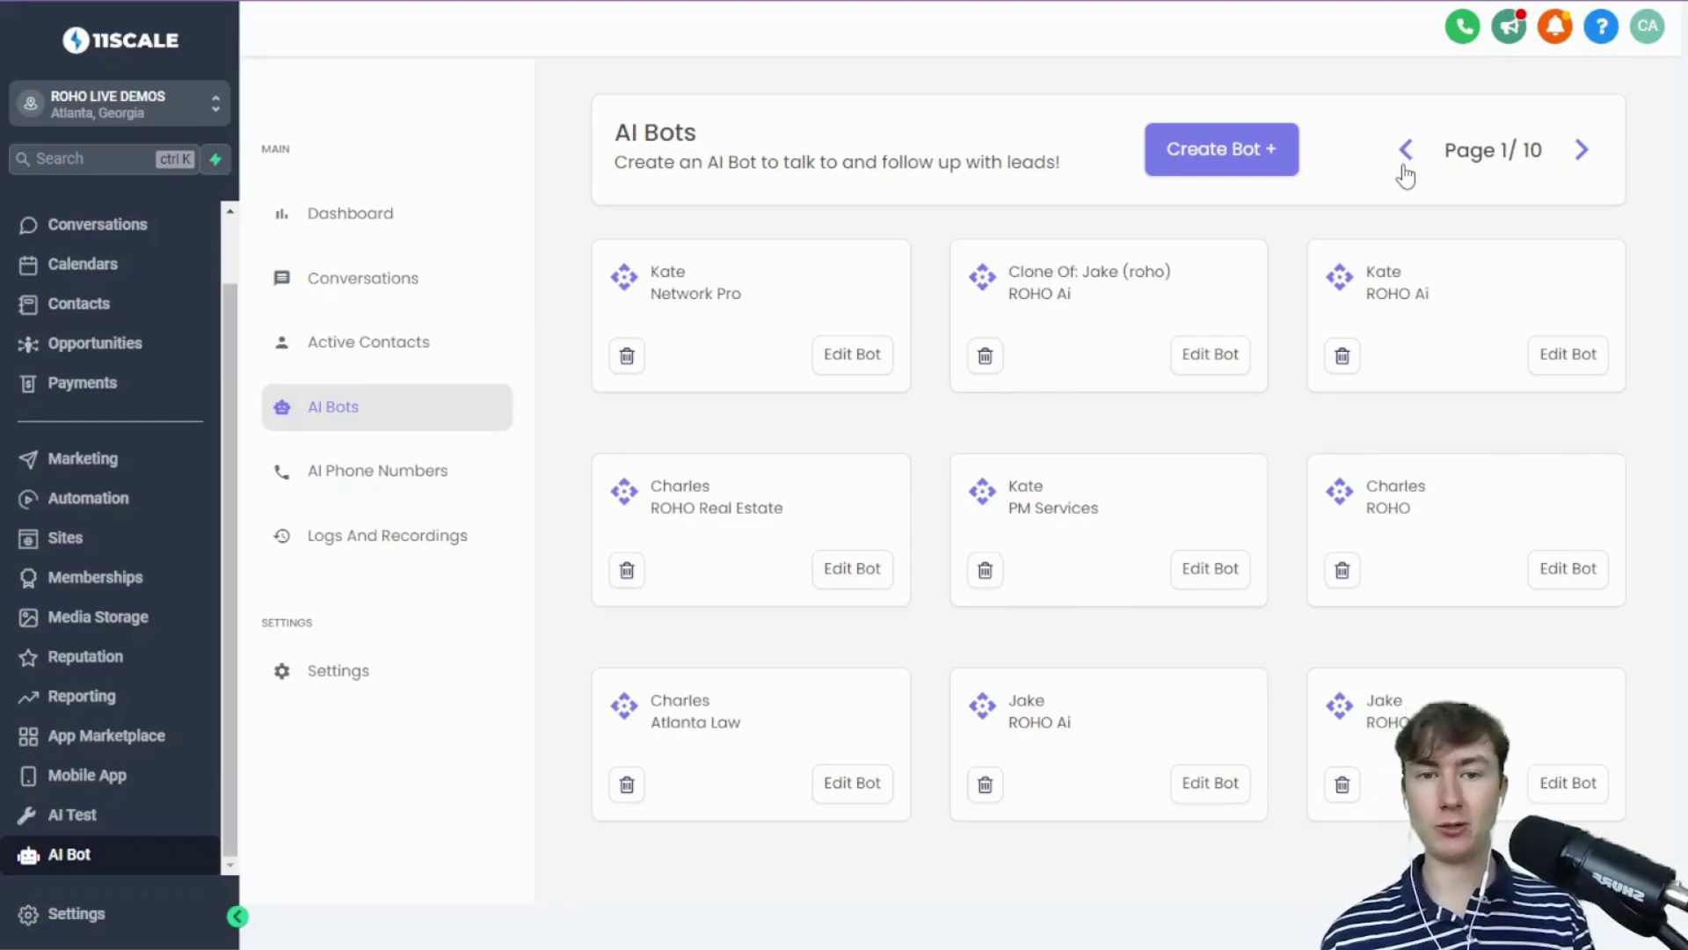
pyautogui.click(1569, 154)
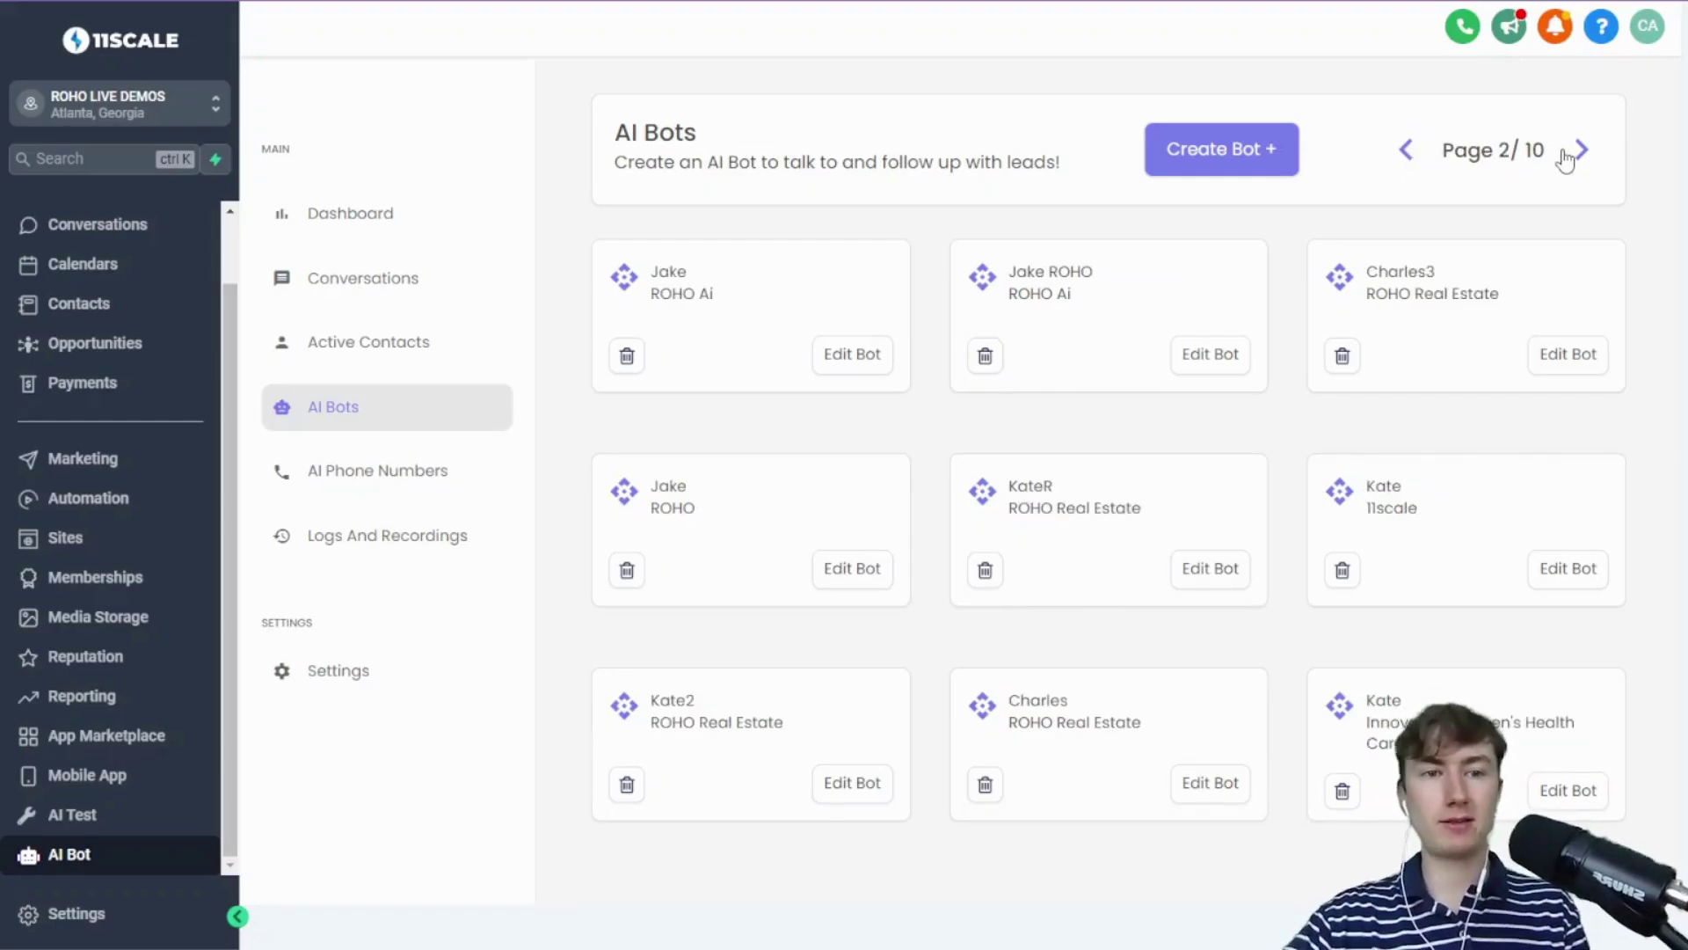
pyautogui.click(1215, 357)
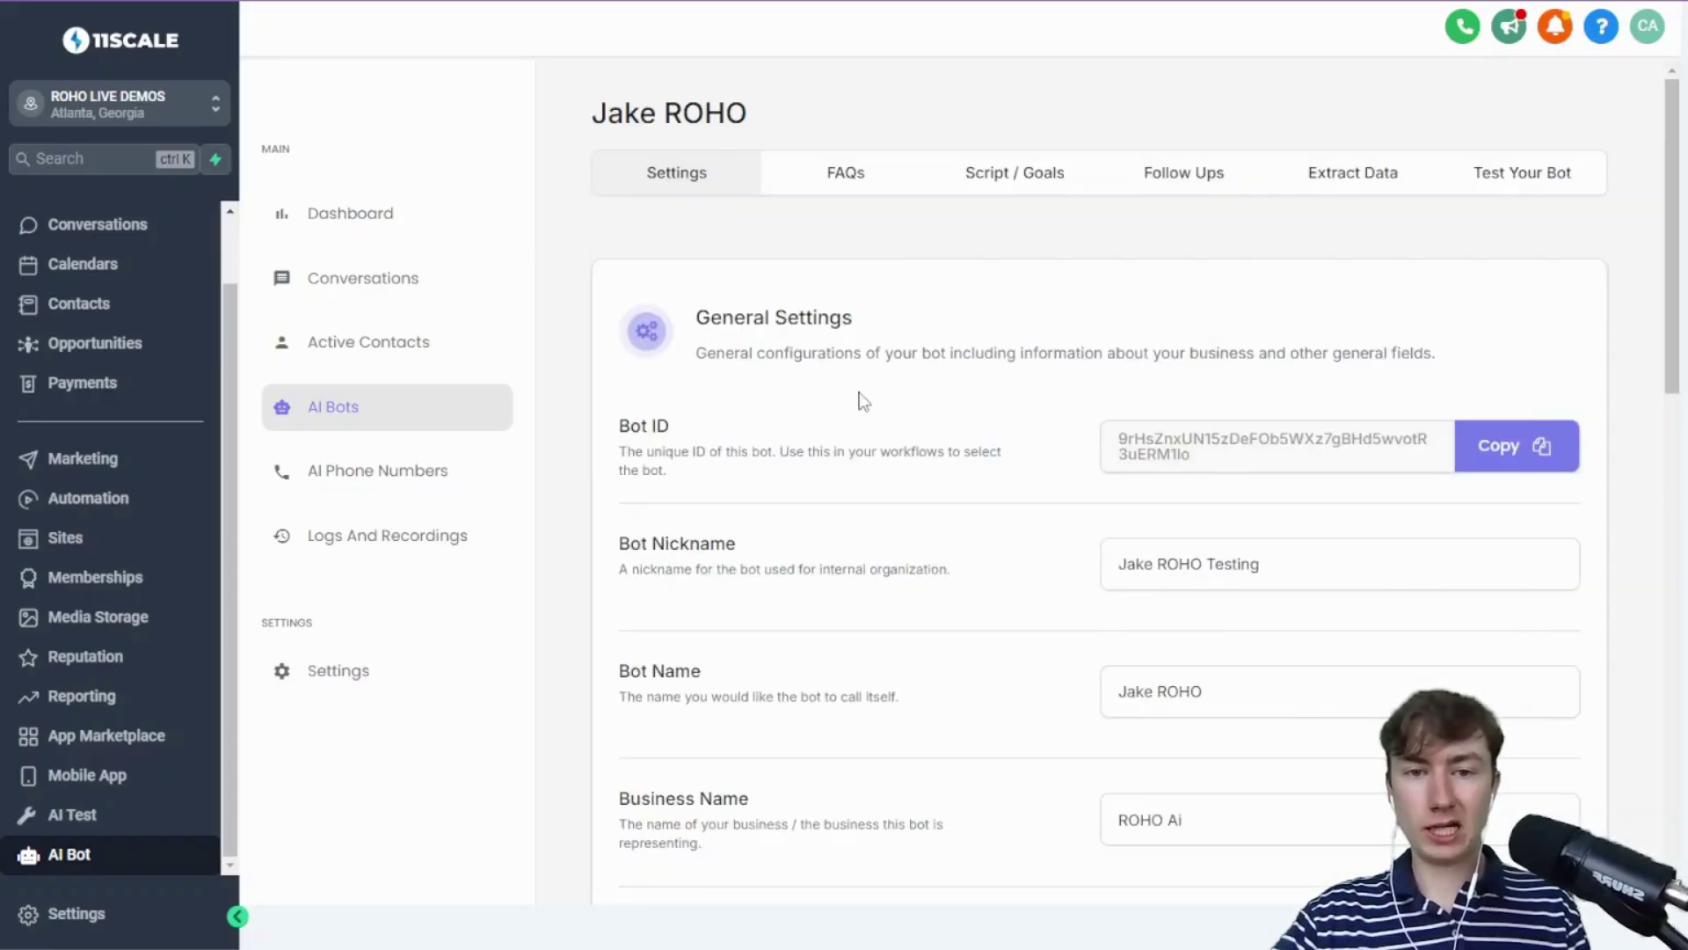
# Review the bot's General Settings, copy its Bot ID and place the cursor in the Bot Nickname
pyautogui.scroll(-1, 860, 400)
pyautogui.scroll(1, 860, 400)
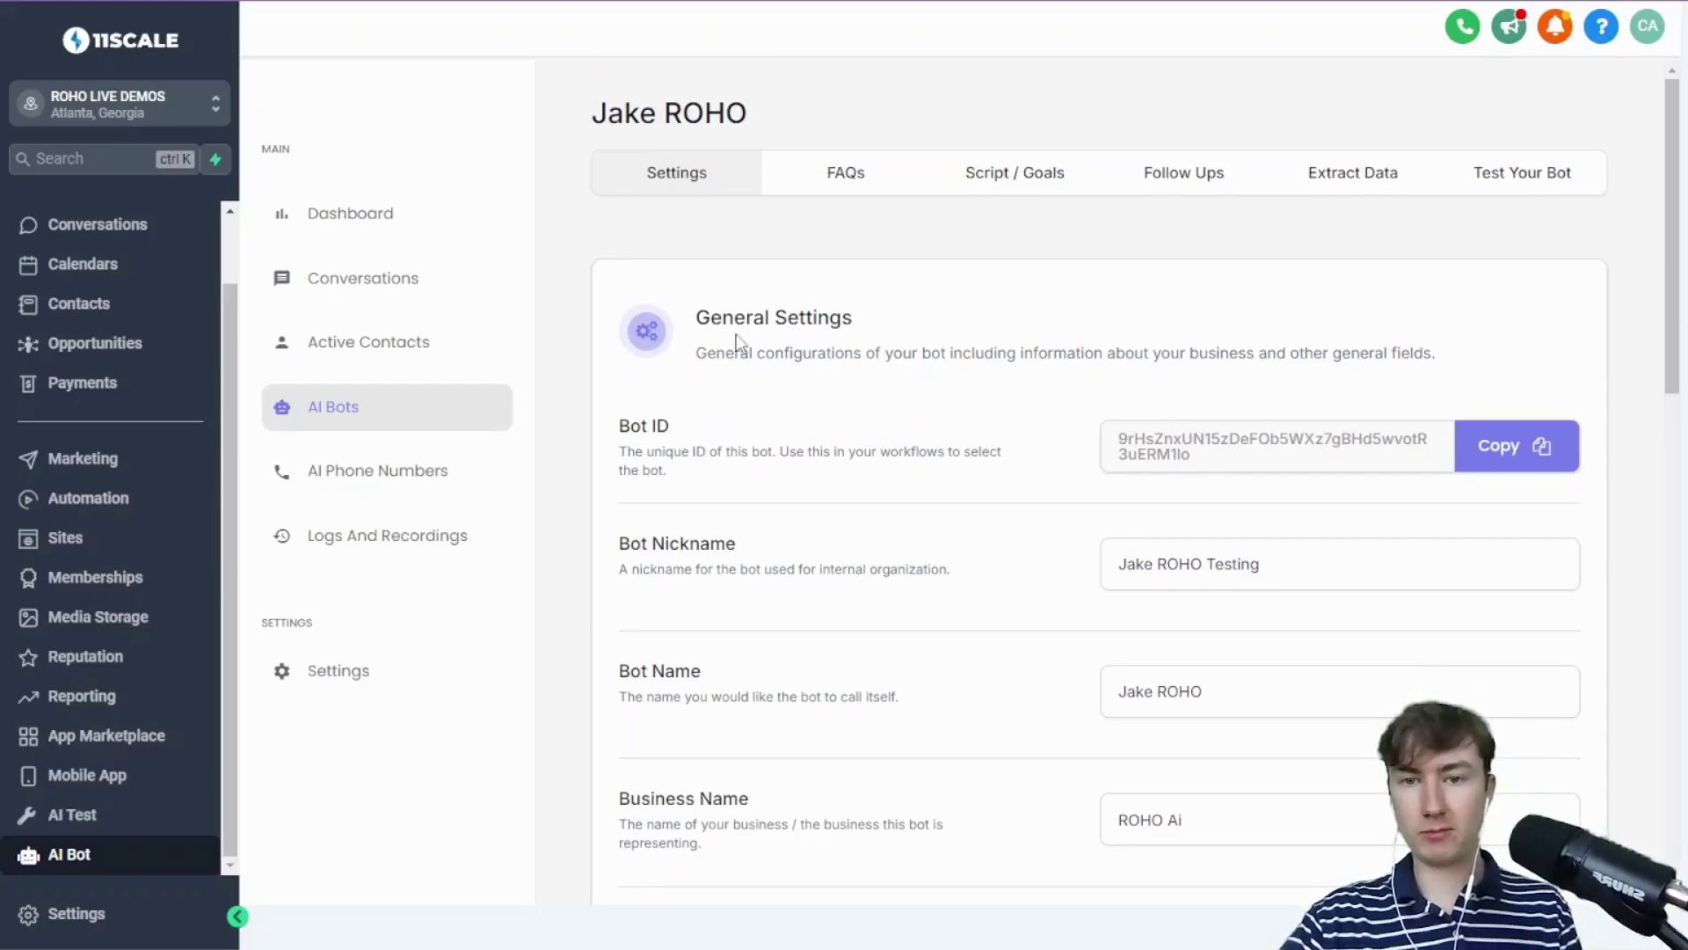
pyautogui.moveTo(697, 318); pyautogui.dragTo(1082, 388)
pyautogui.click(1081, 388)
pyautogui.scroll(-1, 1081, 390)
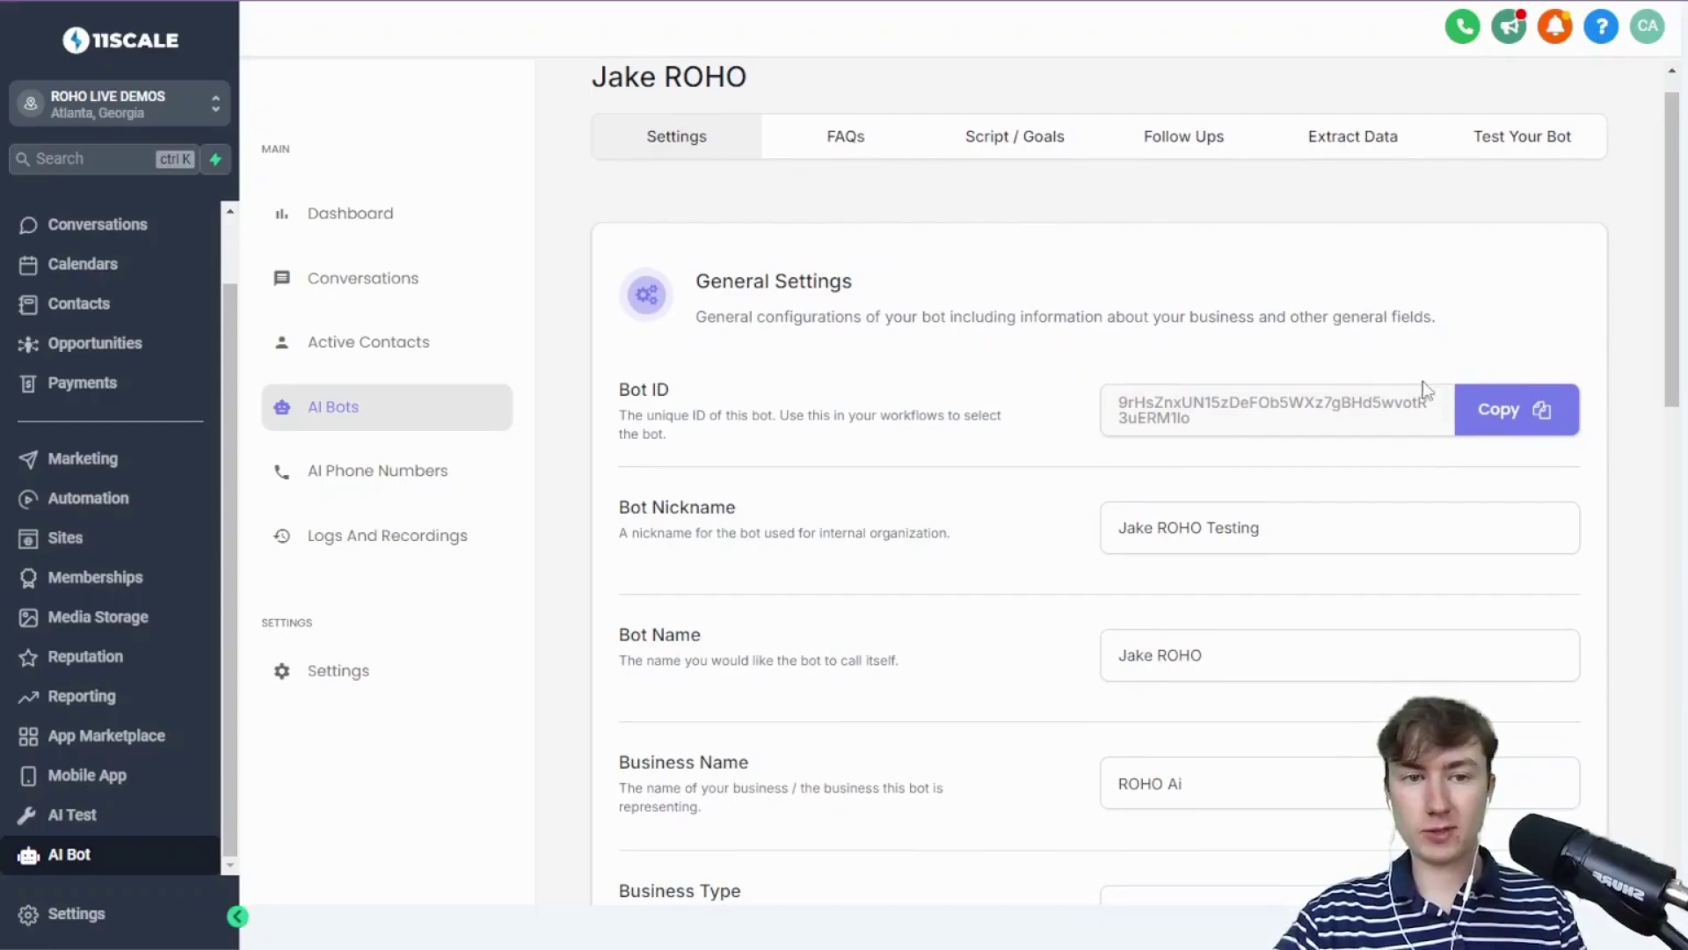
pyautogui.click(1513, 411)
pyautogui.scroll(-2, 863, 445)
pyautogui.click(1317, 441)
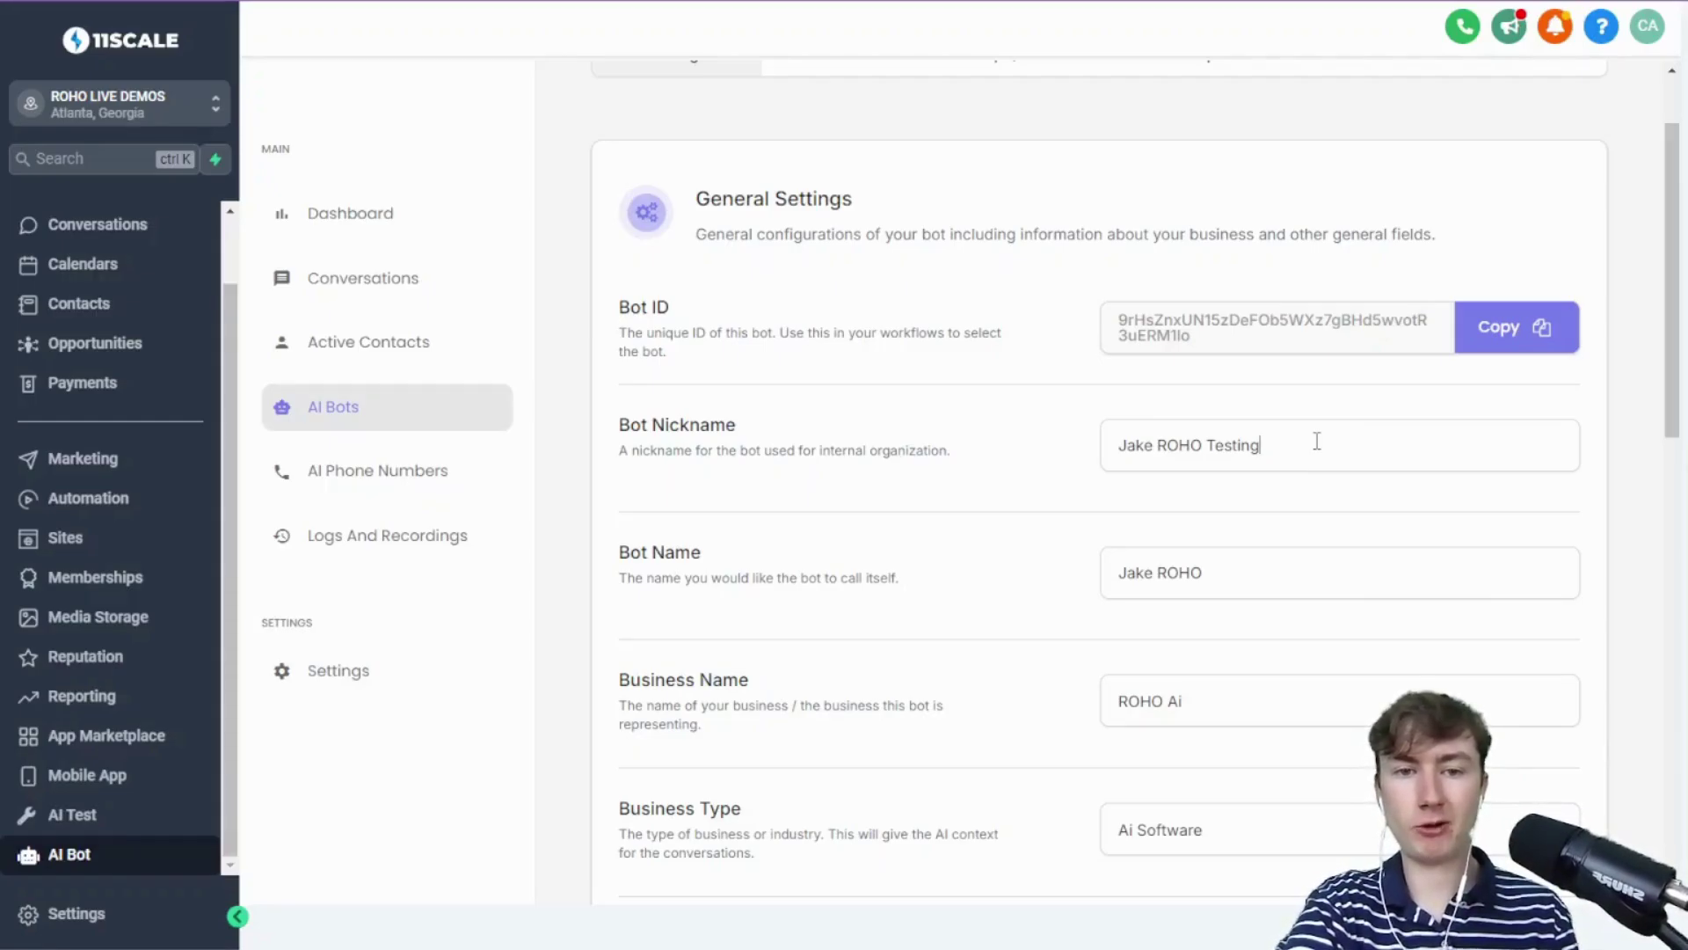
# Shorten the Bot Name to Jake and move on past the Business Name field
pyautogui.scroll(-2, 1317, 441)
pyautogui.doubleClick(1299, 460)
pyautogui.press('BackSpace')
pyautogui.scroll(-4, 862, 331)
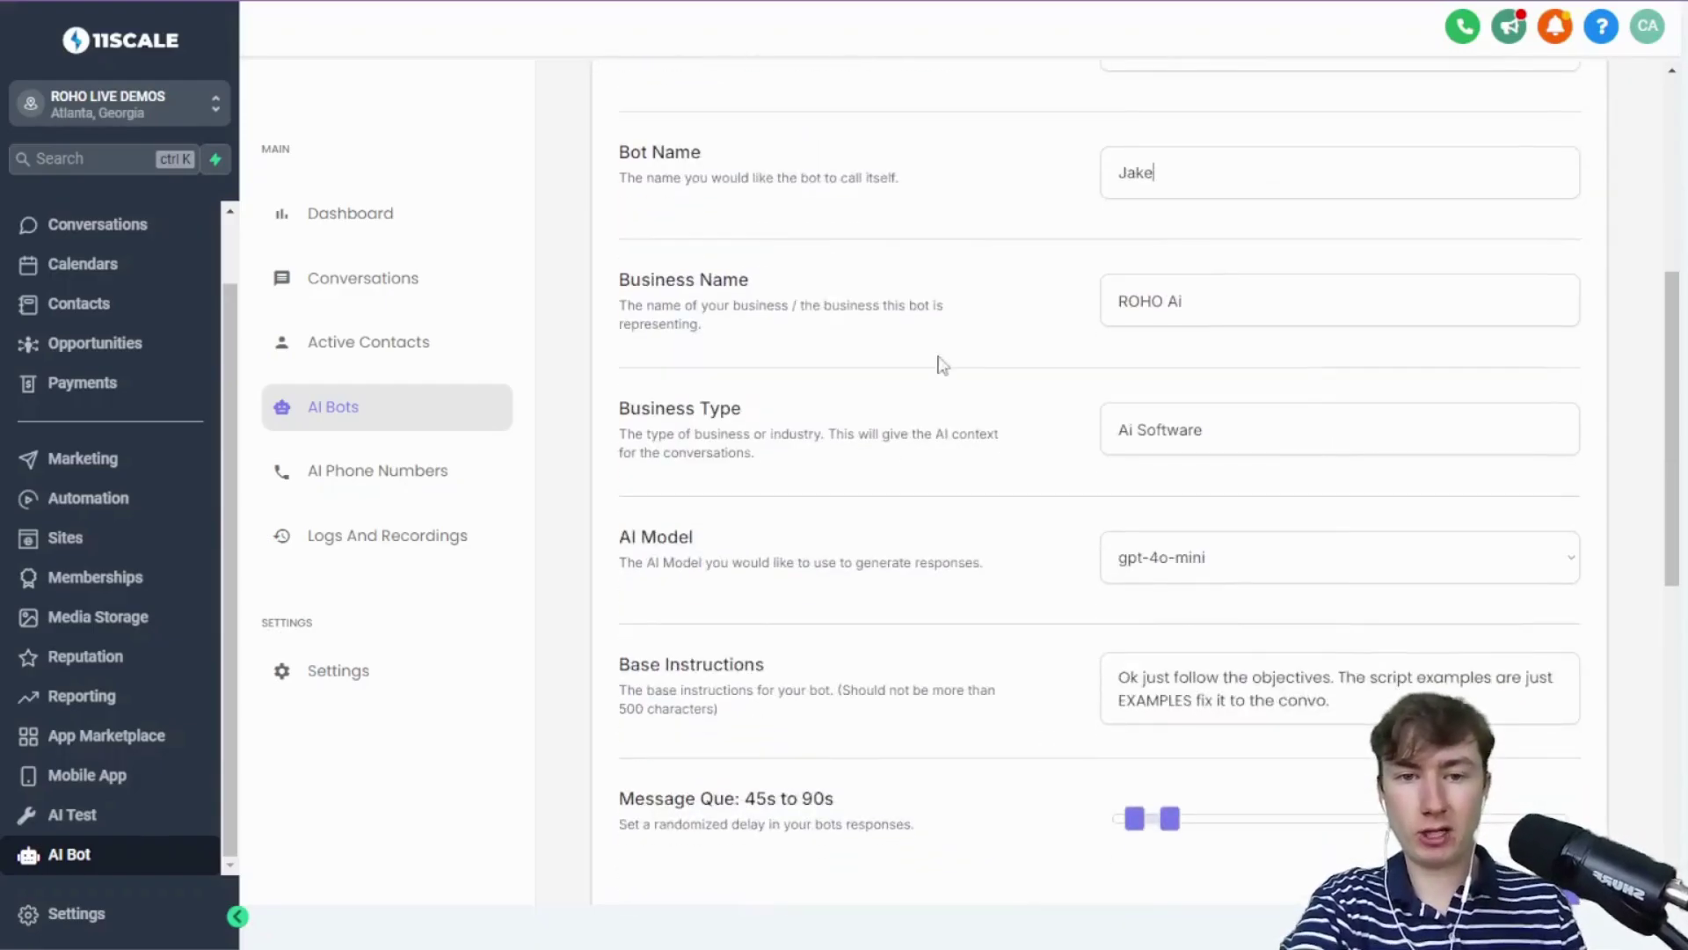
pyautogui.press('Tab')
pyautogui.press('Tab')
pyautogui.scroll(-1, 862, 404)
# Check the available AI models and choose gpt-4o-mini for the bot
pyautogui.click(1211, 435)
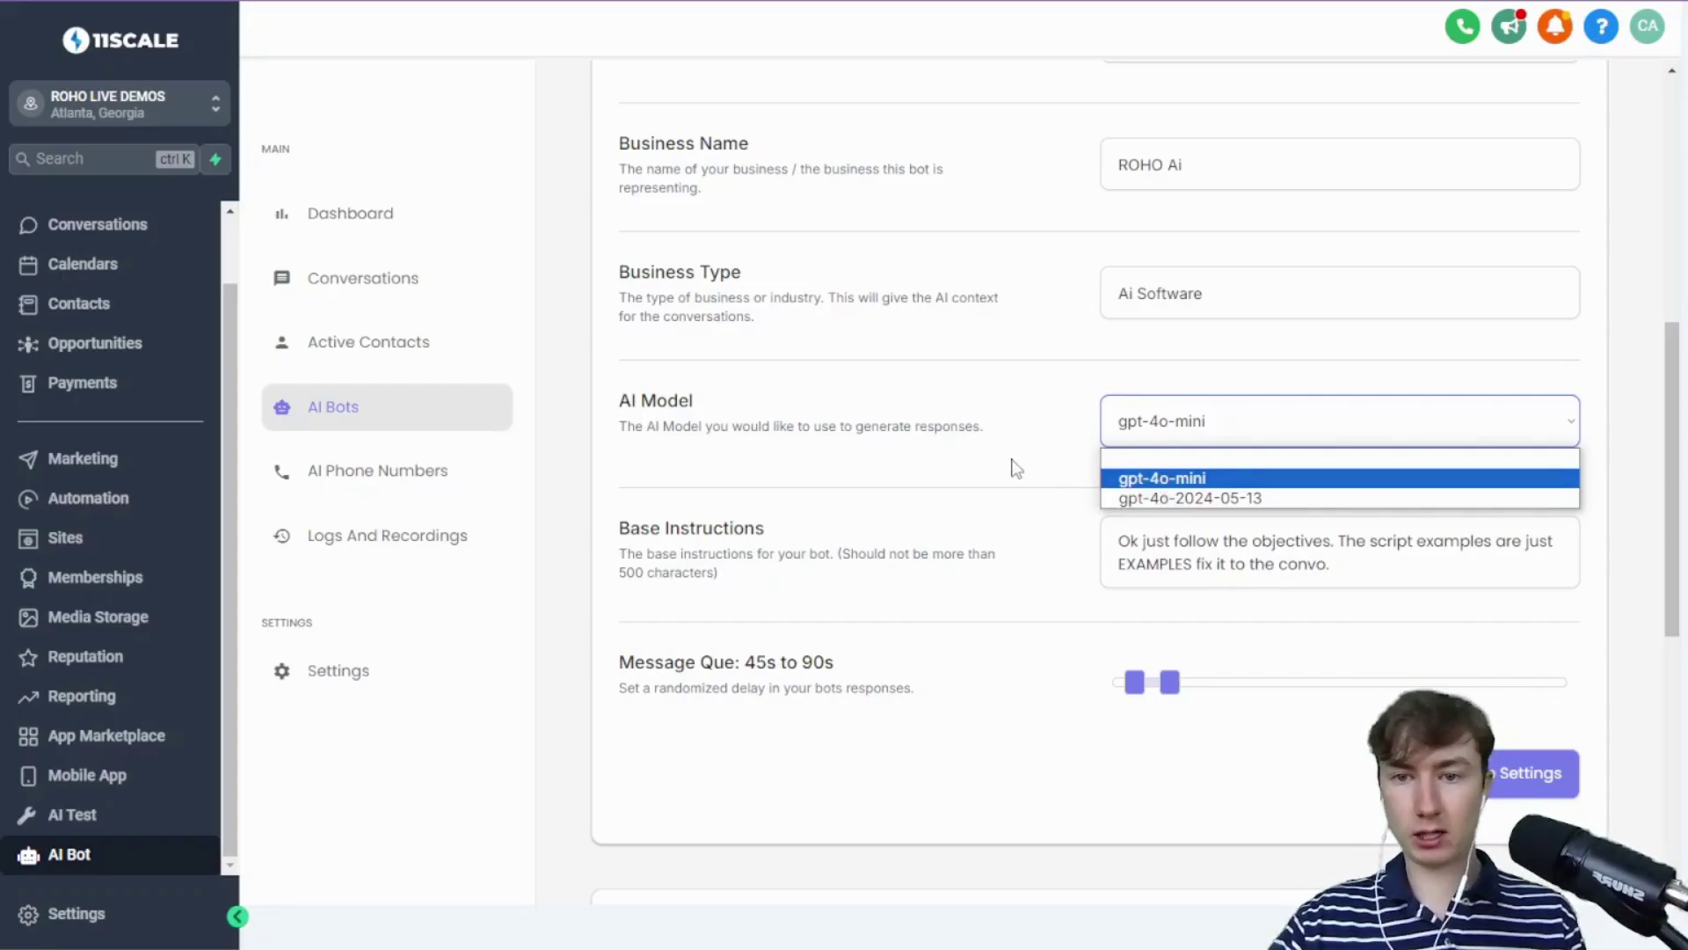
pyautogui.click(1161, 477)
pyautogui.scroll(-1, 1013, 467)
pyautogui.scroll(-1, 1013, 467)
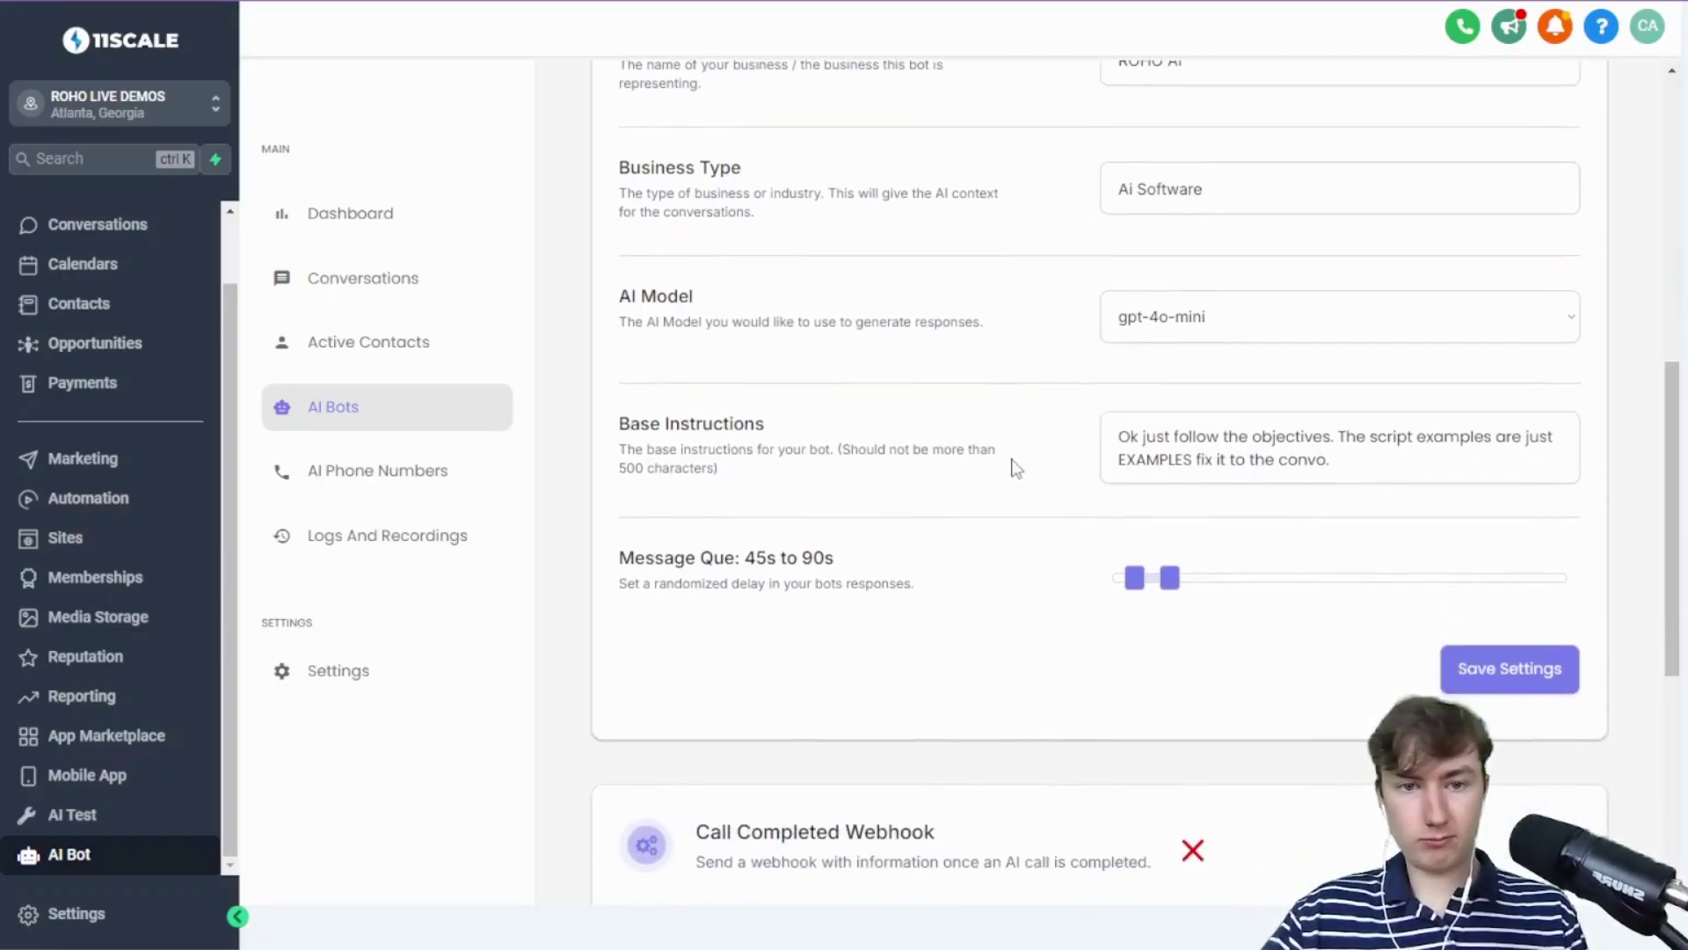
# Review the Base Instructions and set the bot's Message Que delay to 30s to 75s
pyautogui.click(1368, 463)
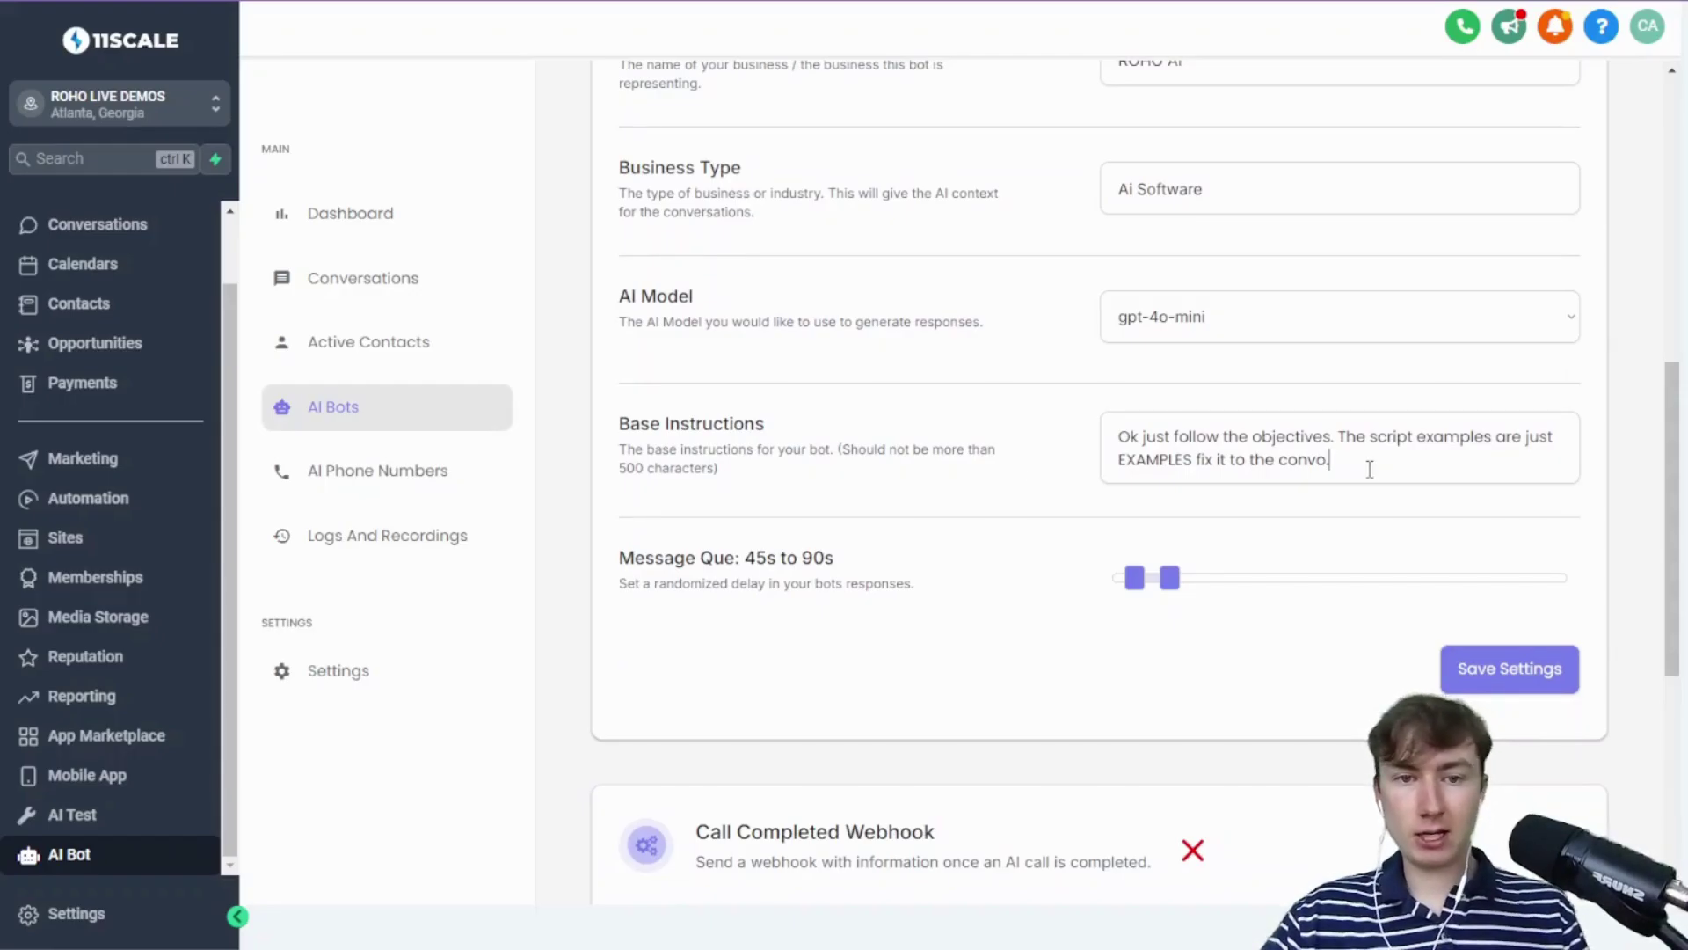
pyautogui.scroll(-1, 1156, 453)
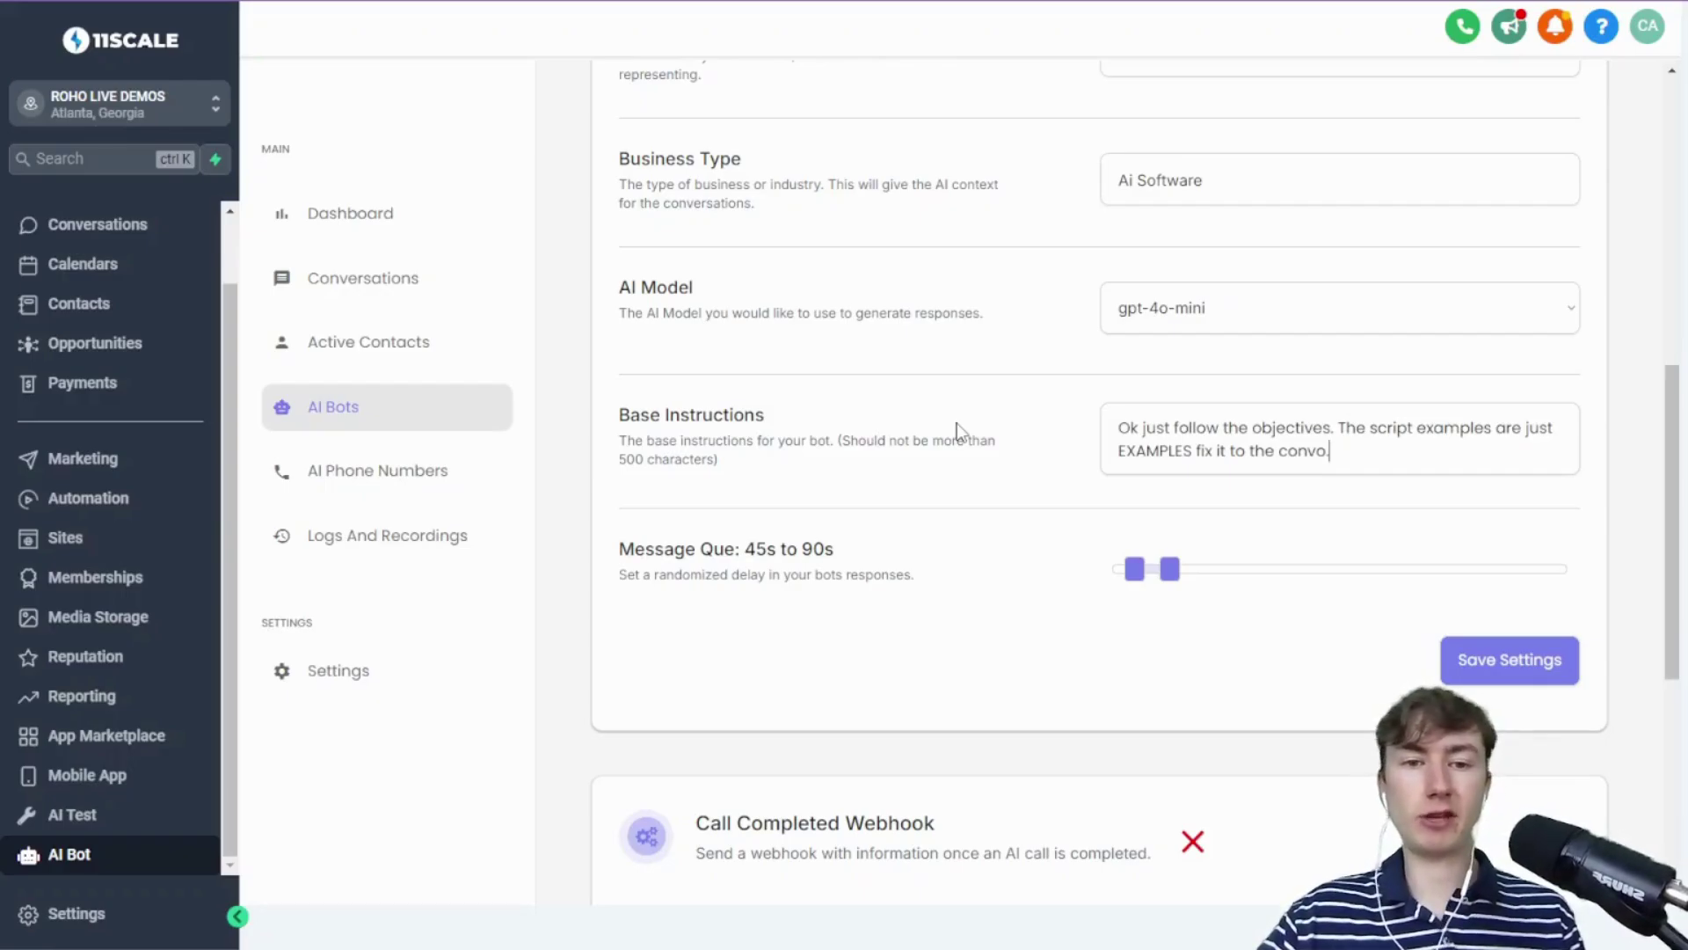
pyautogui.scroll(-1, 957, 424)
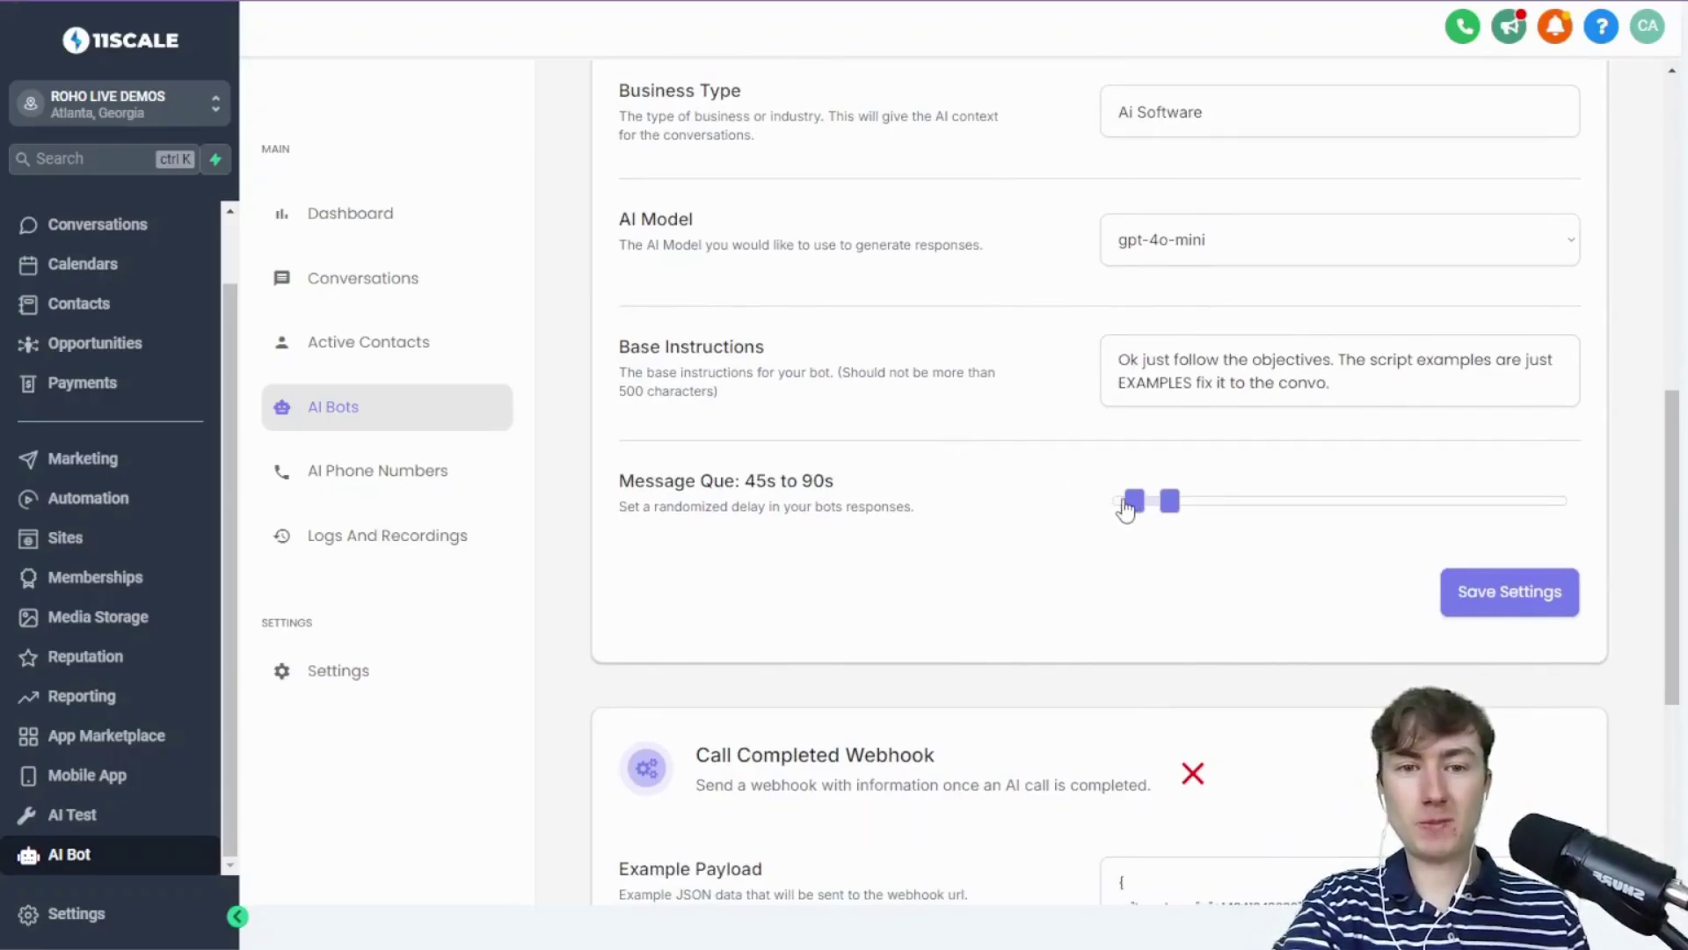
pyautogui.moveTo(1134, 502)
pyautogui.mouseDown()
pyautogui.moveTo(1119, 508)
pyautogui.moveTo(1158, 508)
pyautogui.mouseUp()
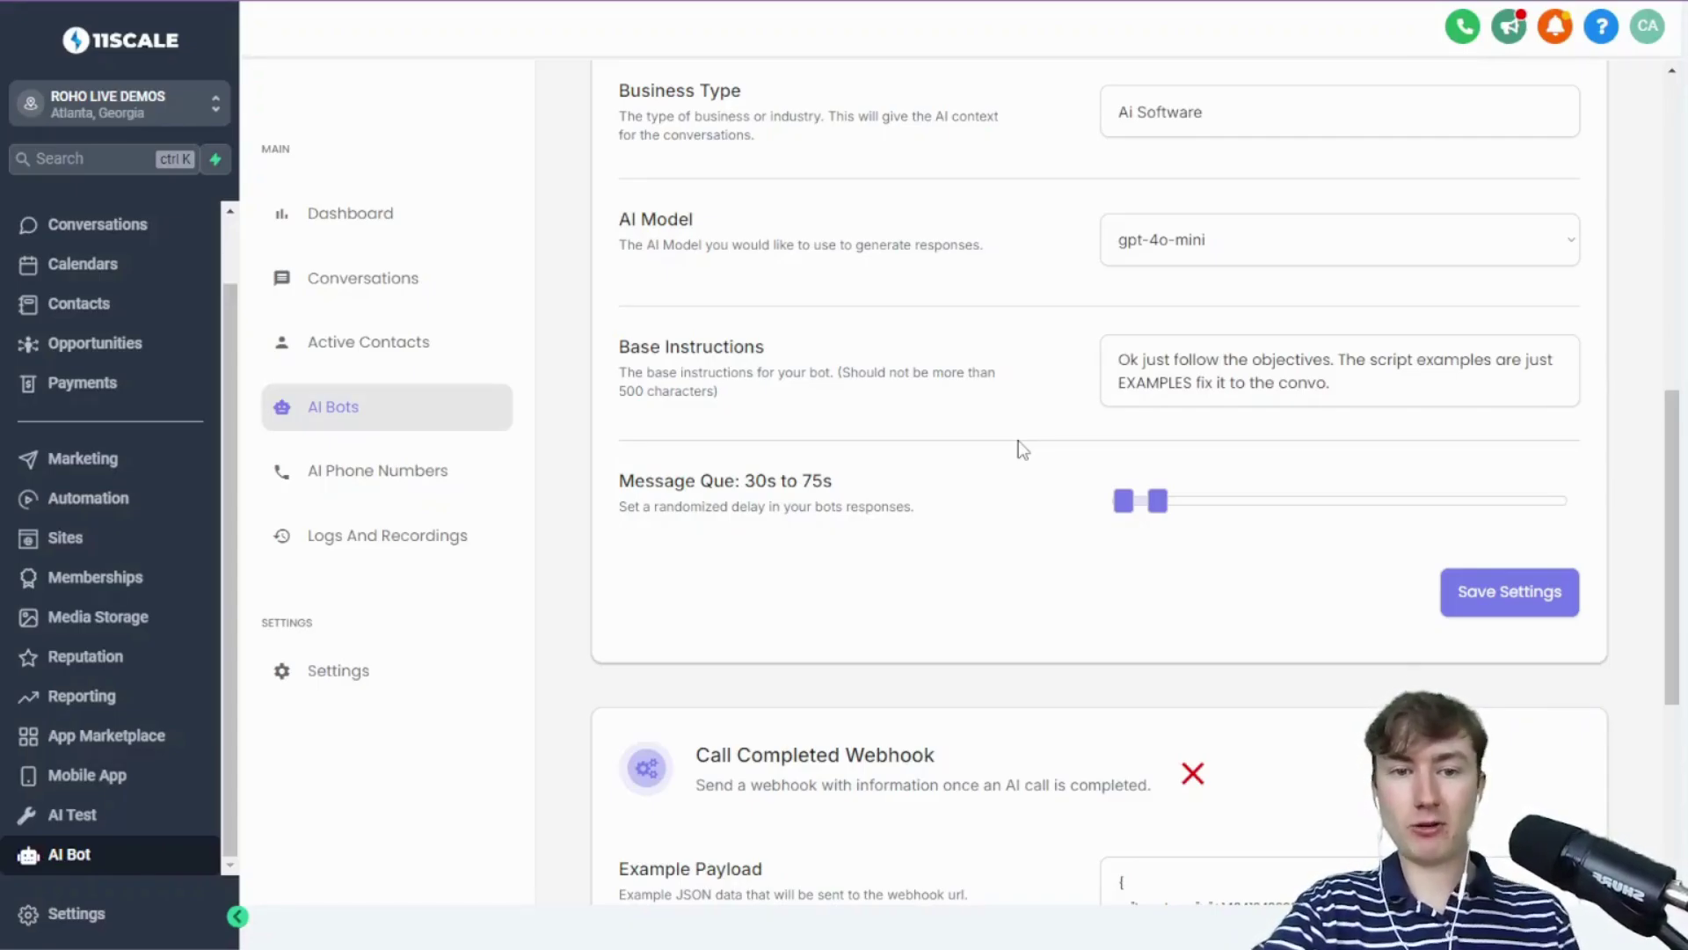
# Try several delay ranges for the bot's Message Que, settle on 30s to 75s and save the settings
pyautogui.moveTo(1159, 509)
pyautogui.mouseDown()
pyautogui.moveTo(1607, 507)
pyautogui.moveTo(1179, 503)
pyautogui.moveTo(1170, 488)
pyautogui.moveTo(1193, 501)
pyautogui.moveTo(1141, 511)
pyautogui.moveTo(1193, 518)
pyautogui.moveTo(1135, 503)
pyautogui.mouseUp()
pyautogui.moveTo(882, 508); pyautogui.dragTo(756, 480)
pyautogui.click(772, 475)
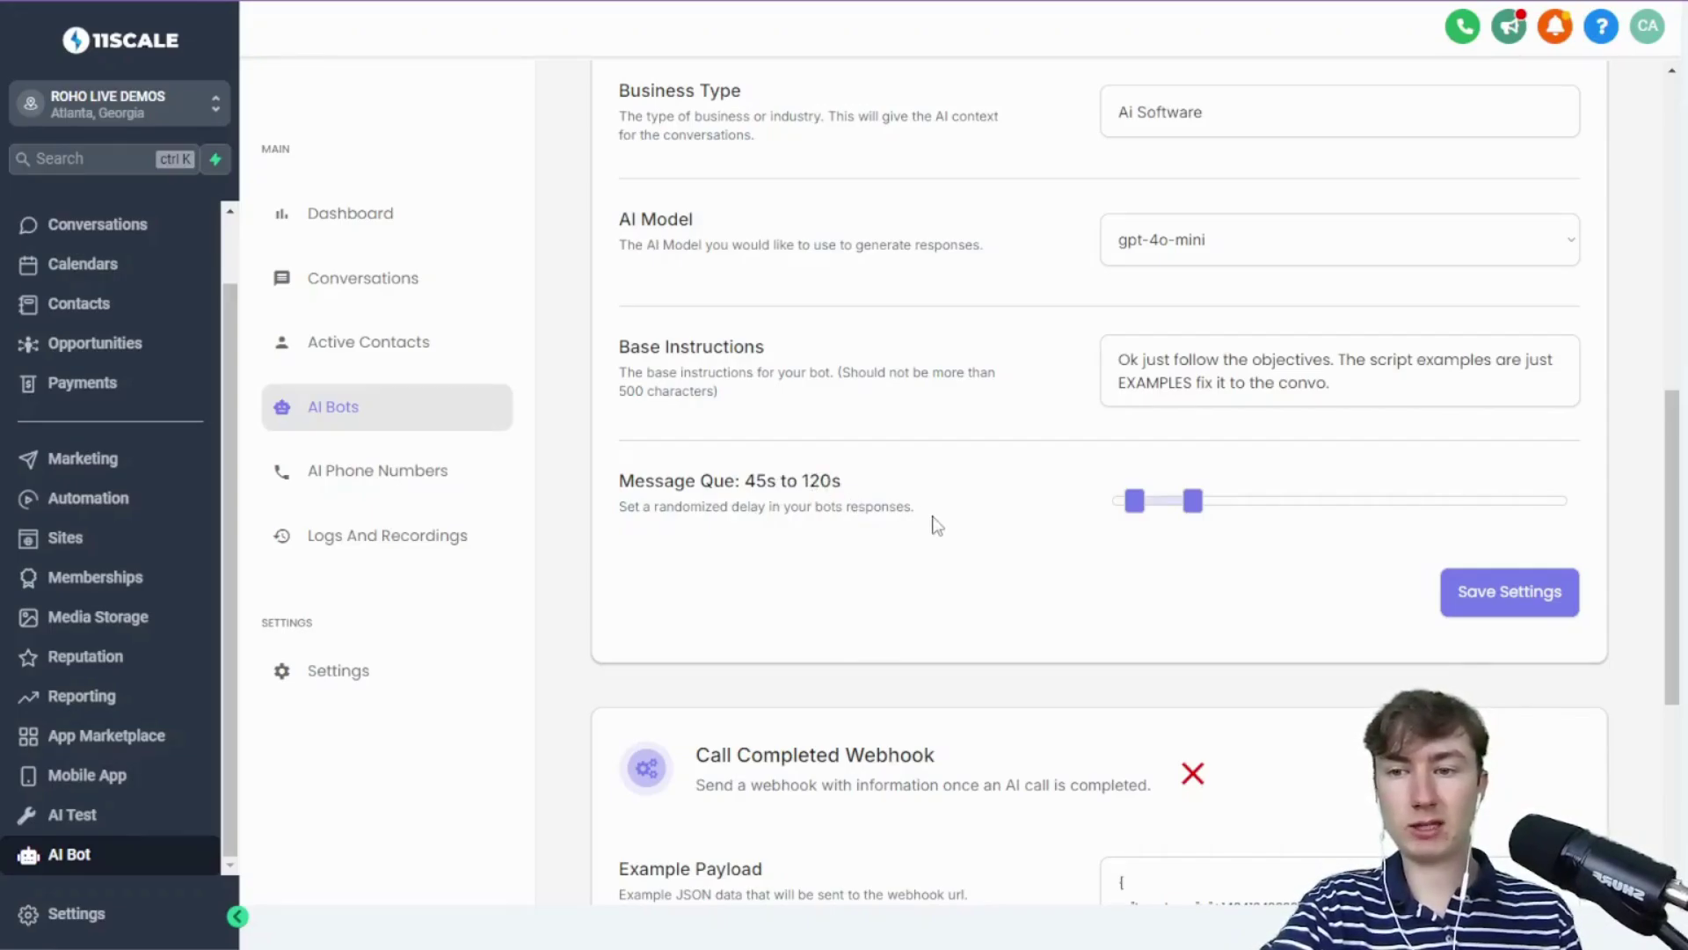
pyautogui.doubleClick(876, 508)
pyautogui.click(997, 519)
pyautogui.scroll(-1, 994, 510)
pyautogui.moveTo(1137, 503)
pyautogui.mouseDown()
pyautogui.moveTo(1607, 508)
pyautogui.moveTo(1155, 521)
pyautogui.mouseUp()
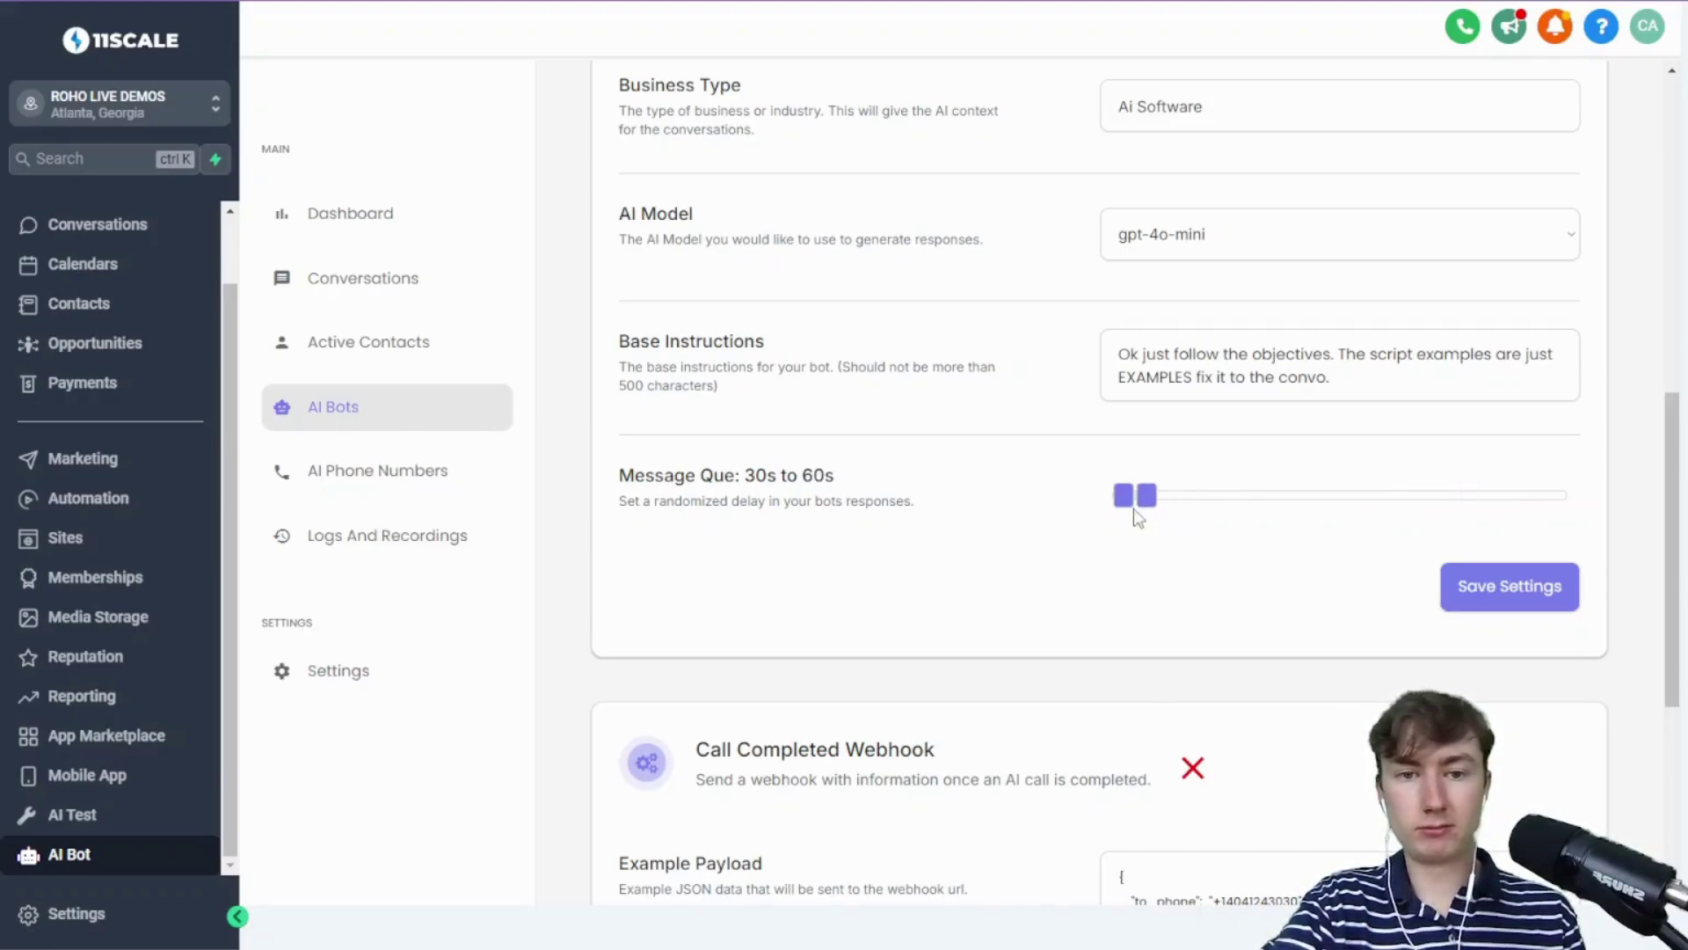
pyautogui.click(1552, 606)
# Review the Call Completed Webhook section and its example payload below the bot's general settings
pyautogui.scroll(-5, 1195, 563)
pyautogui.moveTo(673, 268); pyautogui.dragTo(1123, 293)
pyautogui.click(1103, 319)
pyautogui.scroll(3, 1102, 320)
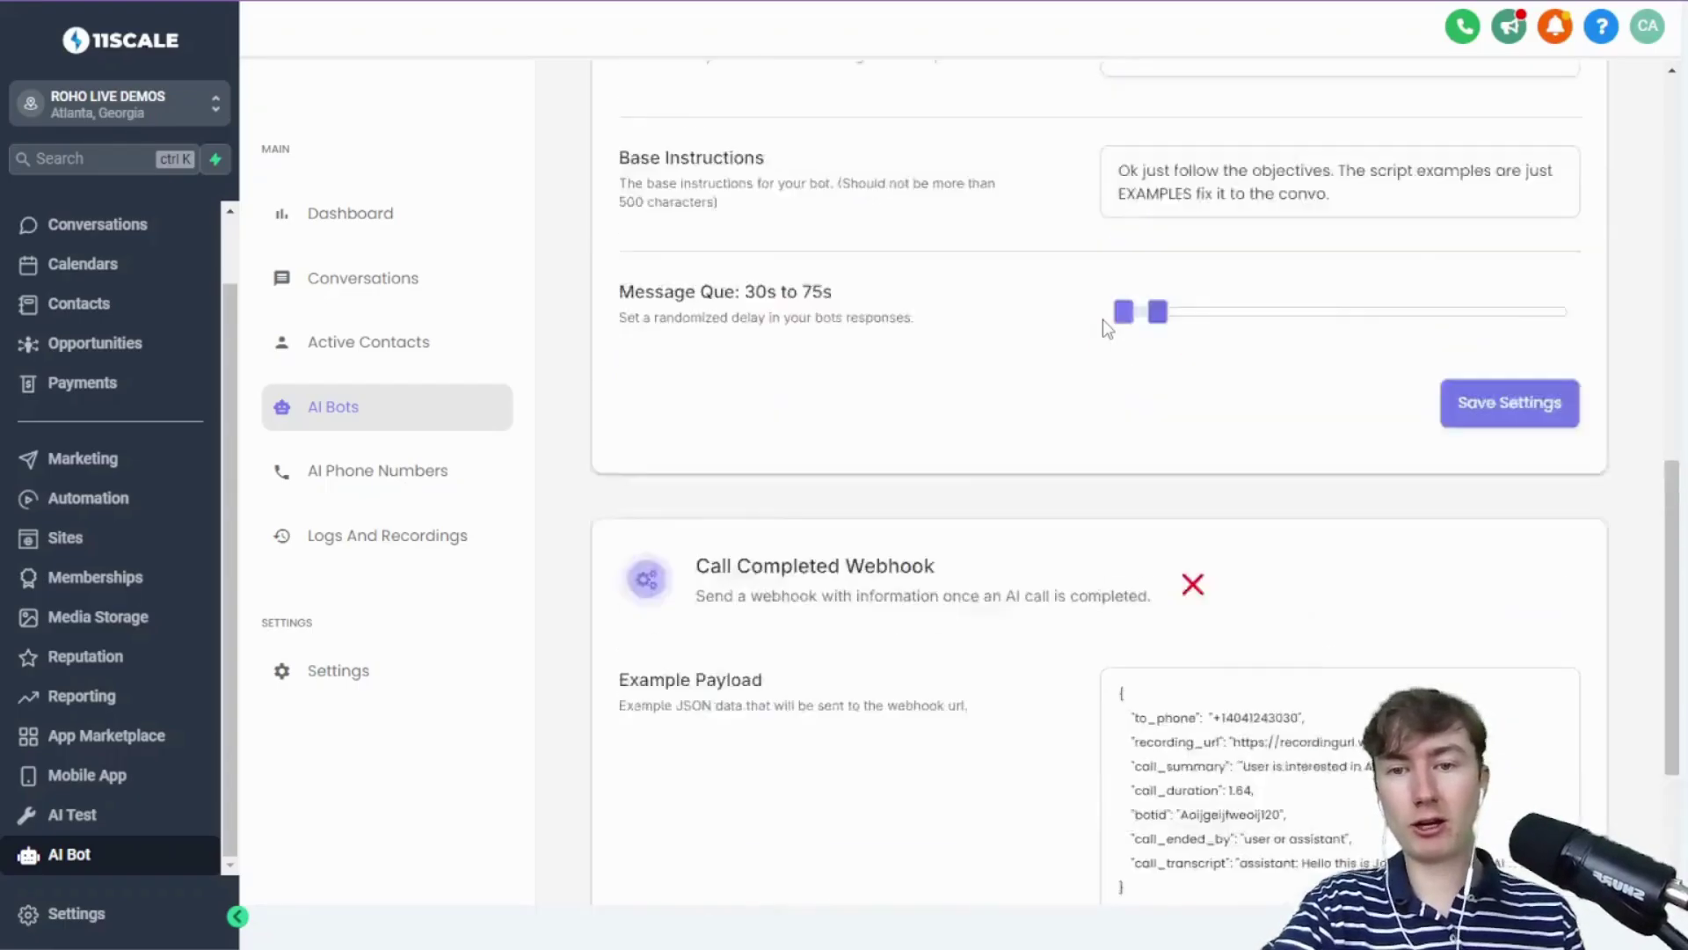
pyautogui.scroll(-3, 1102, 319)
pyautogui.scroll(15, 1103, 320)
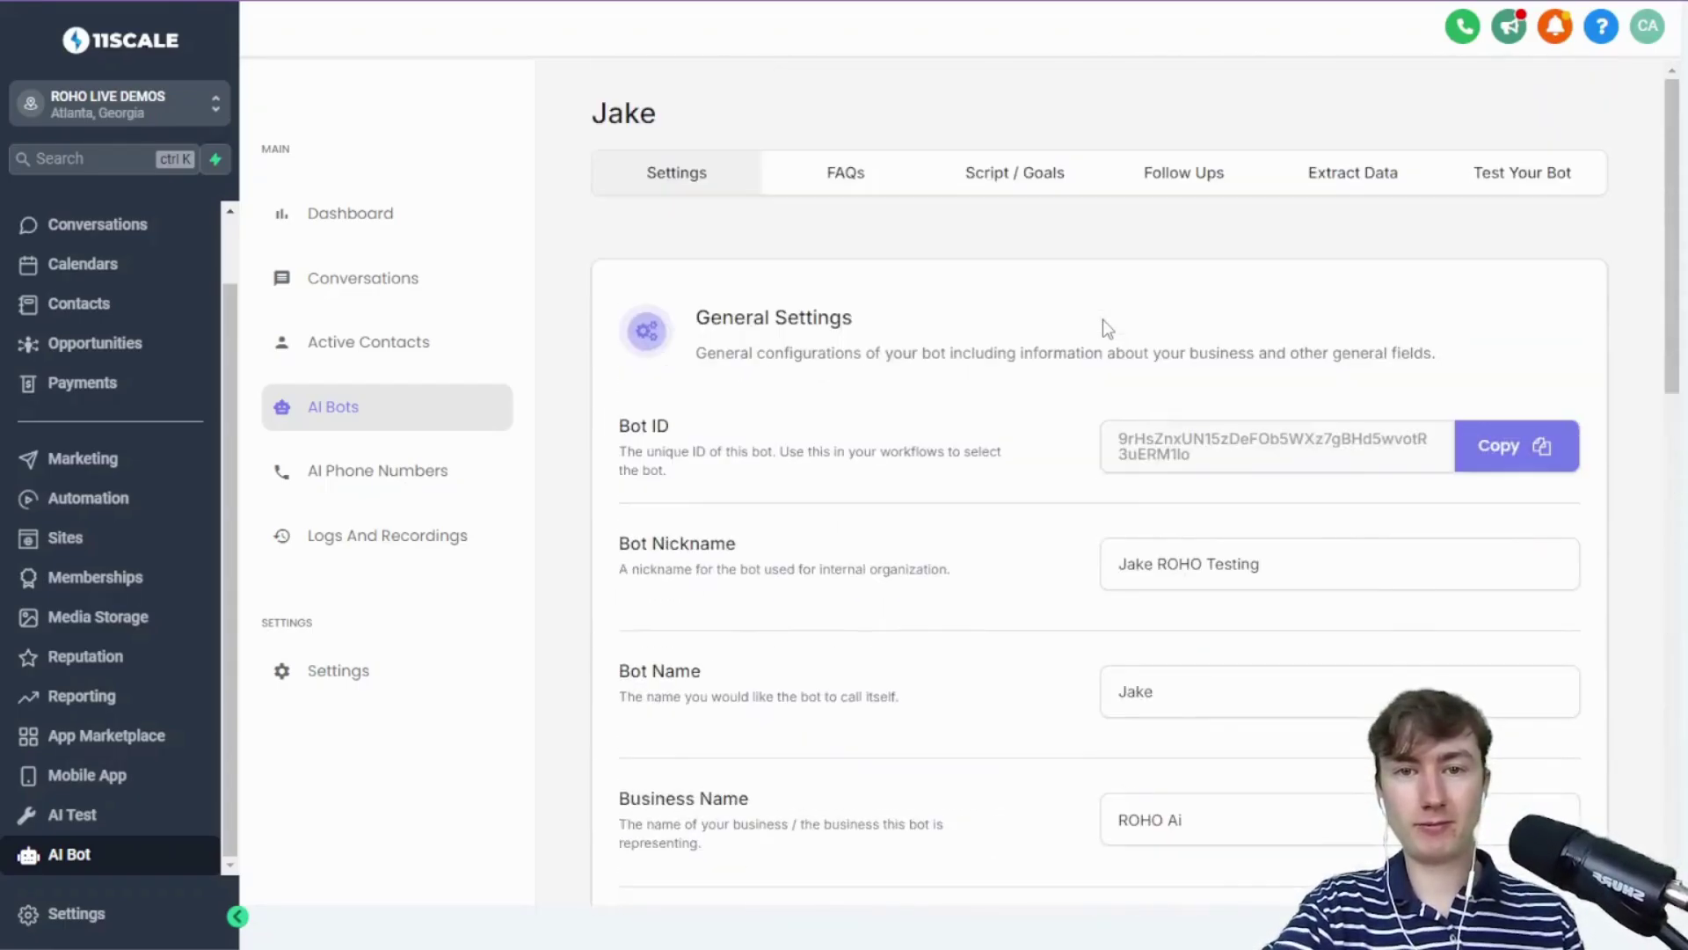
# Open the bot's FAQs / Knowledge and look over the first questions and answers
pyautogui.click(805, 197)
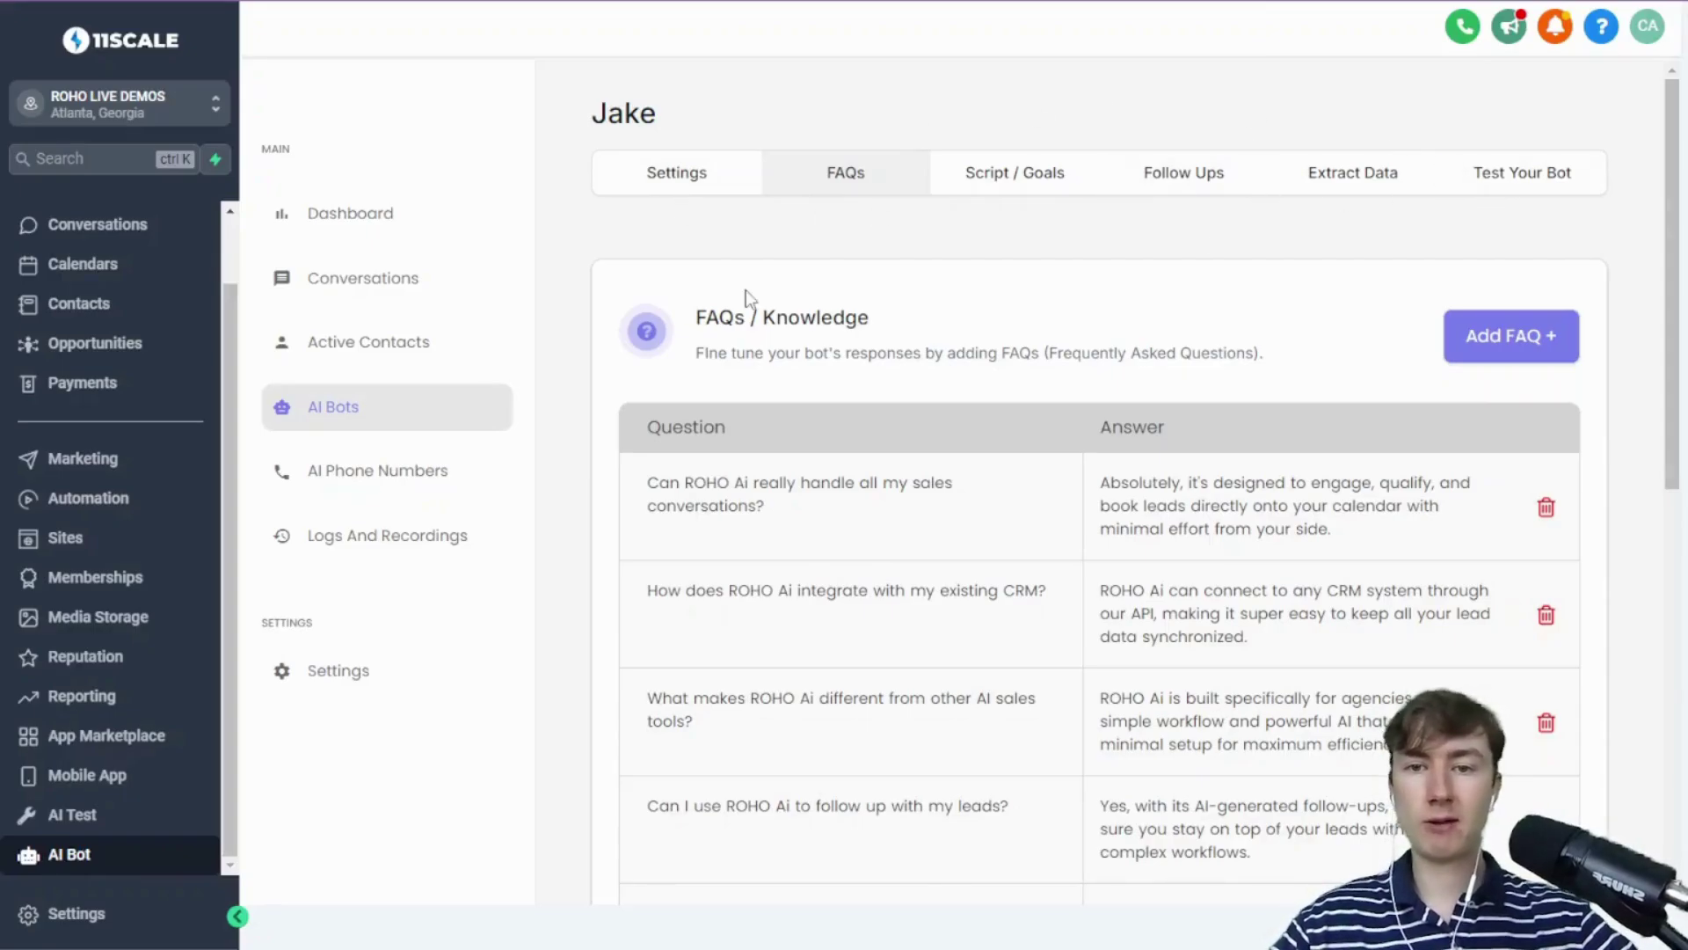
pyautogui.scroll(-2, 746, 289)
pyautogui.click(922, 378)
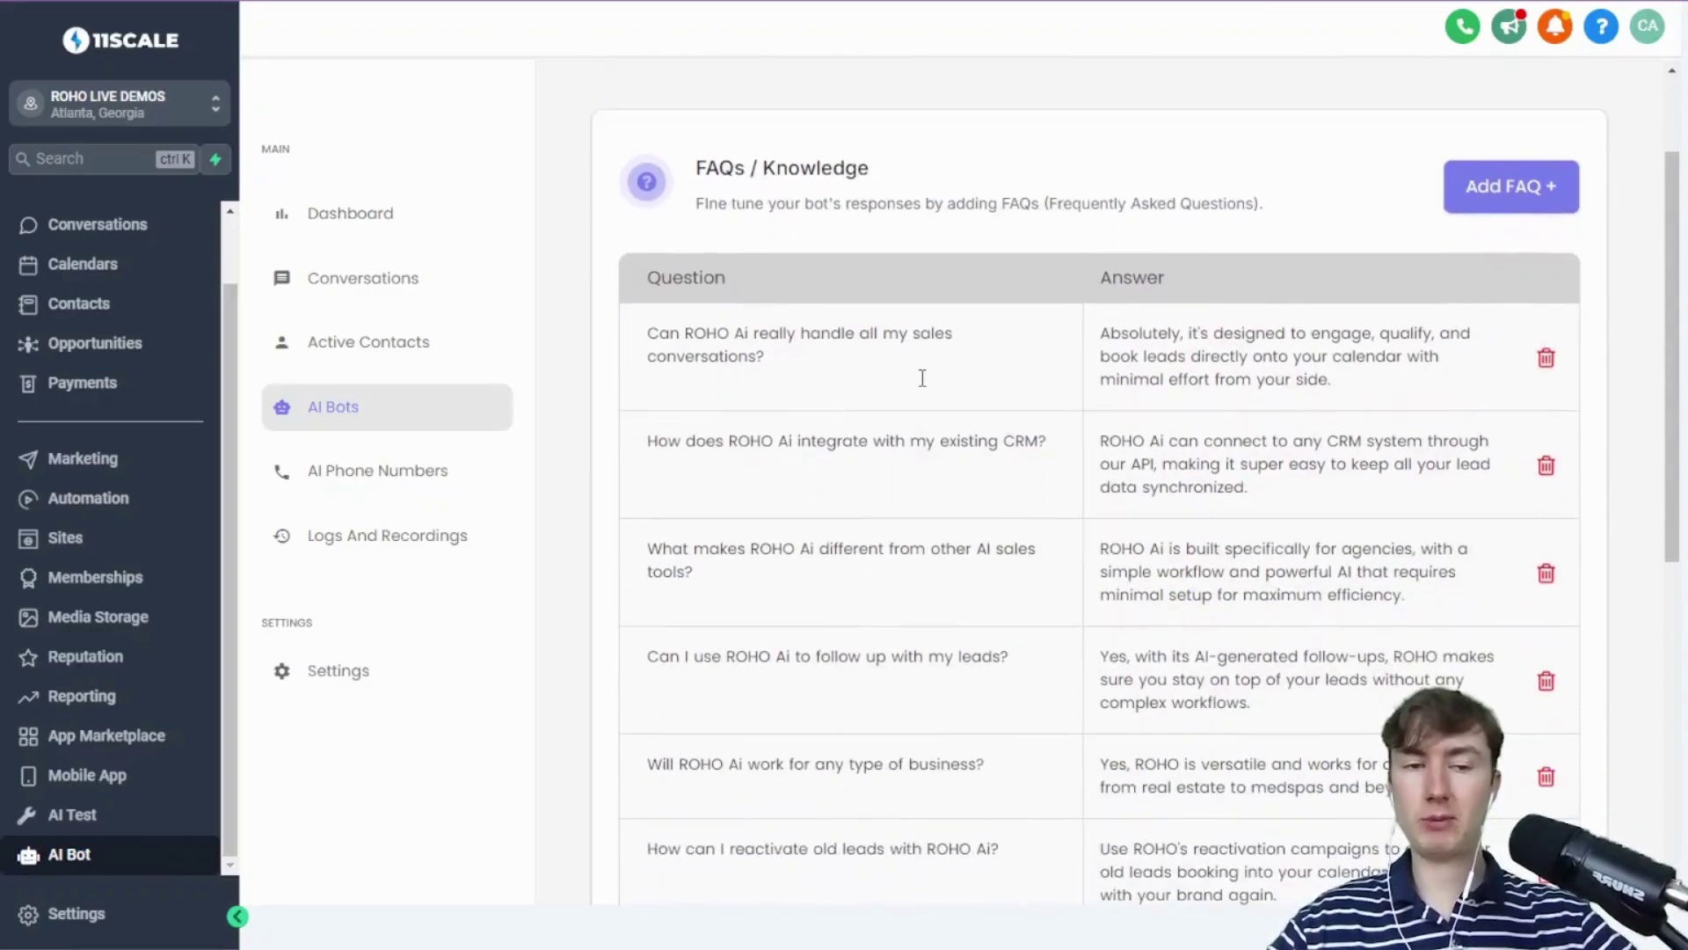
pyautogui.scroll(-2, 923, 378)
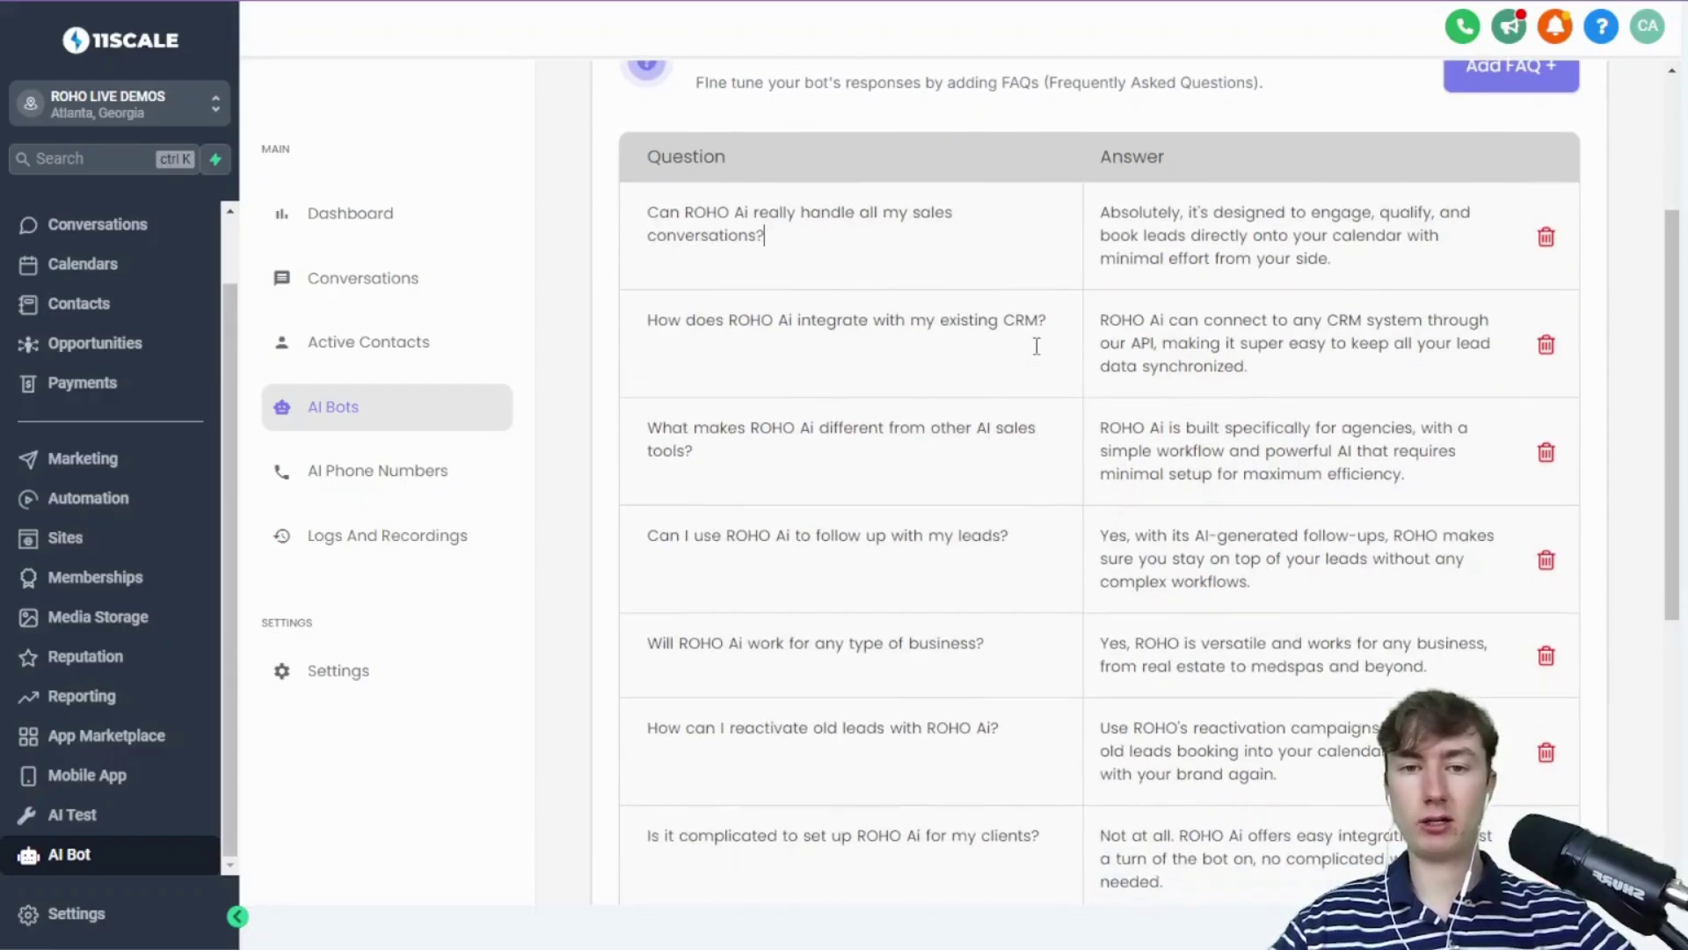
# Add the test text "eoirjg" to the question about integrating with an existing CRM and remove it again
pyautogui.click(1050, 341)
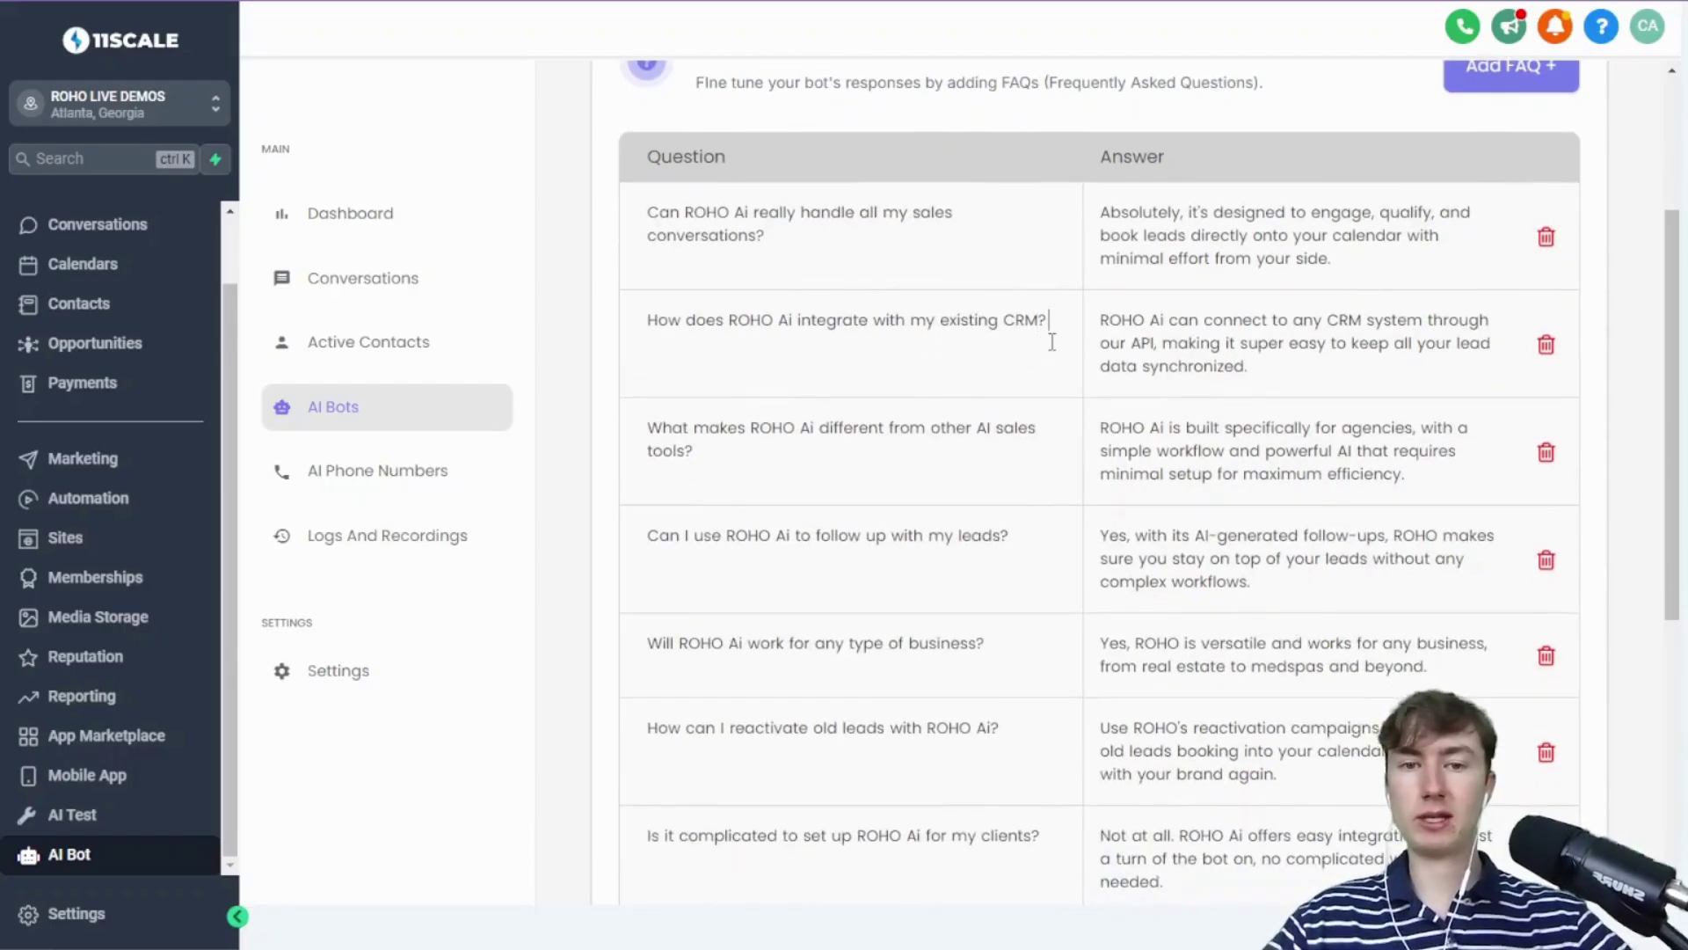
pyautogui.write('eoirjg')
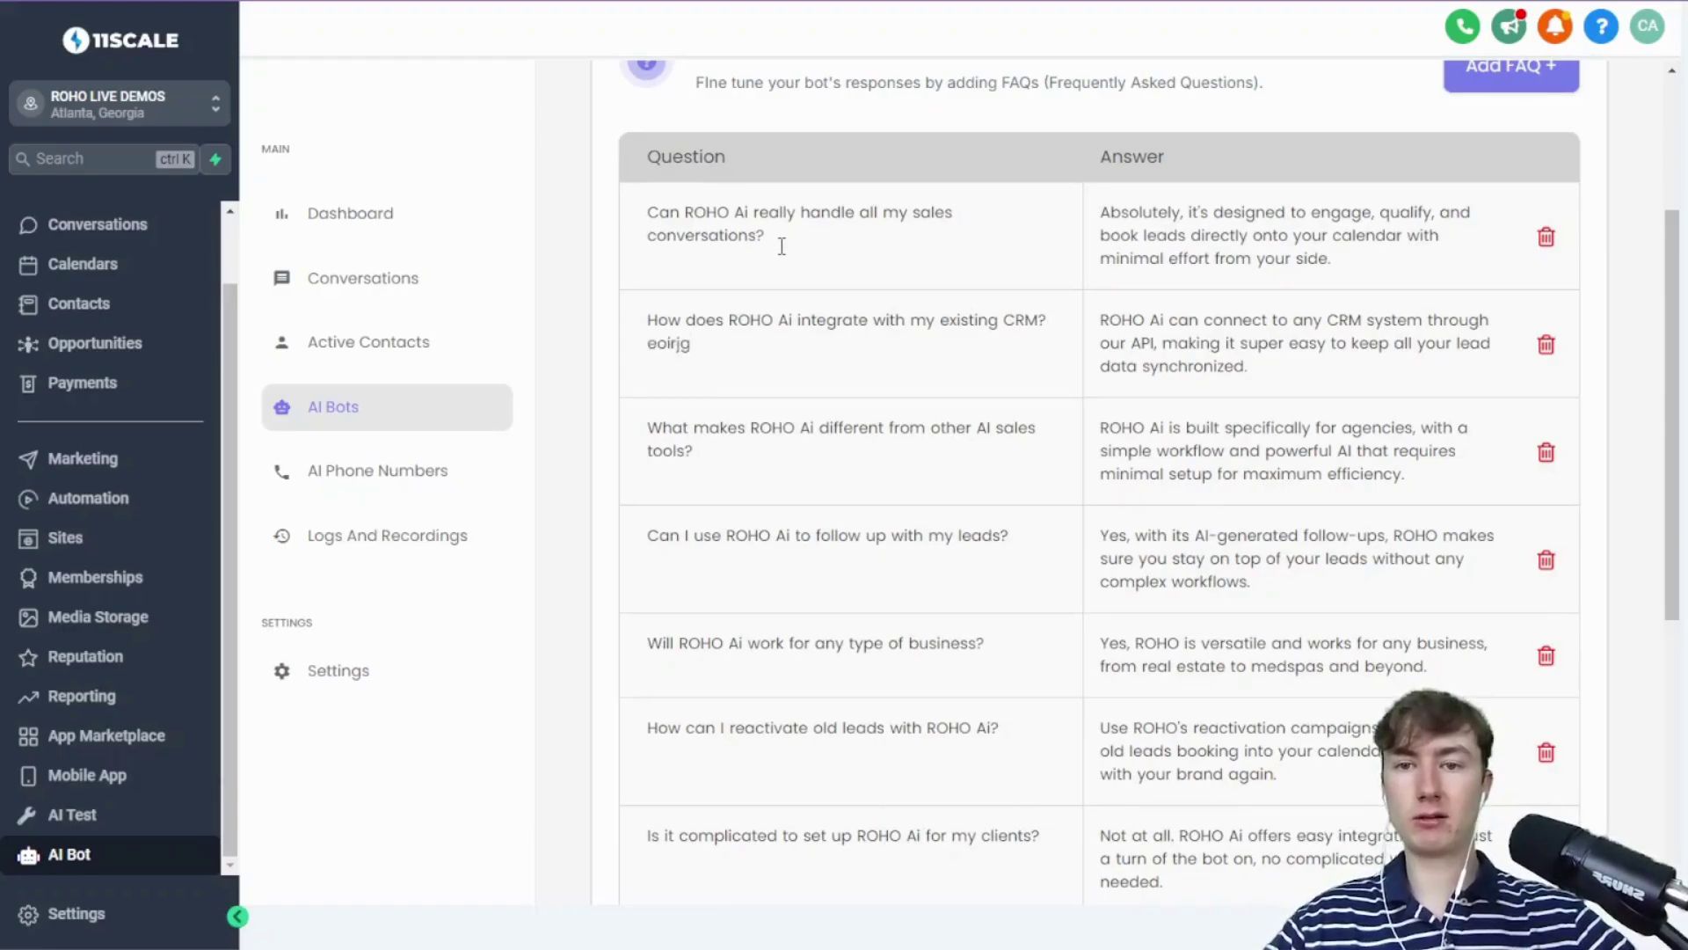
pyautogui.moveTo(694, 345); pyautogui.dragTo(646, 347)
pyautogui.press('BackSpace')
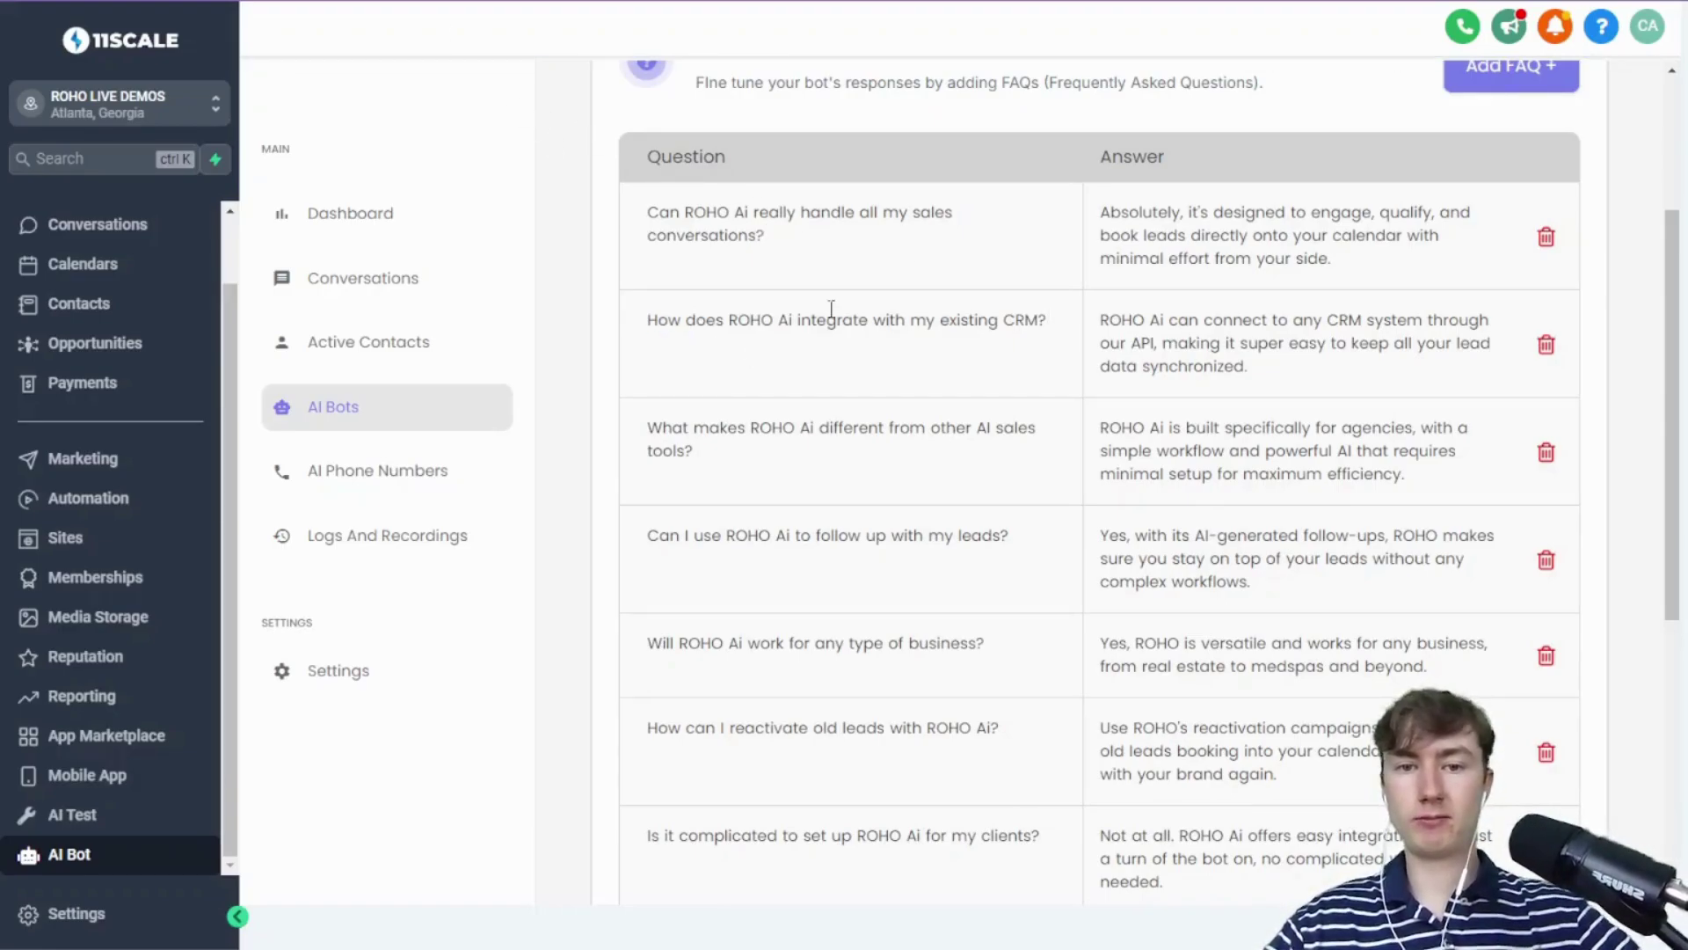
# Check the options for adding and deleting FAQs and read through the rest of the FAQ list
pyautogui.click(1528, 77)
pyautogui.click(1546, 760)
pyautogui.click(1229, 306)
pyautogui.scroll(-1, 886, 605)
pyautogui.scroll(1, 886, 606)
pyautogui.scroll(-10, 886, 609)
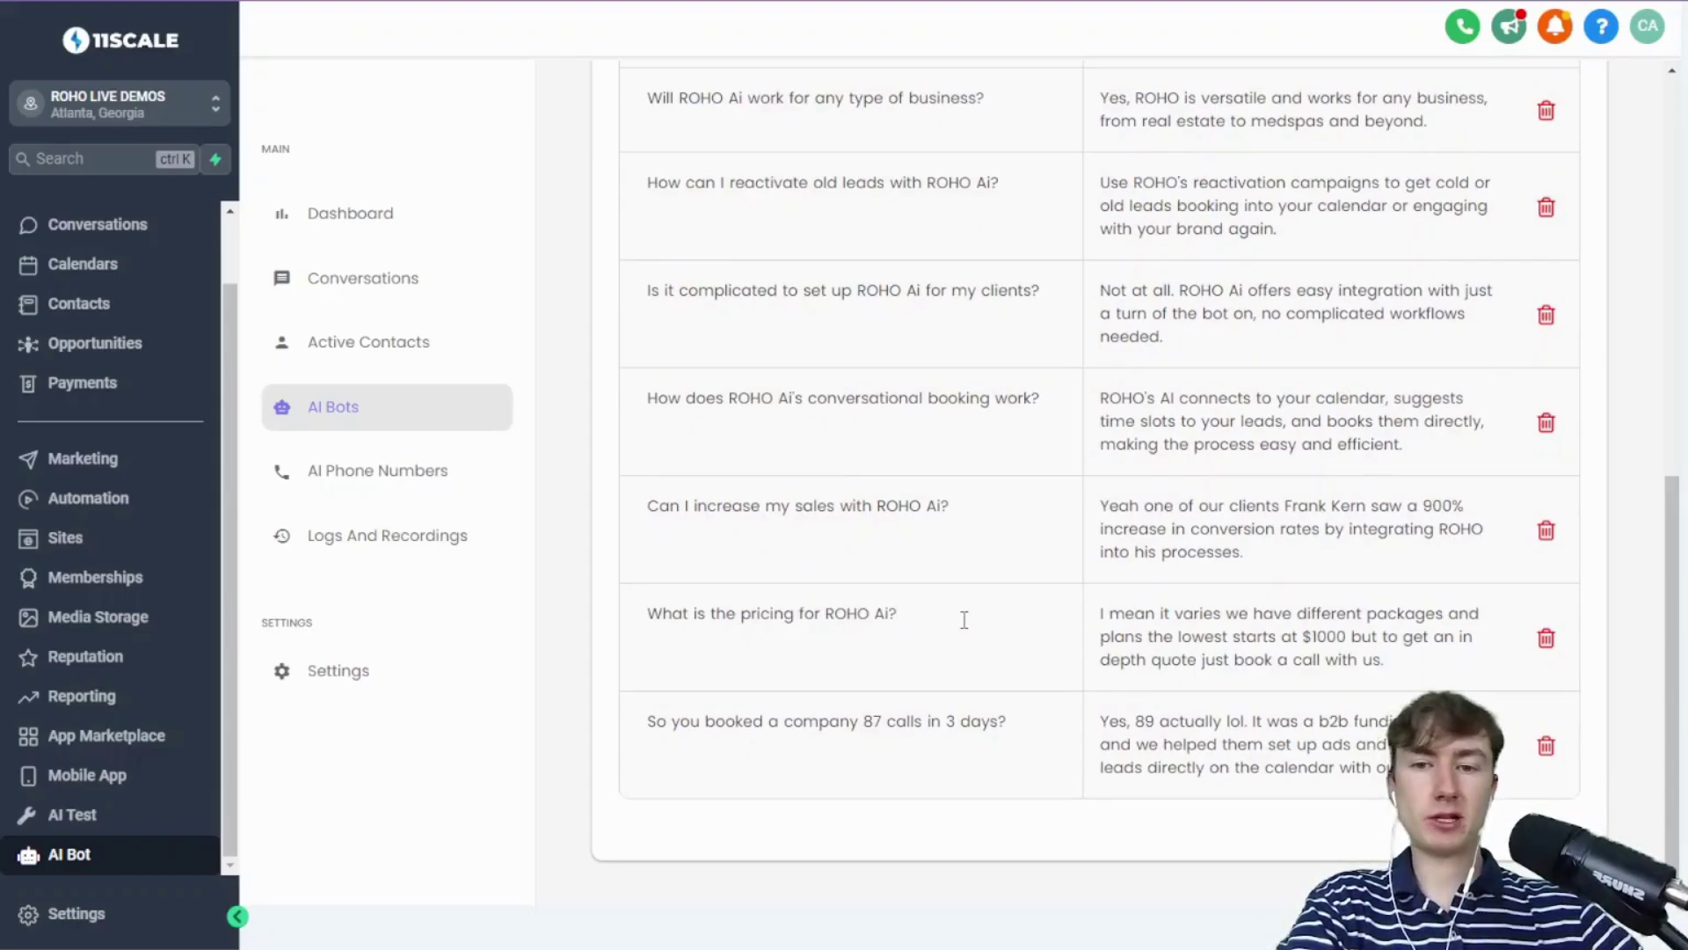
pyautogui.click(965, 620)
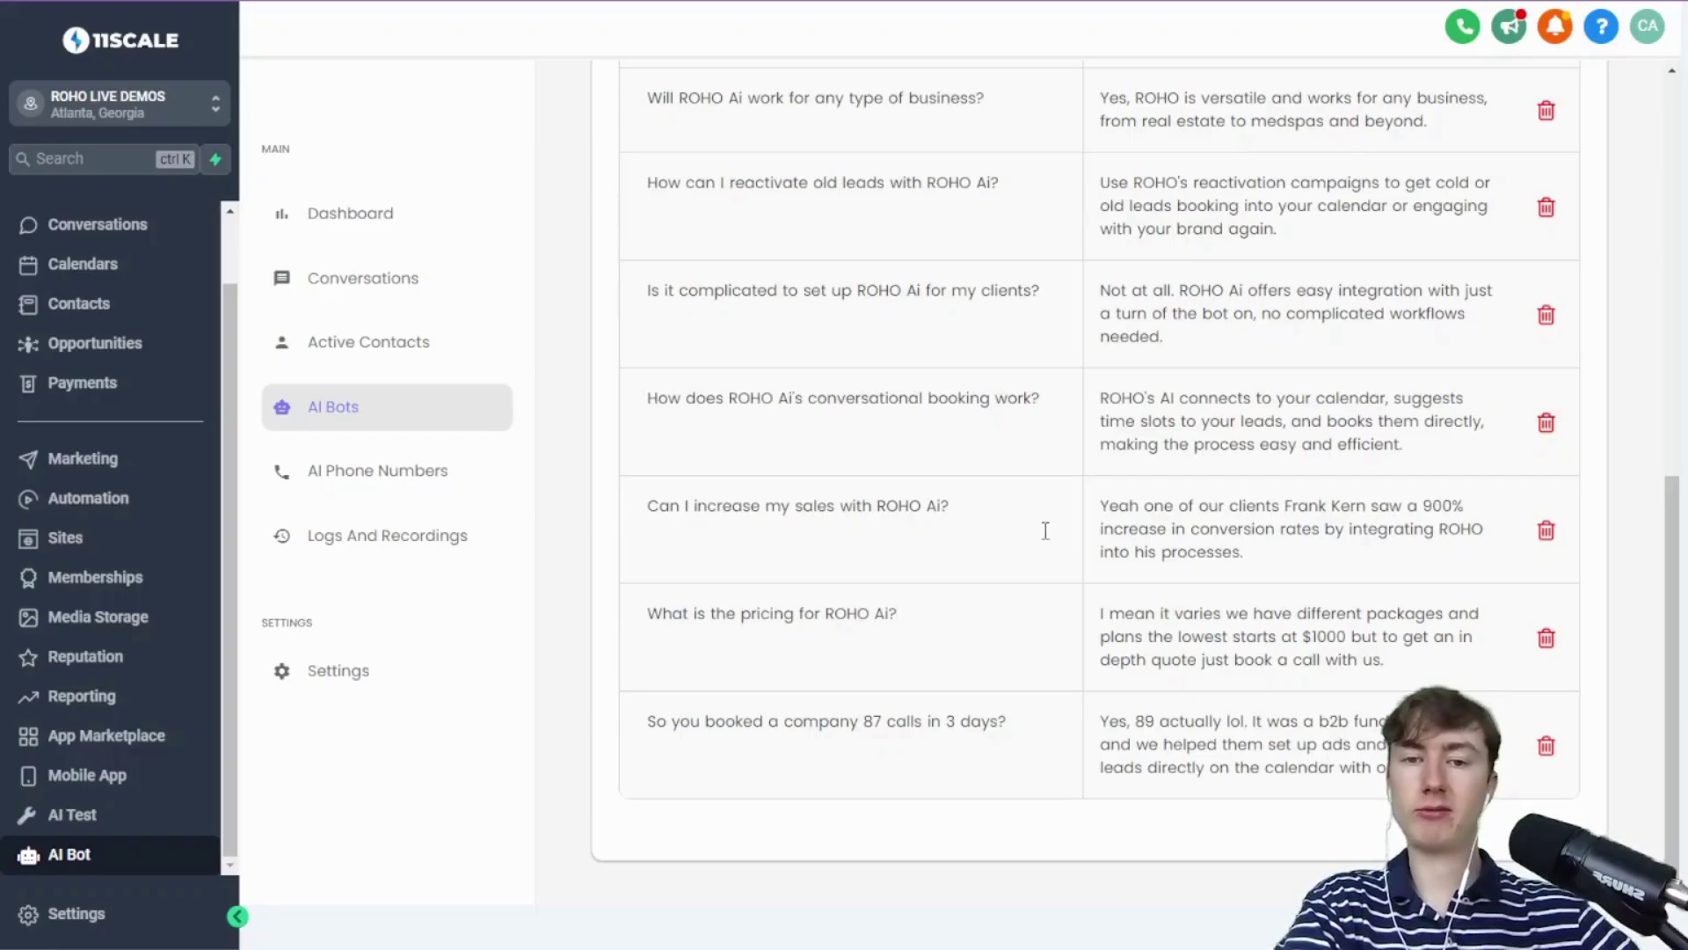
pyautogui.scroll(15, 1046, 530)
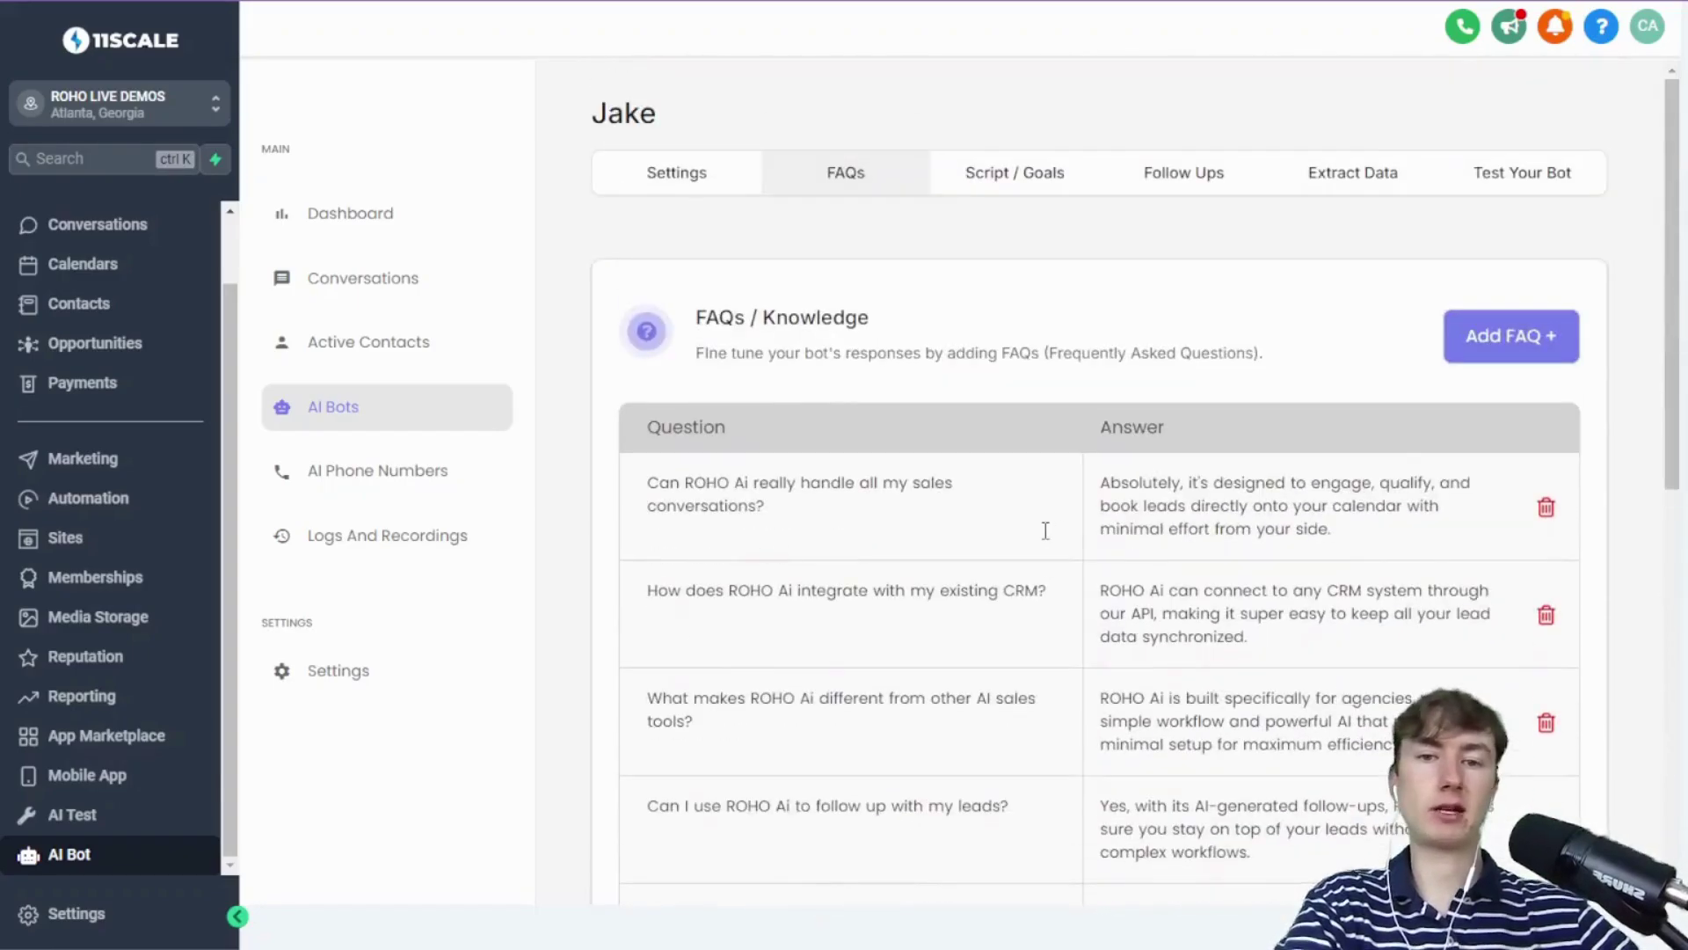
# In the bot's Script / Goals, enable Conversational Booking and choose DEFAULT CALENDAR as its calendar
pyautogui.click(1041, 181)
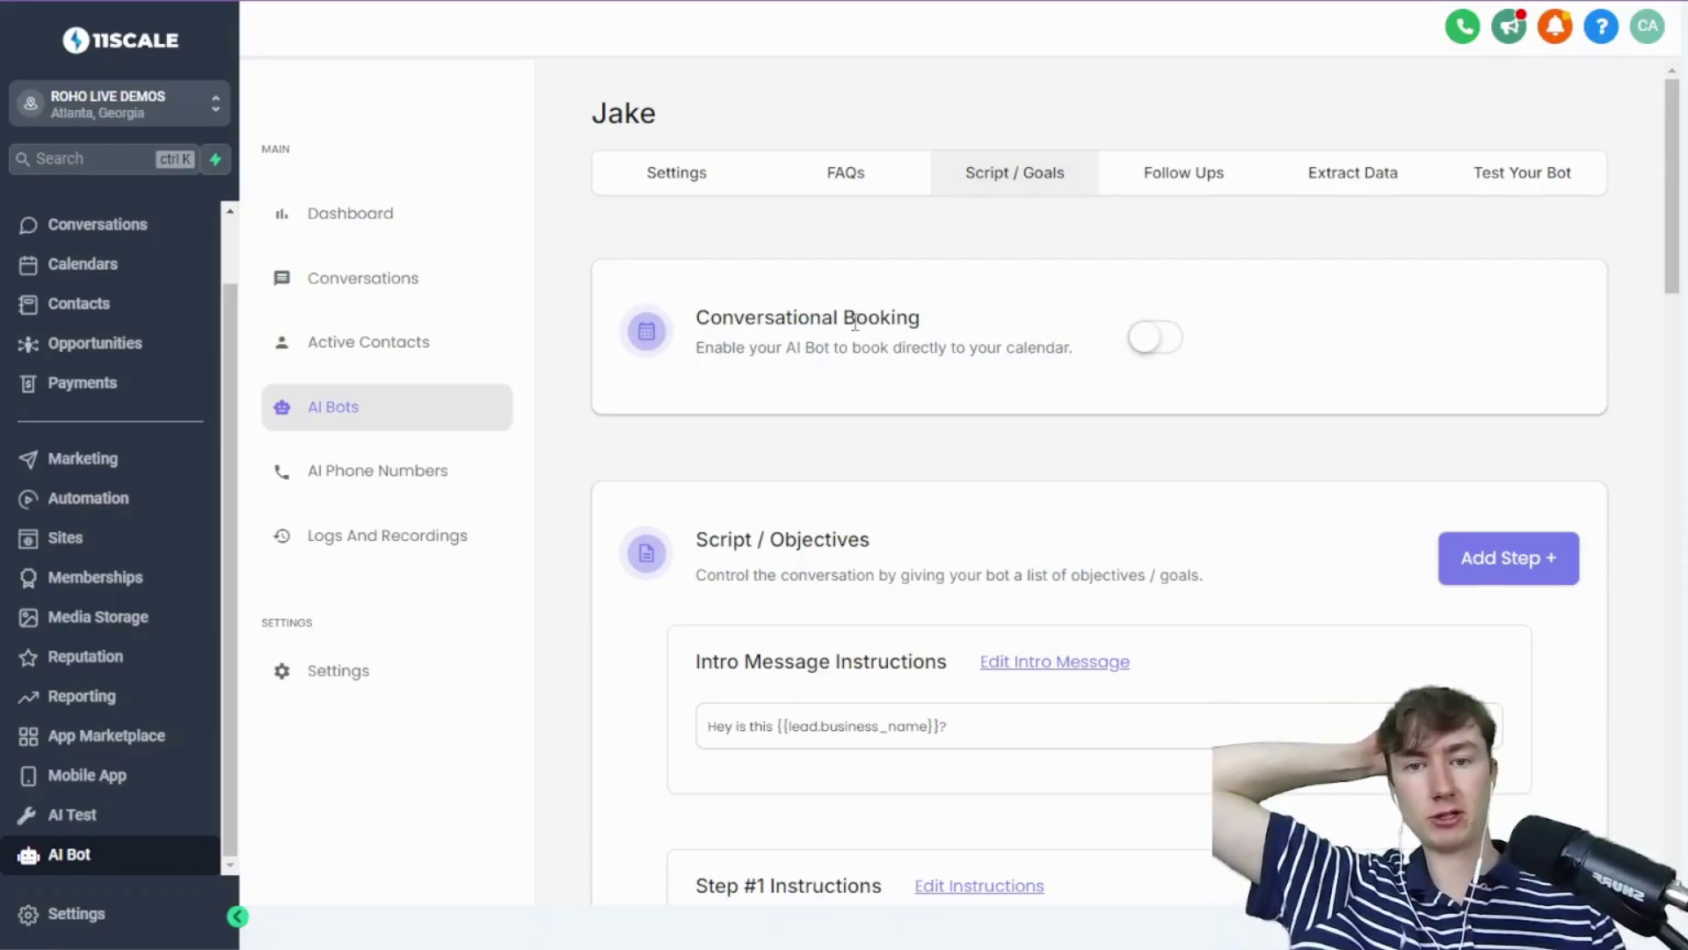
pyautogui.click(1130, 343)
pyautogui.click(1181, 458)
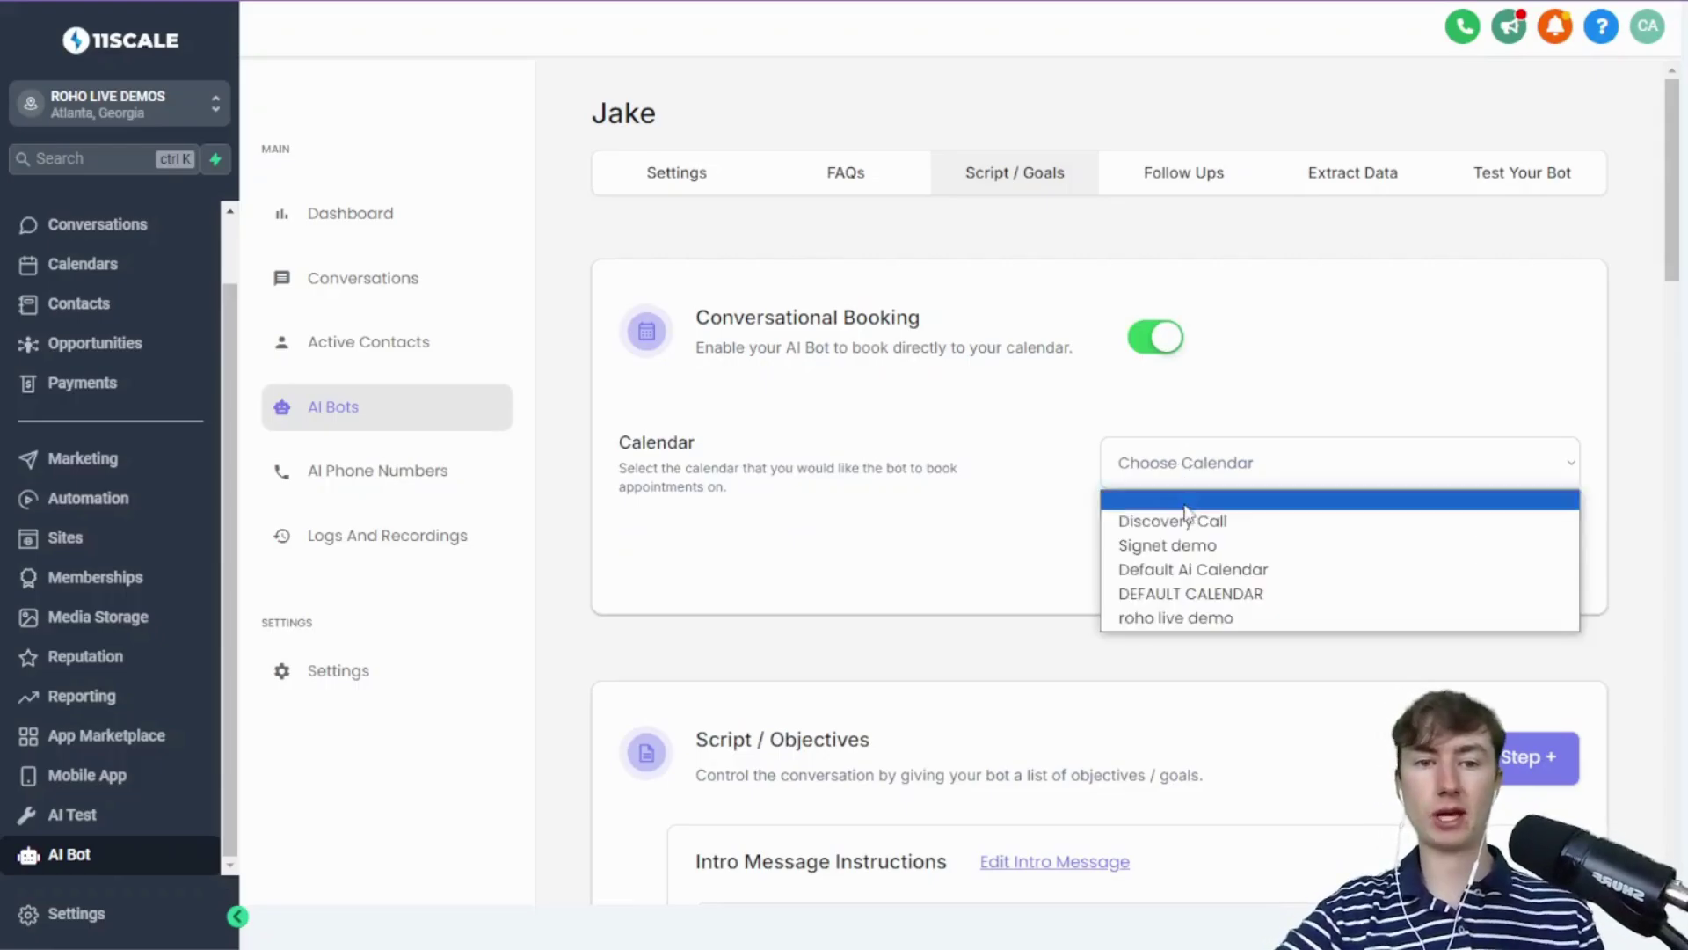
pyautogui.click(1194, 596)
# Open the Intro Message Instructions for editing, leave them unchanged and review the message text with its lead.business_name variable
pyautogui.scroll(-5, 1014, 396)
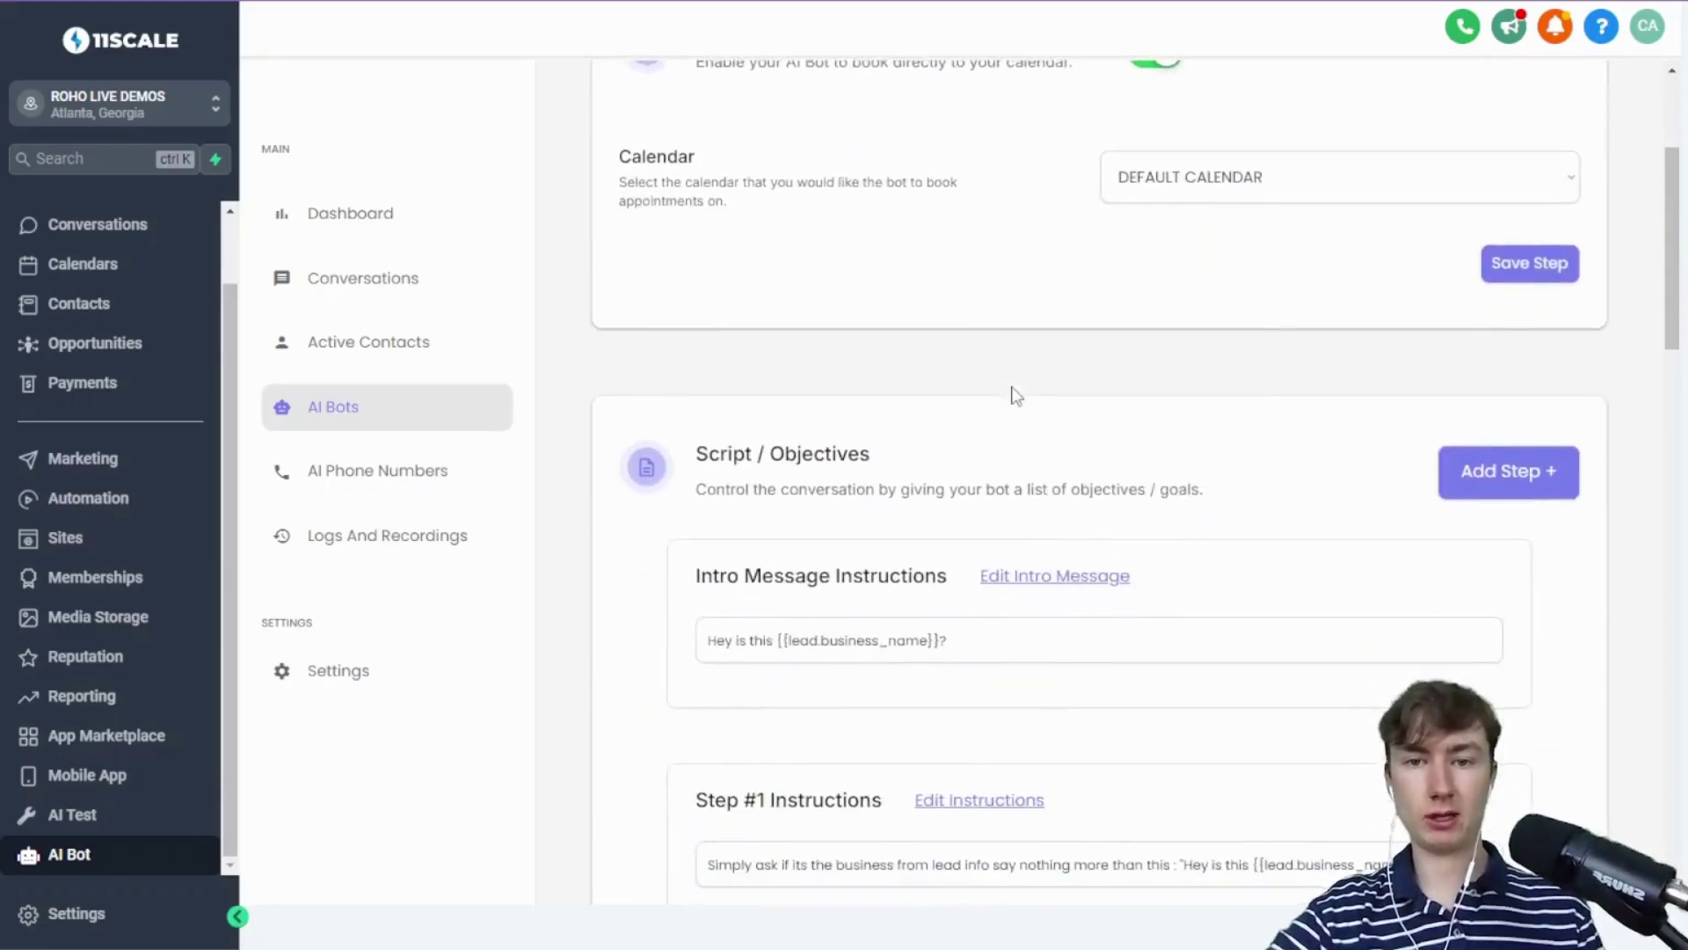
pyautogui.scroll(-3, 1014, 395)
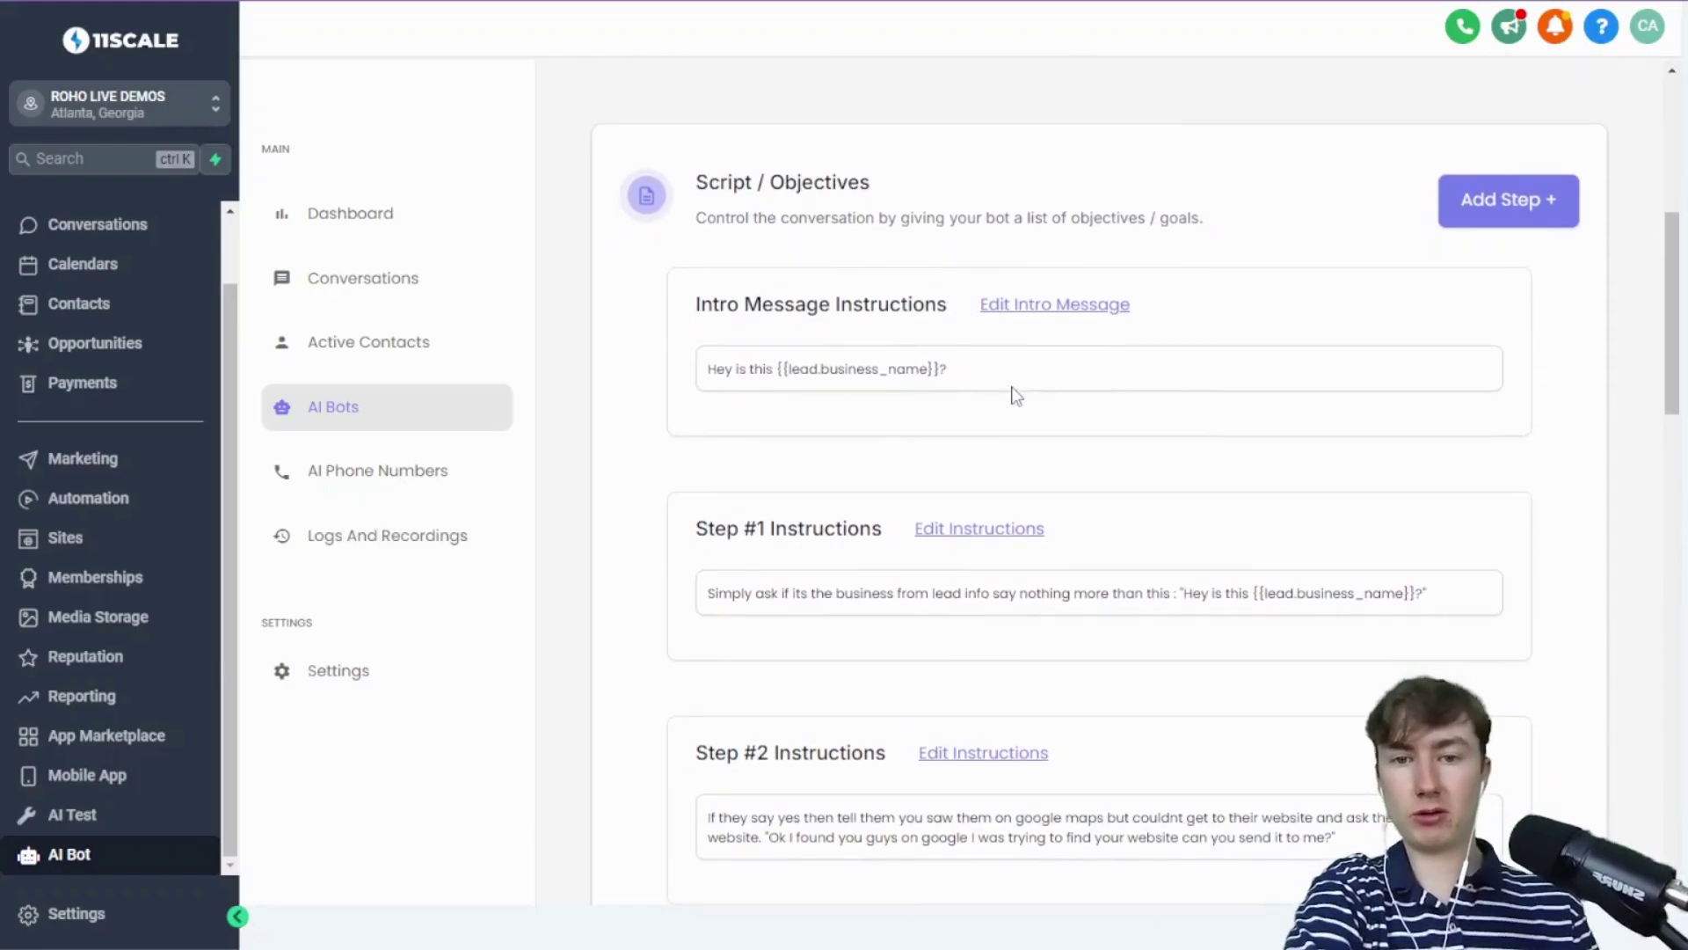
pyautogui.click(1044, 310)
pyautogui.click(1481, 444)
pyautogui.scroll(-2, 987, 313)
pyautogui.moveTo(991, 290); pyautogui.dragTo(681, 296)
pyautogui.click(706, 283)
pyautogui.scroll(-2, 884, 292)
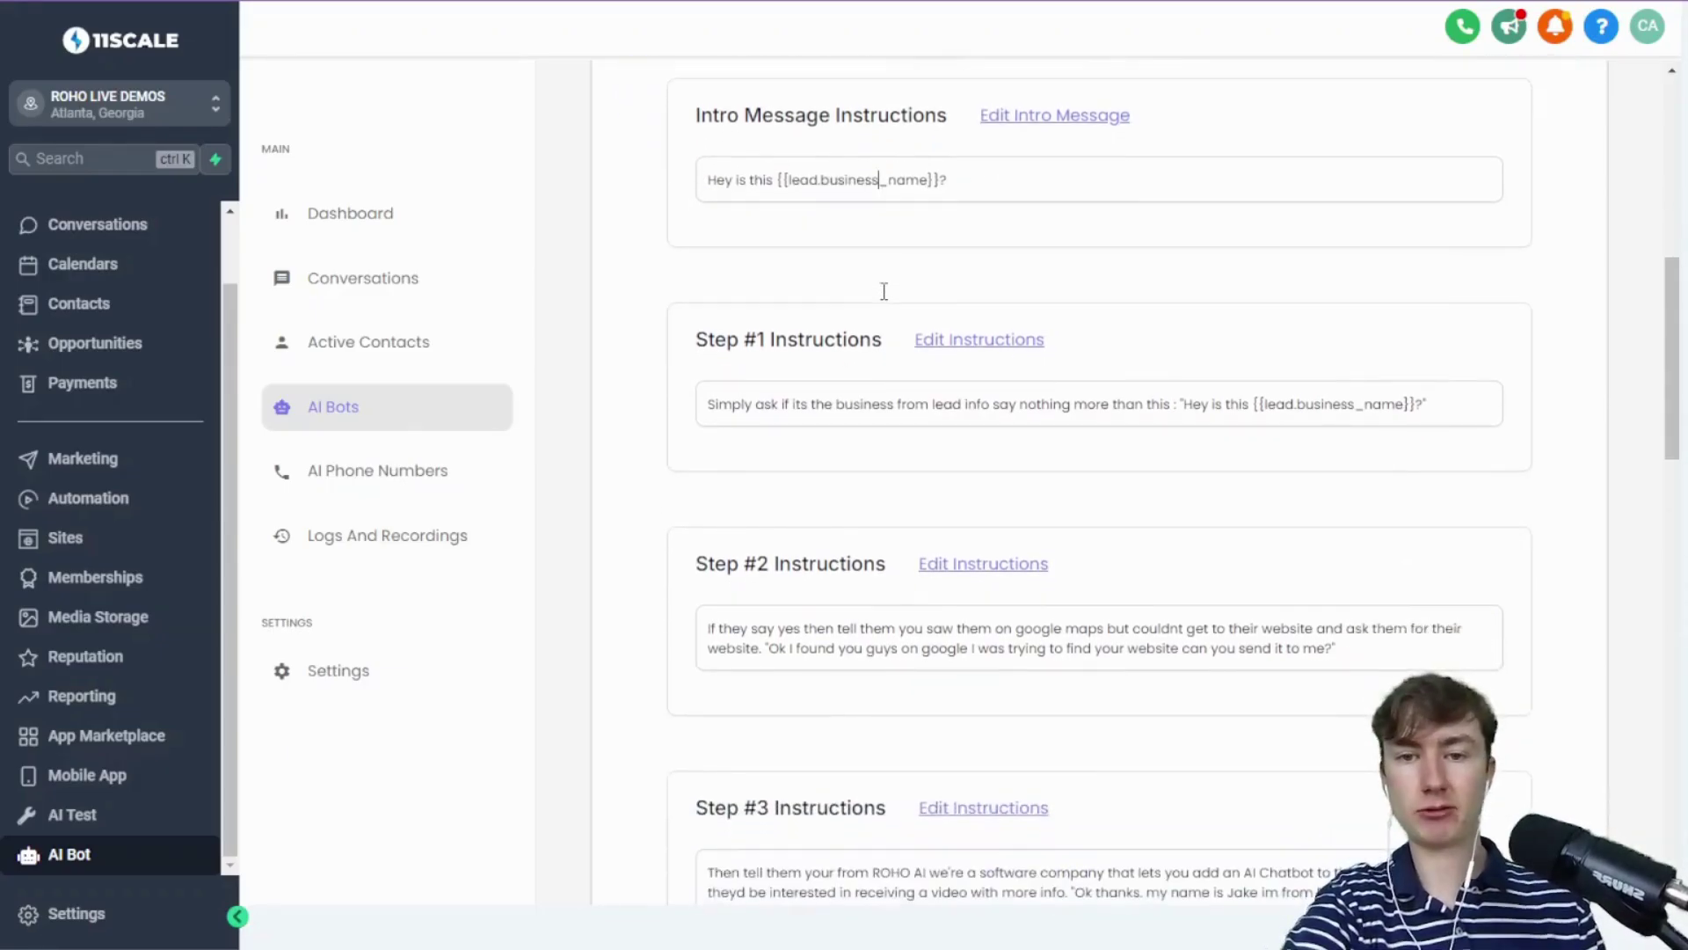
# Read through the Step #1 to Step #4 Instructions and the description of Script / Objectives
pyautogui.scroll(-5, 729, 456)
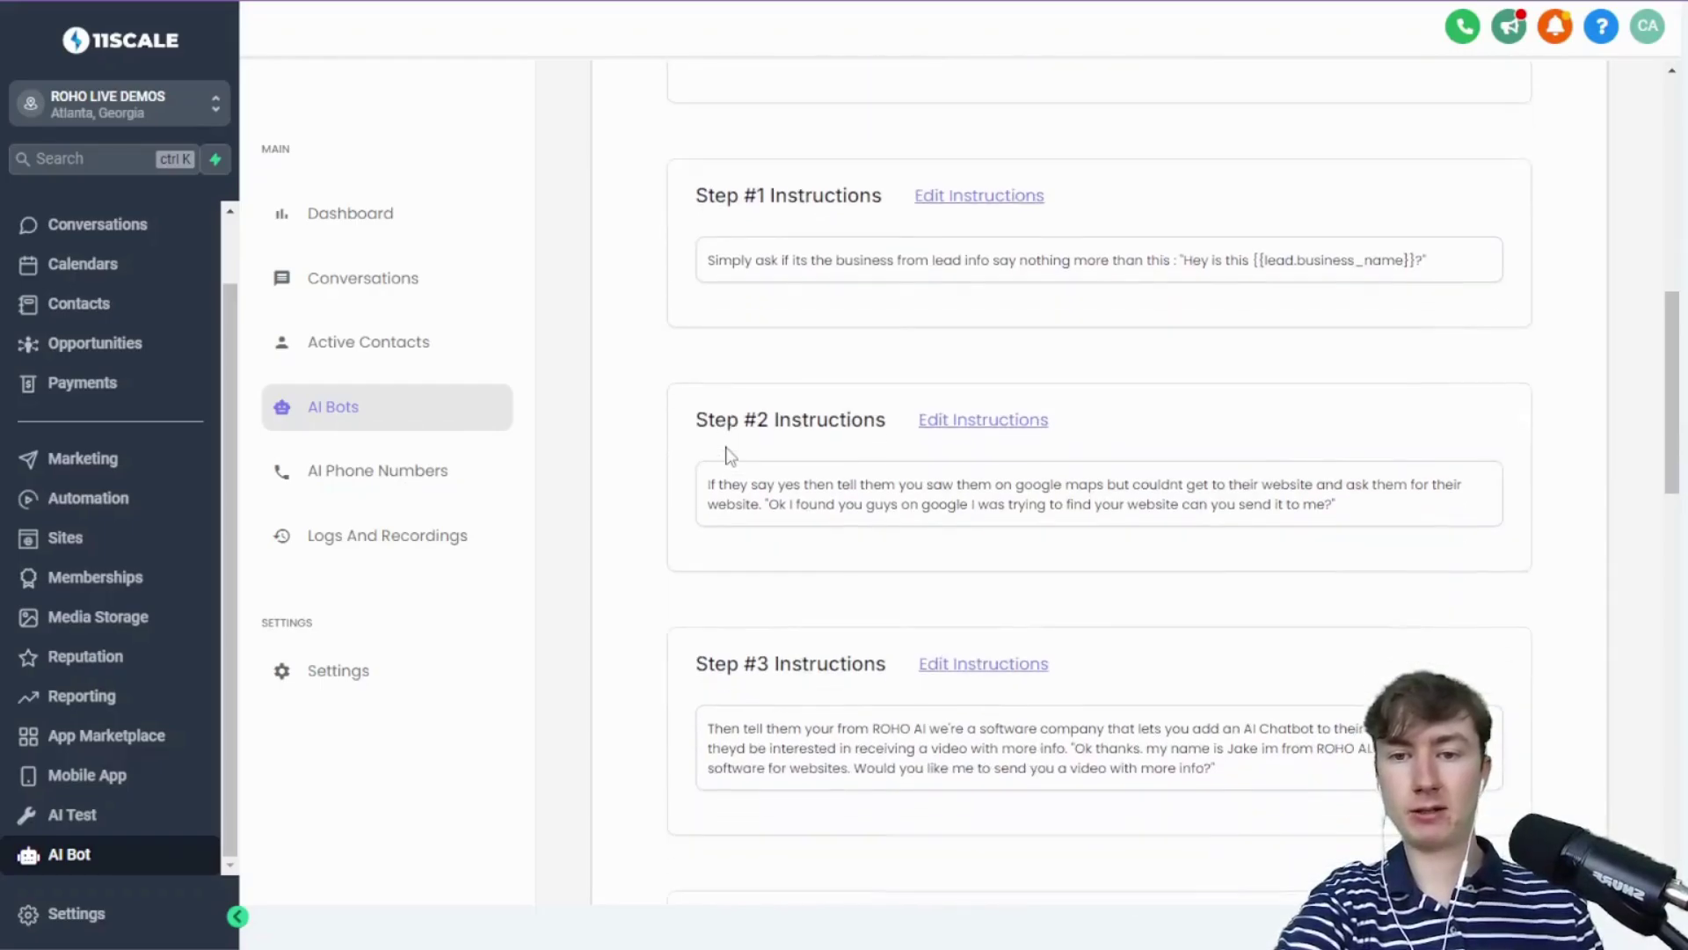
pyautogui.scroll(-7, 724, 371)
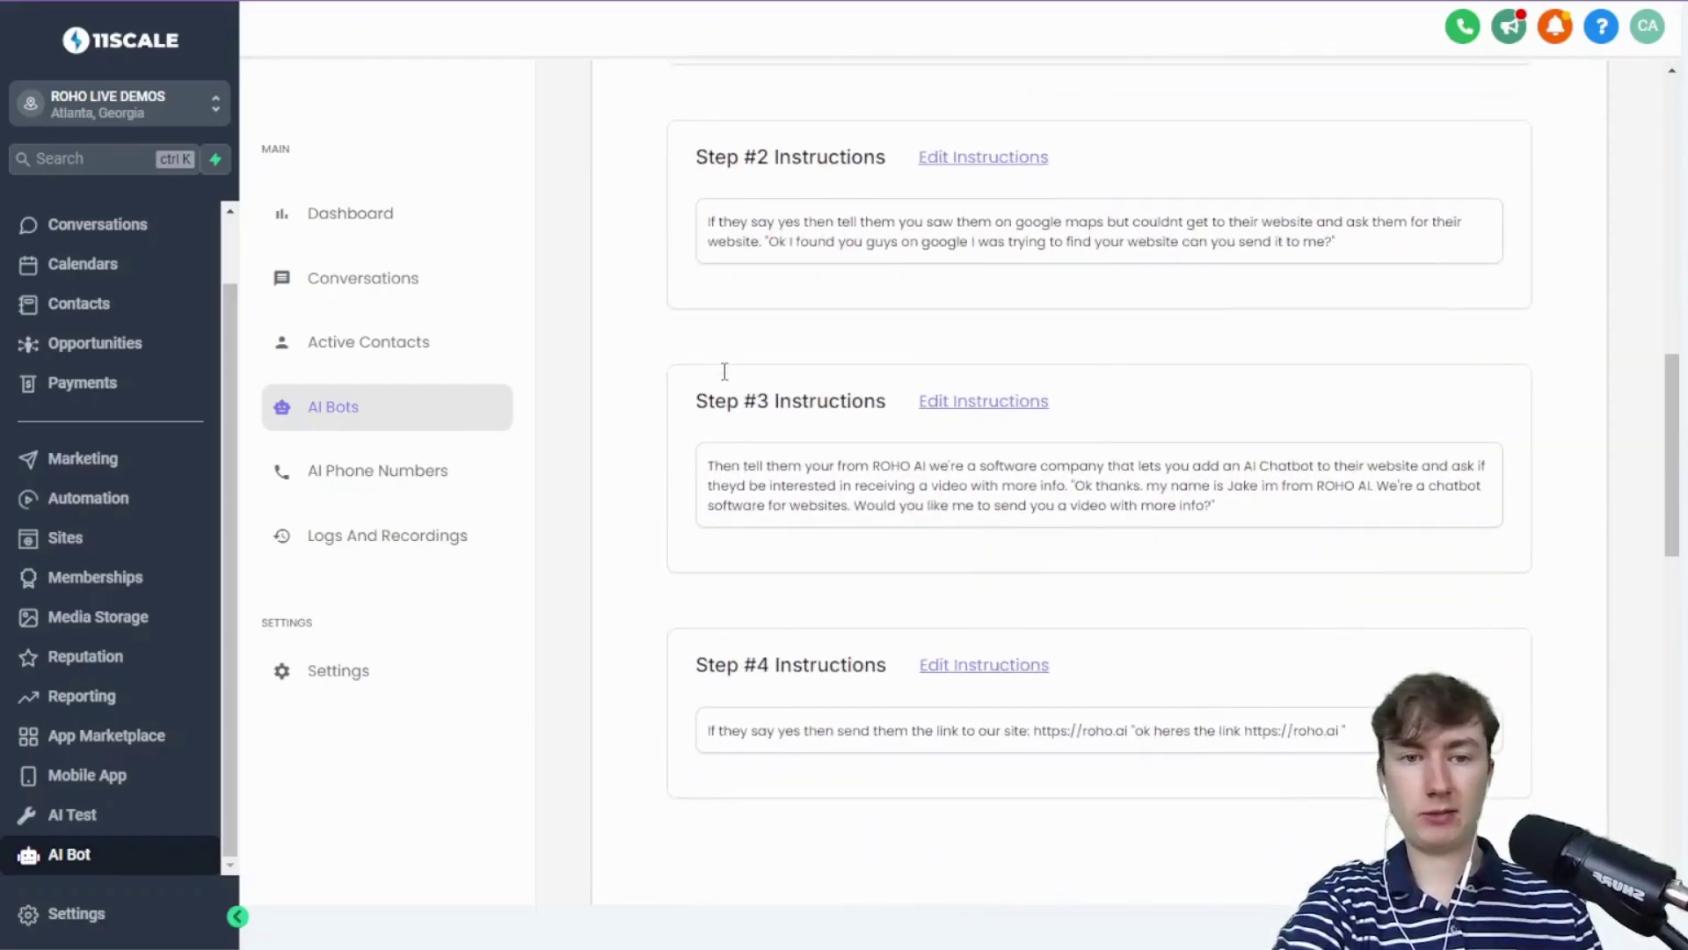
pyautogui.scroll(-2, 724, 371)
pyautogui.scroll(2, 784, 361)
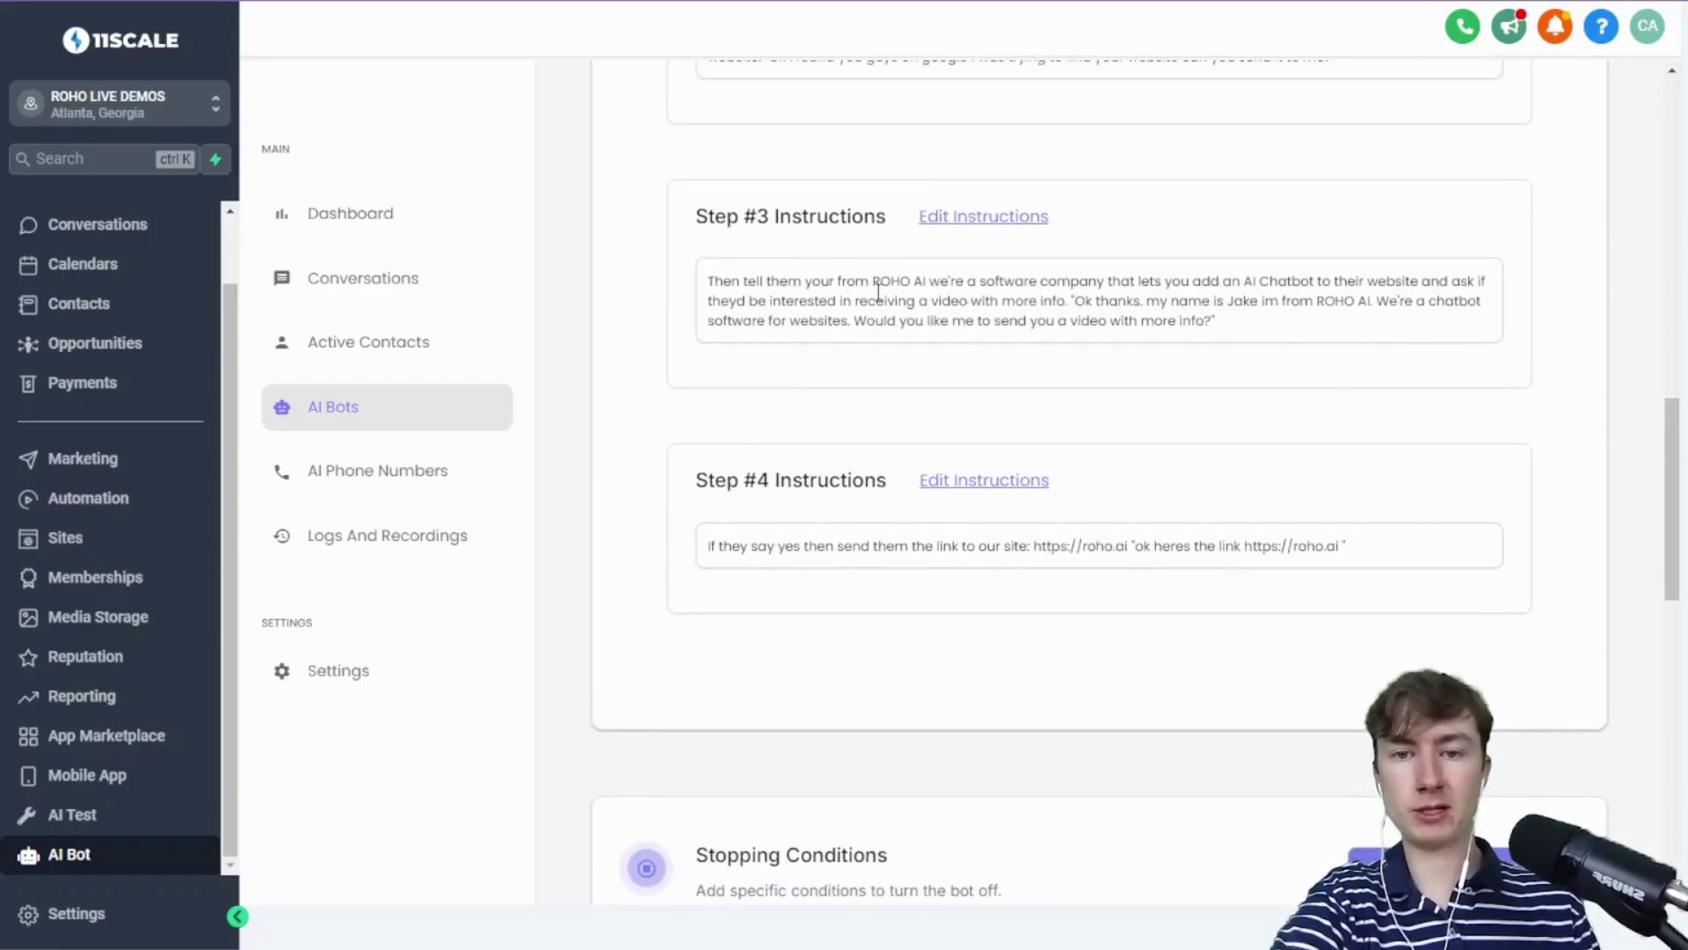
pyautogui.scroll(18, 832, 286)
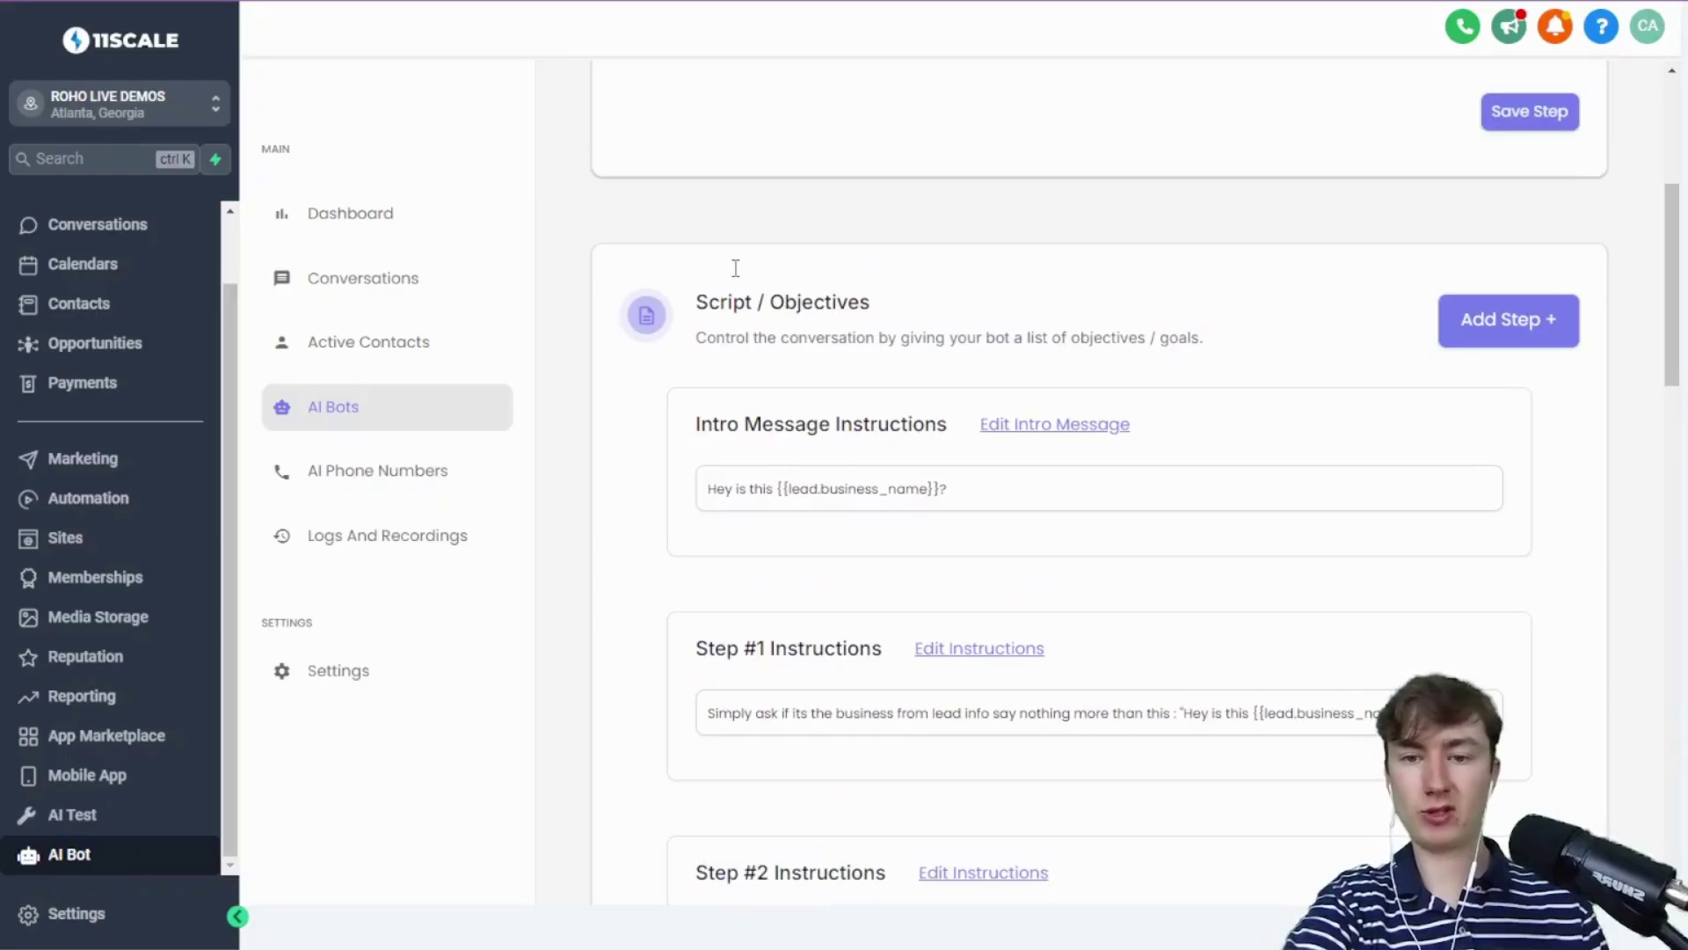
pyautogui.scroll(-17, 736, 268)
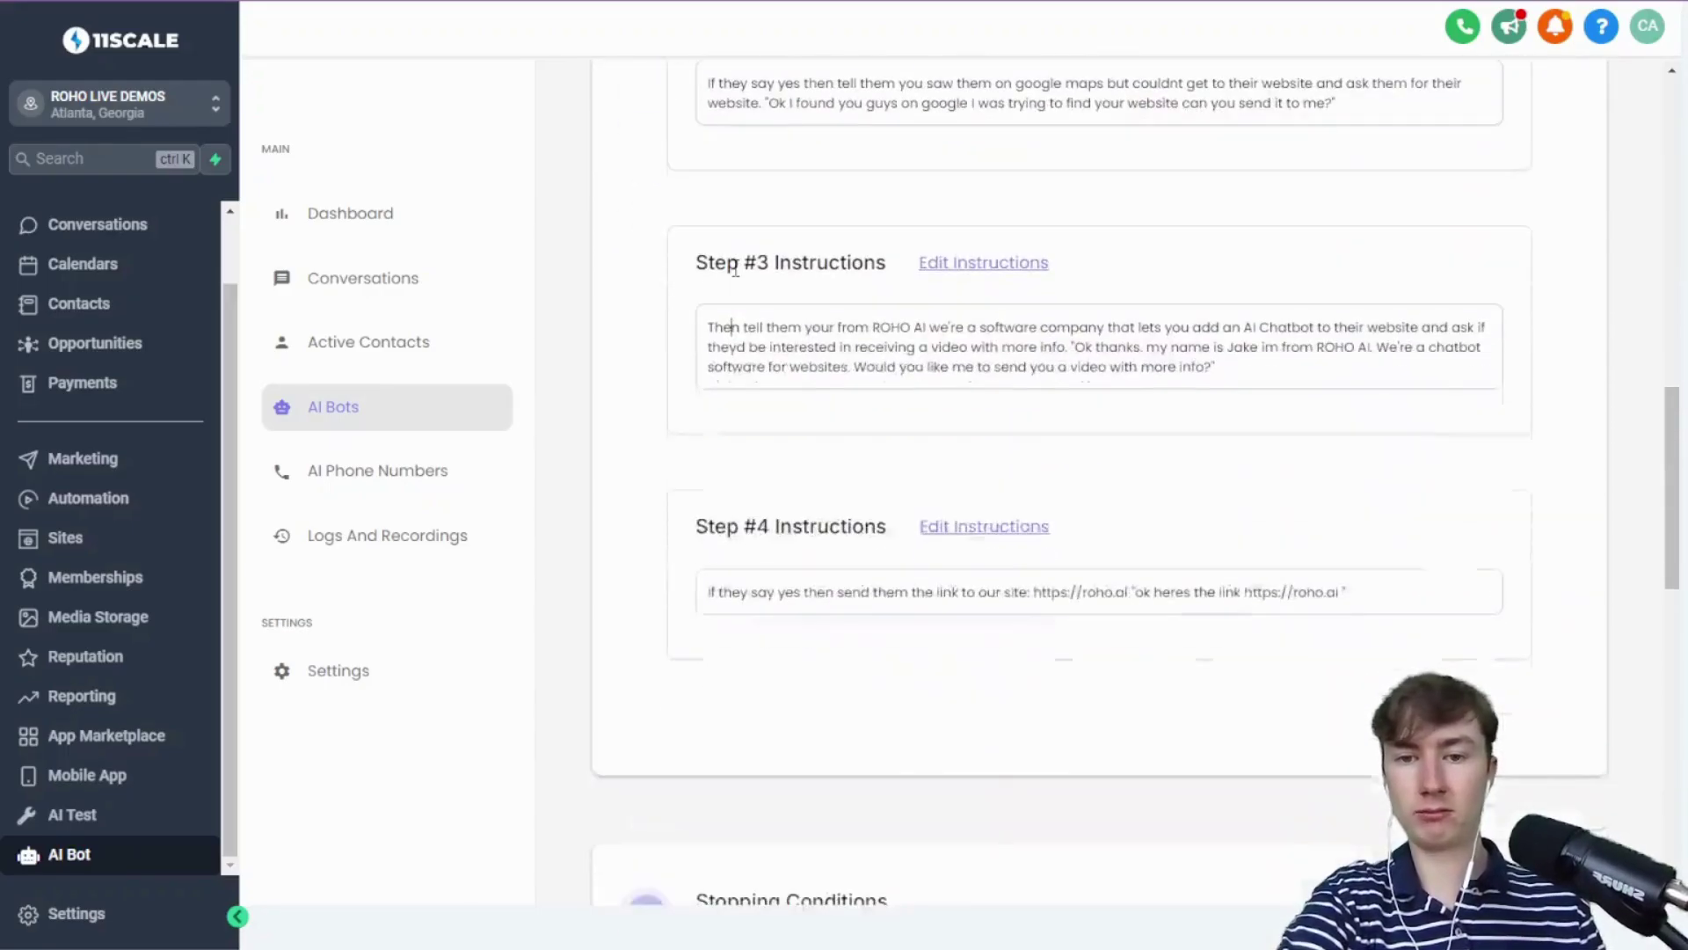
pyautogui.scroll(-7, 736, 268)
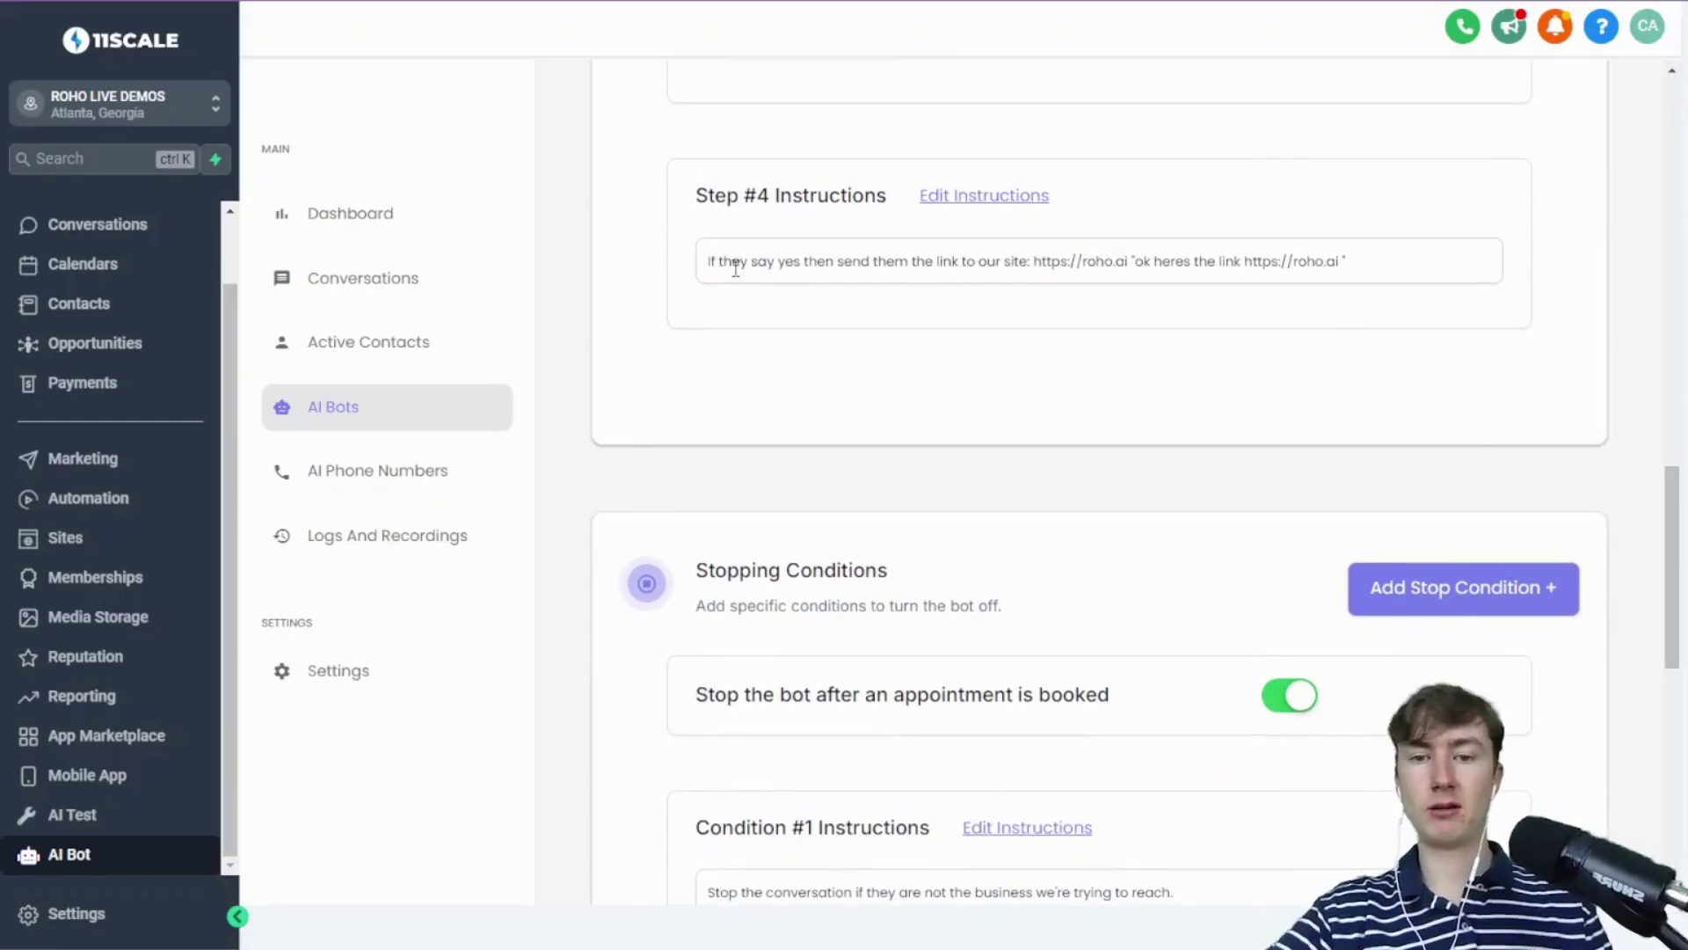
pyautogui.scroll(20, 736, 268)
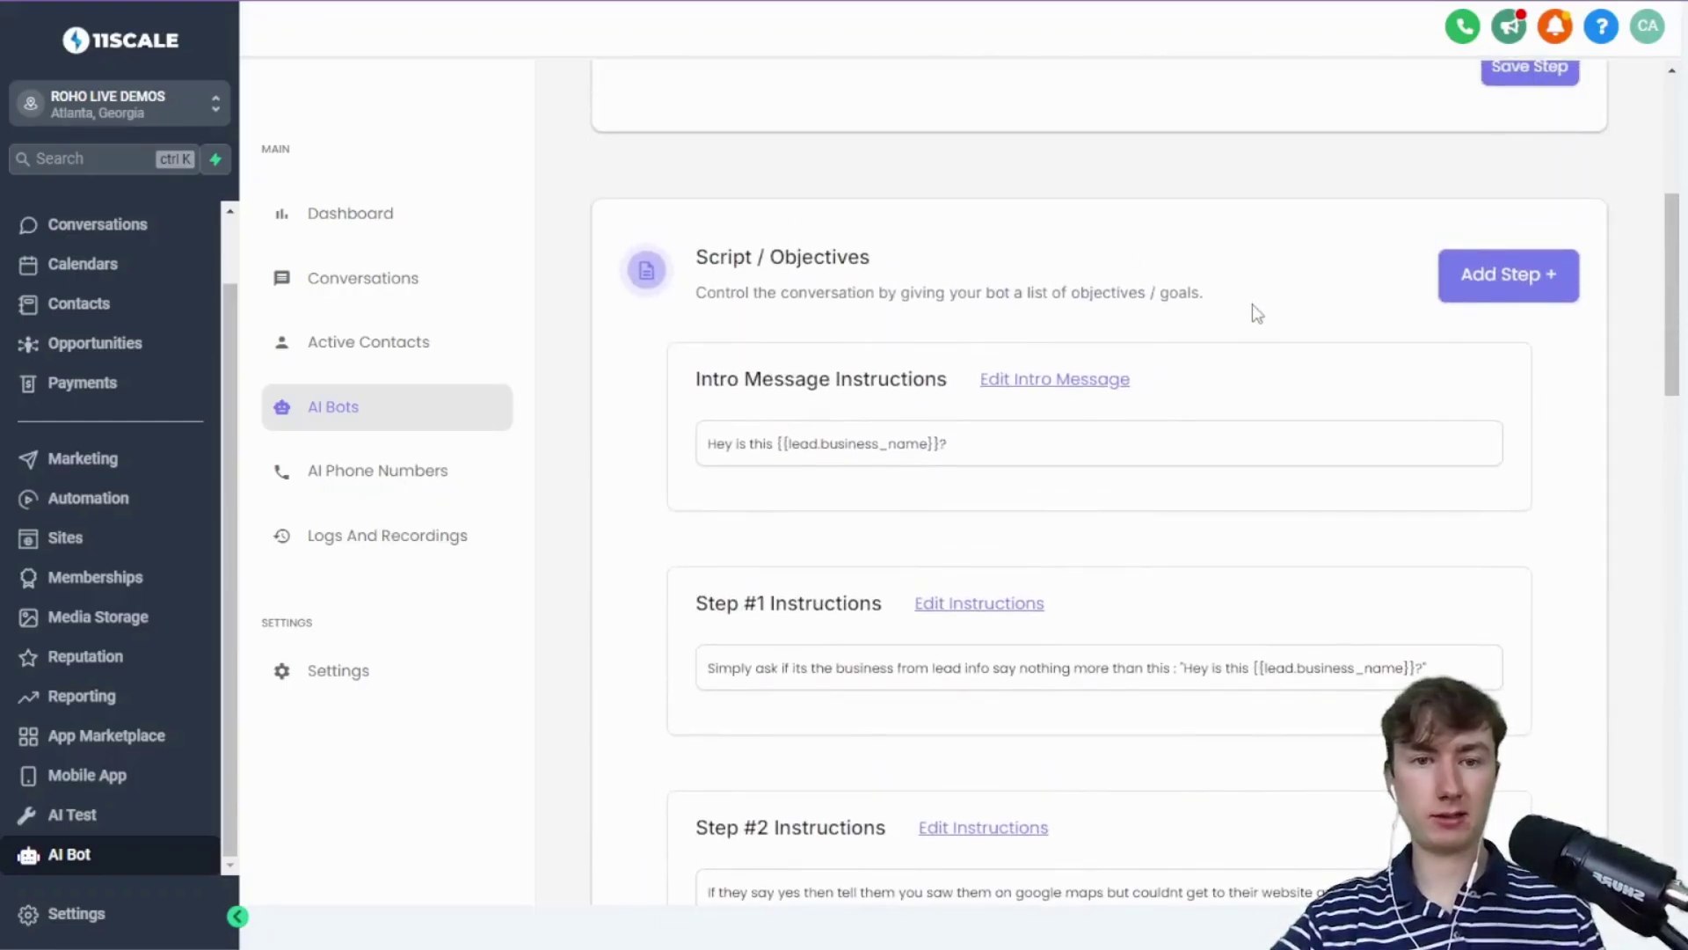
pyautogui.moveTo(1231, 303); pyautogui.dragTo(772, 257)
pyautogui.click(772, 257)
pyautogui.scroll(-10, 711, 255)
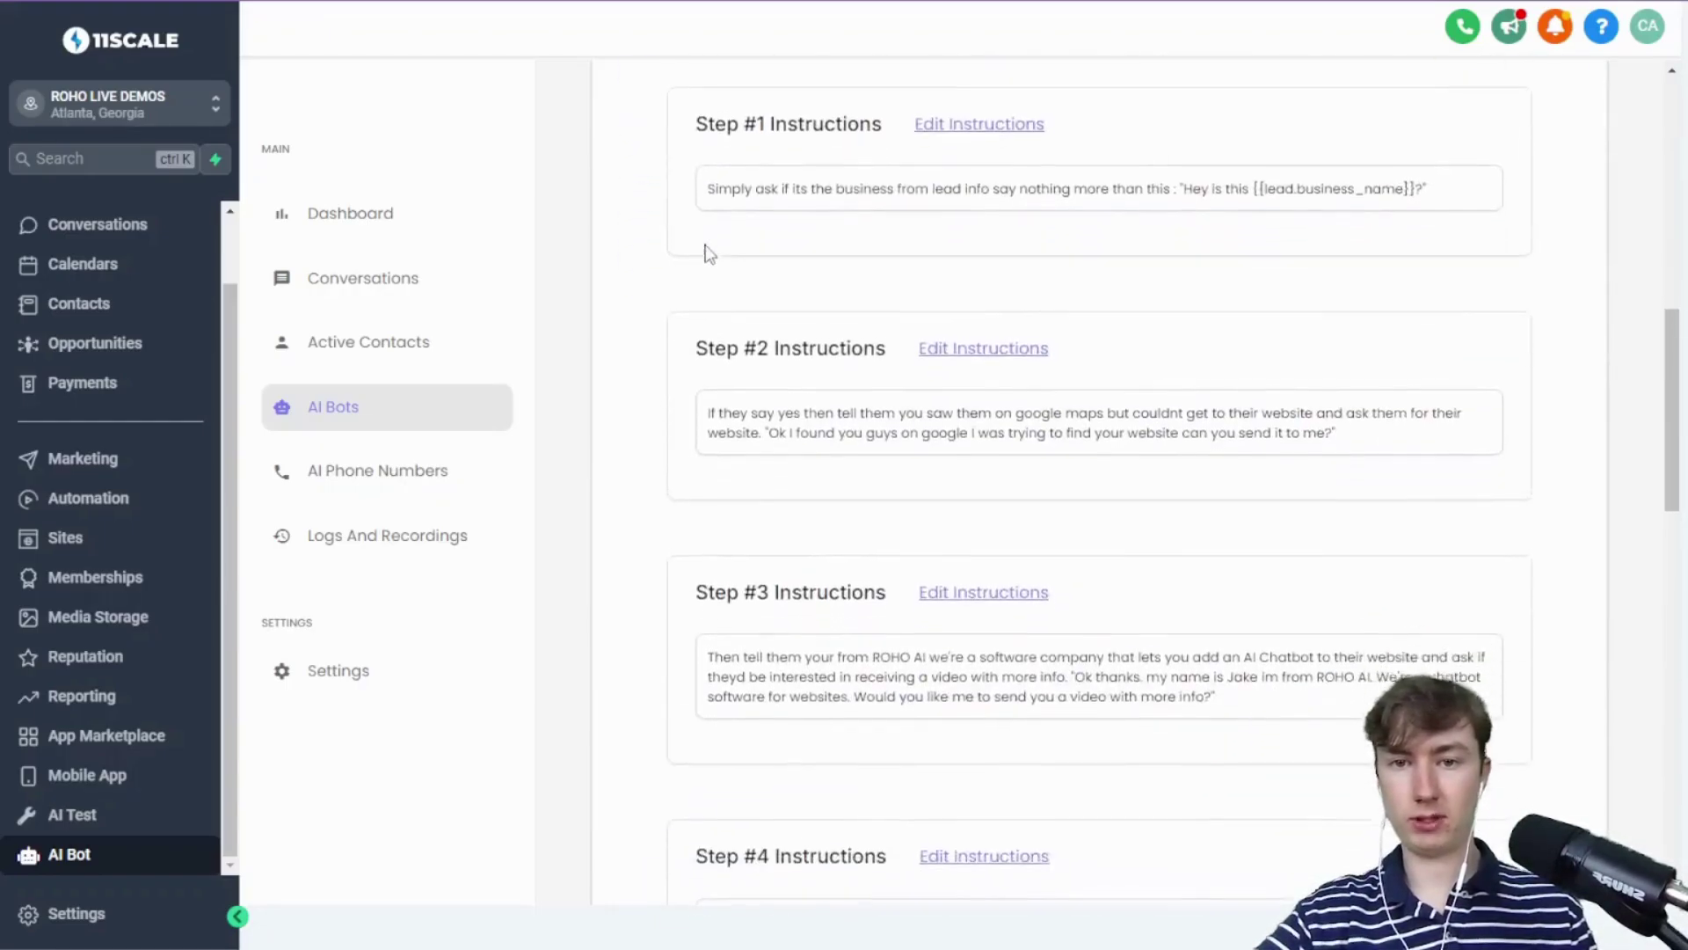
pyautogui.scroll(-10, 711, 255)
pyautogui.scroll(20, 708, 255)
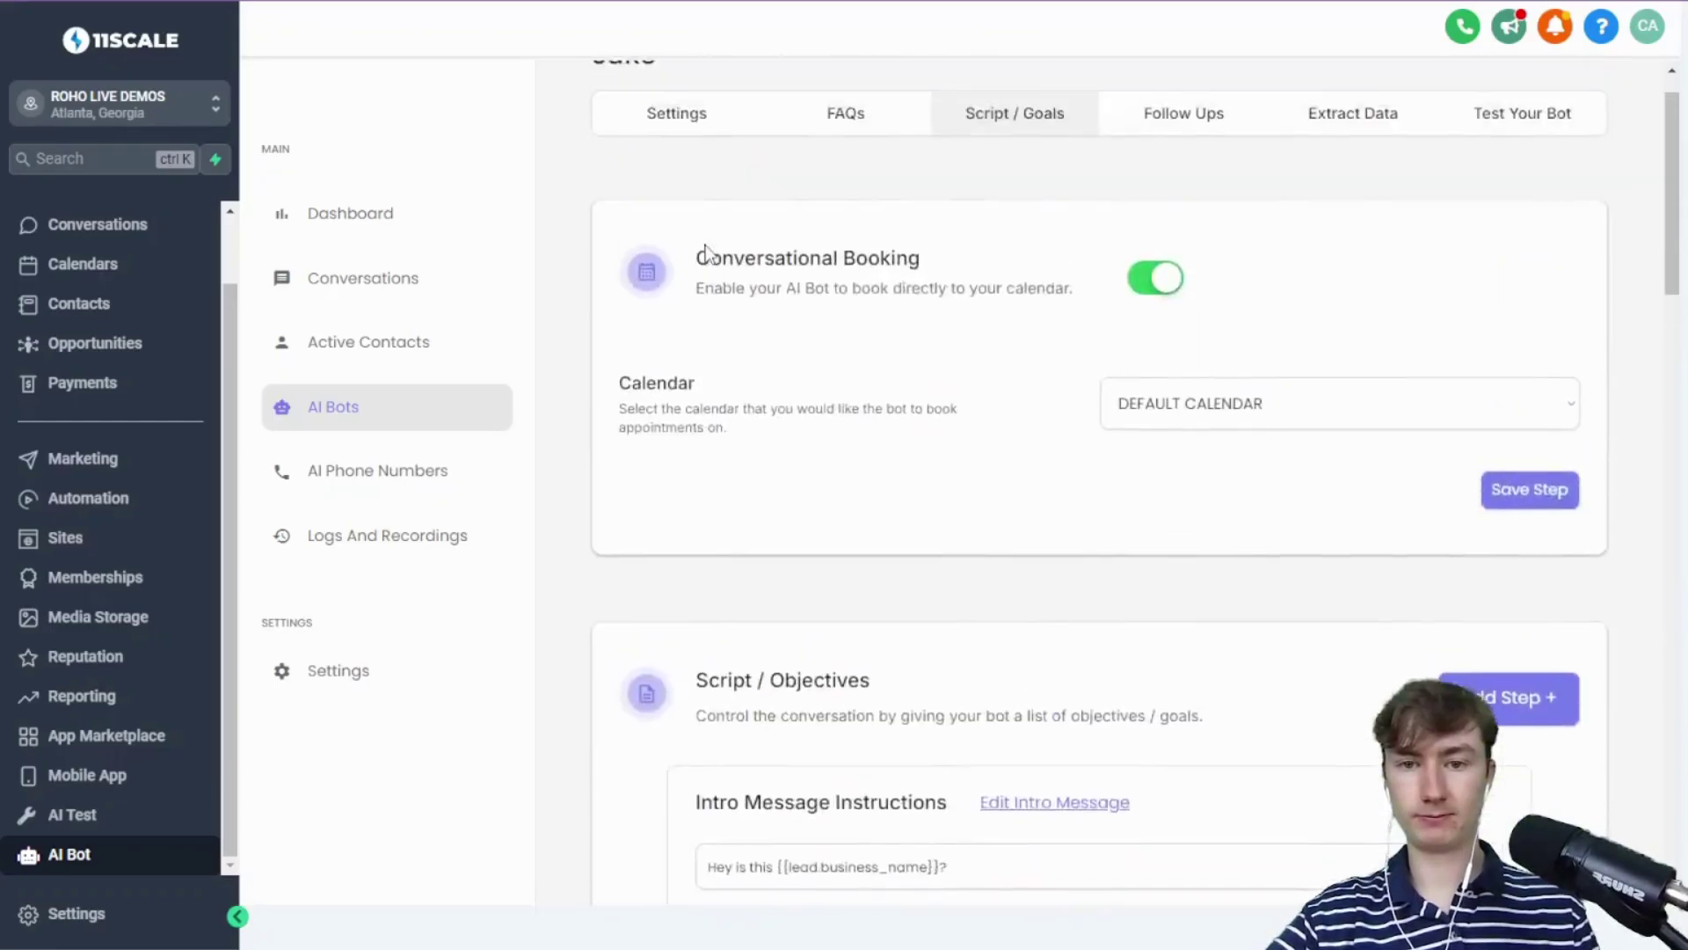
# Review the Stopping Conditions, including the stop after a booked appointment and the instructions for Conditions #1 to #3
pyautogui.scroll(-20, 708, 254)
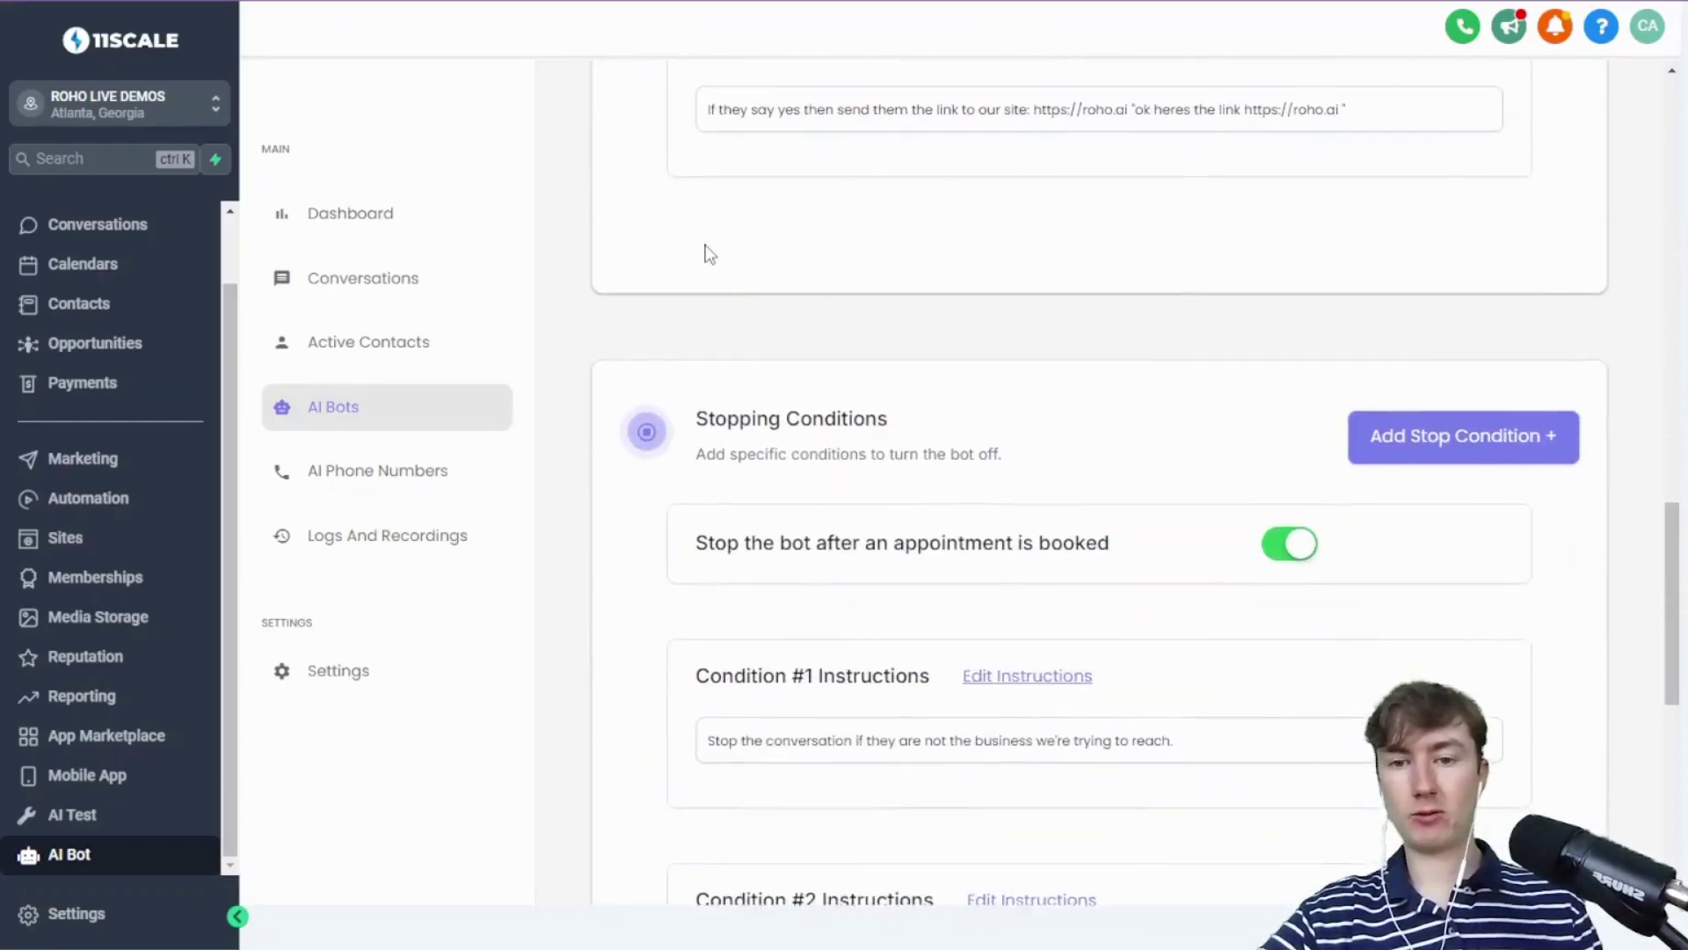
pyautogui.scroll(-2, 711, 255)
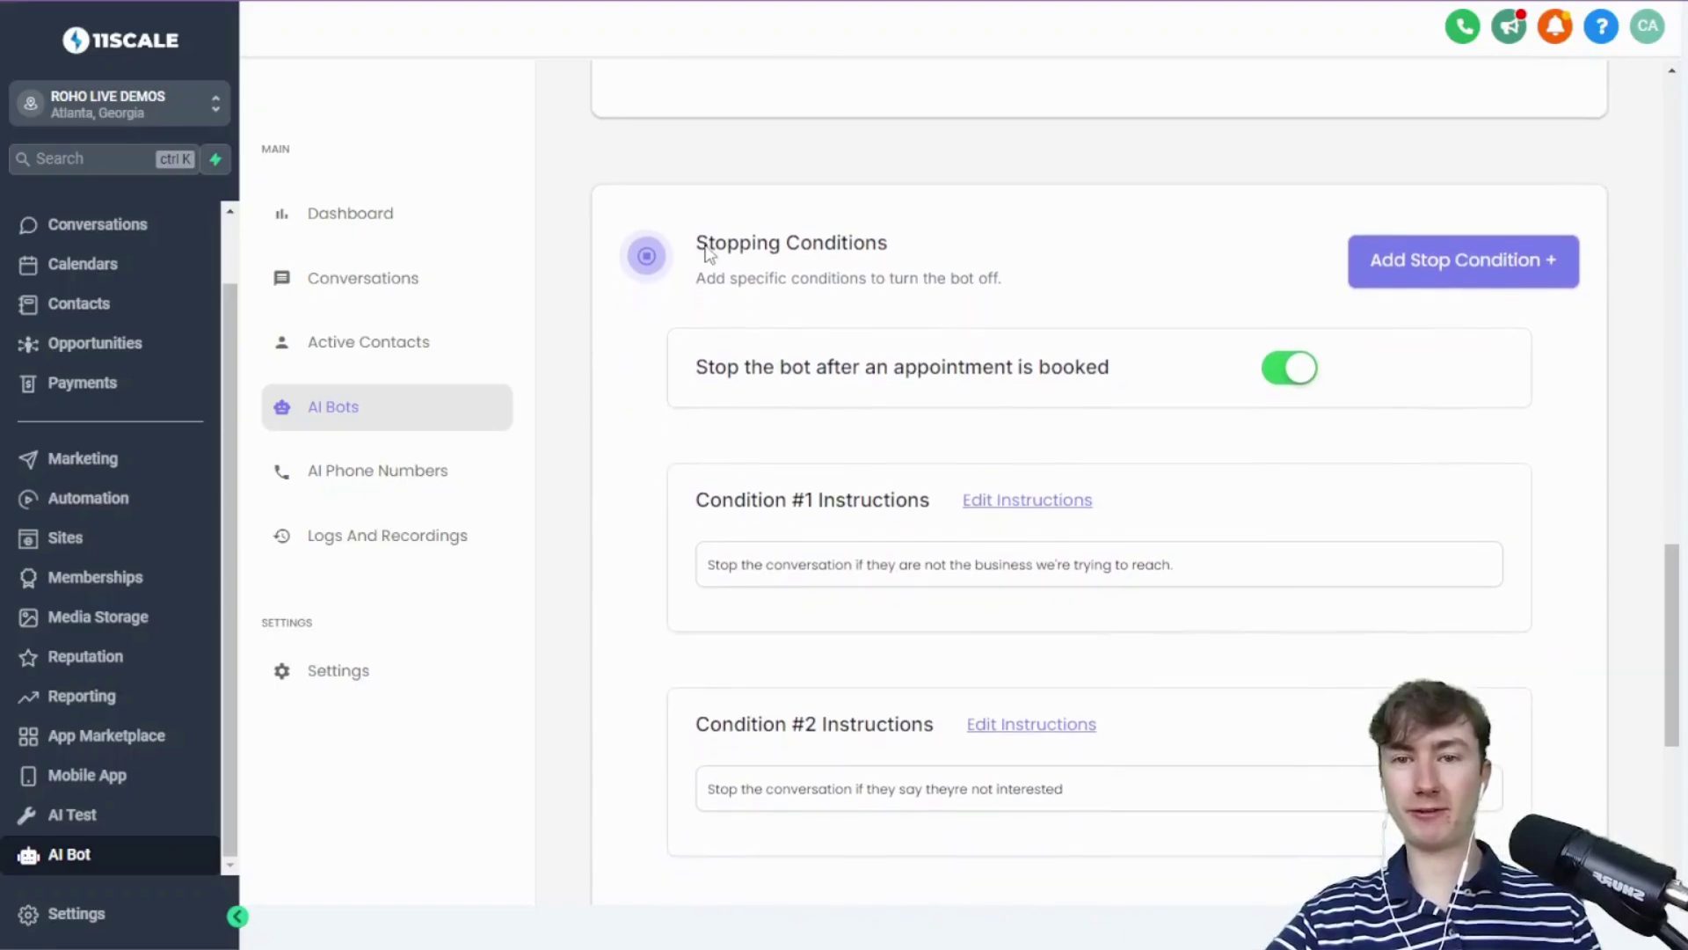
pyautogui.scroll(-1, 711, 255)
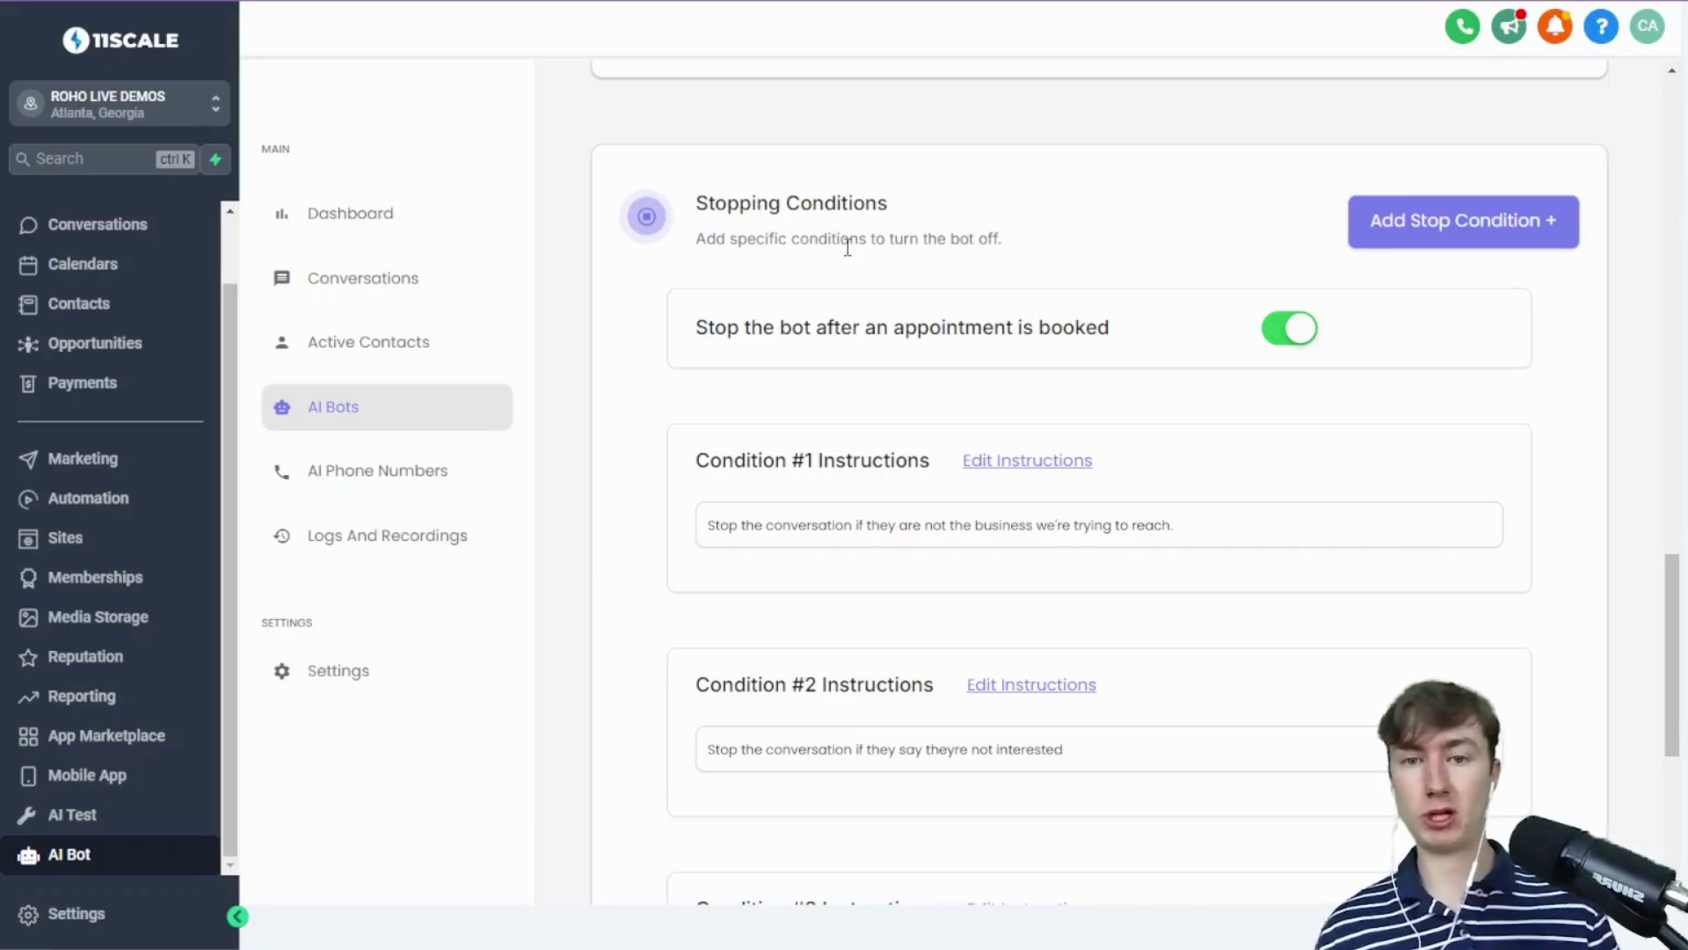
pyautogui.scroll(-2, 847, 248)
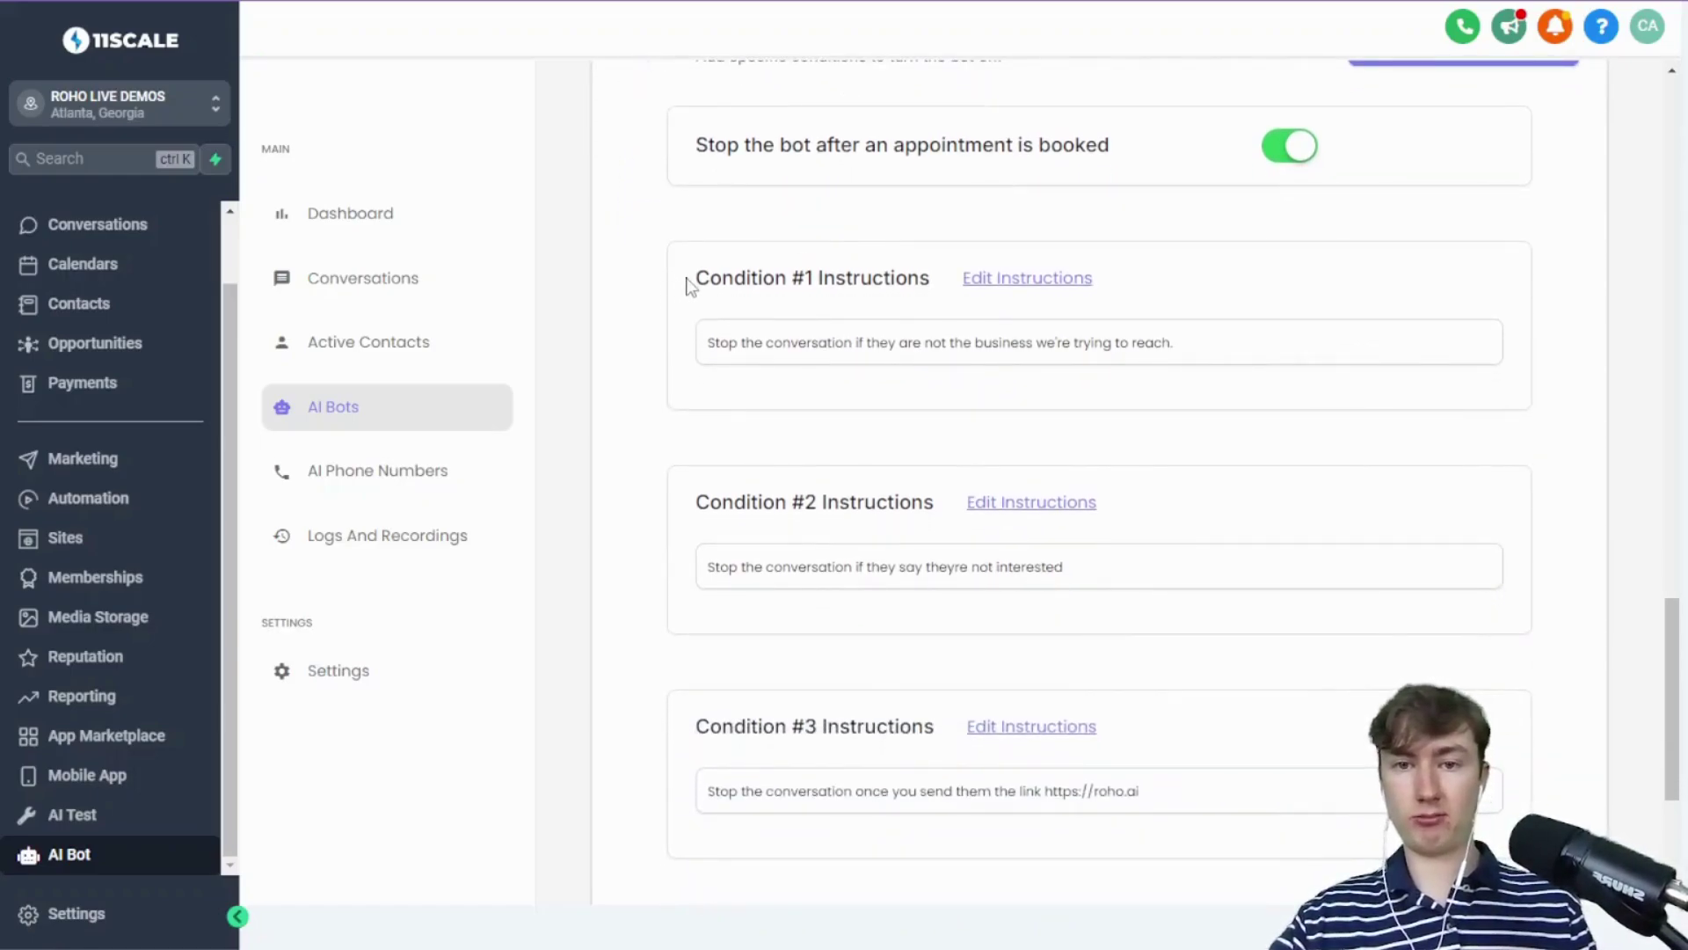
pyautogui.scroll(2, 1036, 313)
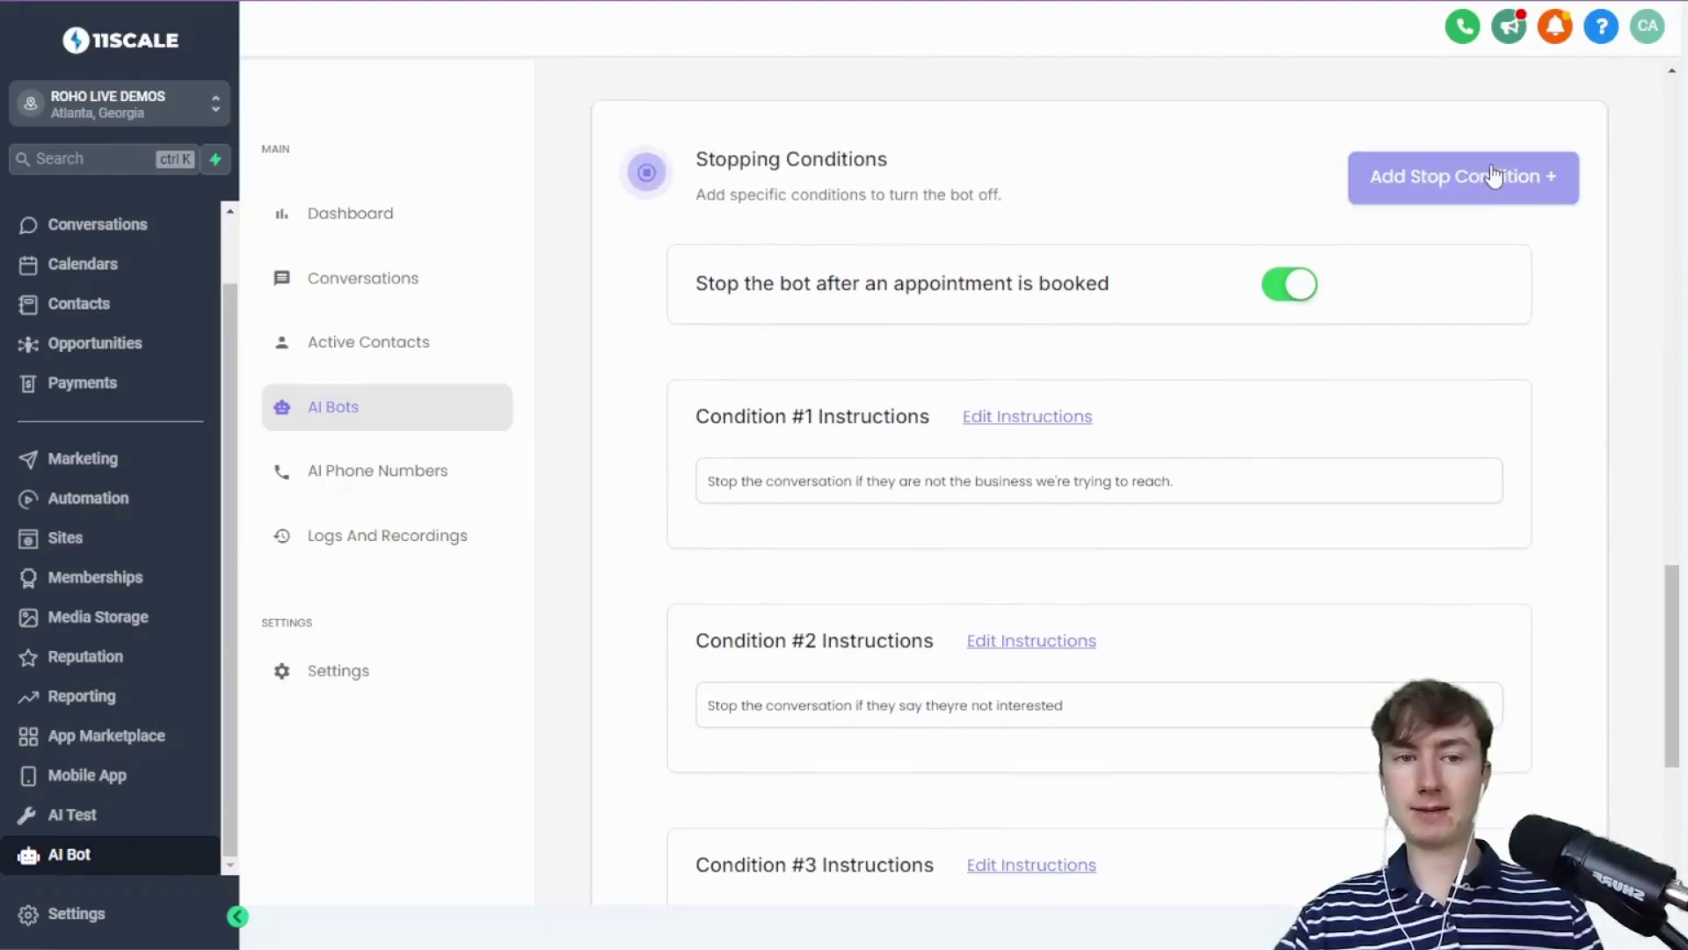
pyautogui.scroll(-1, 1005, 381)
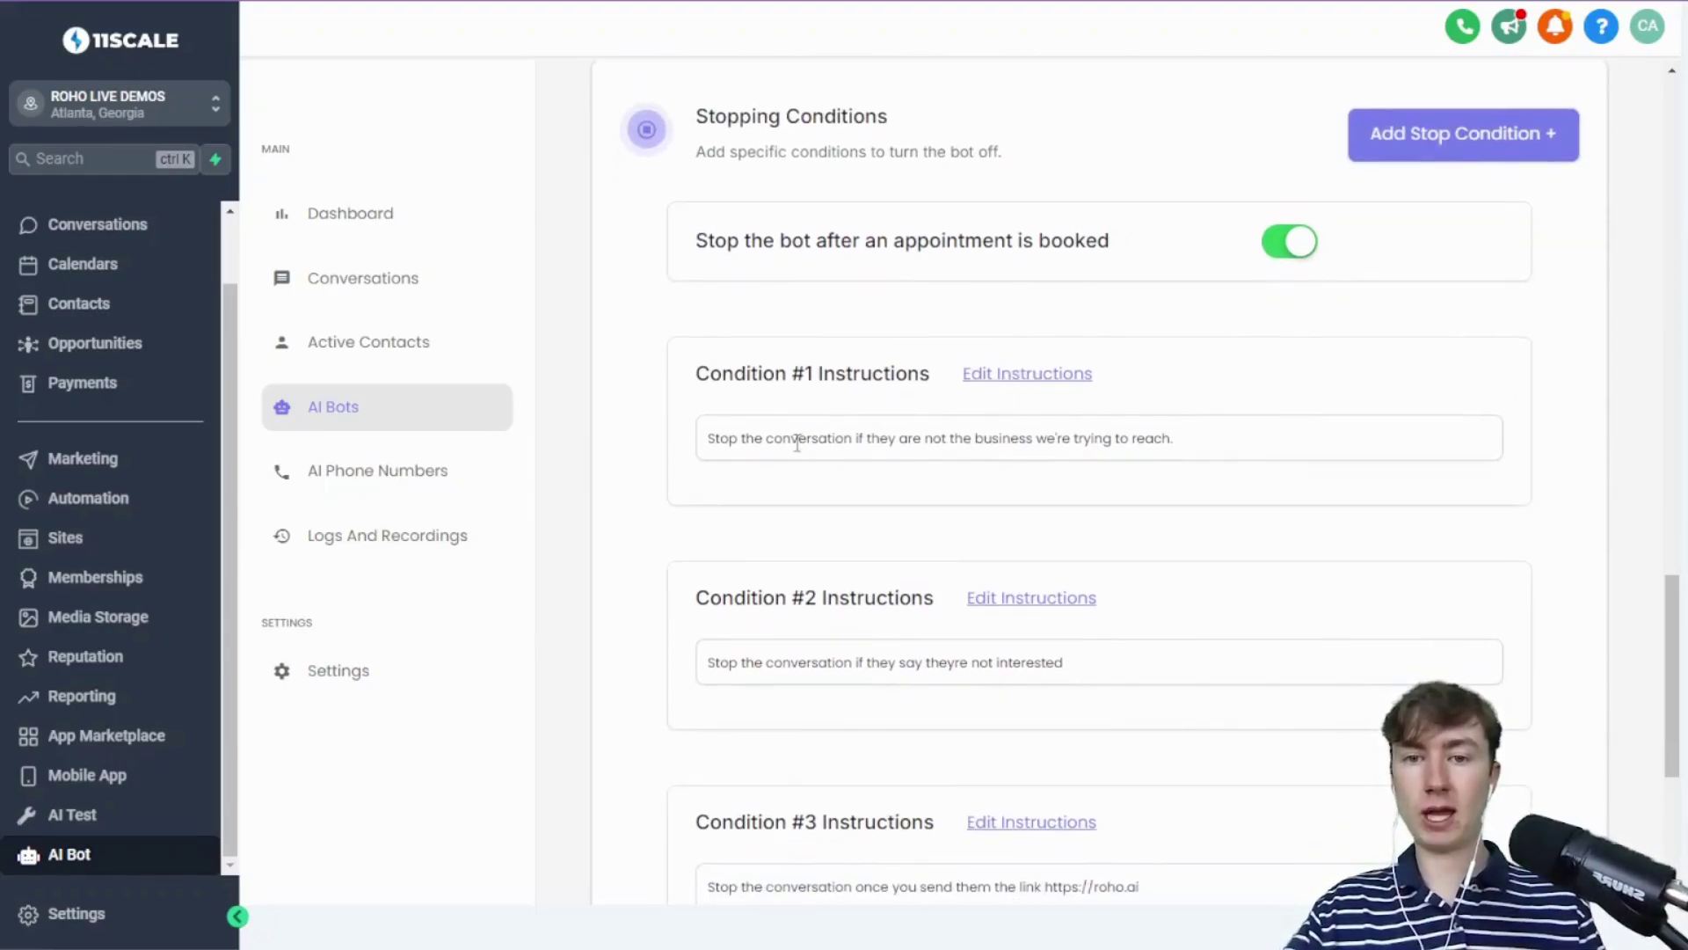
pyautogui.doubleClick(709, 438)
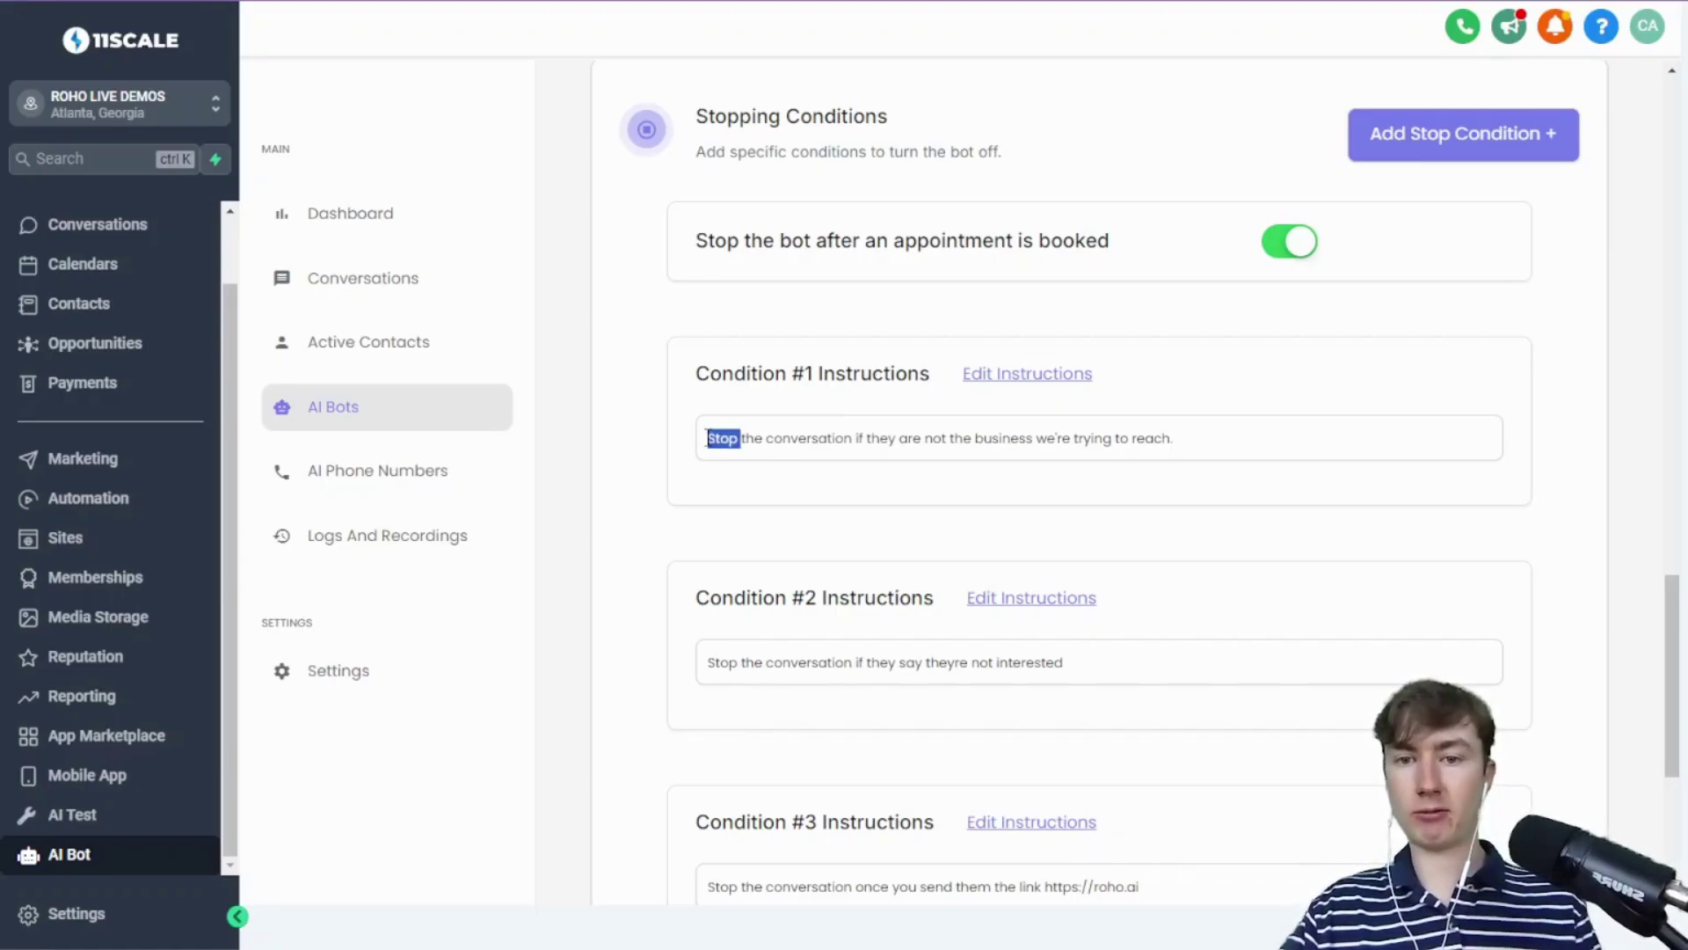
pyautogui.click(761, 437)
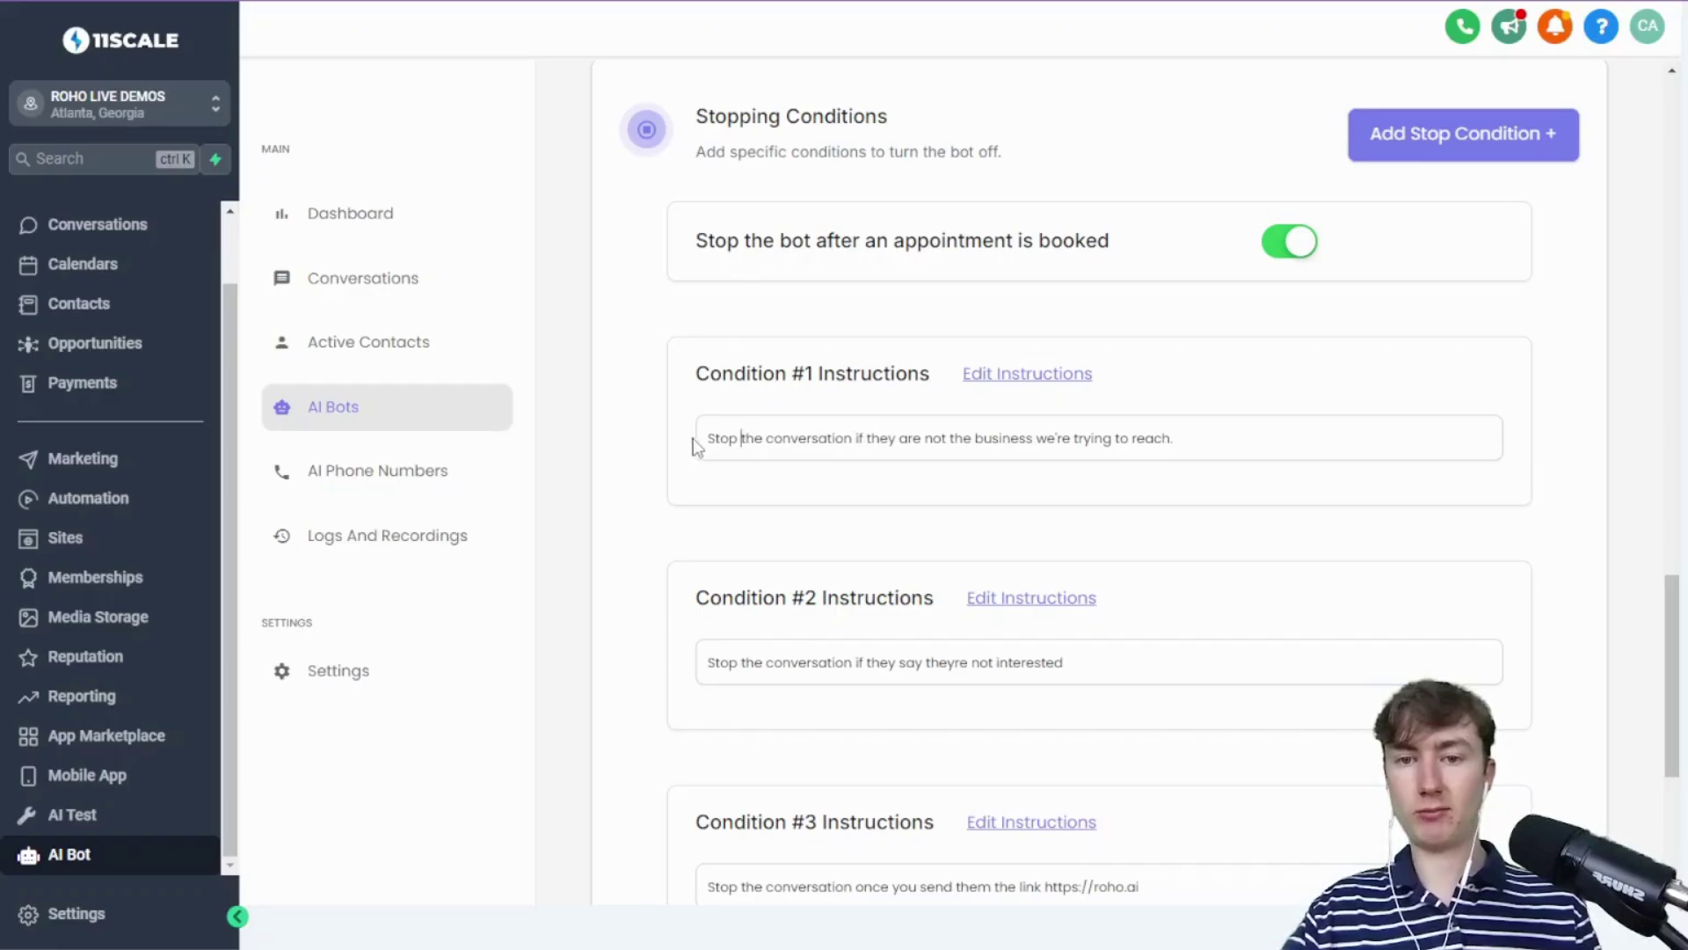
# Read through the stopping instructions of Conditions #1 to #4
pyautogui.scroll(-1, 703, 438)
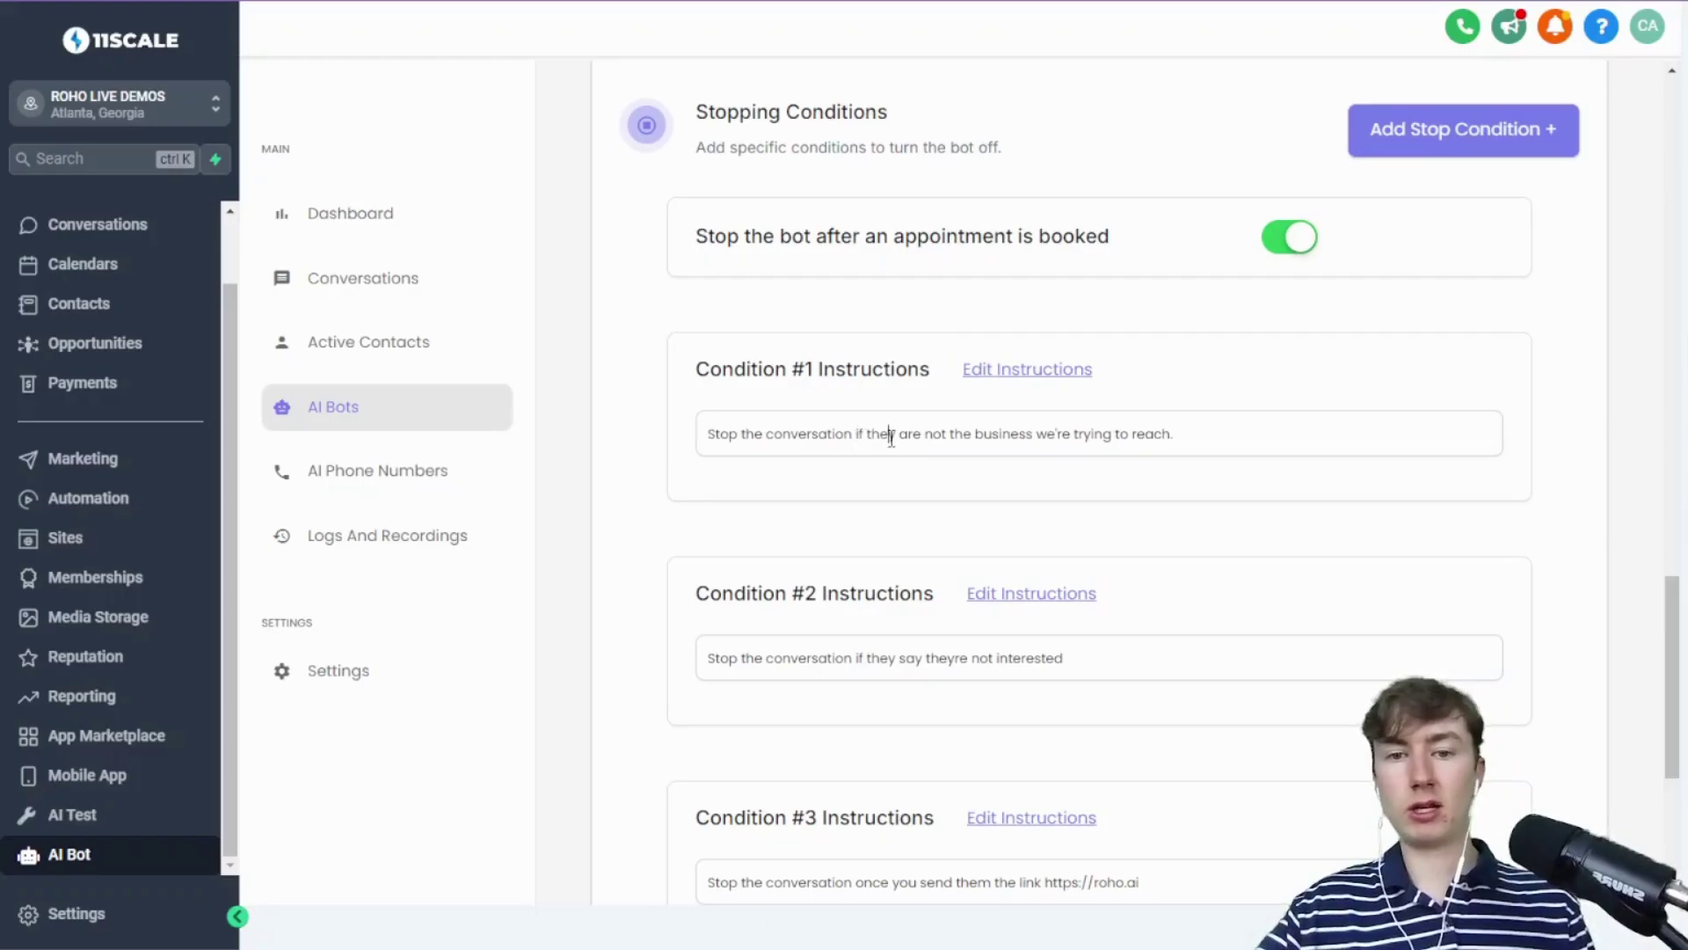
pyautogui.scroll(-3, 935, 440)
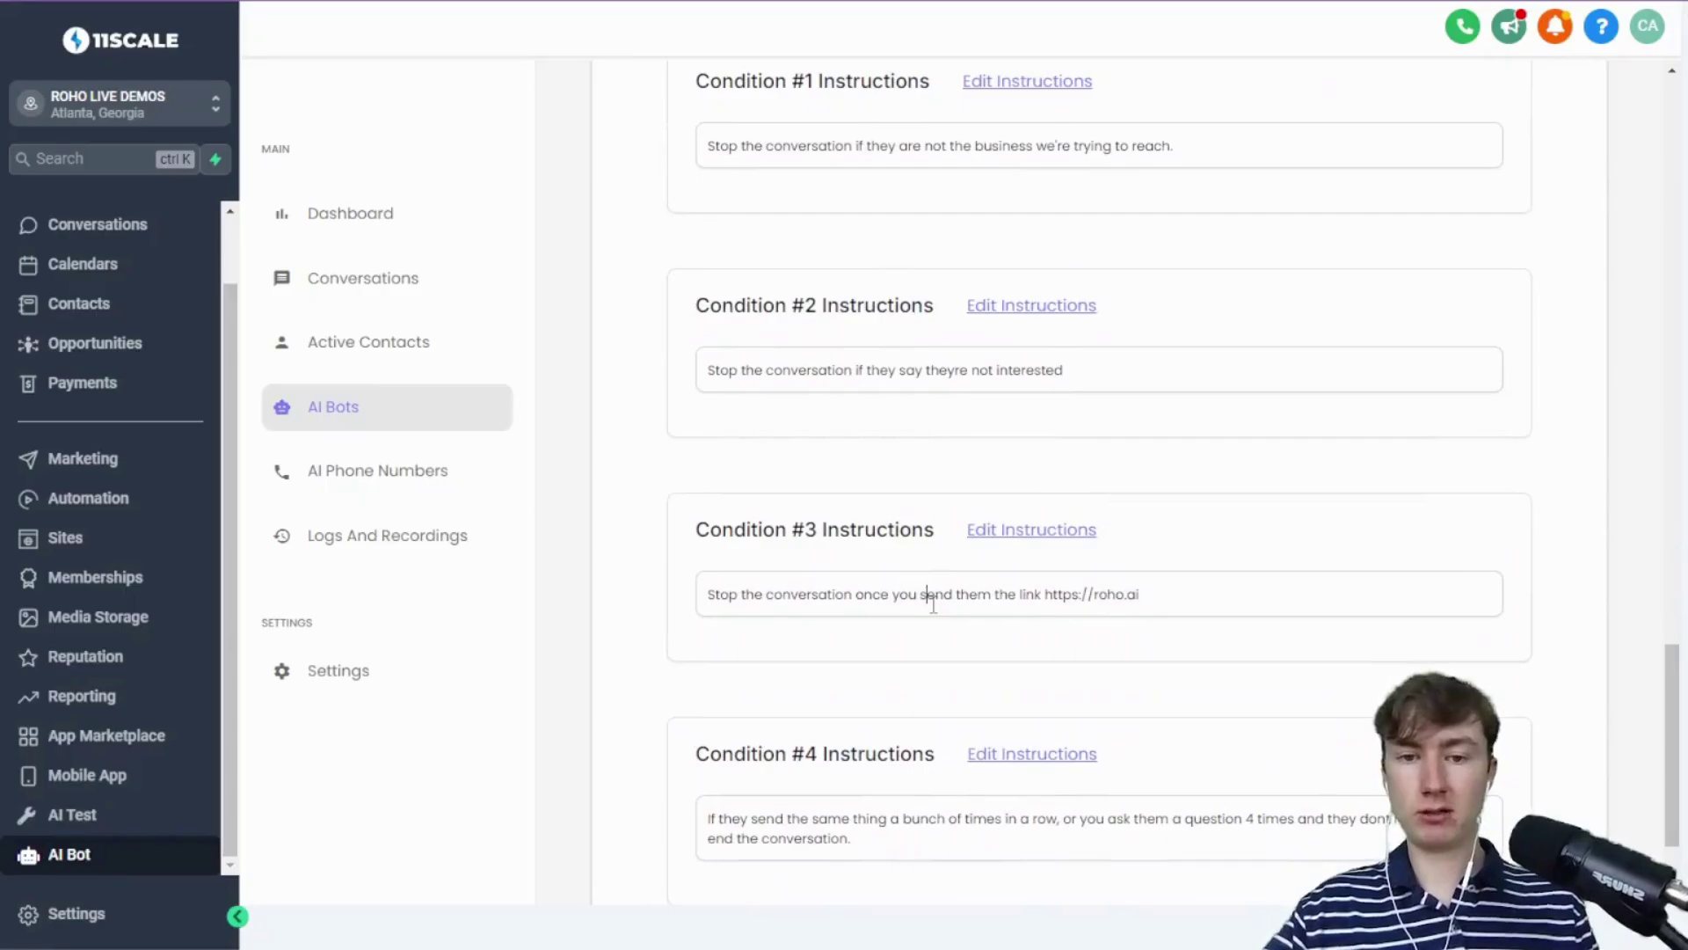
pyautogui.scroll(-2, 932, 603)
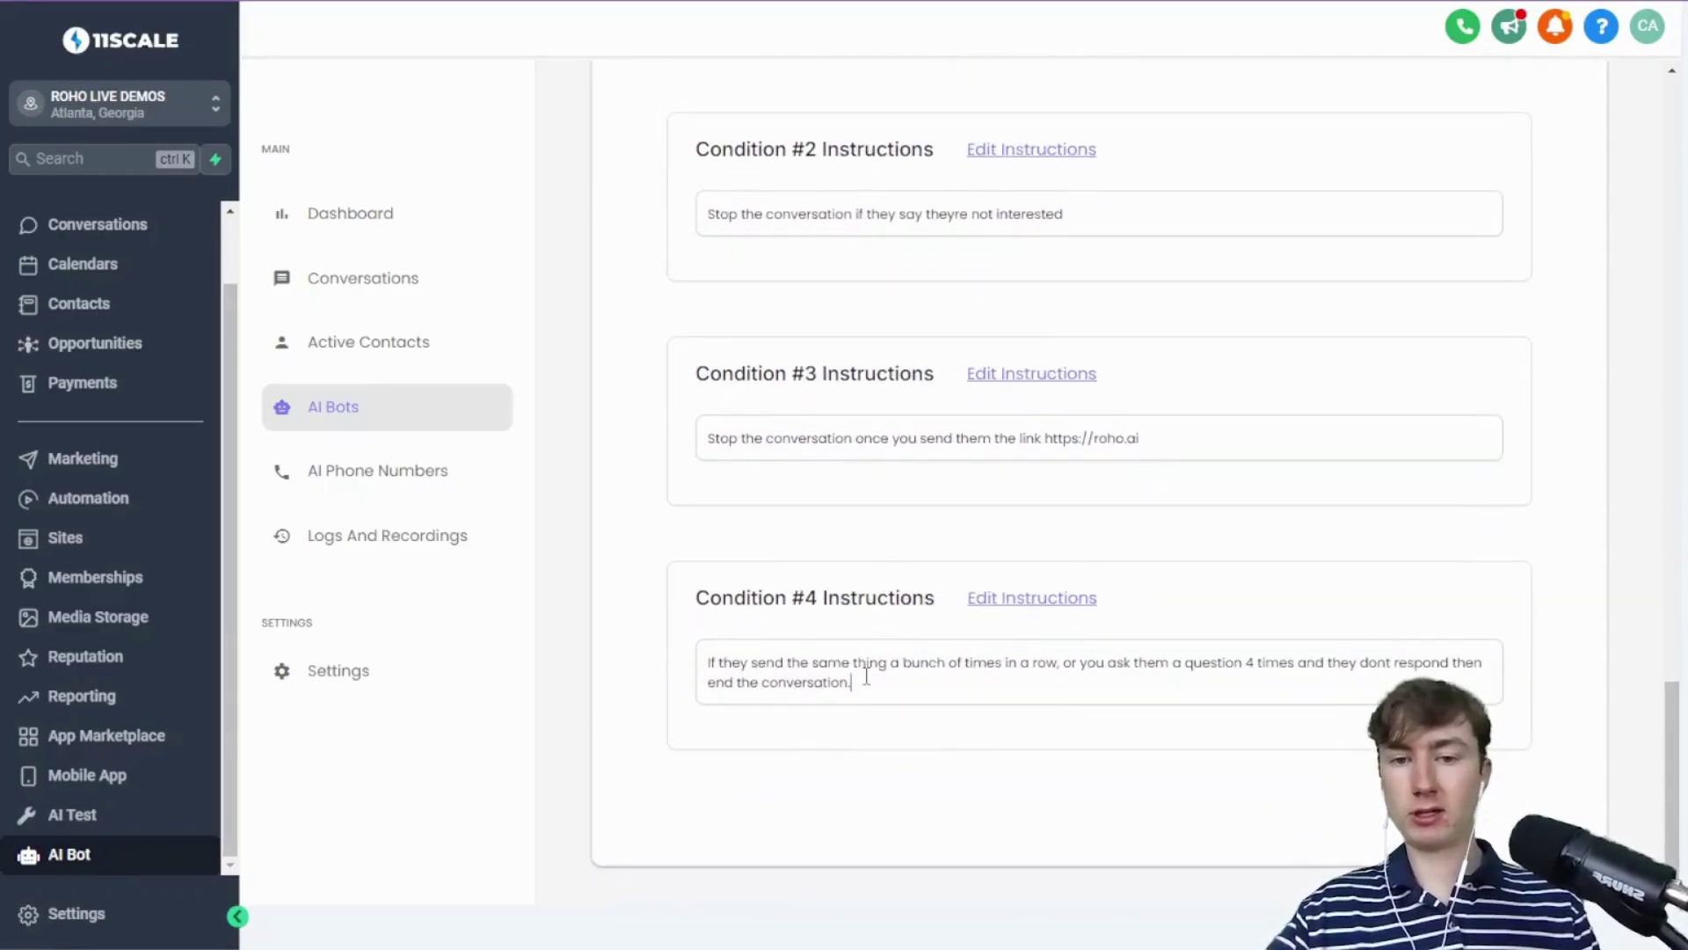
pyautogui.scroll(20, 866, 677)
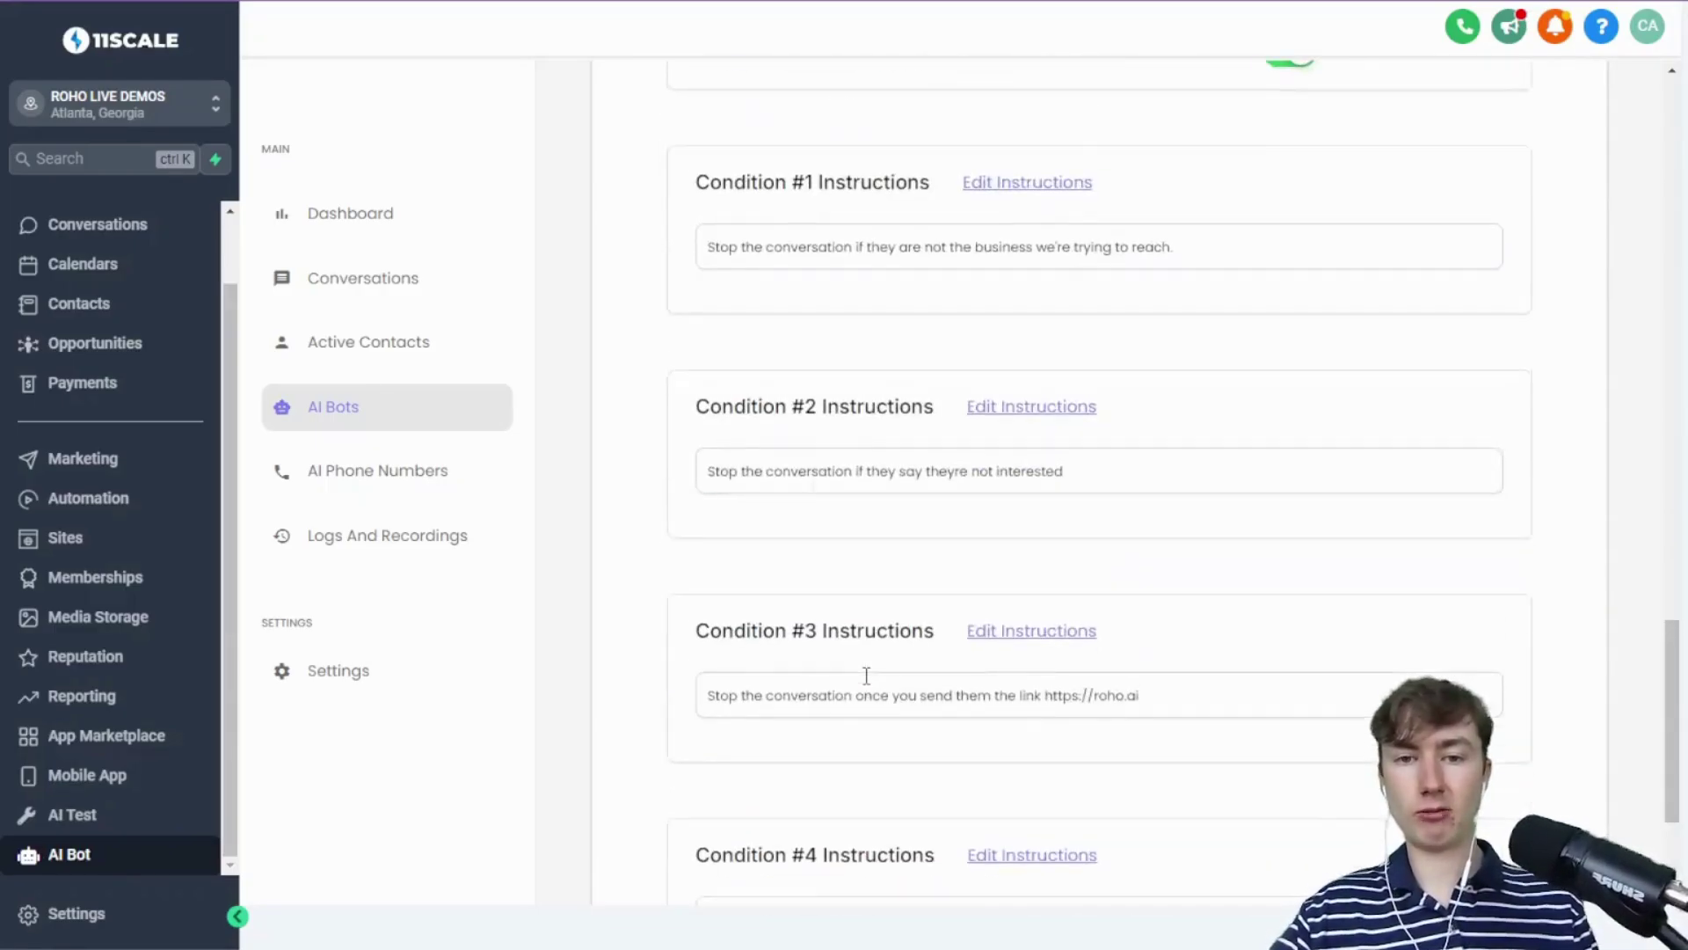
pyautogui.scroll(-20, 866, 677)
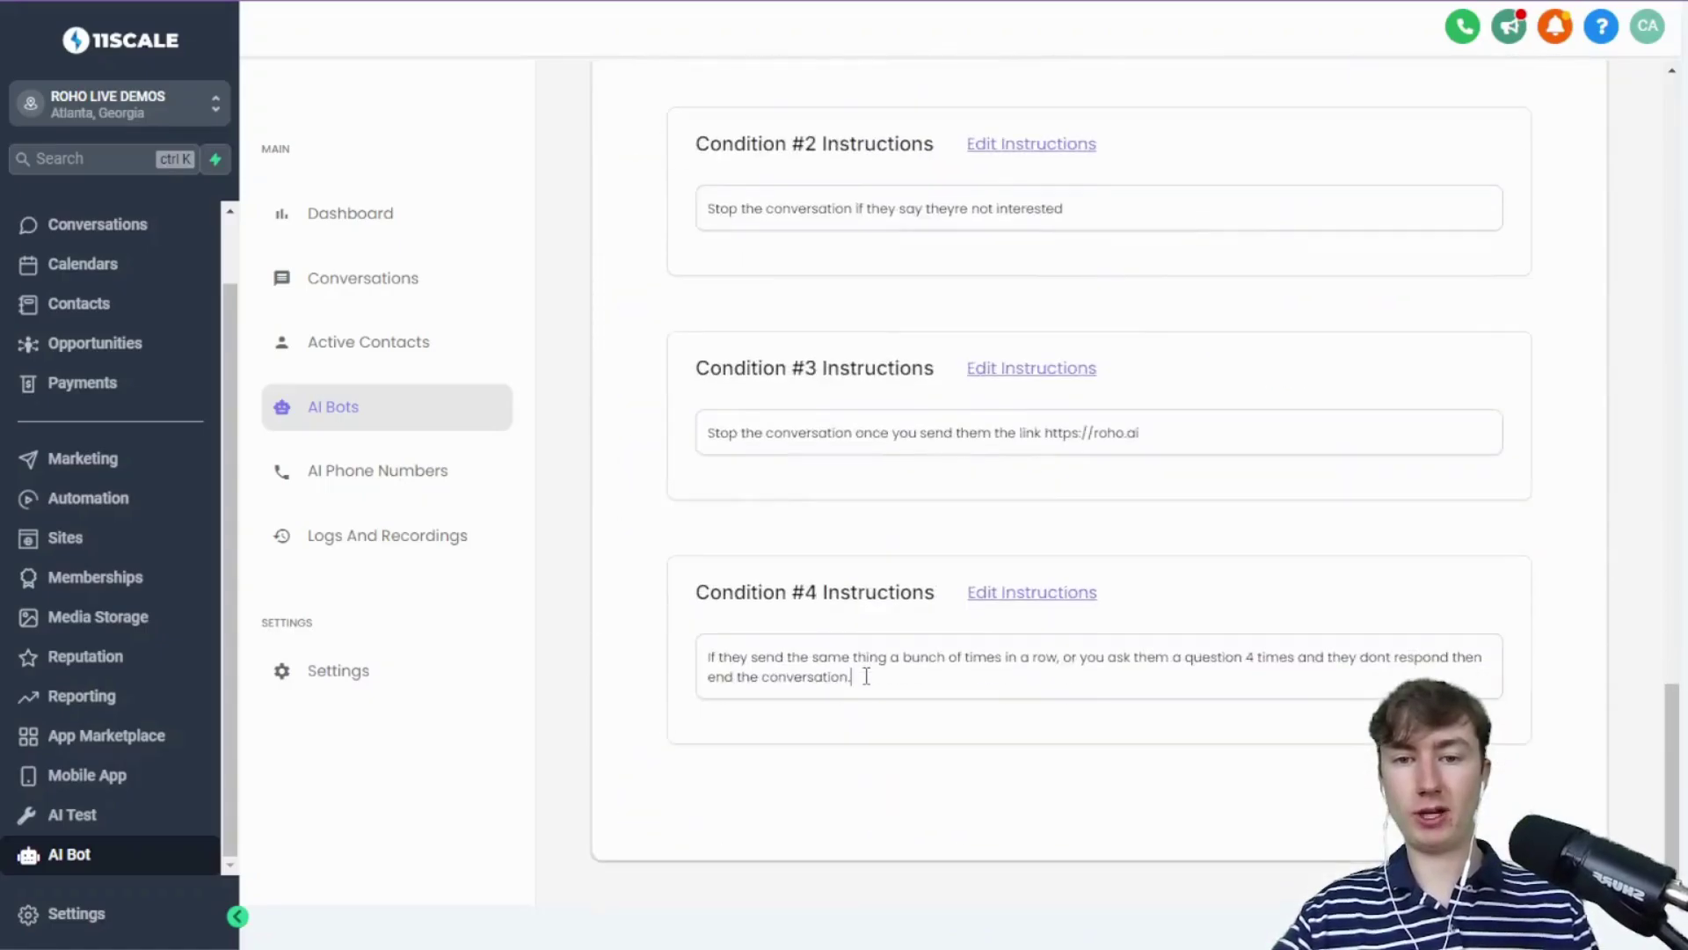
# Open the bot's Follow Ups settings and review the Active Hours description, start time, end time and timezone
pyautogui.scroll(20, 1051, 429)
pyautogui.scroll(3, 1052, 429)
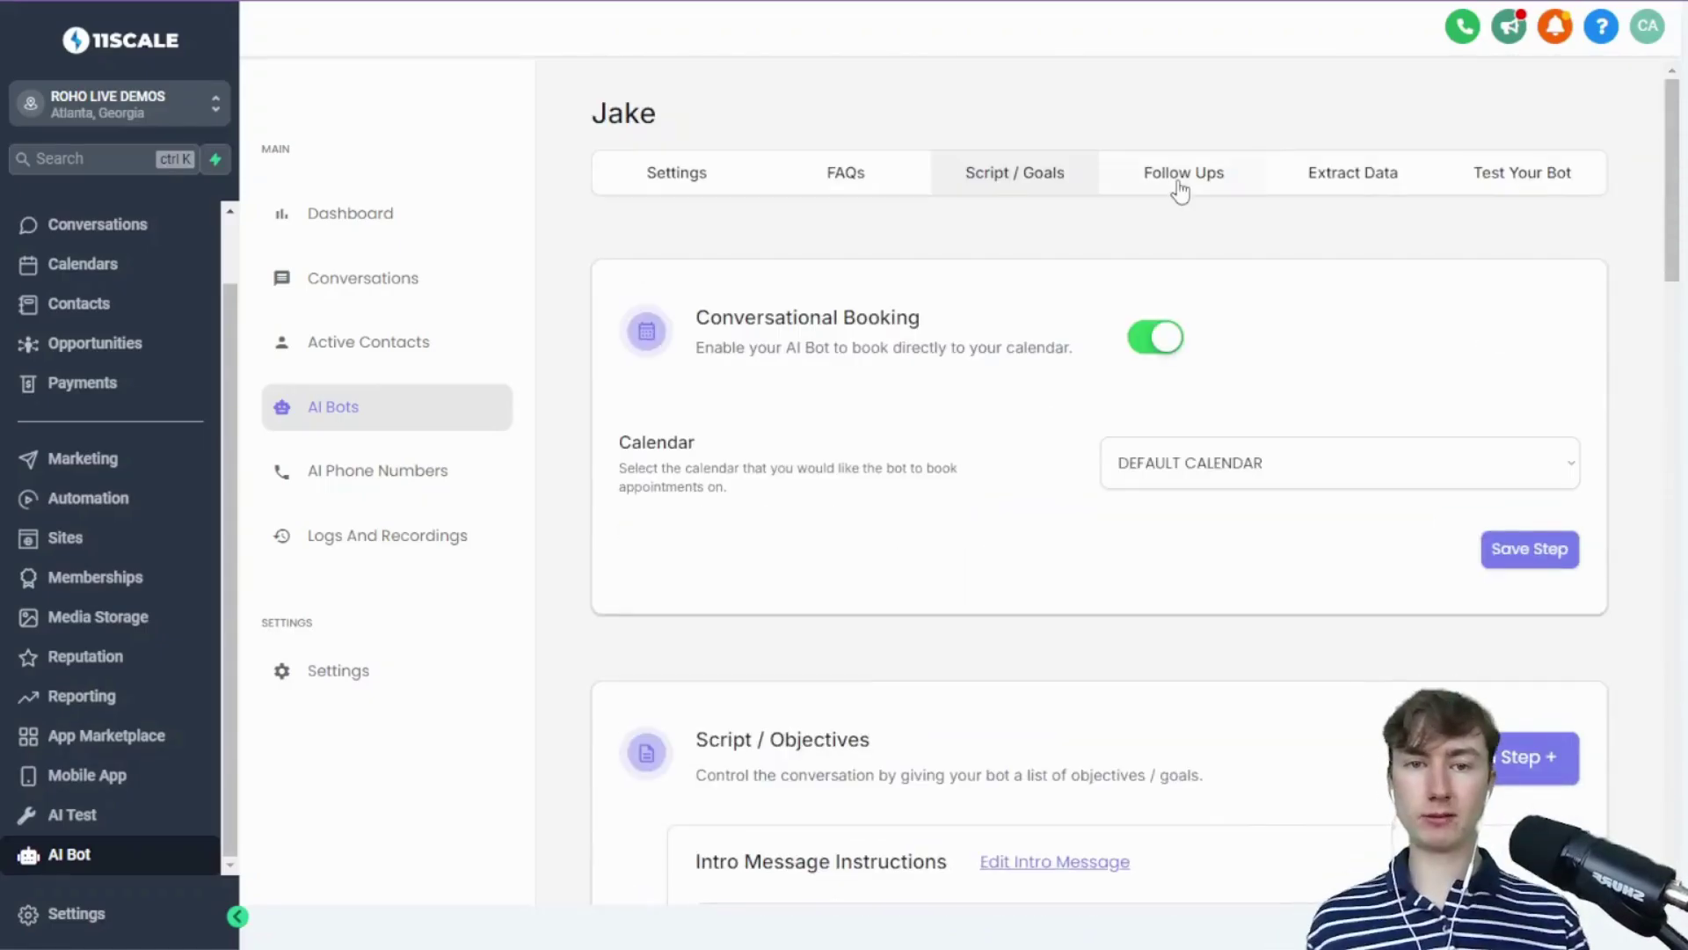
pyautogui.click(1179, 180)
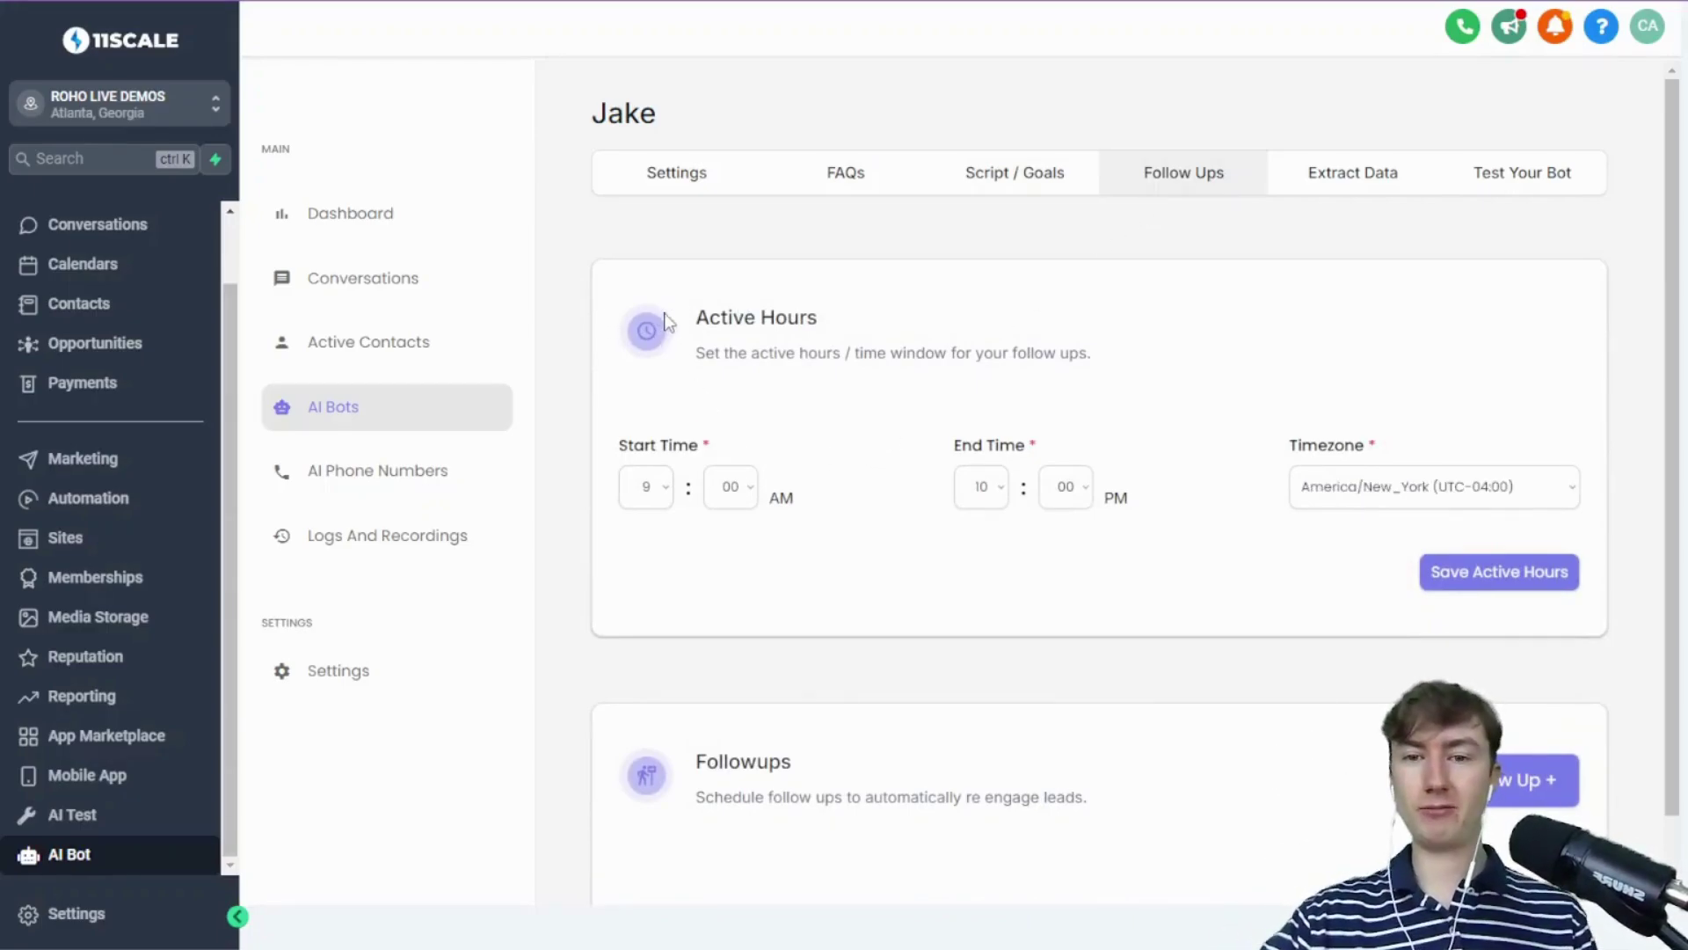
pyautogui.moveTo(669, 321); pyautogui.dragTo(822, 324)
pyautogui.click(1164, 360)
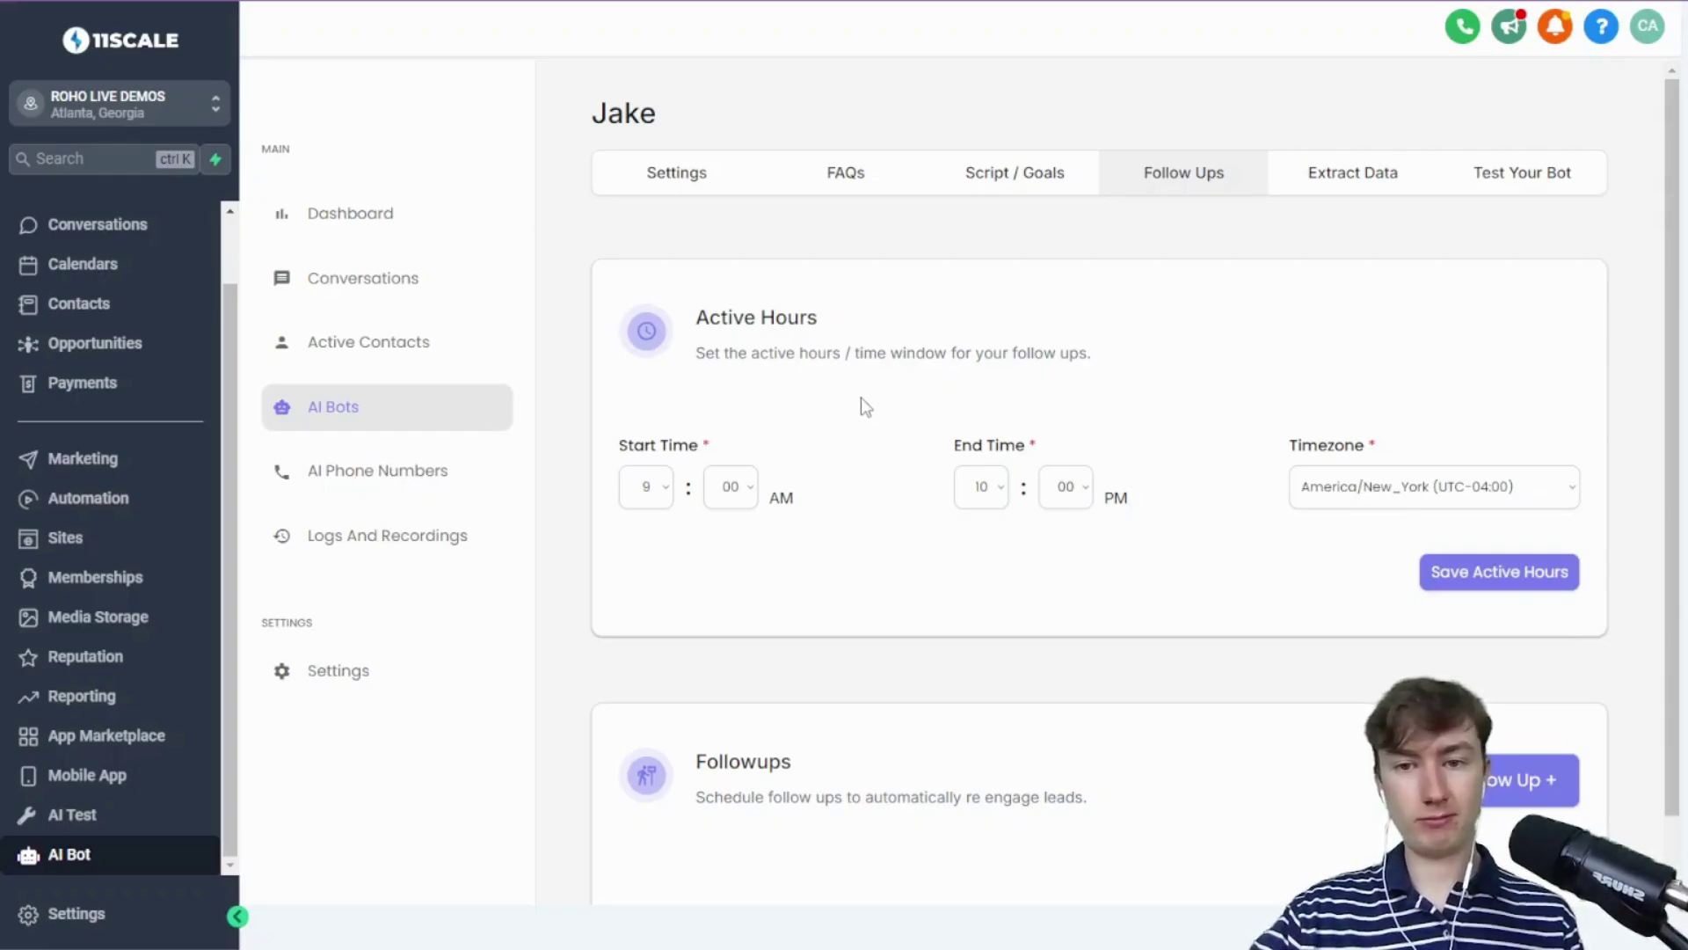
pyautogui.moveTo(615, 447); pyautogui.dragTo(760, 445)
pyautogui.rightClick(760, 444)
pyautogui.press('Escape')
pyautogui.scroll(-1, 760, 445)
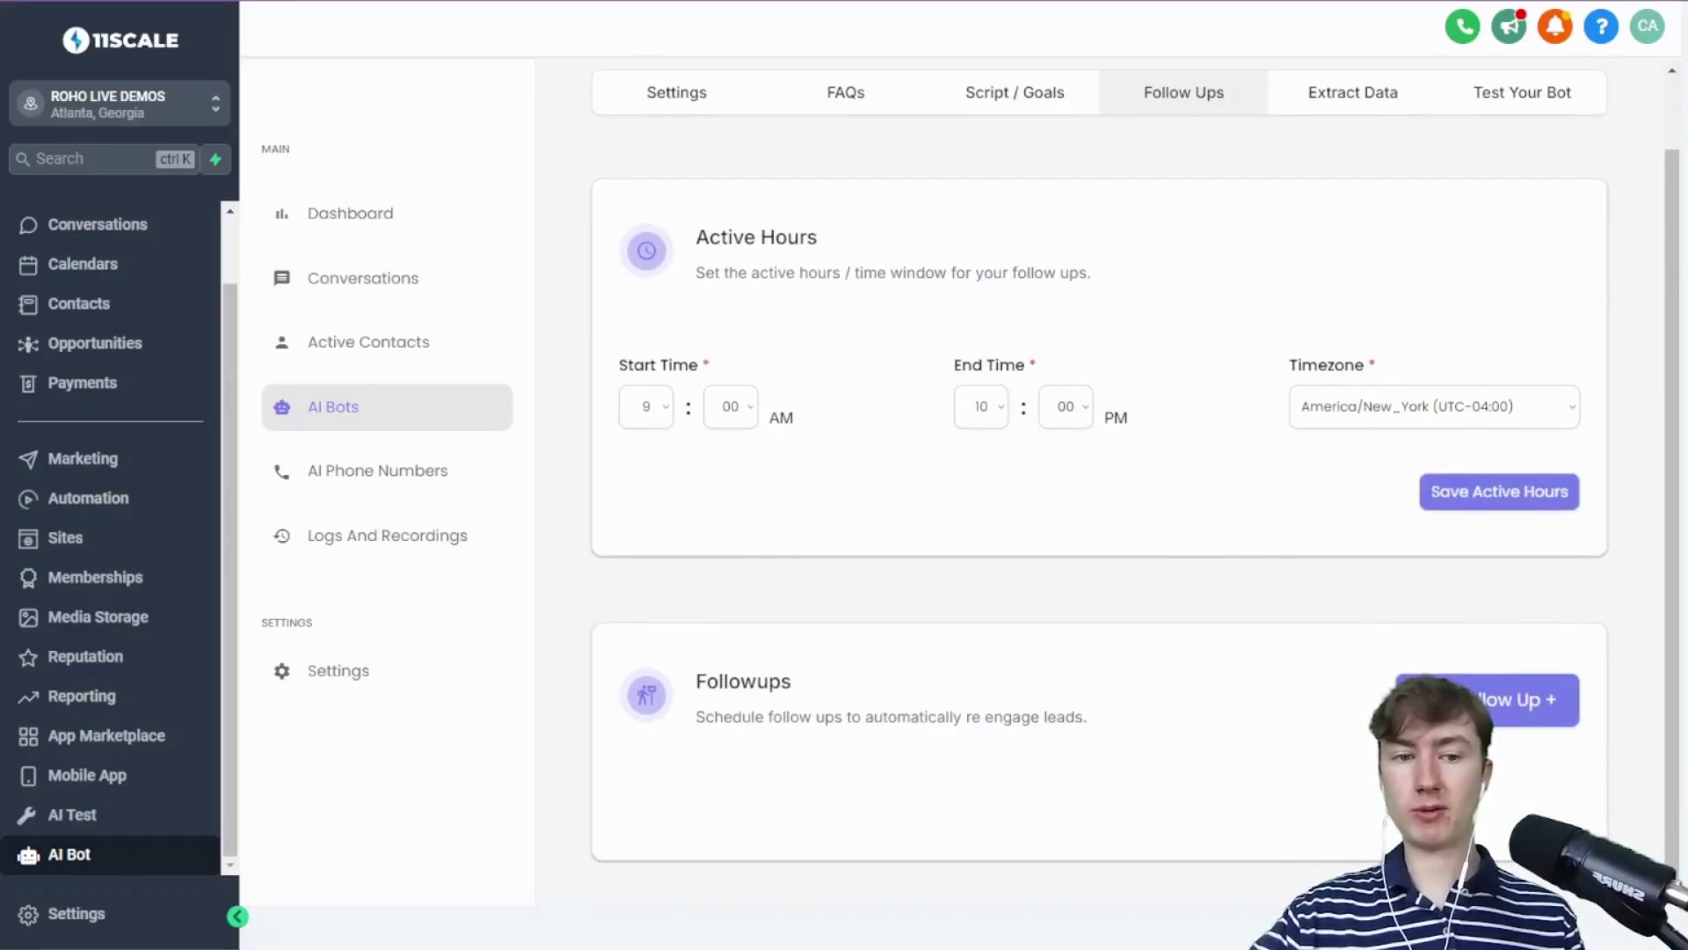
# Add a follow-up and set its Time From Last Message to 3 Hour(s)
pyautogui.click(1521, 699)
pyautogui.scroll(-5, 1115, 615)
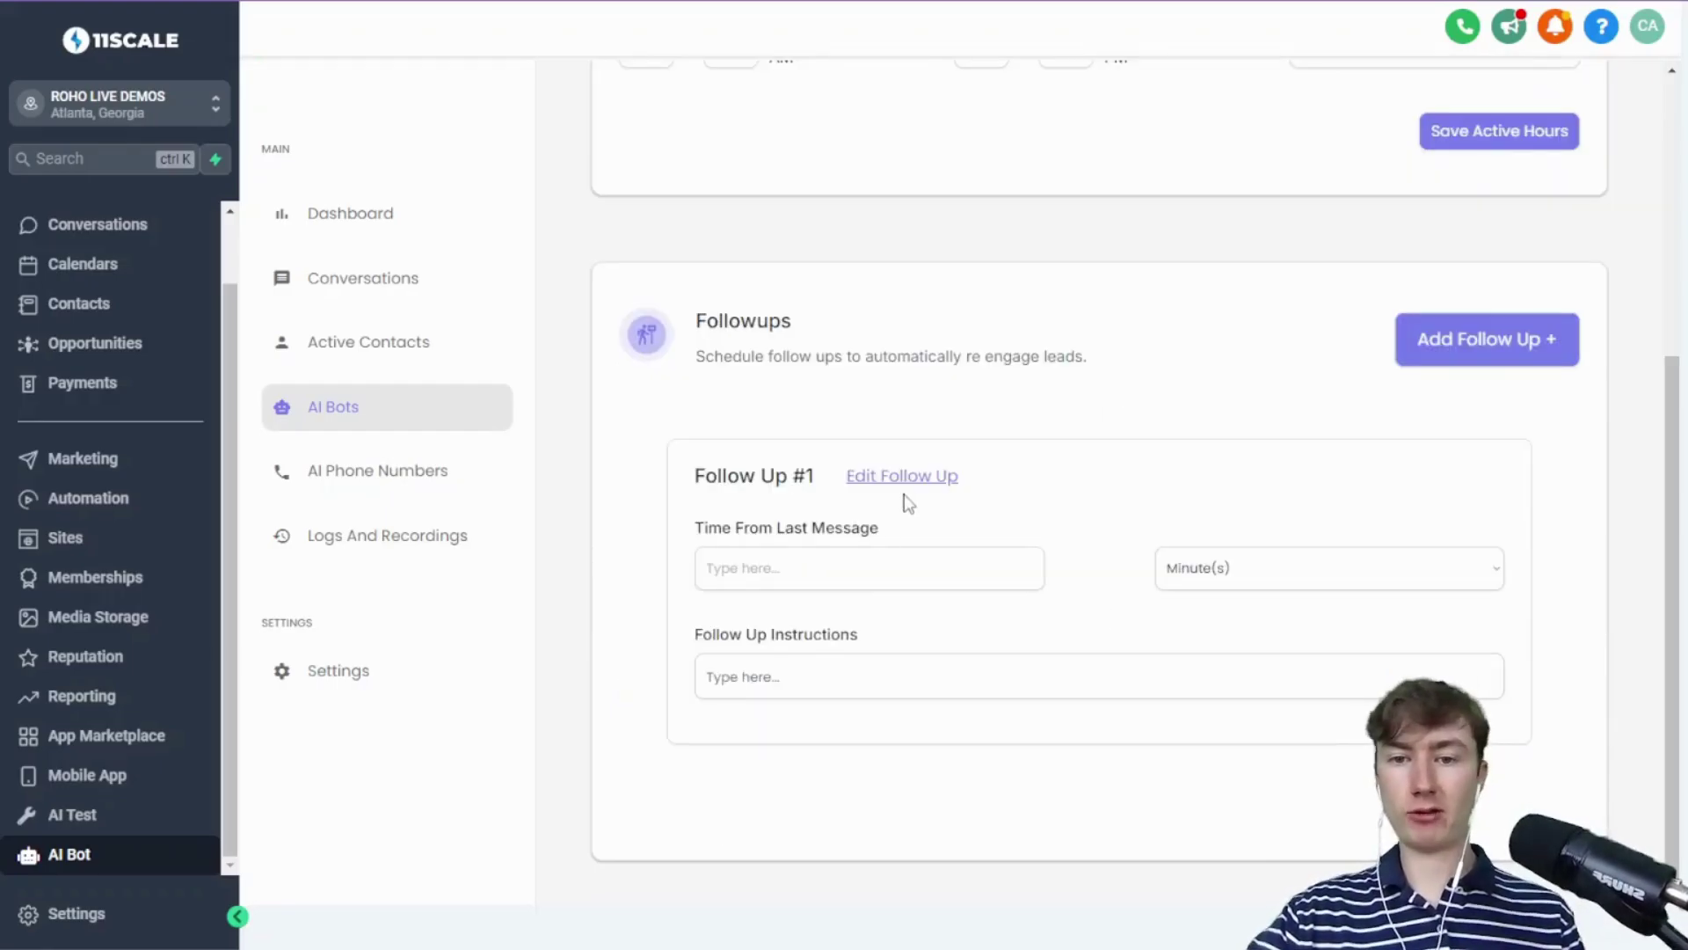
pyautogui.click(886, 477)
pyautogui.click(976, 573)
pyautogui.write('3')
pyautogui.click(1179, 580)
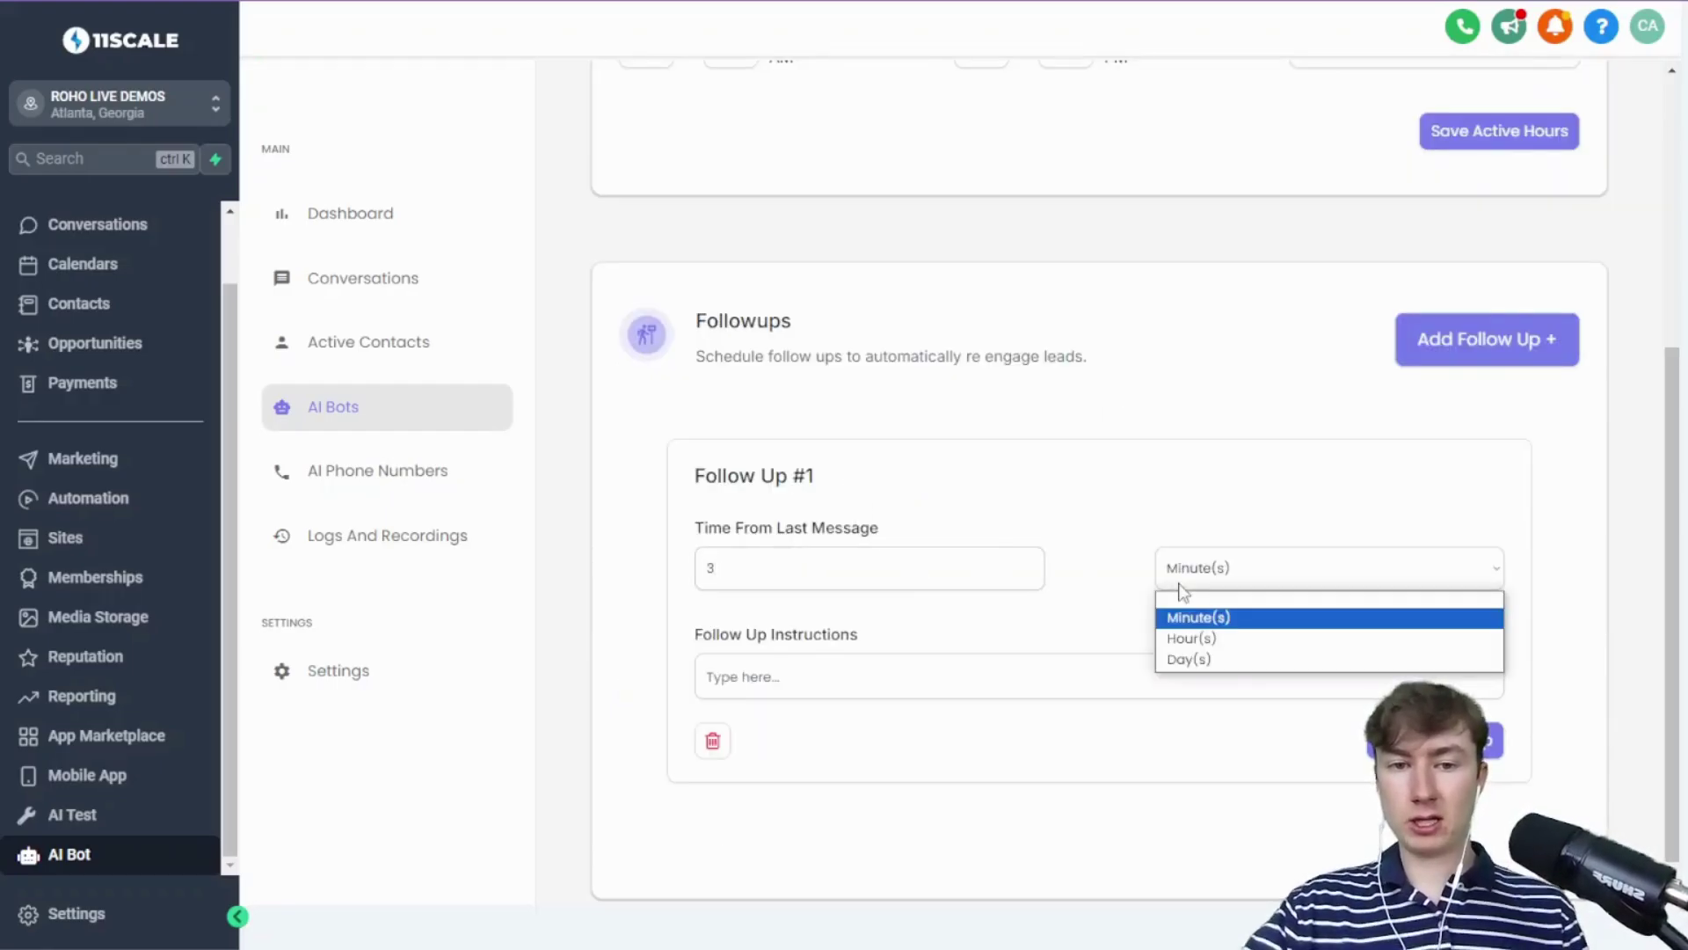
pyautogui.click(1202, 636)
# Enter "follow up with the lead" as the Follow Up Instructions for Follow Up #1
pyautogui.click(1157, 662)
pyautogui.write('follow up with th')
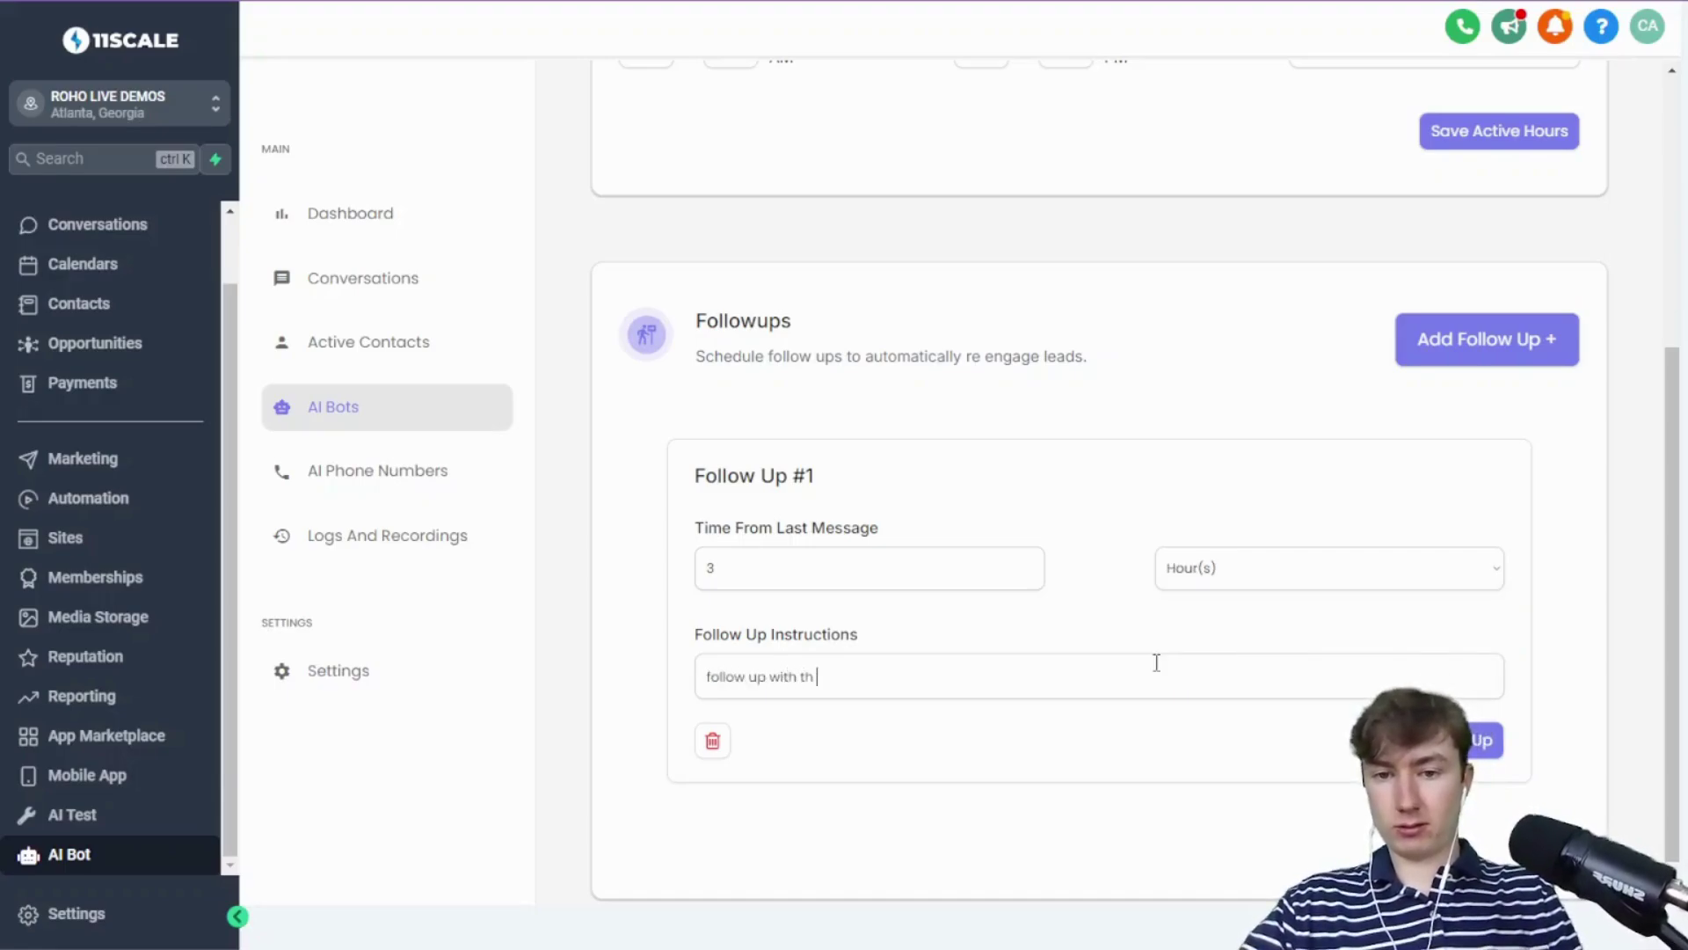
pyautogui.press('BackSpace')
pyautogui.write('e lead')
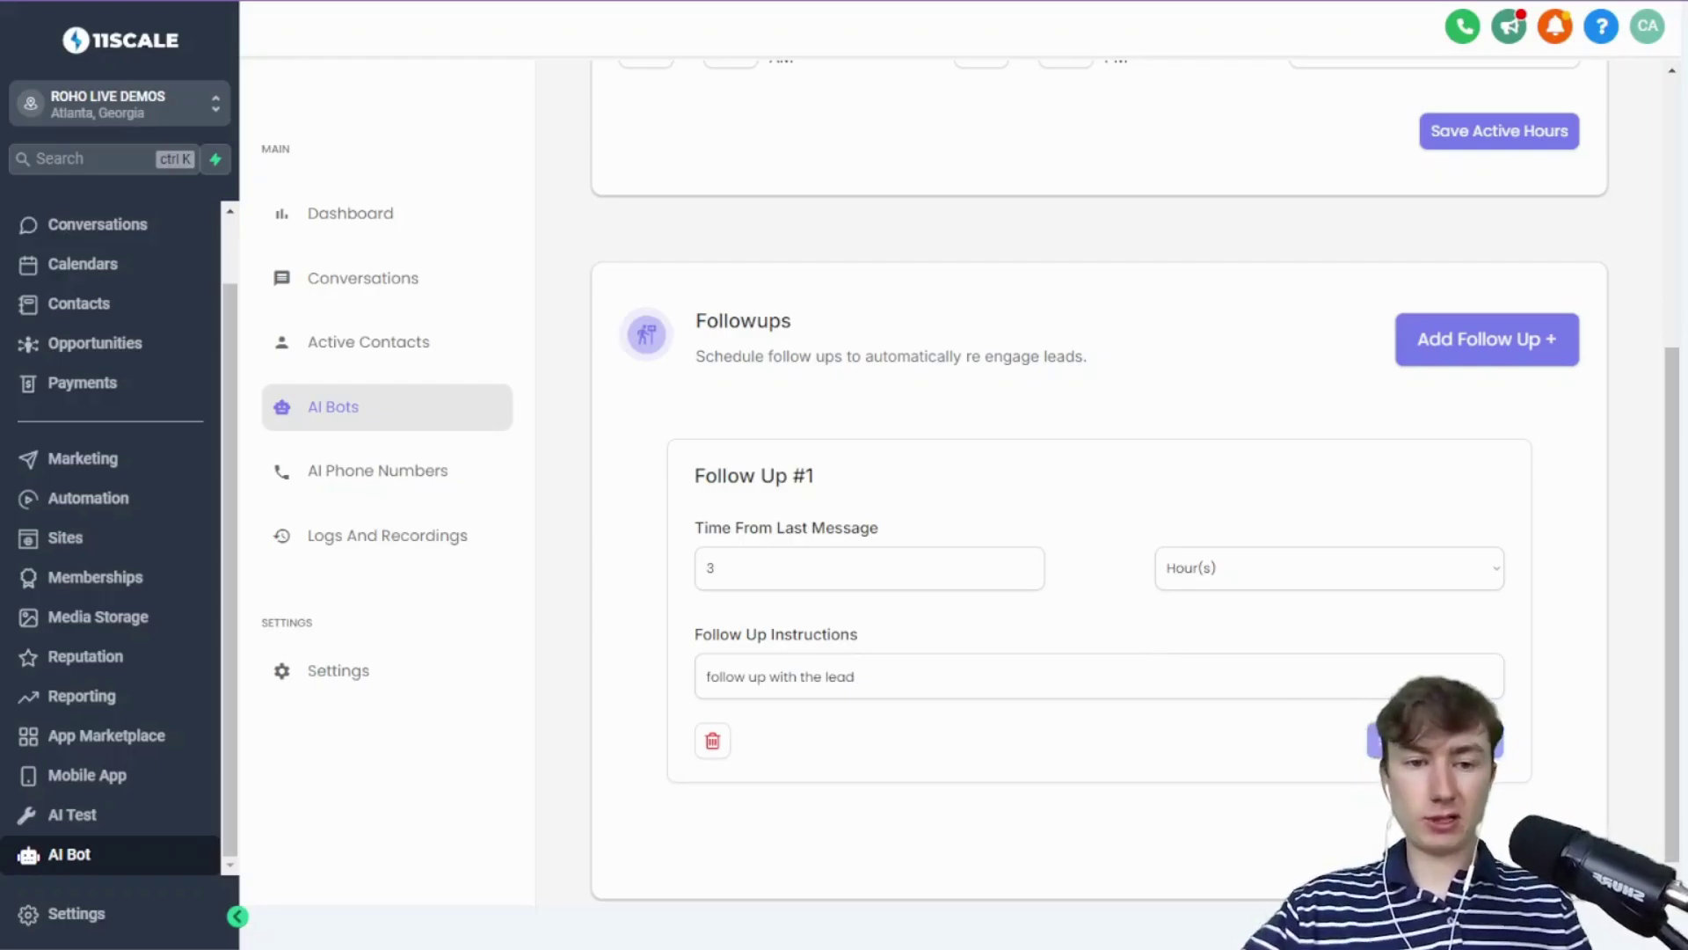
# Open the bot's Extract Data settings and read the description and the leads_website and conversation_sum custom variables
pyautogui.scroll(5, 1420, 338)
pyautogui.click(1340, 186)
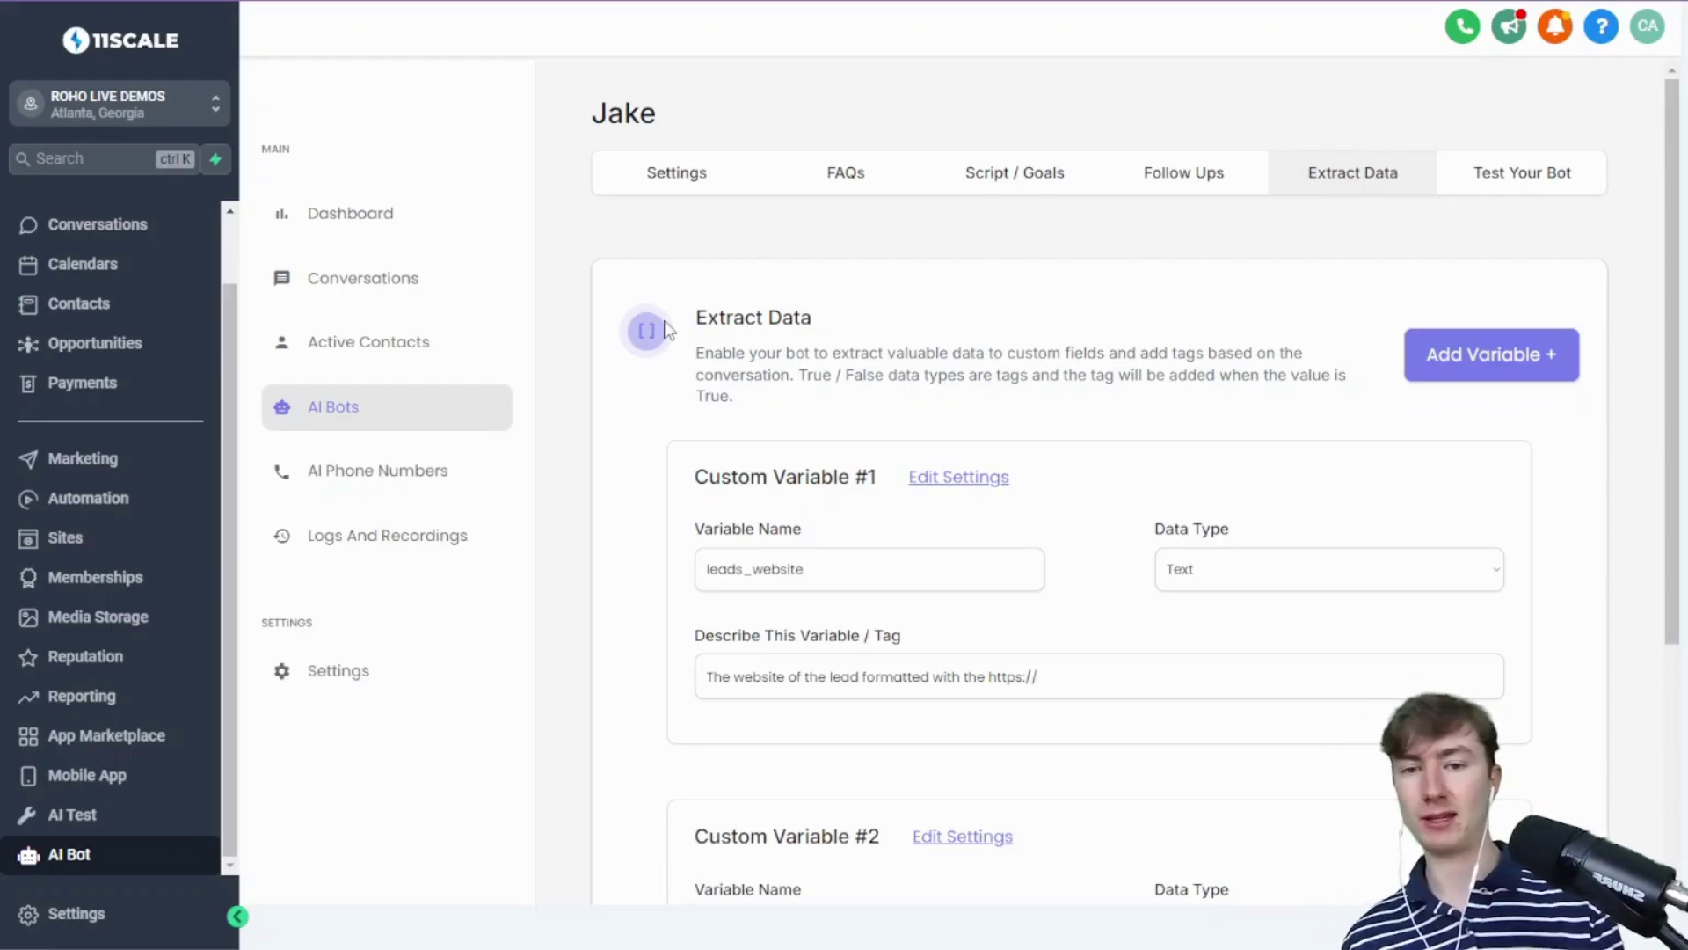
pyautogui.scroll(-3, 826, 592)
pyautogui.scroll(3, 826, 598)
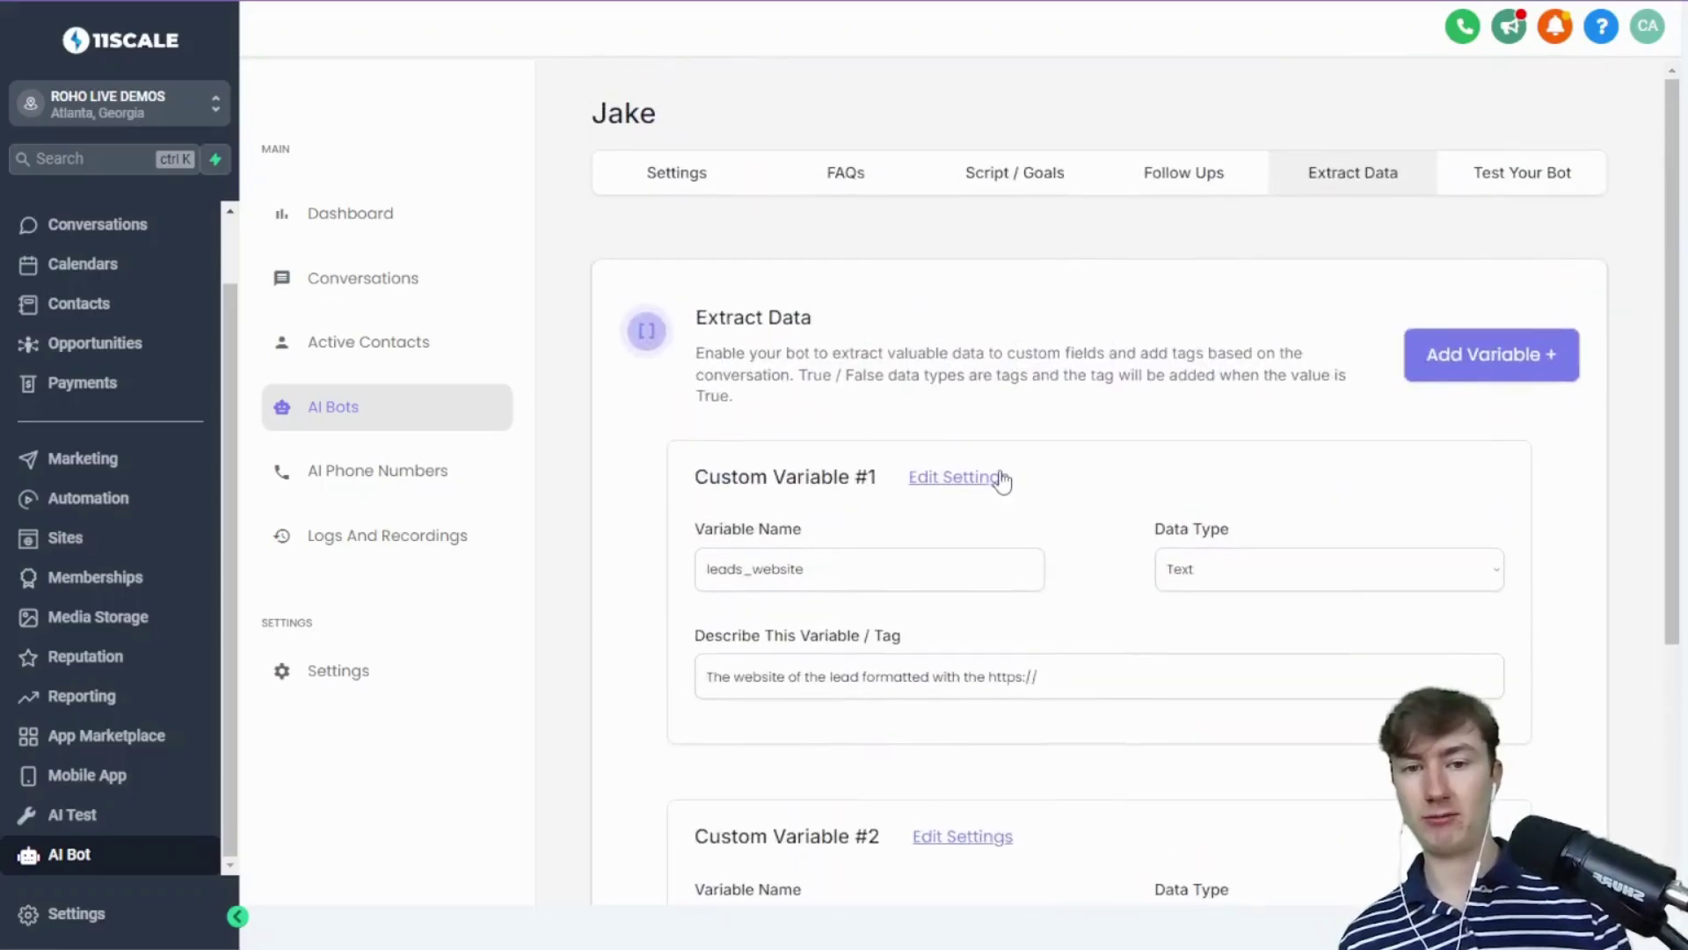
pyautogui.moveTo(696, 353); pyautogui.dragTo(746, 409)
pyautogui.click(747, 383)
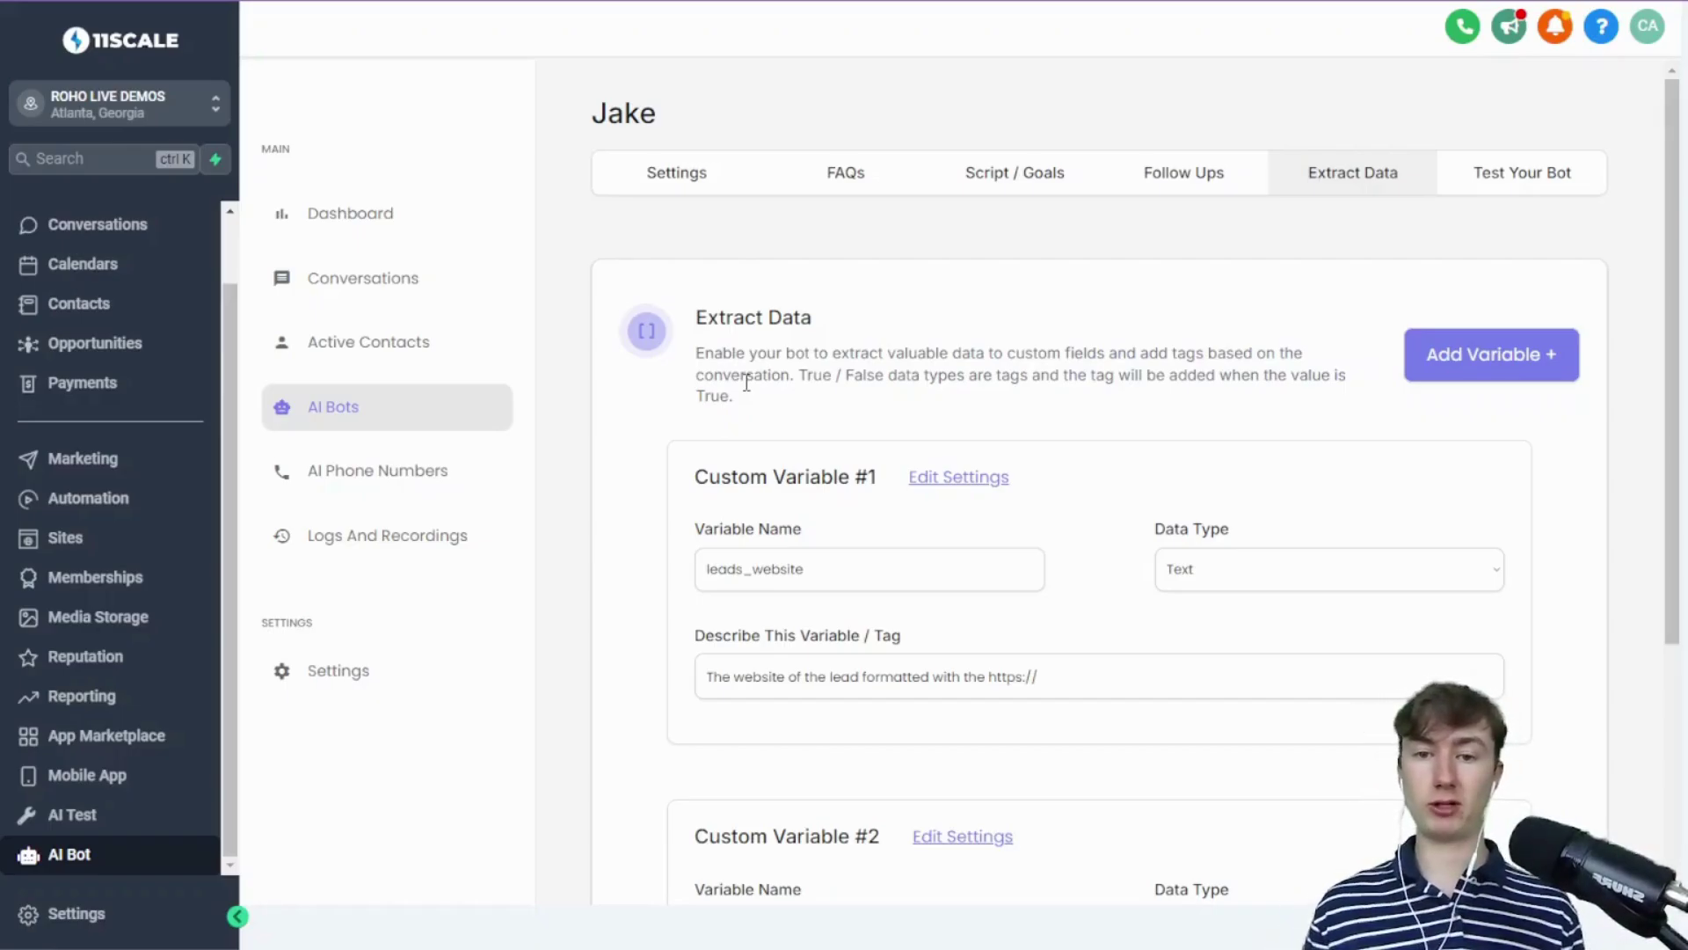
pyautogui.scroll(-3, 746, 383)
pyautogui.scroll(2, 746, 383)
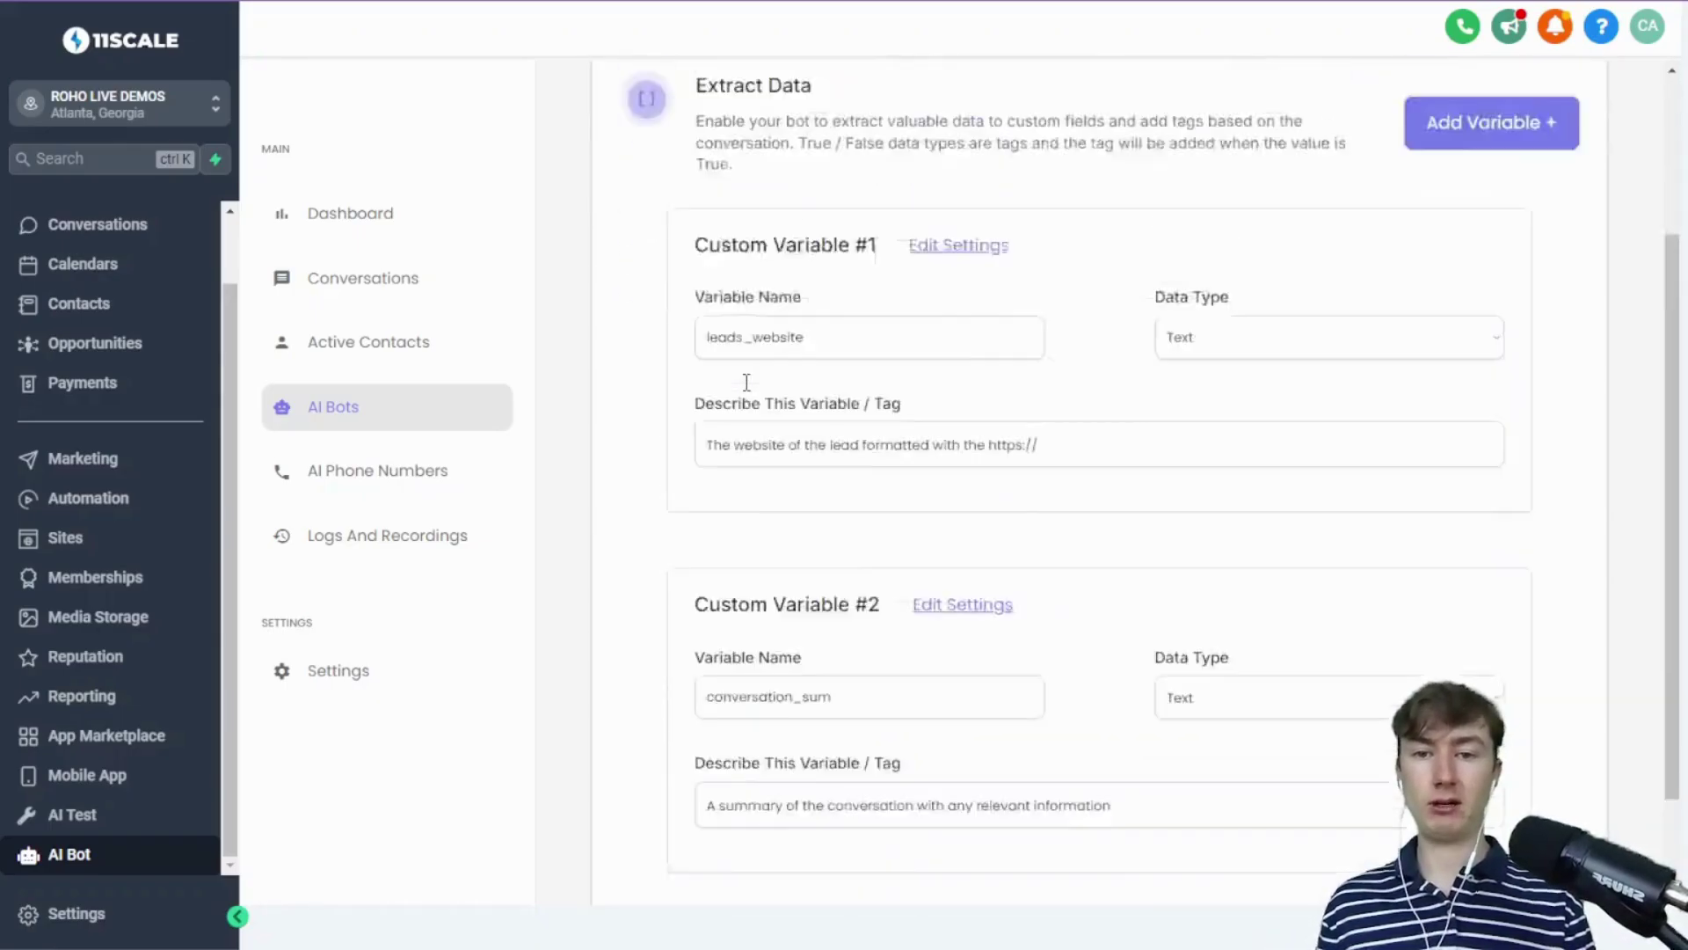
pyautogui.scroll(-3, 747, 383)
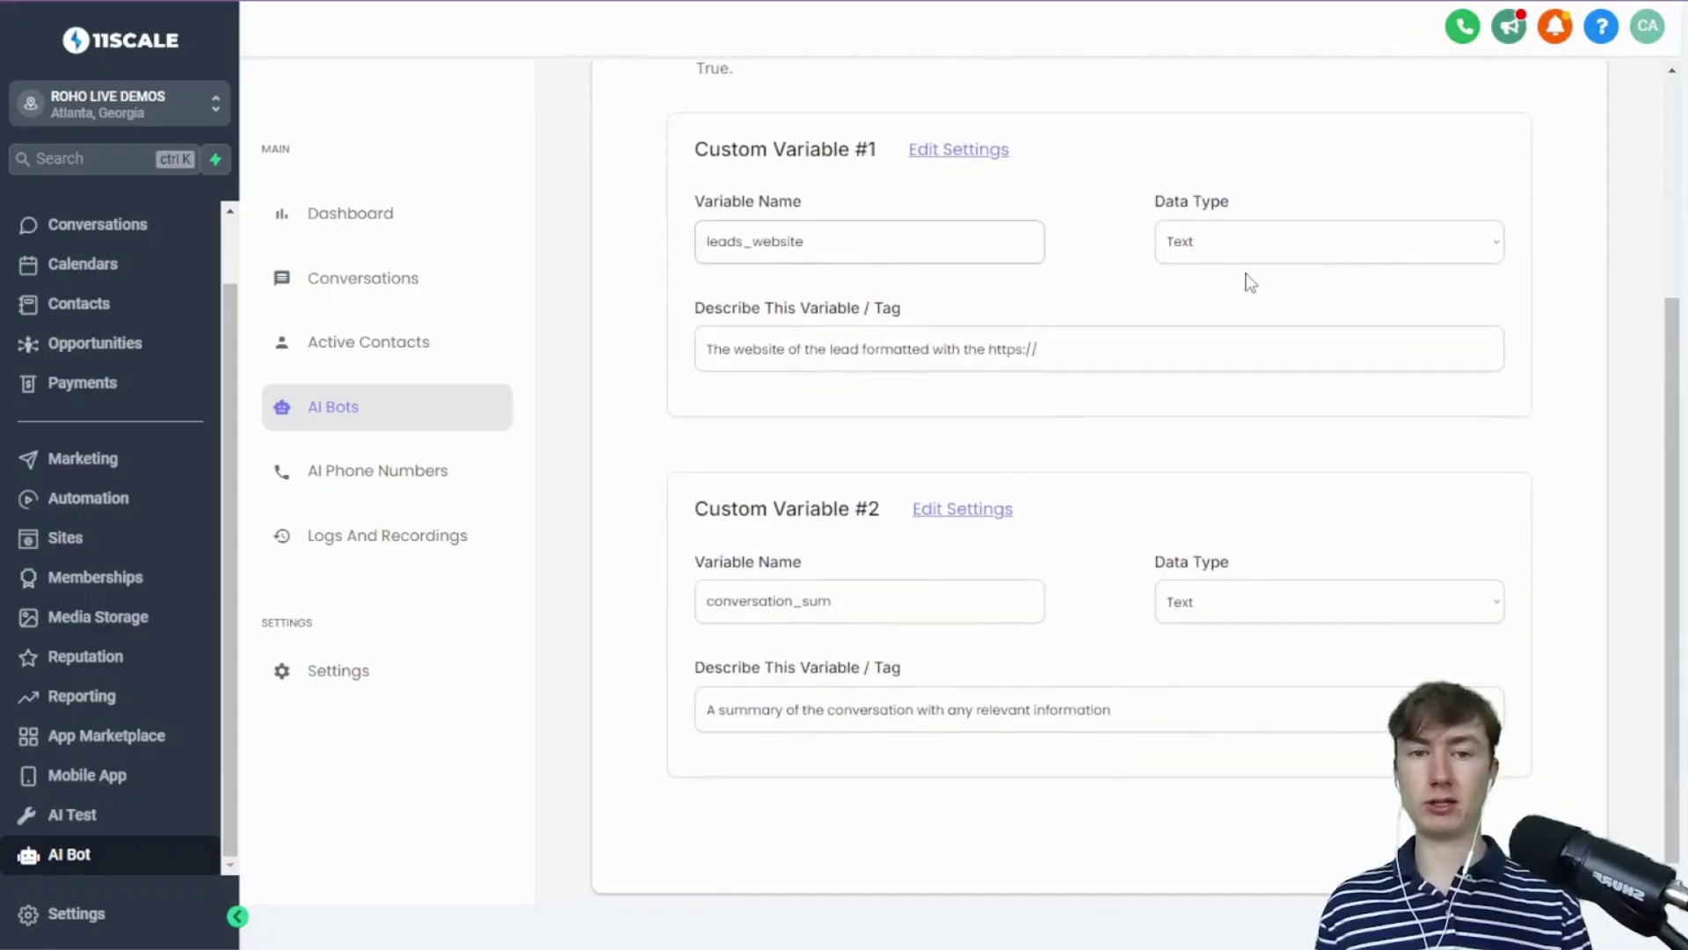
pyautogui.scroll(2, 1047, 342)
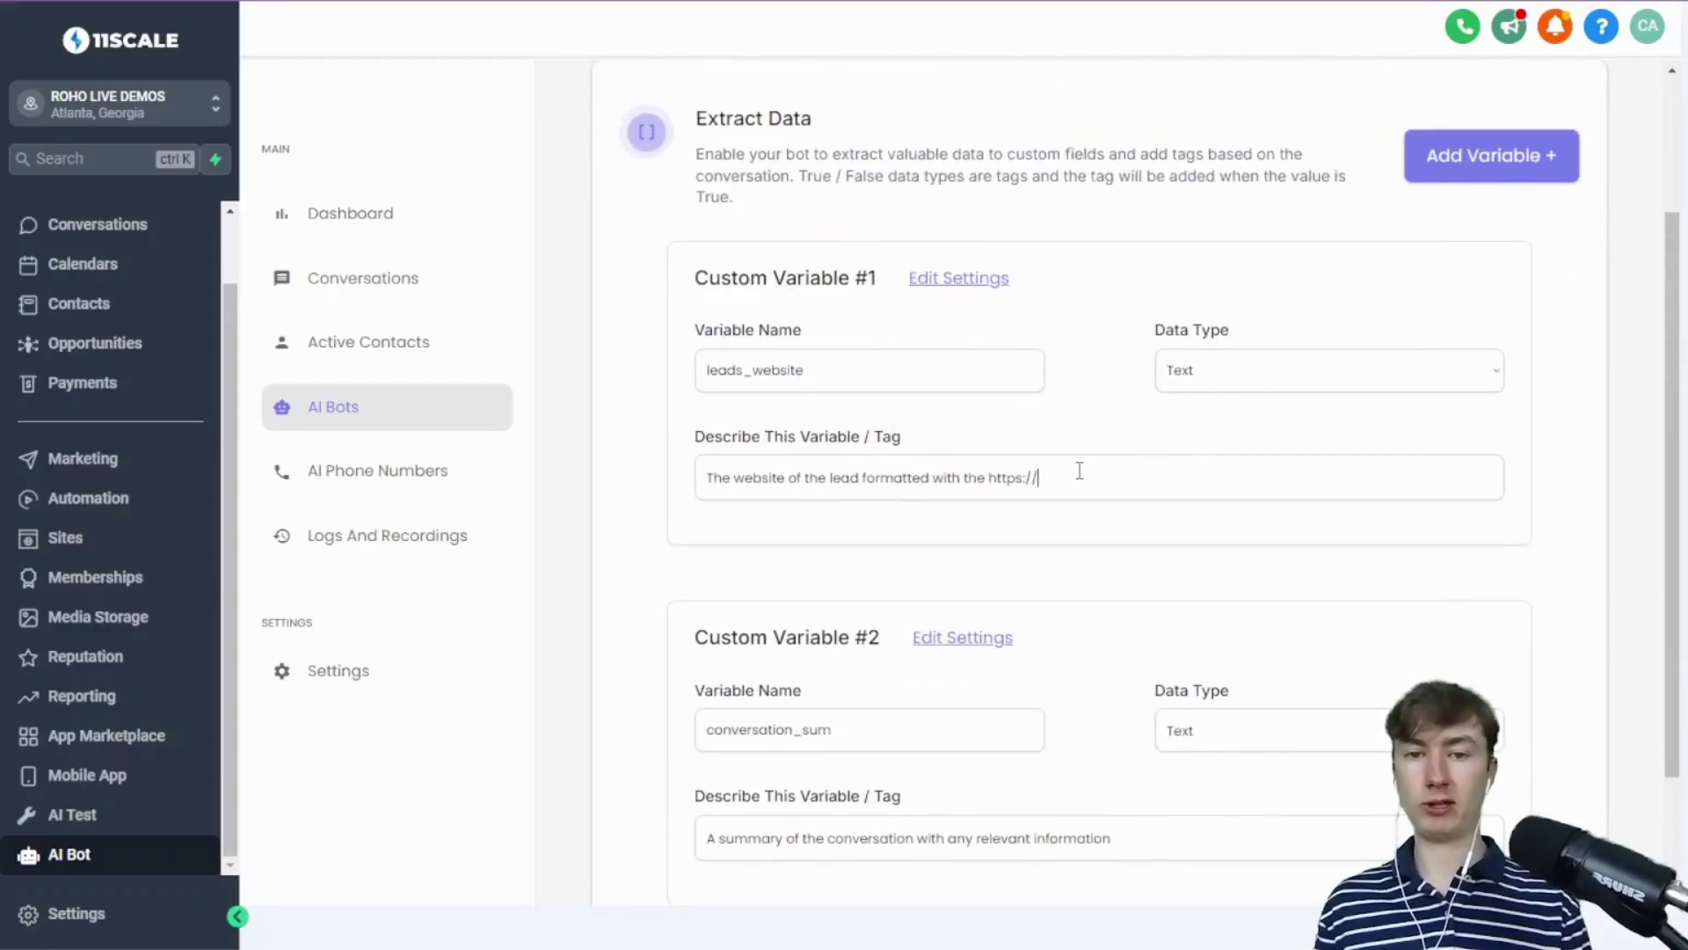
# Examine the data type options available for the leads_website variable, leaving its type unchanged
pyautogui.click(963, 383)
pyautogui.click(1252, 380)
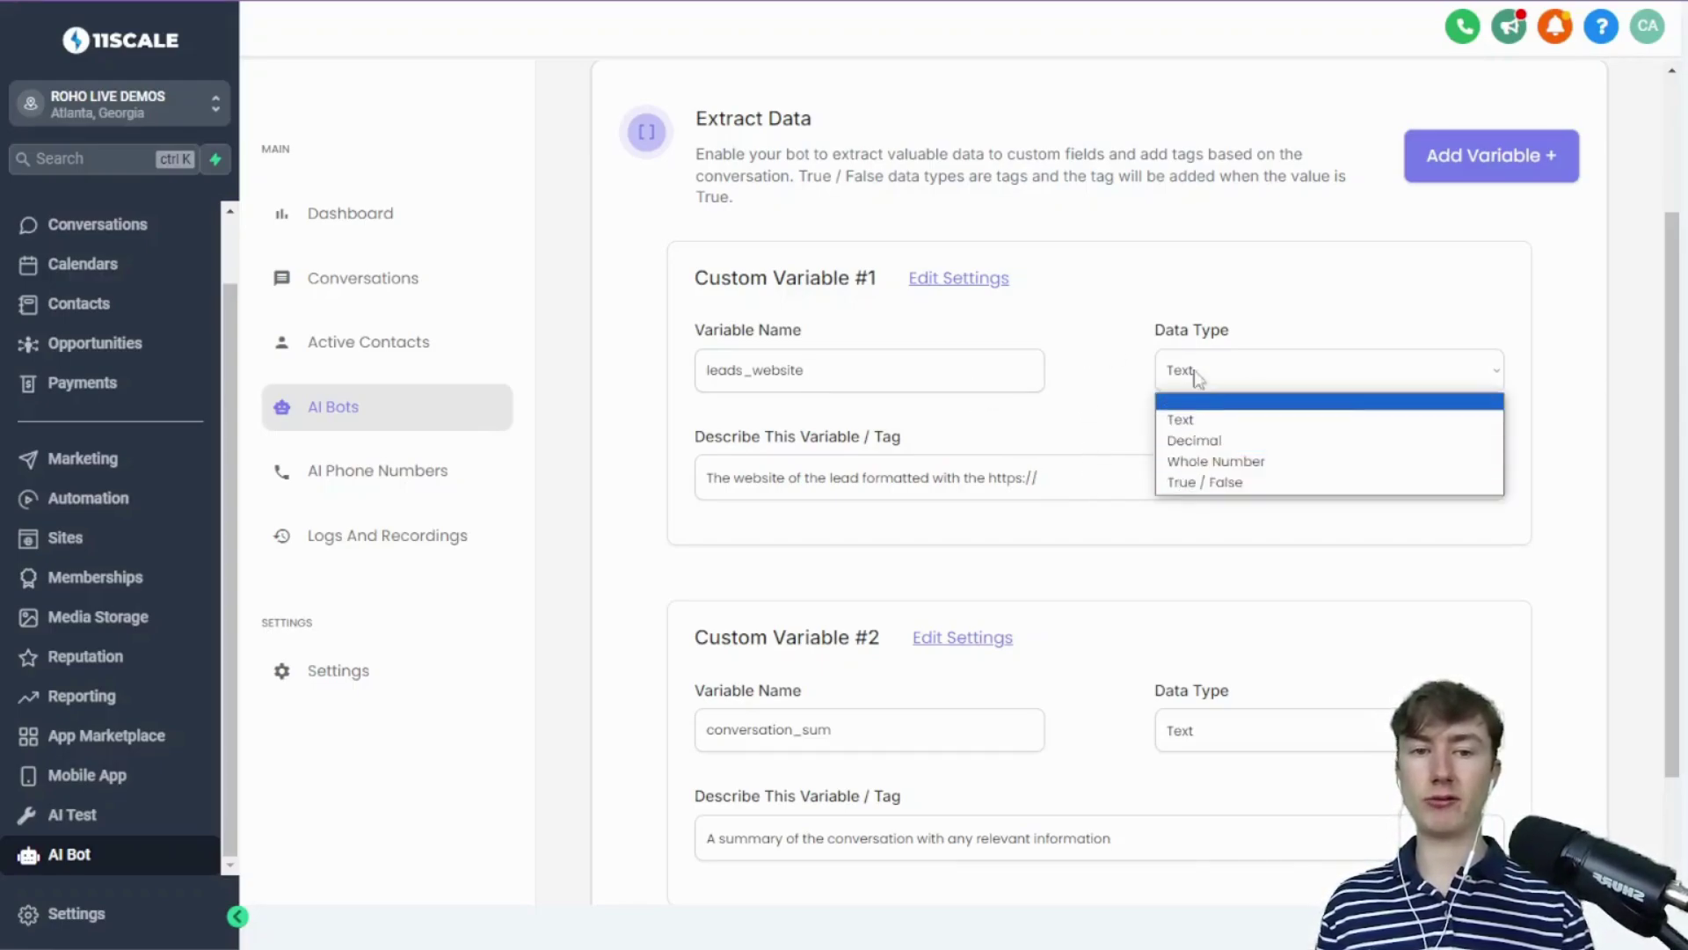
pyautogui.click(1153, 304)
pyautogui.click(1254, 369)
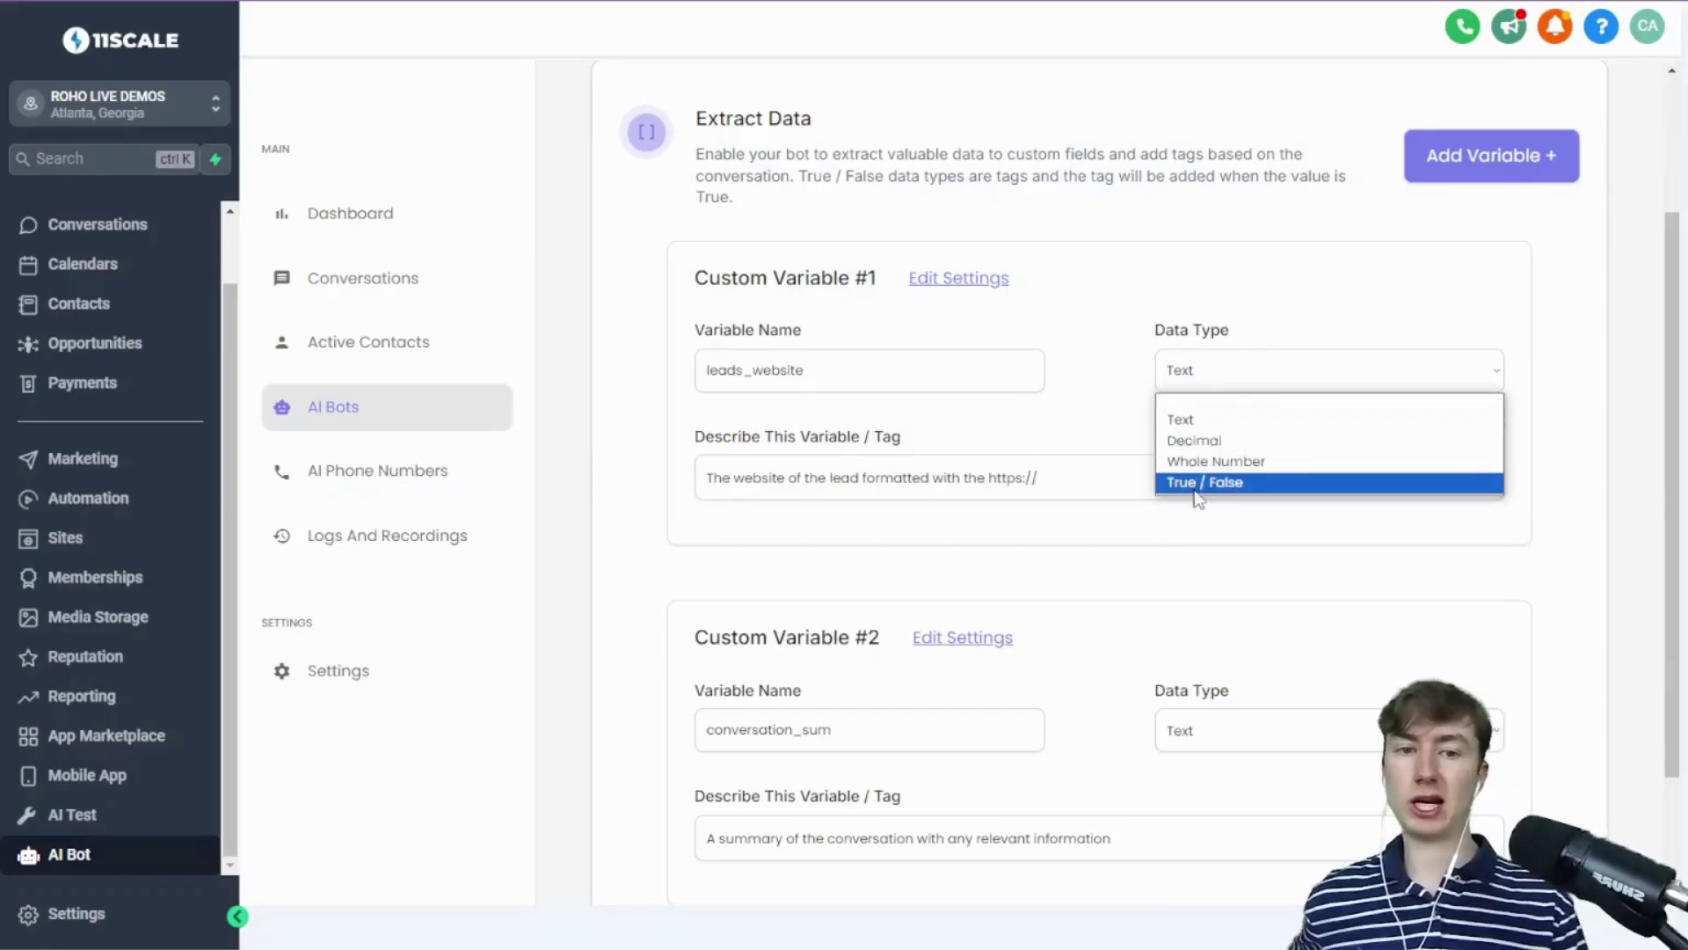
pyautogui.click(1141, 321)
pyautogui.scroll(2, 1142, 320)
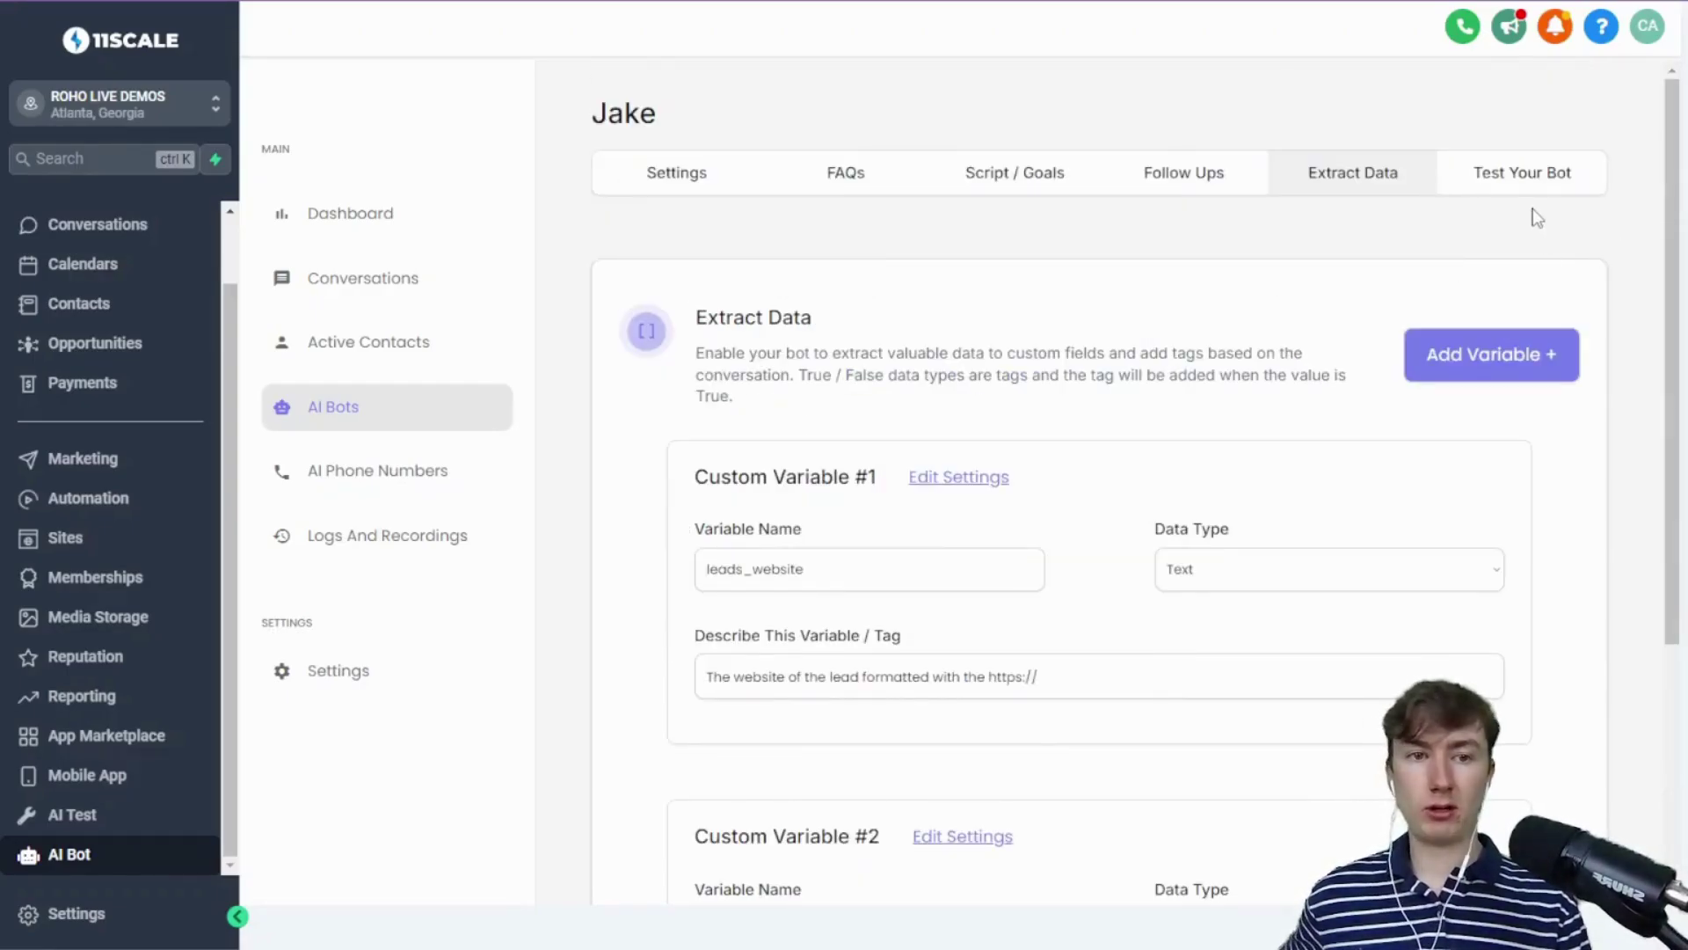
# Open Test Your Bot and fill in the chat form's full name and email with test contact details
pyautogui.click(1488, 185)
pyautogui.click(761, 458)
pyautogui.scroll(-10, 677, 543)
pyautogui.scroll(10, 703, 597)
pyautogui.scroll(-5, 743, 650)
pyautogui.scroll(5, 743, 651)
pyautogui.write('Charles')
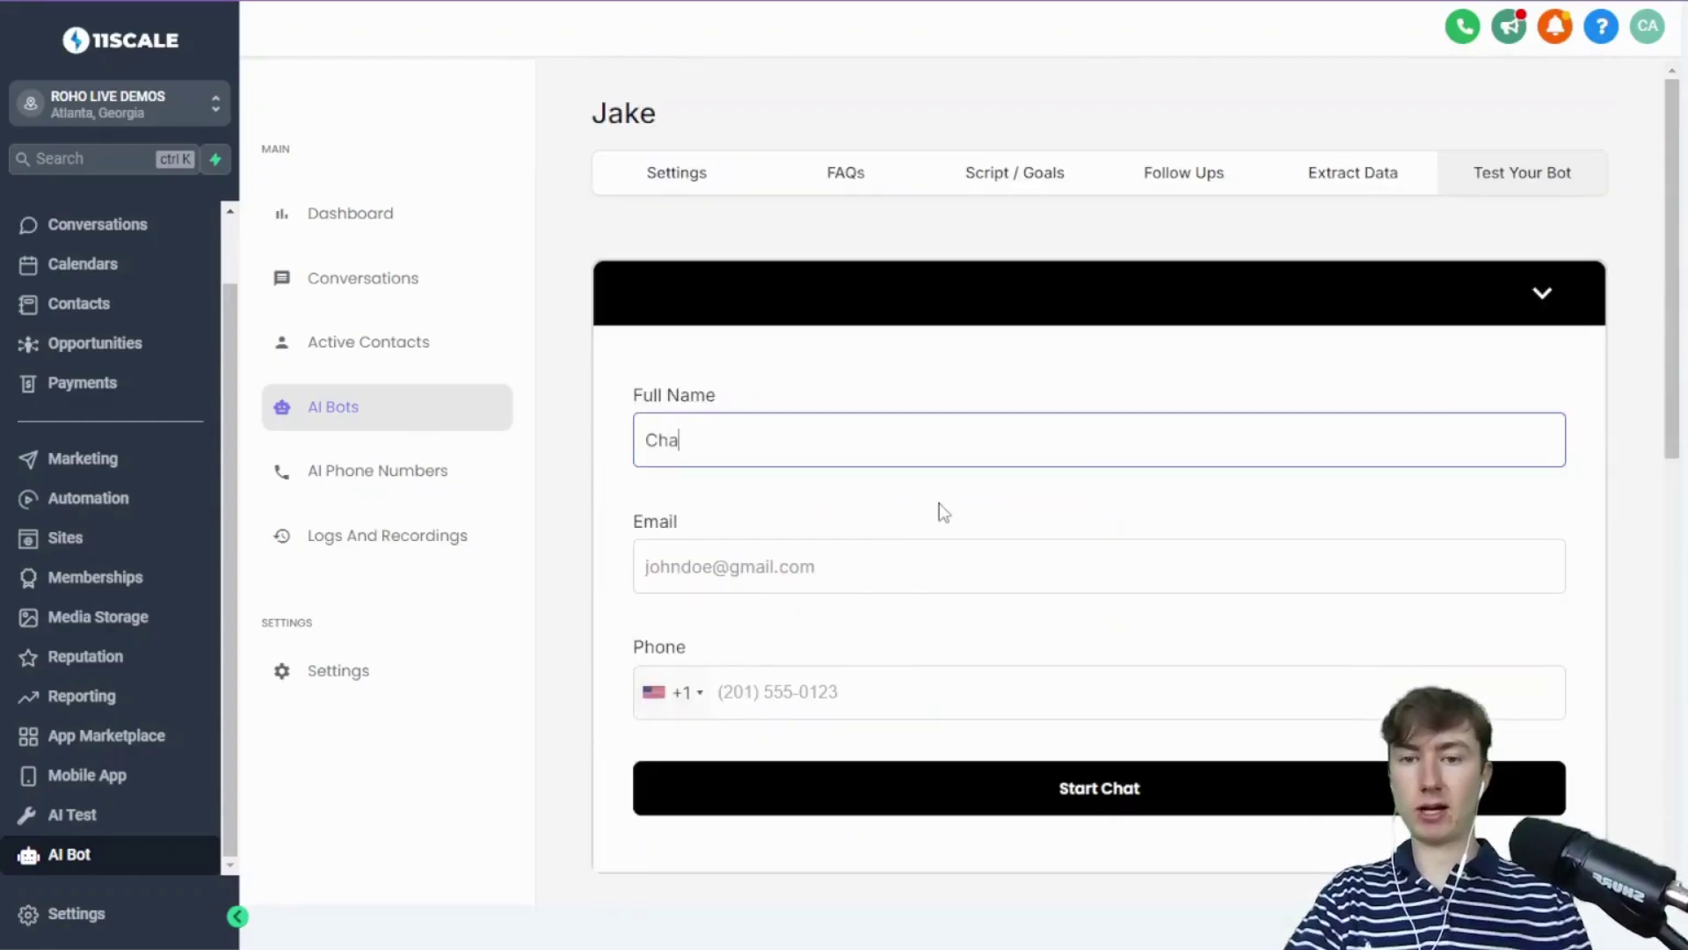
pyautogui.click(727, 550)
pyautogui.write('ergoijergioj')
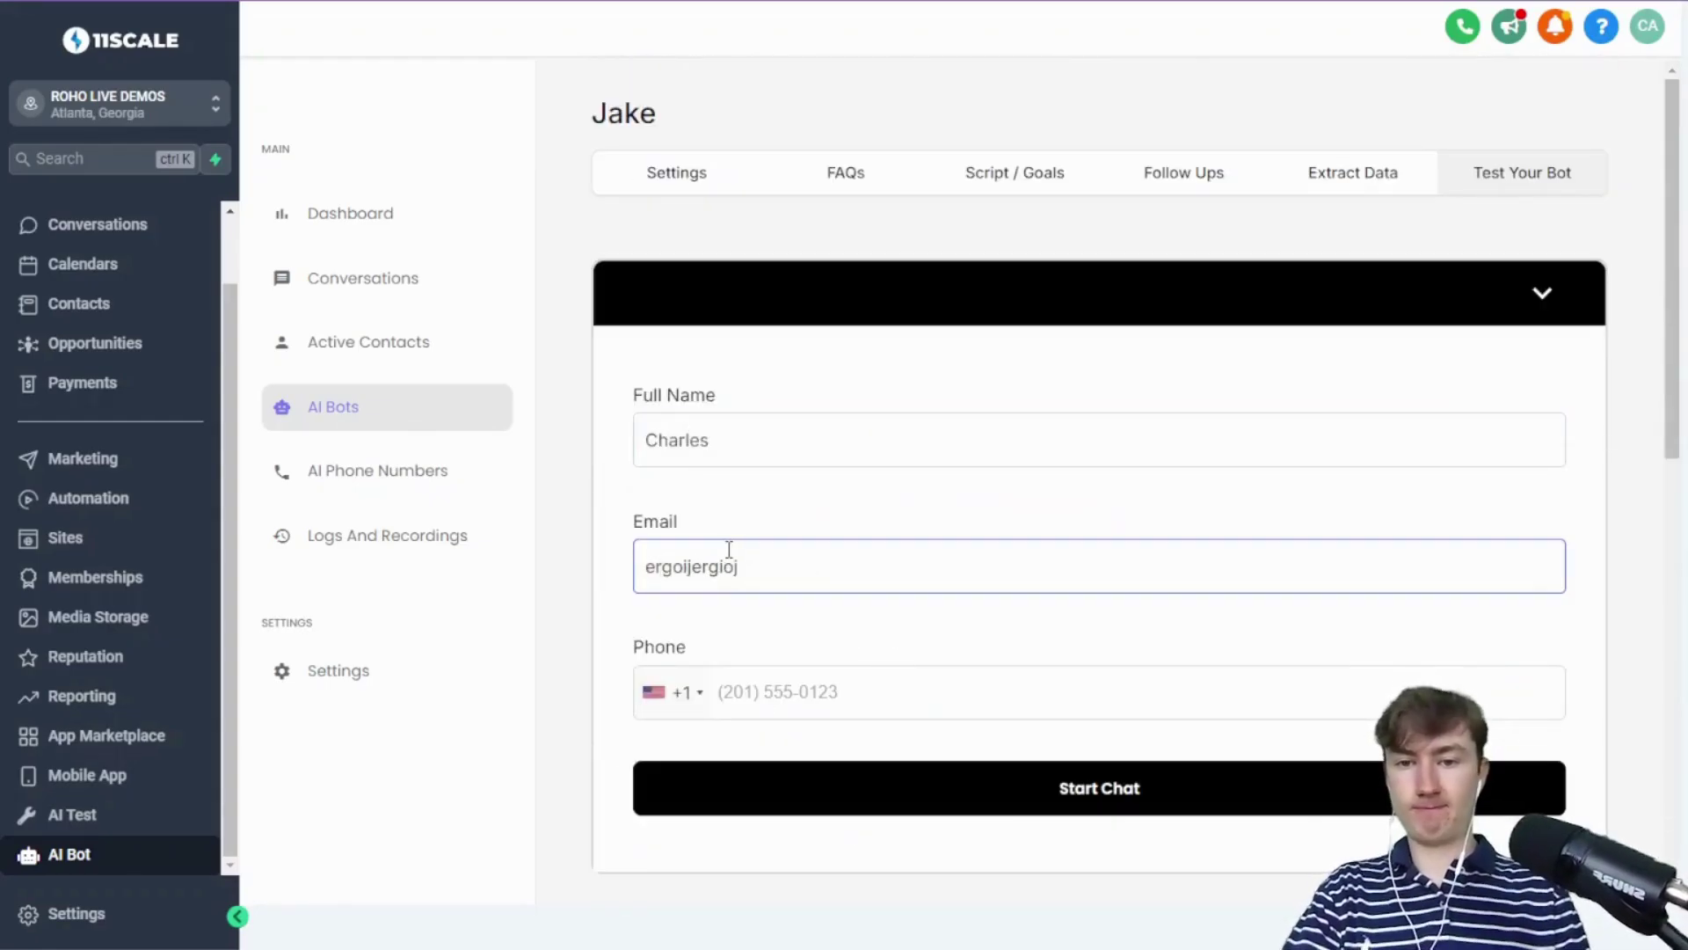